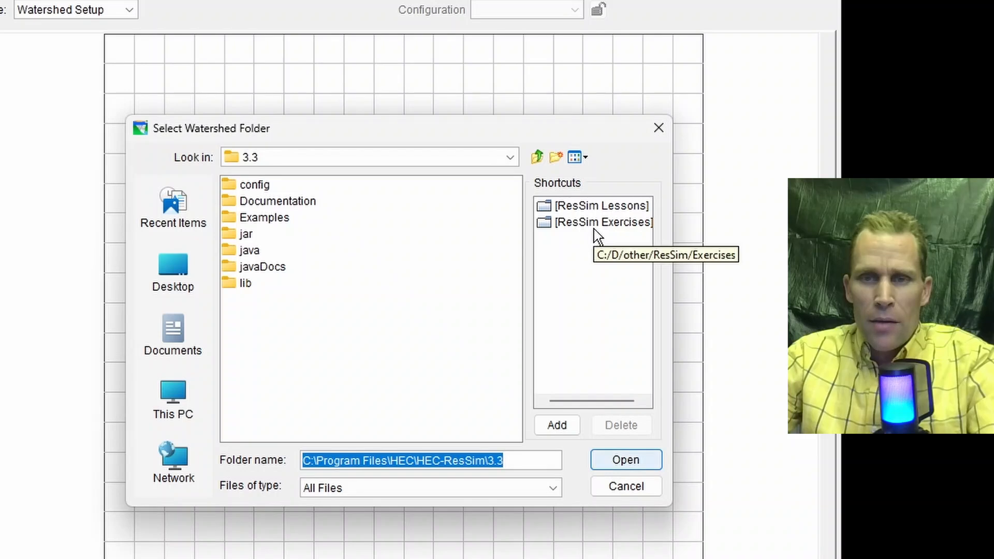
Set the new watershed's location to the C:/D/other/ResSim/Exercises folder and its units to English
click(596, 224)
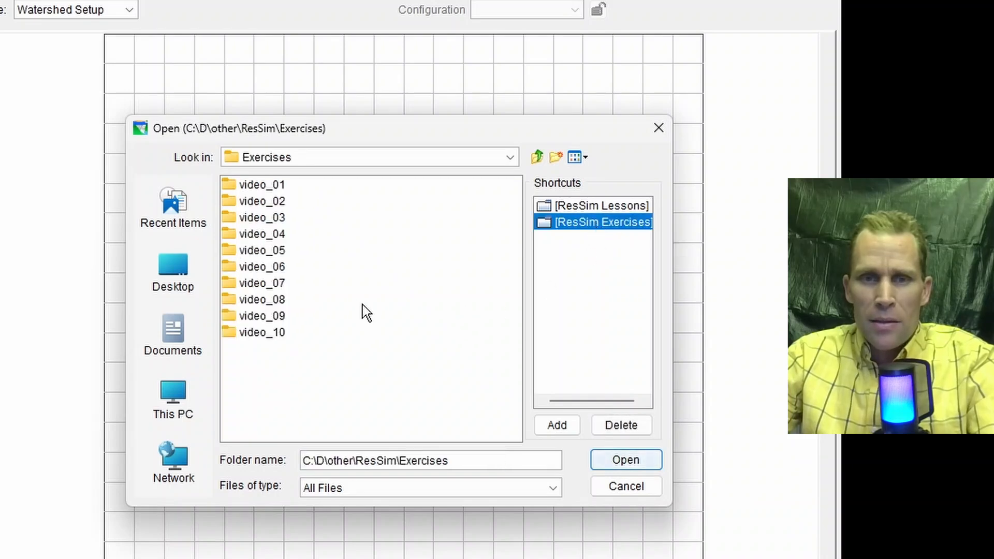
click(621, 462)
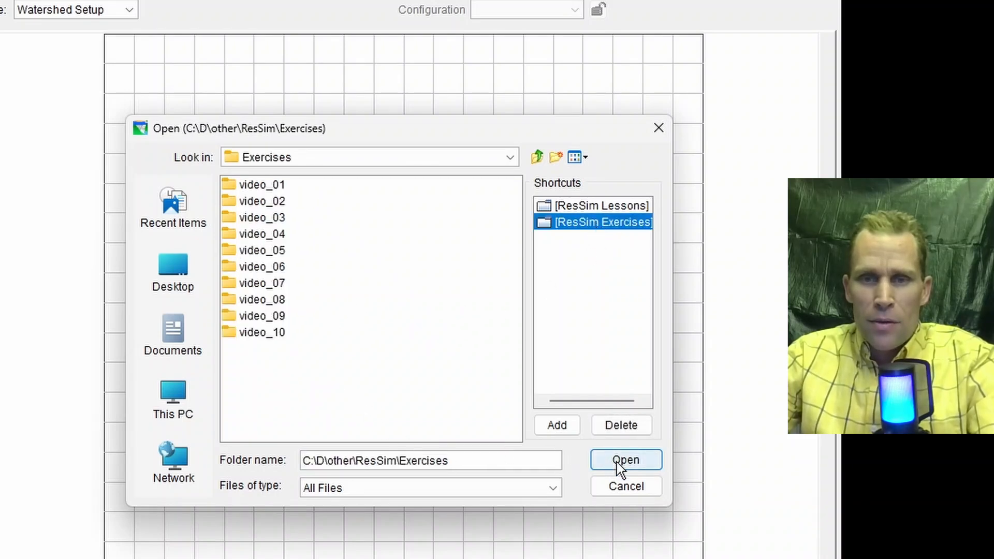
click(375, 337)
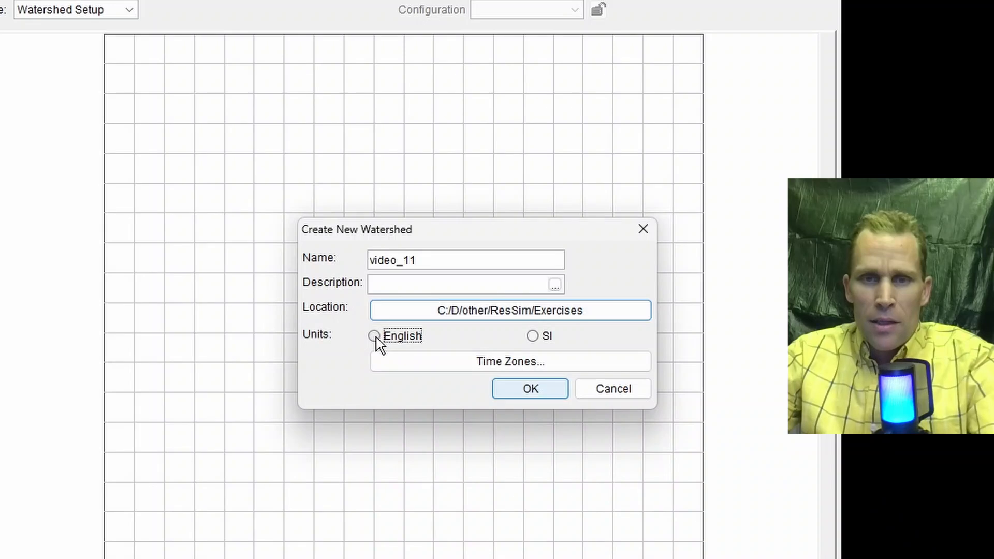
Choose the U.S. time zone (GMT -08:00) Pacific Time for the new watershed
click(413, 366)
click(451, 252)
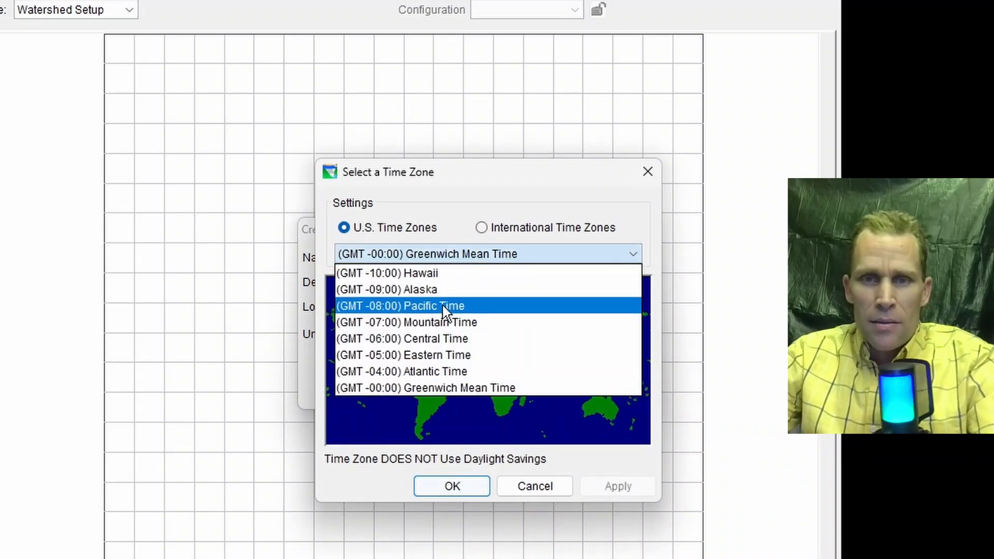
click(441, 308)
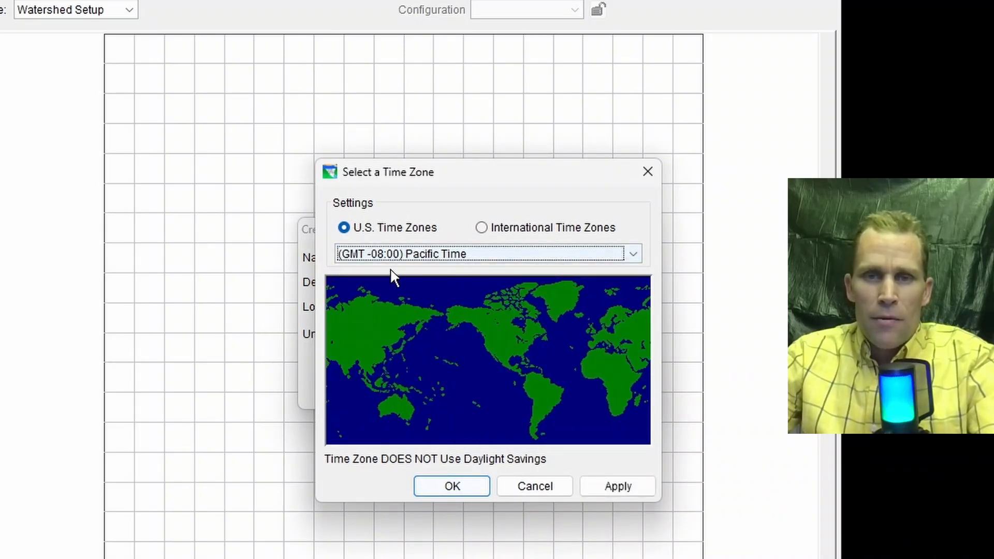
Look through the international time zones and switch back to U.S. (GMT -08:00) Pacific Time
click(423, 255)
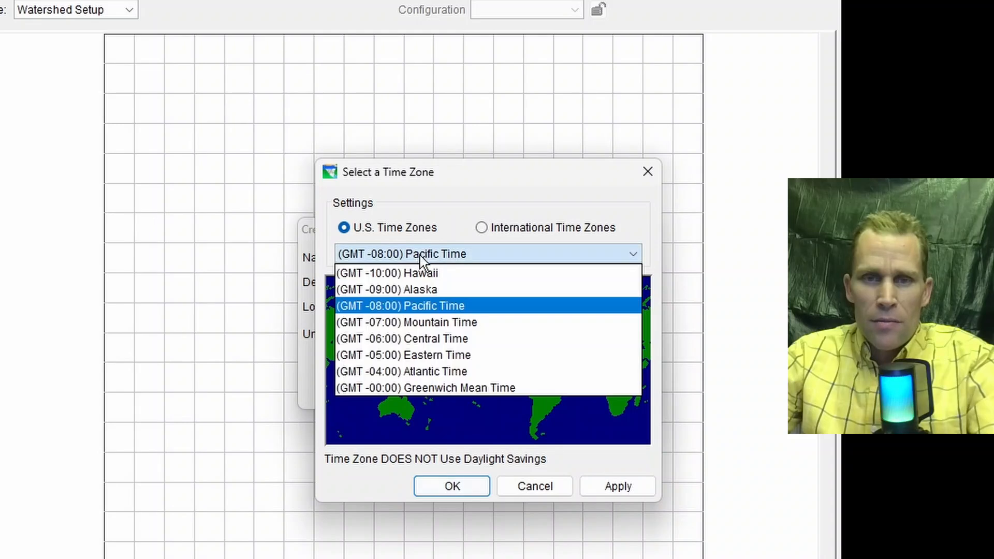
click(487, 228)
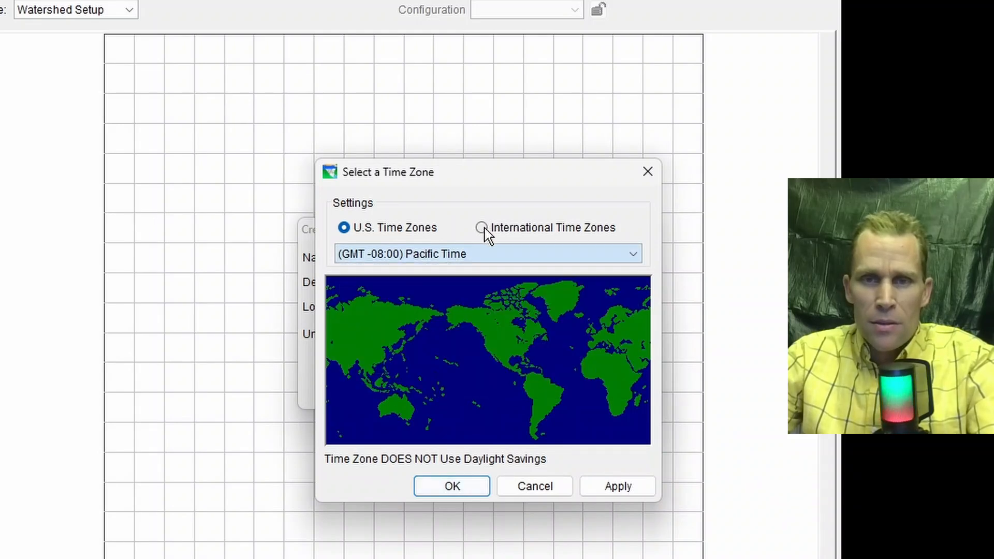
click(482, 228)
click(479, 253)
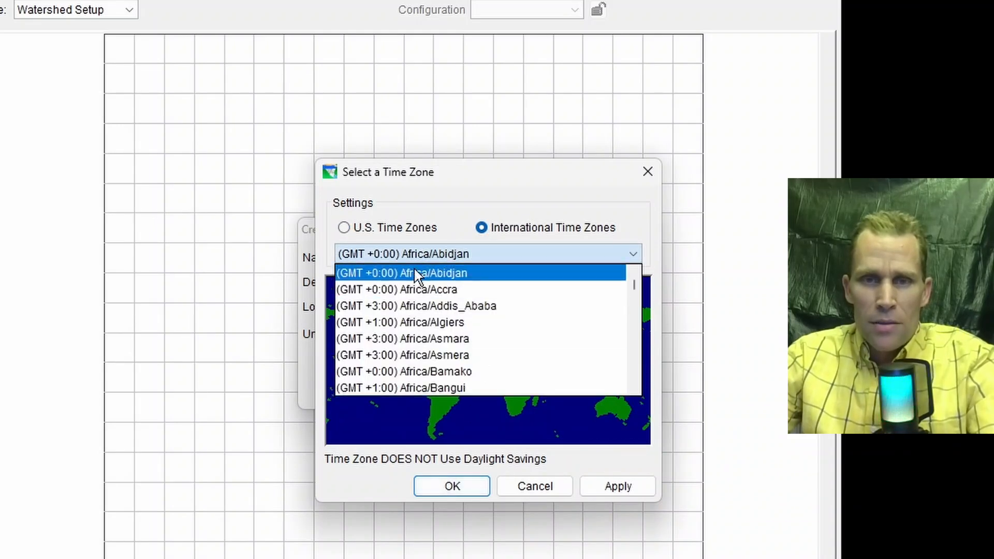
click(350, 231)
click(346, 230)
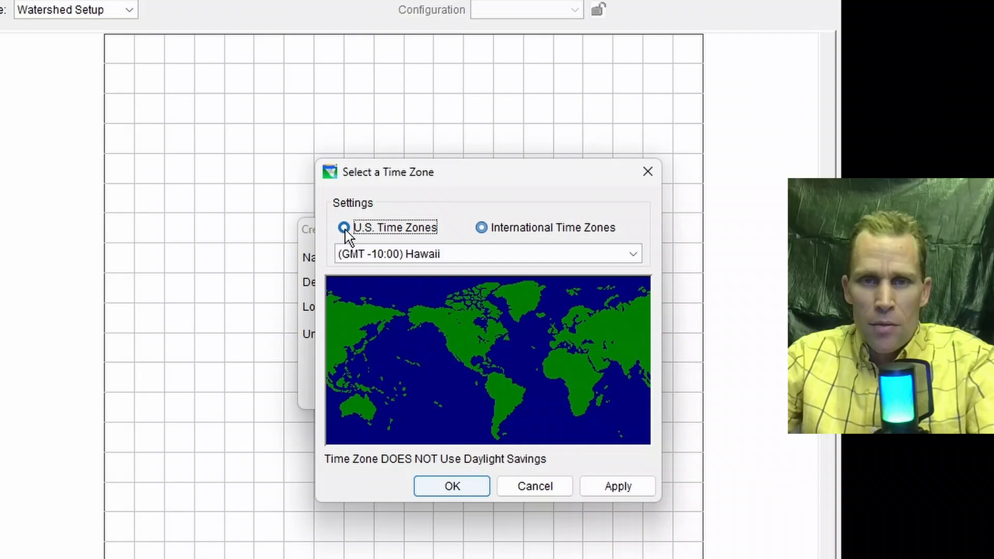
click(383, 254)
click(404, 304)
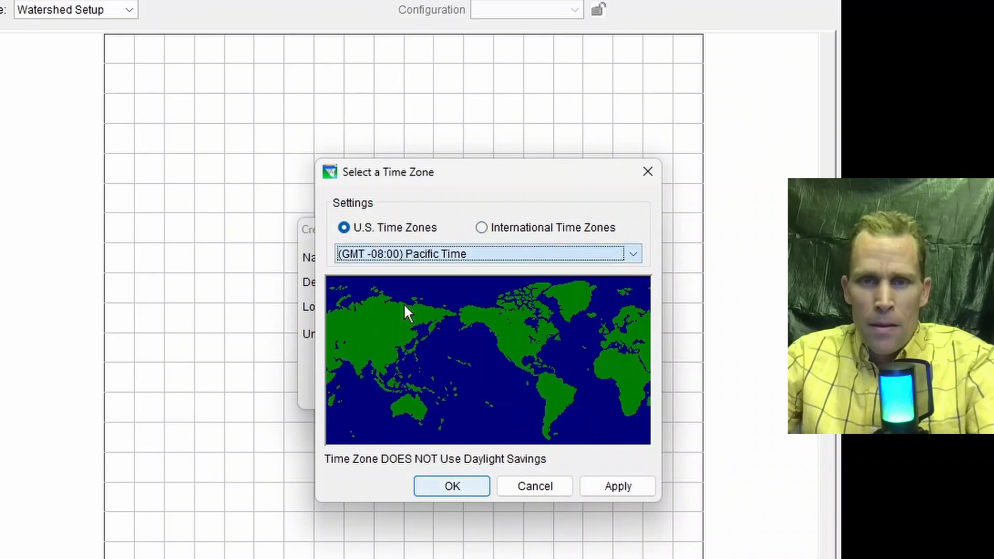
Apply the selected time zone and create the watershed video_11
click(632, 491)
click(468, 487)
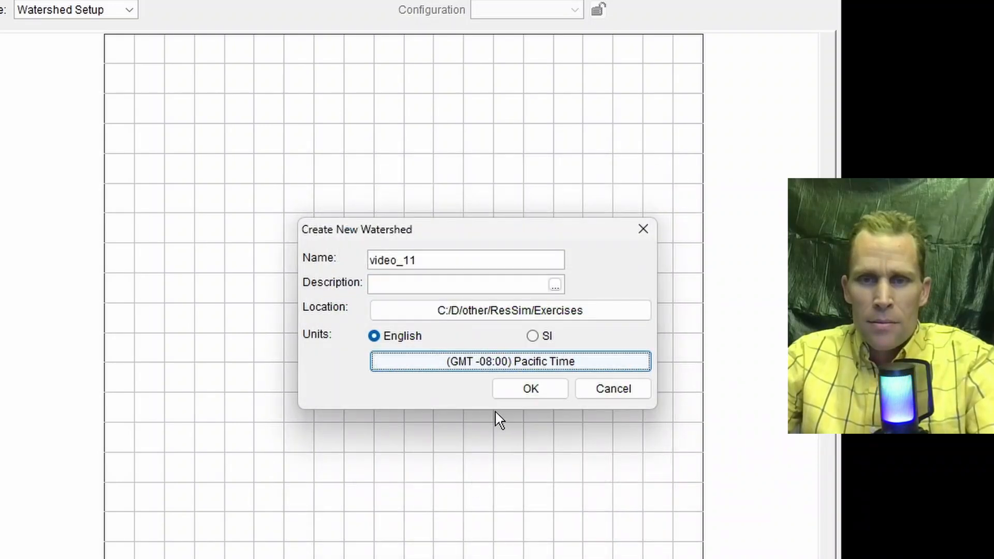
click(515, 393)
click(522, 515)
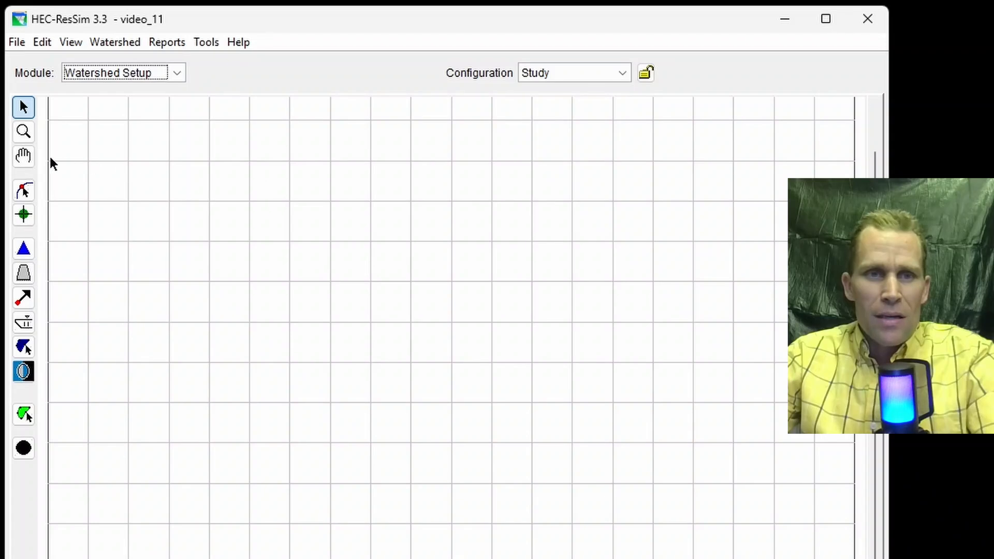
Draw a six-point stream down the western part of the map, starting at its upstream end, and name it stream_1
click(23, 156)
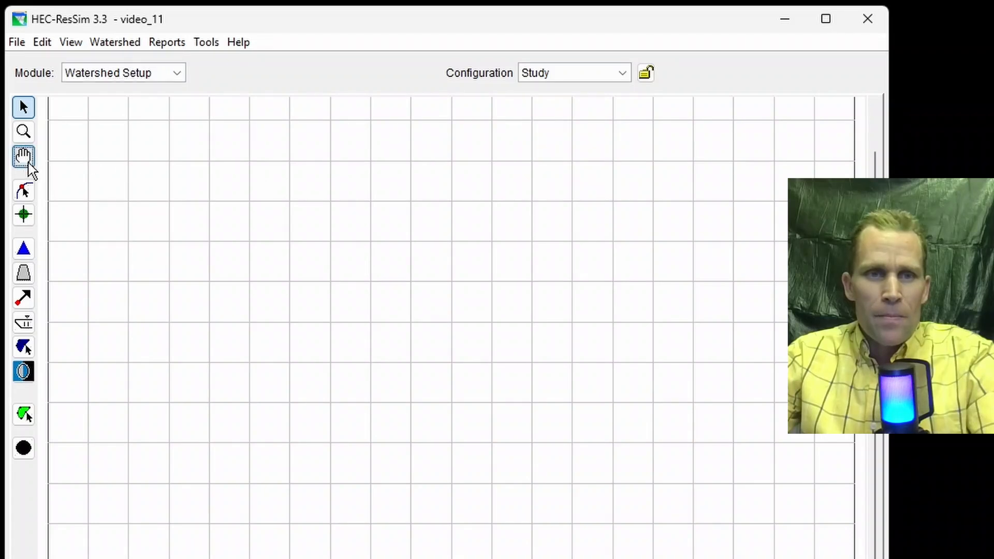
click(24, 191)
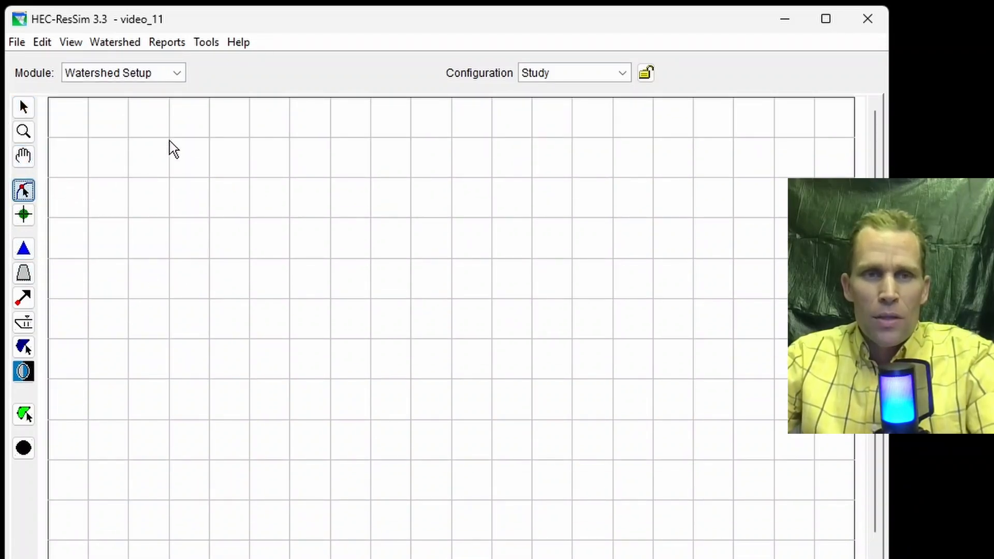
click(159, 160)
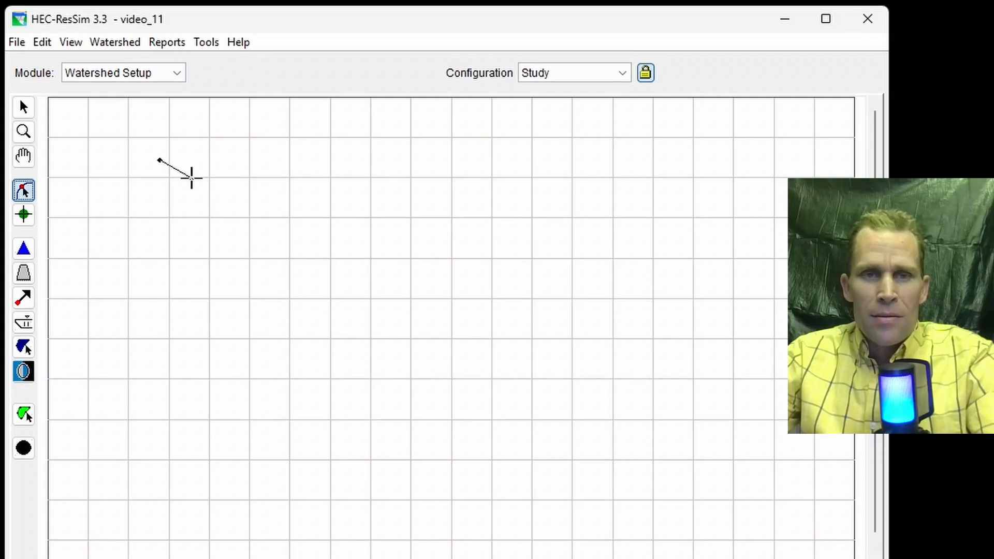
click(192, 179)
click(227, 251)
click(235, 424)
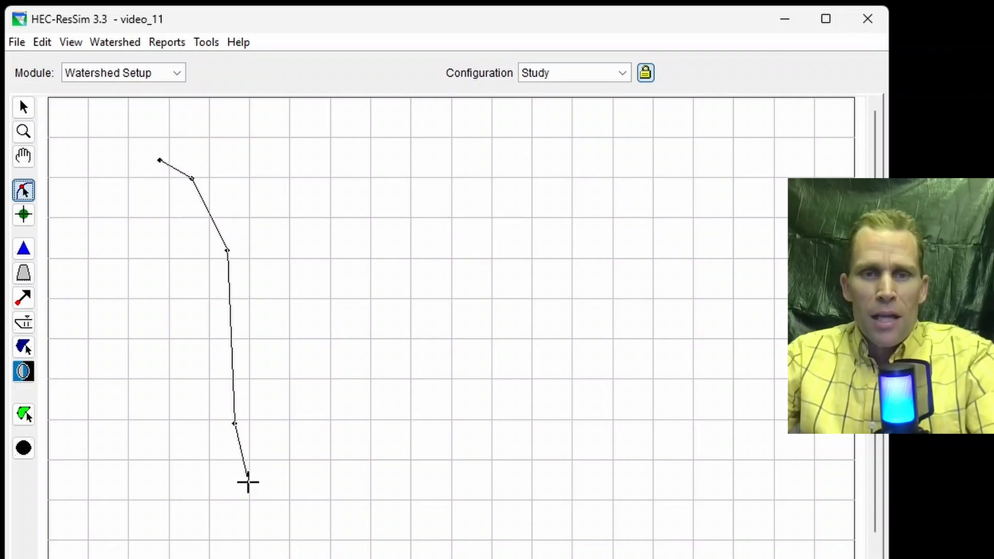
click(249, 483)
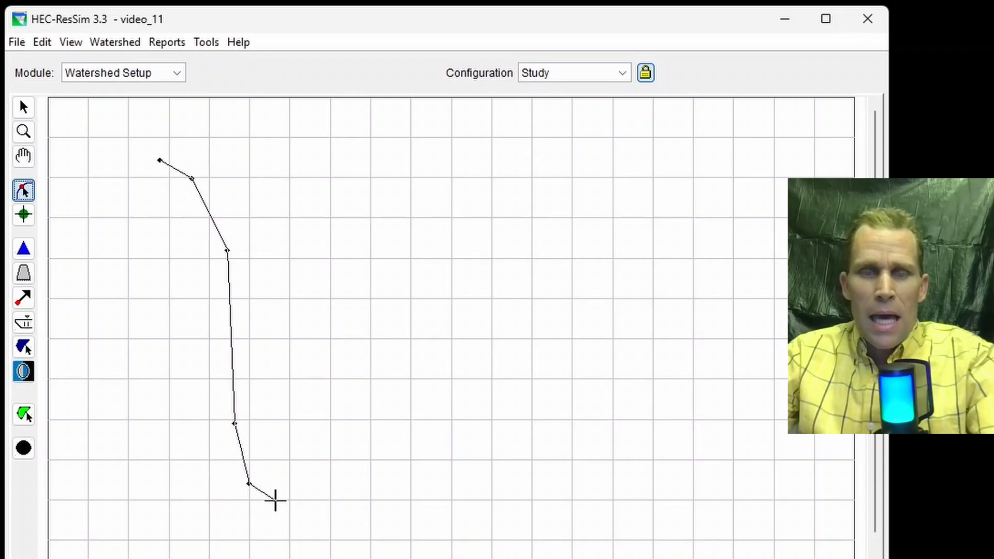
double_click(276, 501)
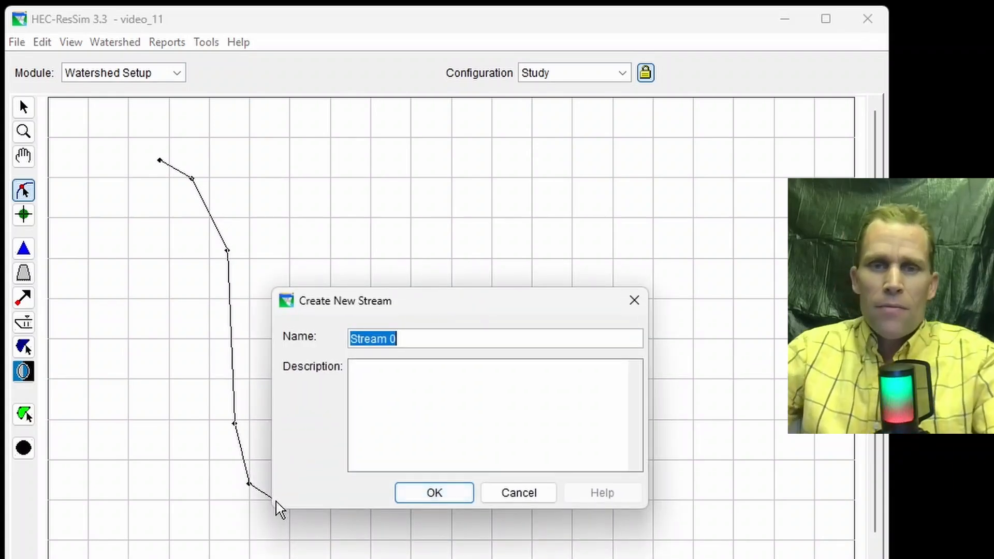
text(stream)
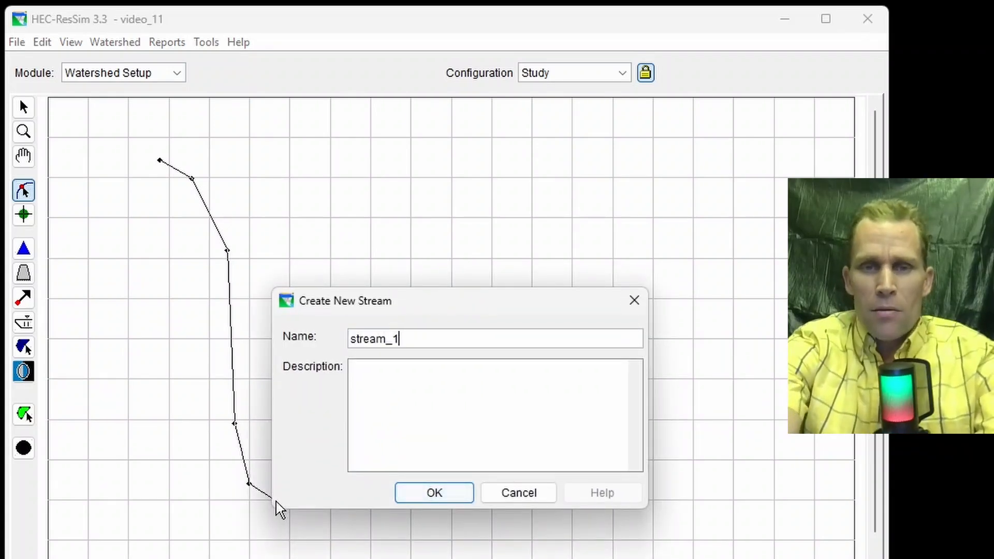
text(_1)
key(Return)
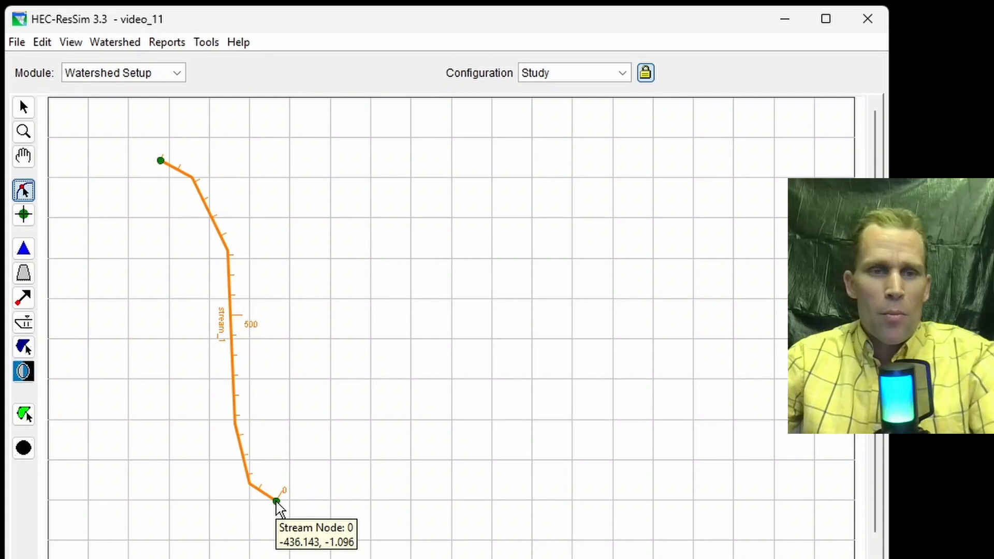
Add a computation point named CP1 on stream_1 near its upstream end
click(26, 452)
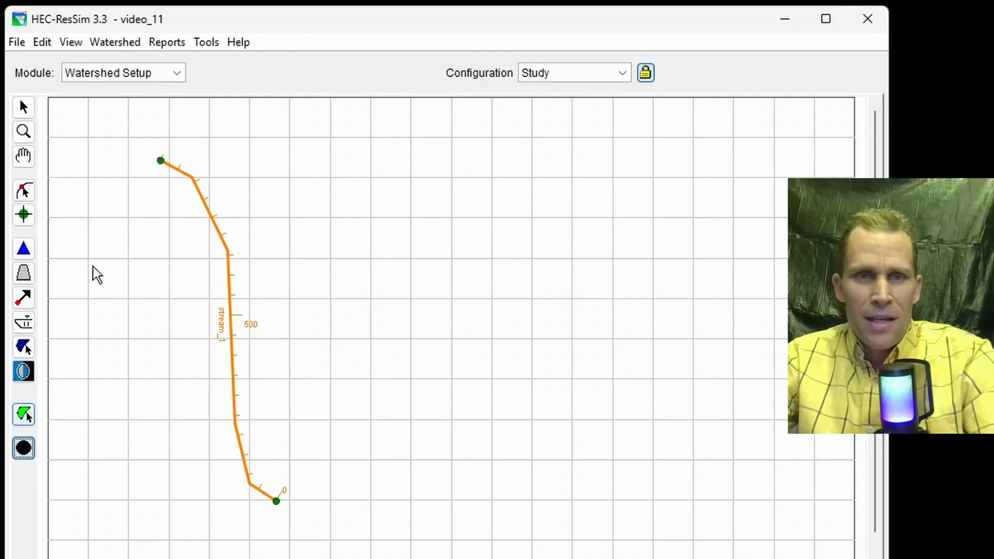
click(188, 175)
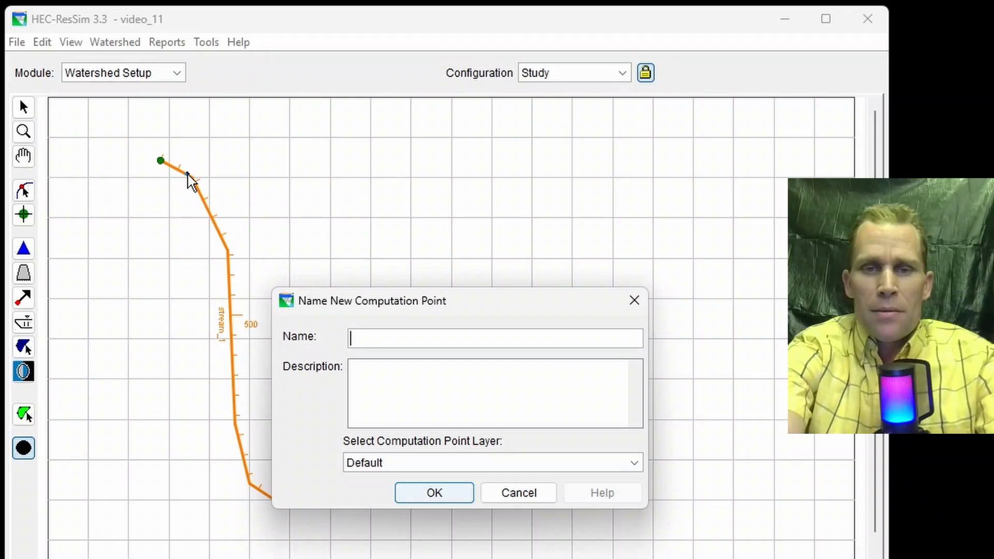
text(CP1)
key(Return)
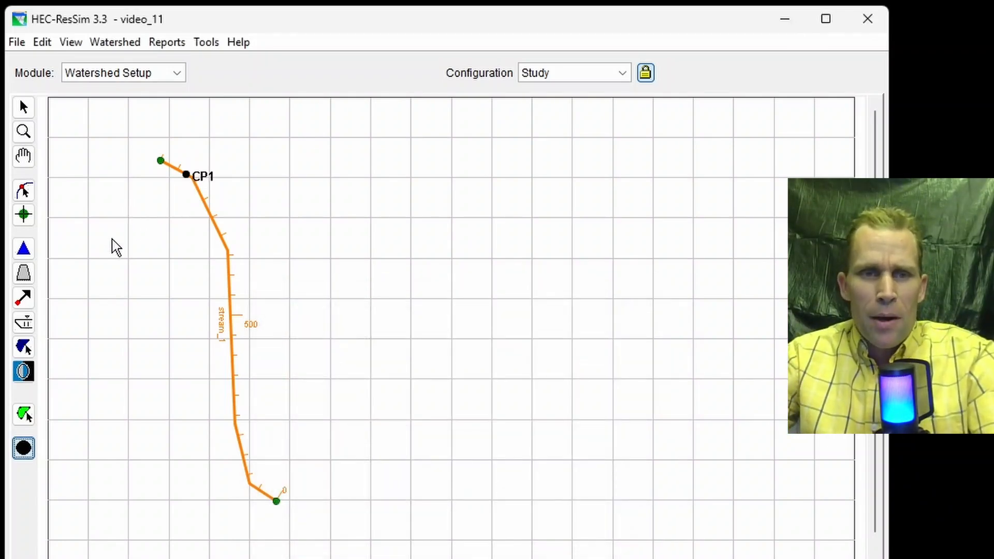
Draw a reservoir along the middle of stream_1, from about station 576 to station 349, and name it reservoir_1
click(24, 251)
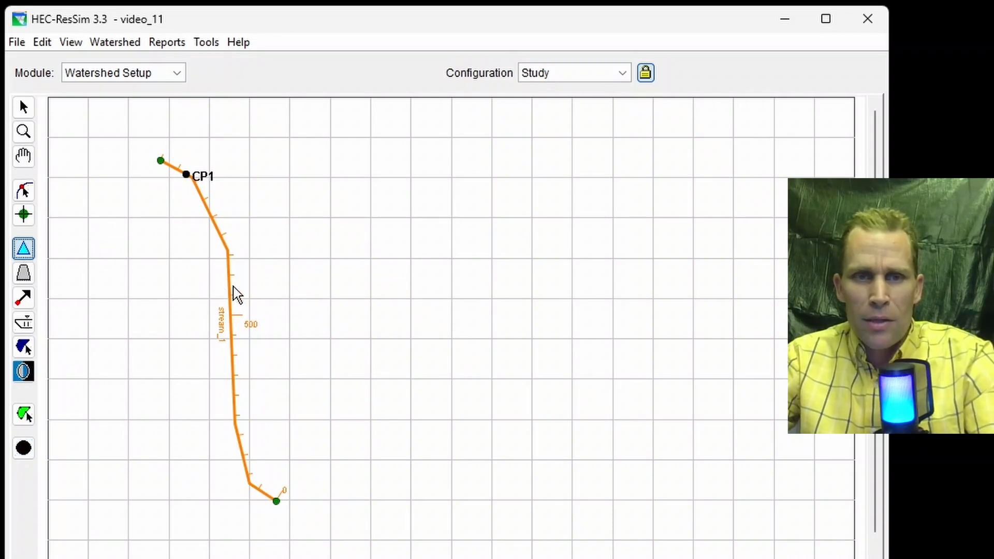
mouse_move(228, 288)
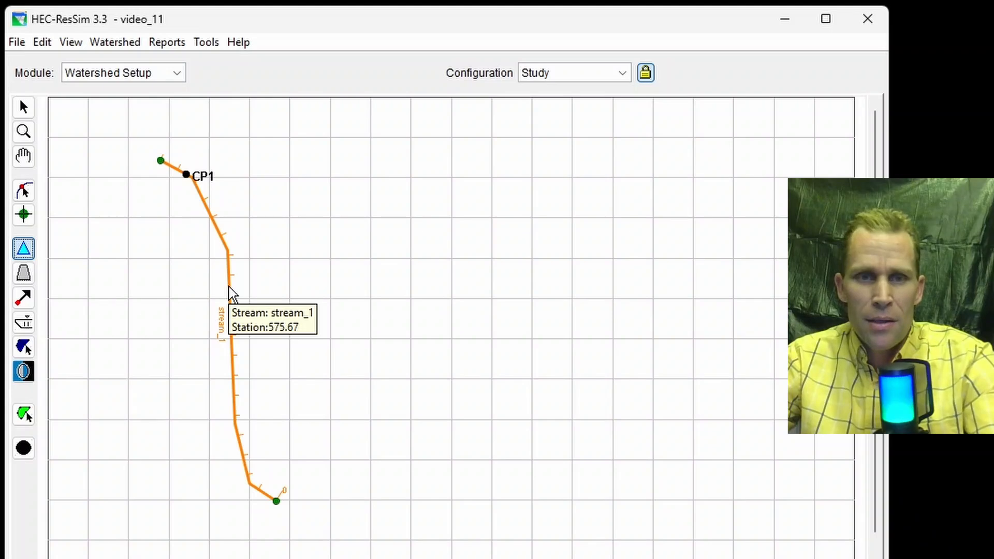
drag(228, 287, 232, 377)
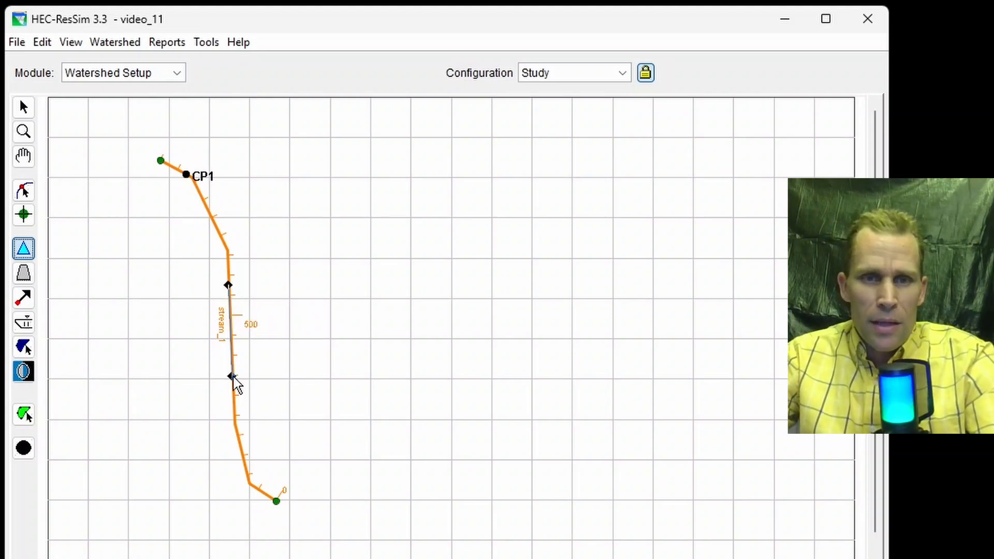
mouse_move(233, 378)
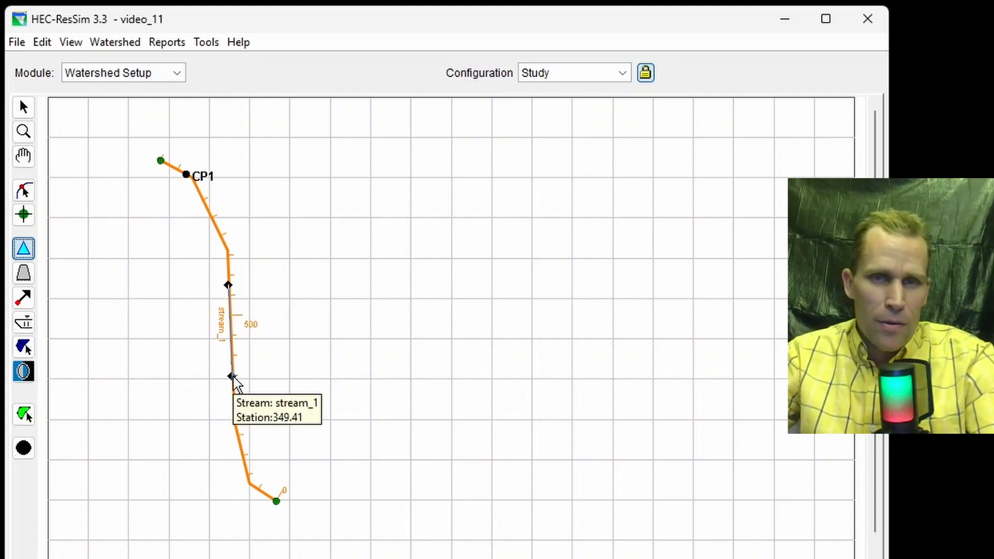
click(233, 378)
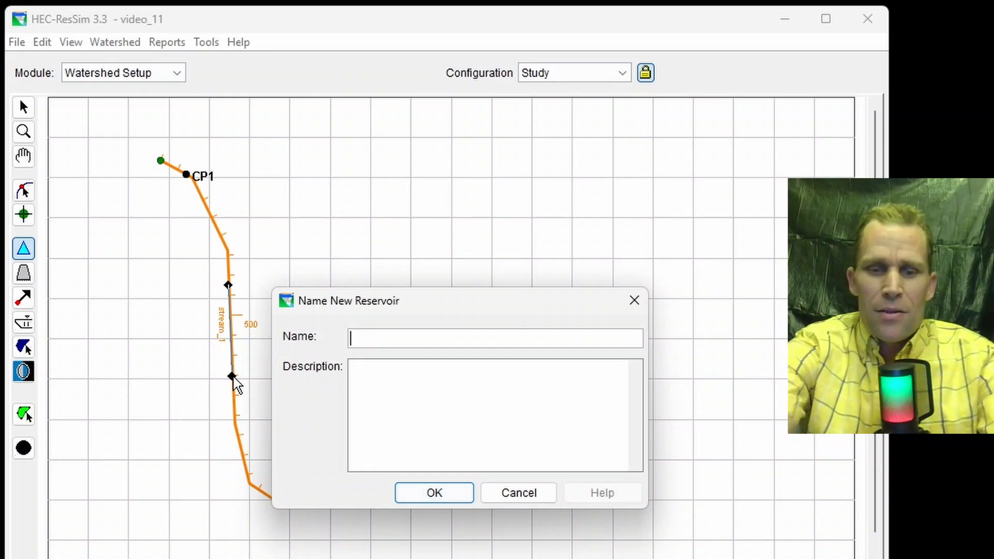
text(reser)
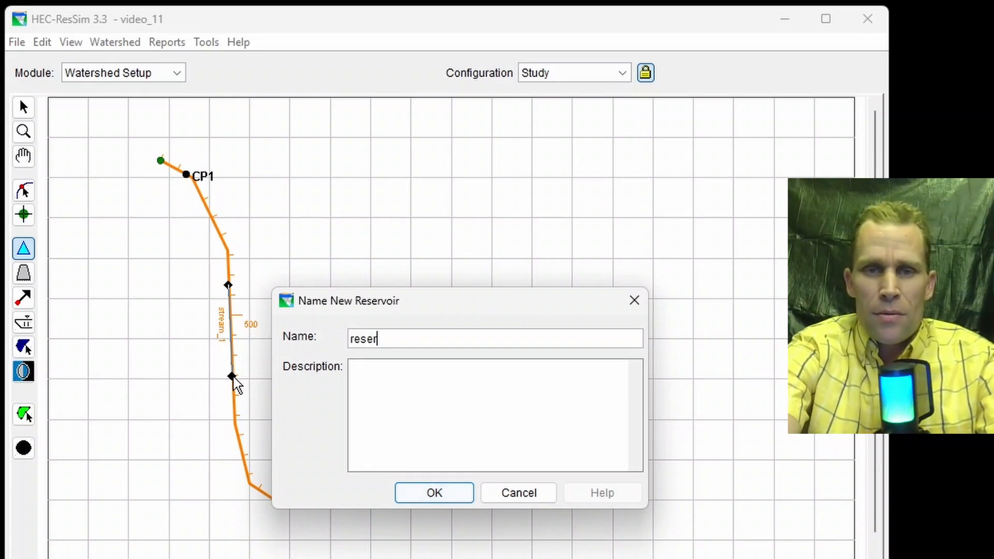
text(voir_1)
key(Return)
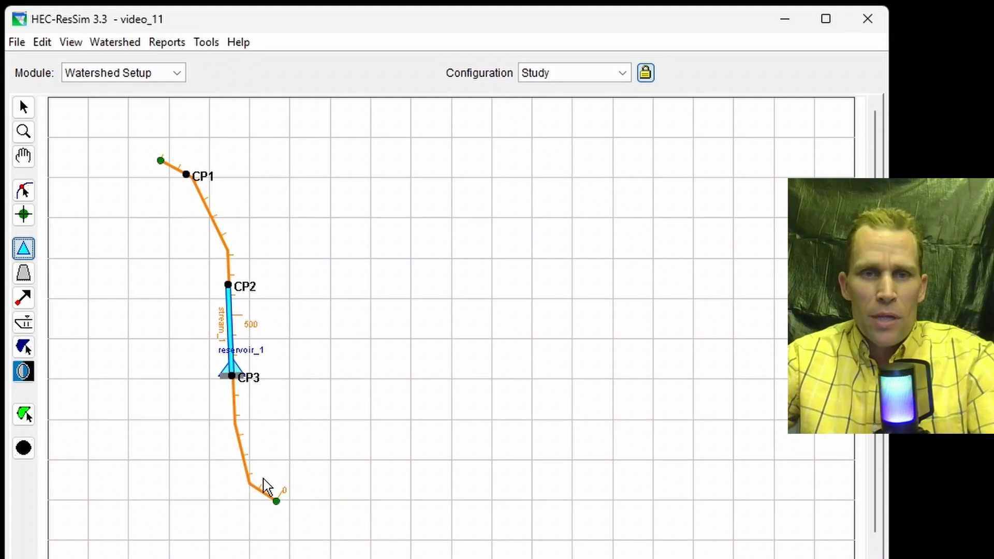
Add a computation point named CP4 on stream_1 near its downstream end
click(24, 449)
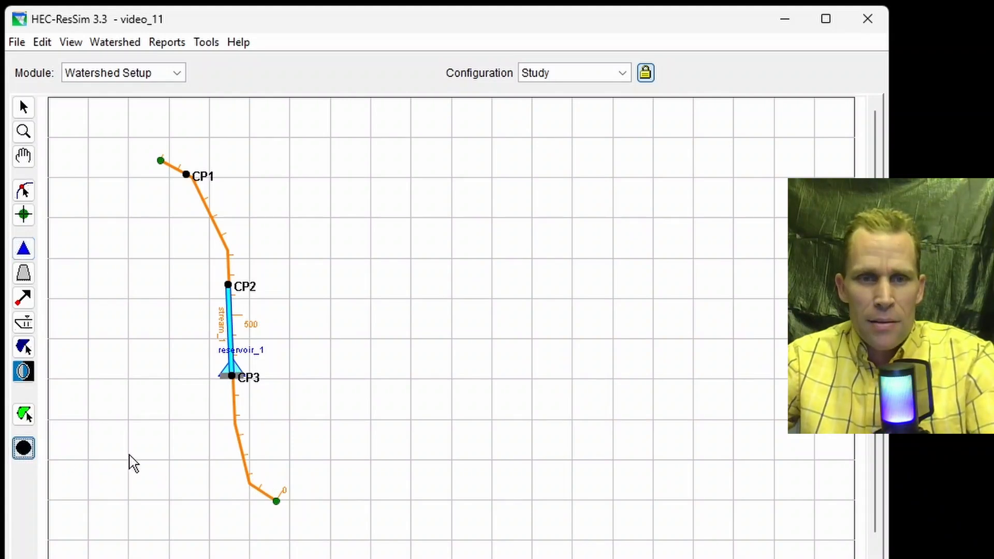
click(246, 477)
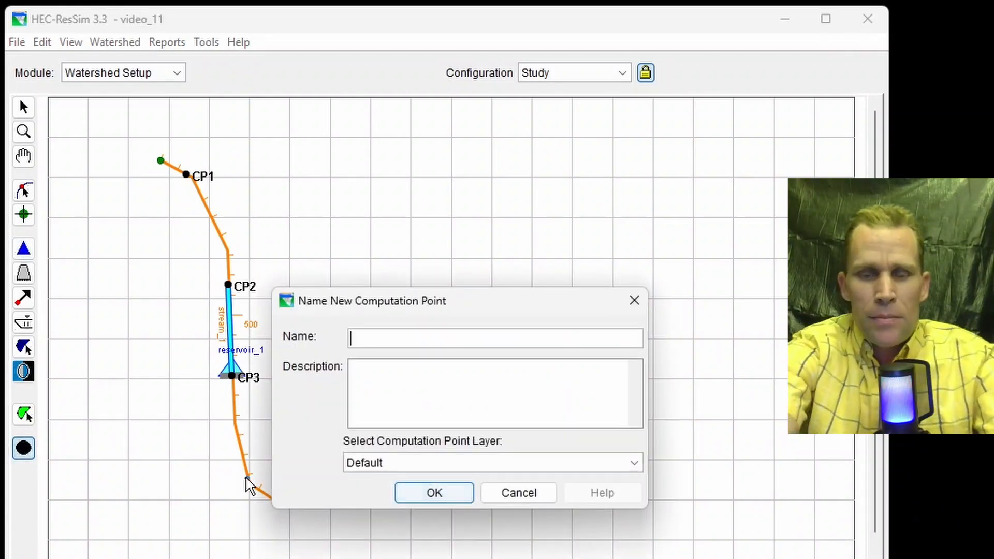
key(Return)
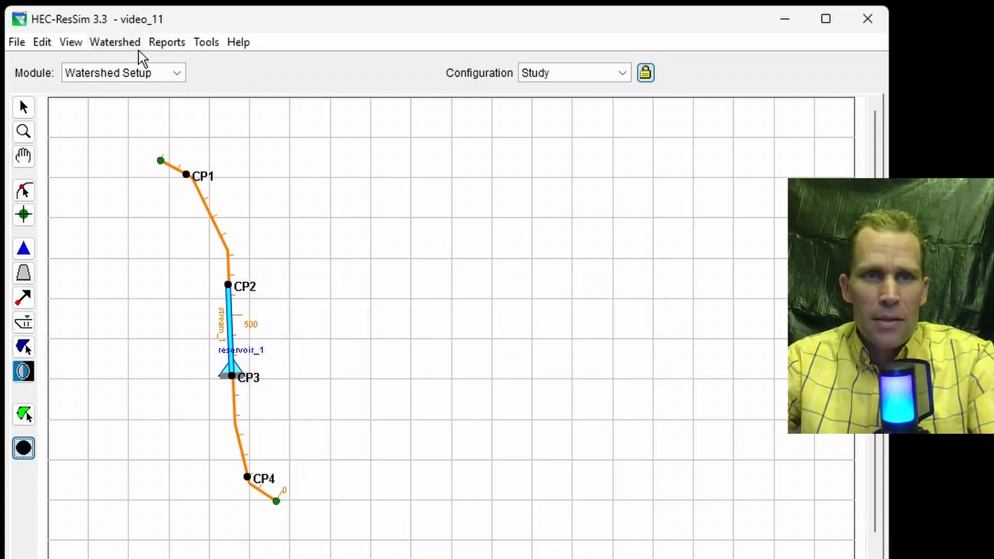
Create a new watershed configuration named config_1 with a time step of 1 Hour
click(110, 49)
click(125, 62)
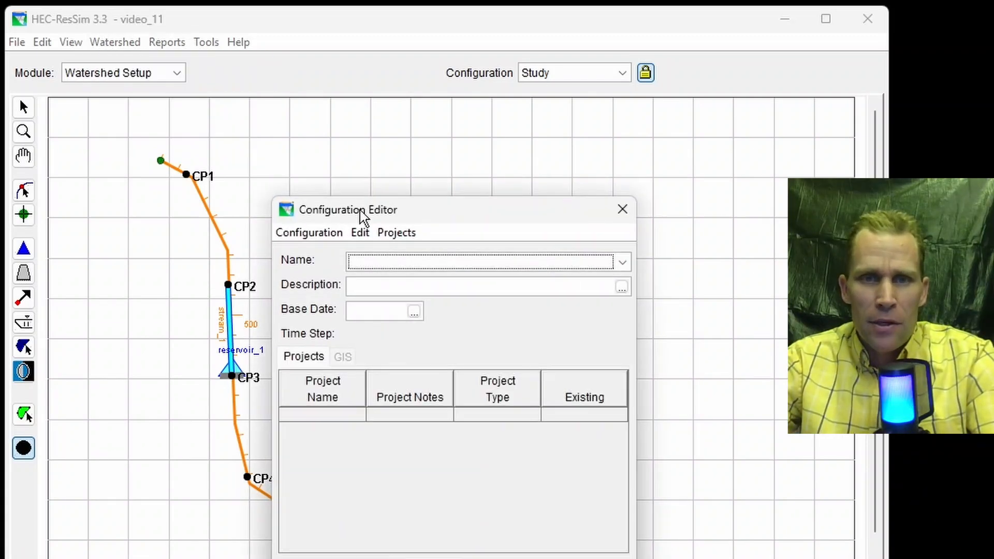
drag(362, 216, 419, 145)
click(368, 165)
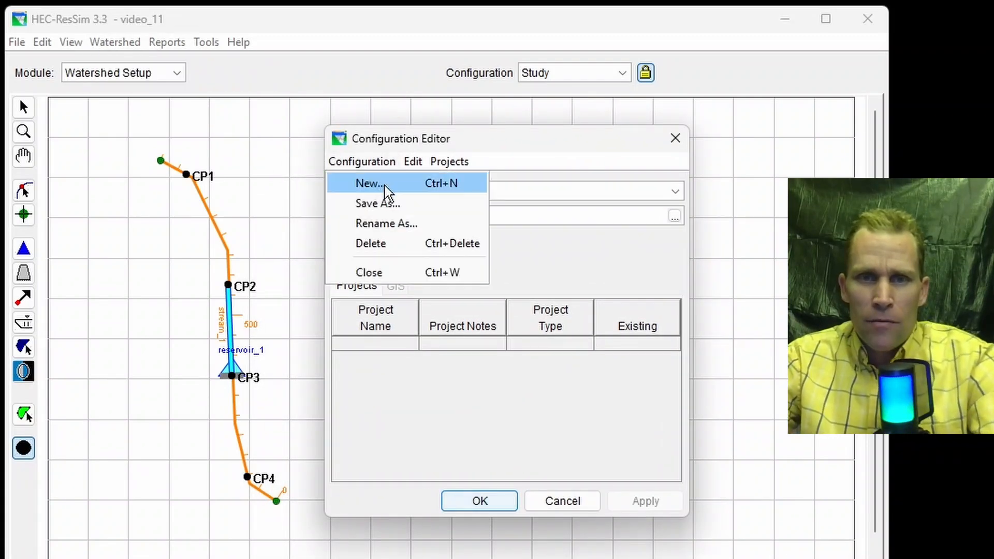
click(381, 187)
text(c)
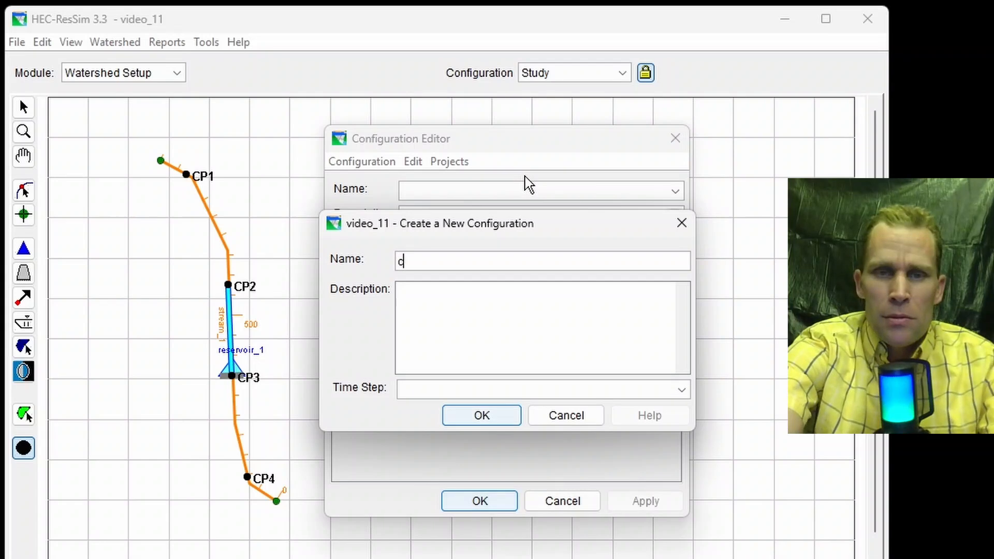
text(onfig_1)
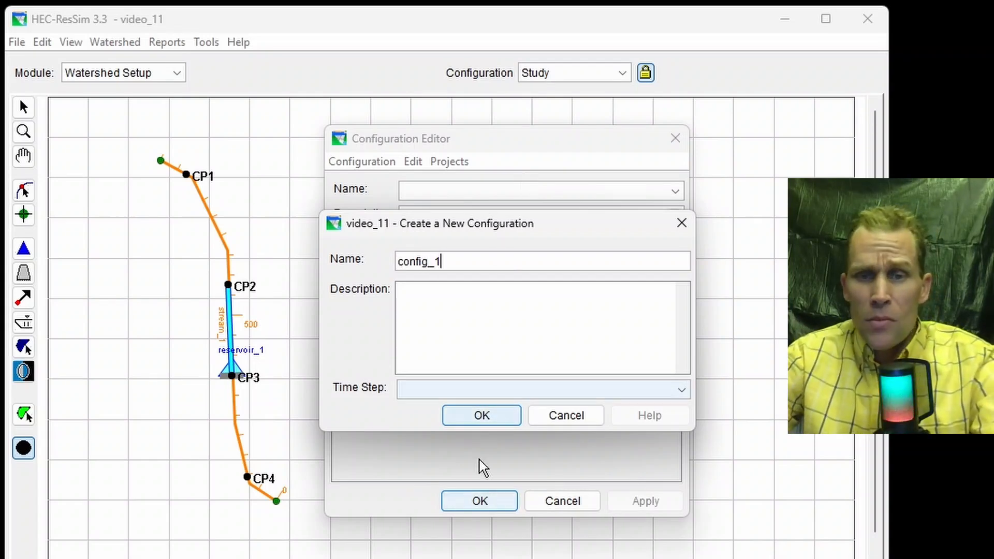
click(448, 396)
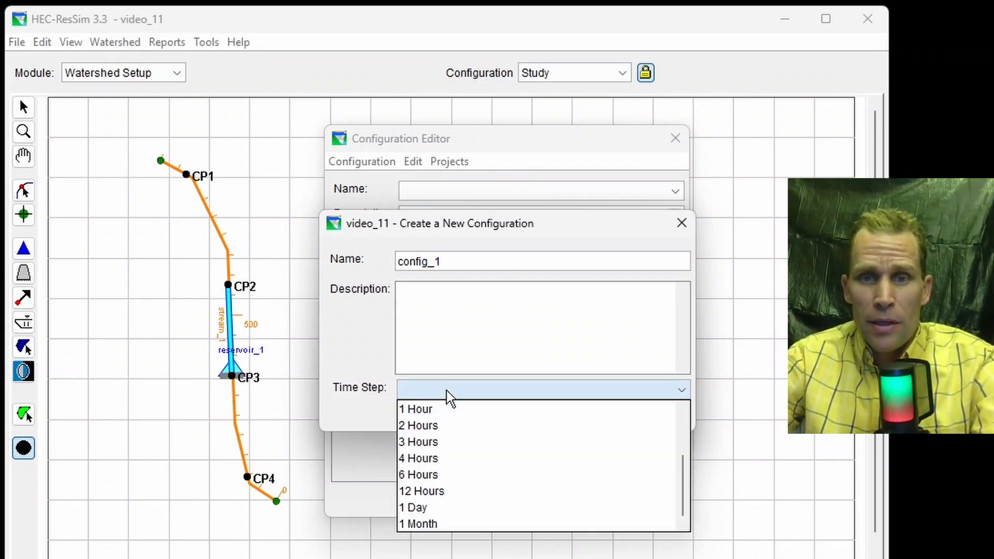
click(450, 409)
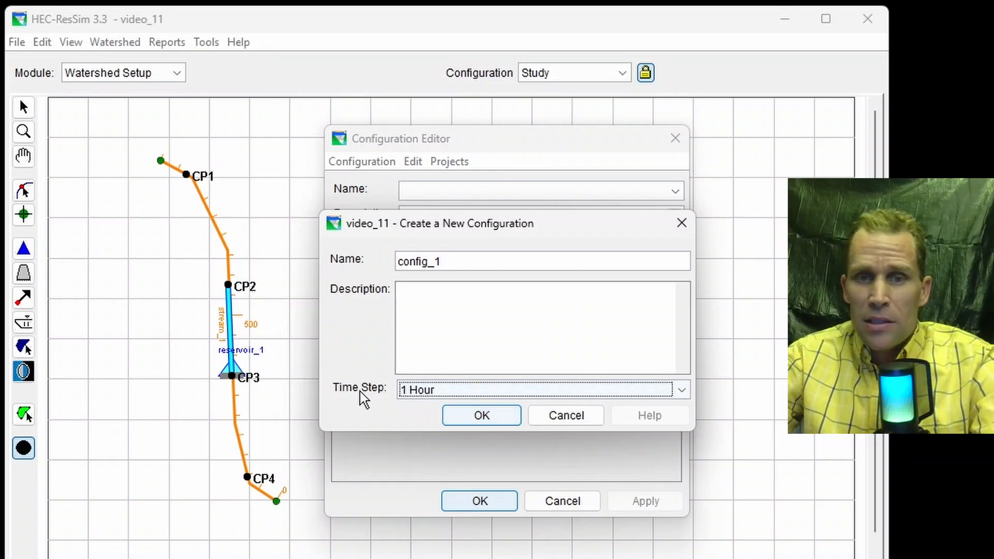
click(460, 412)
Apply the new configuration, close the Configuration Editor and save the watershed
click(635, 503)
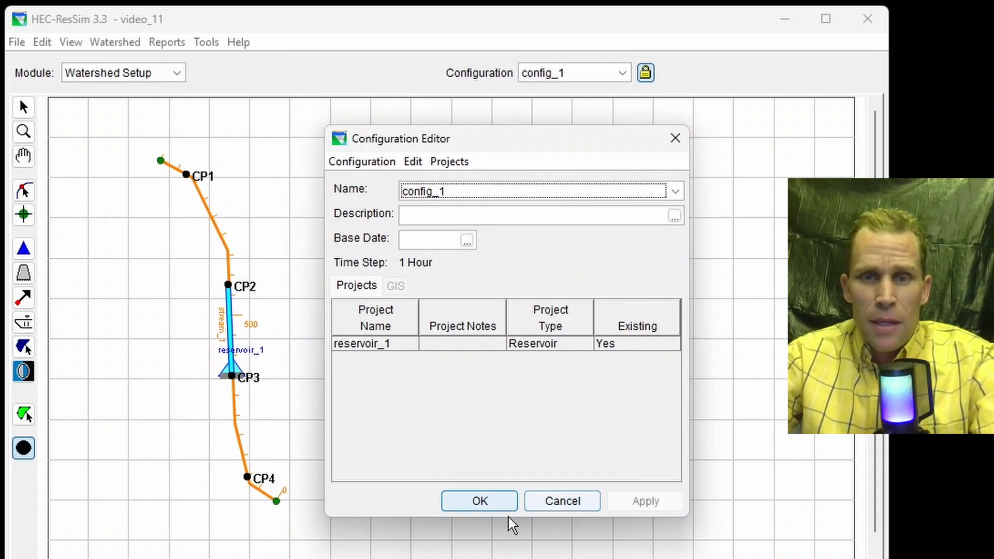
click(486, 504)
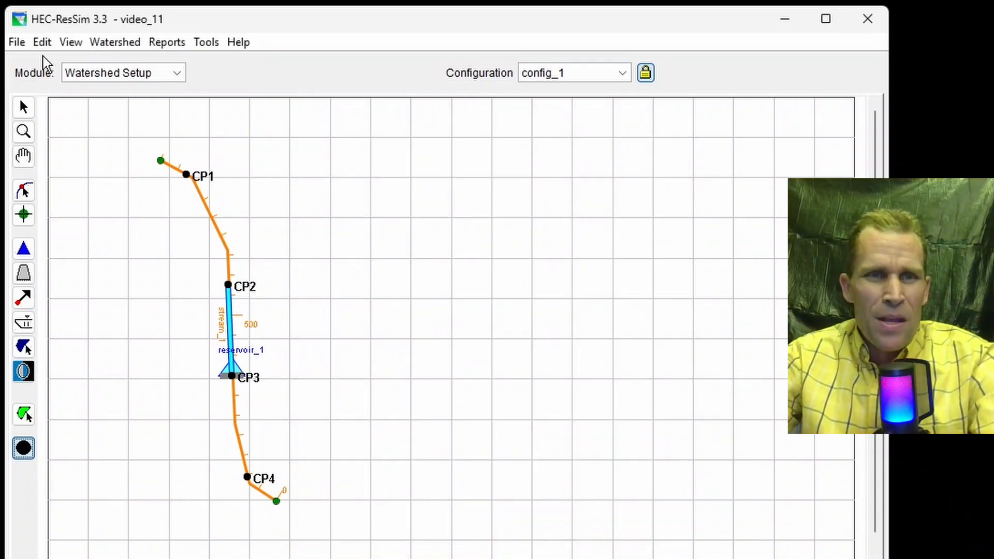
click(17, 44)
click(43, 106)
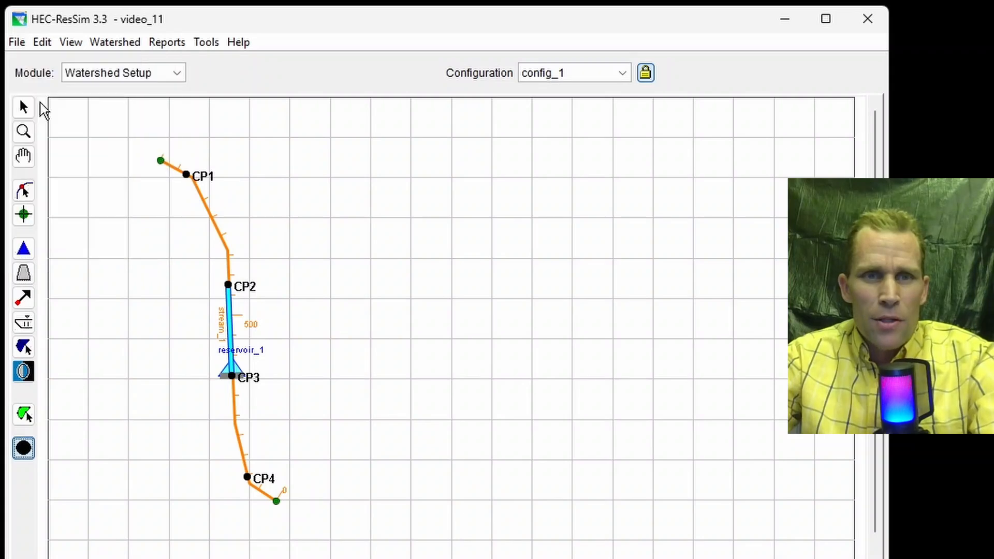
Switch to the Reservoir Network module and create a new reservoir network named network_1 based on configuration config_1
click(178, 75)
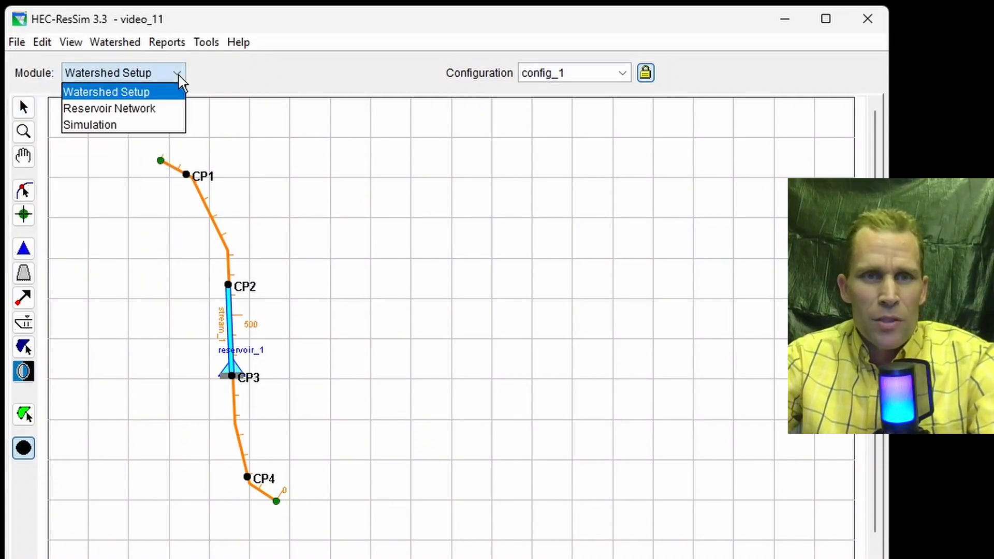
click(145, 109)
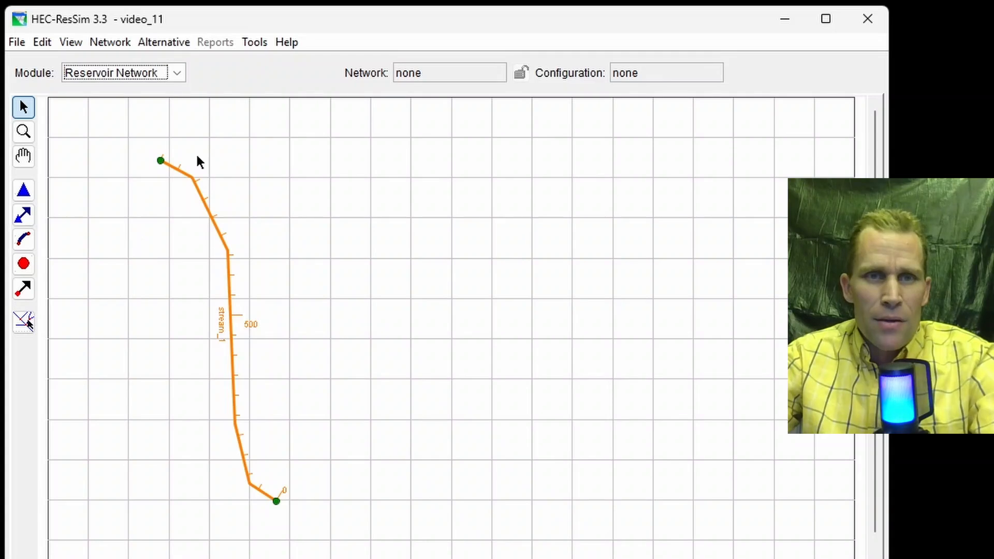
click(120, 45)
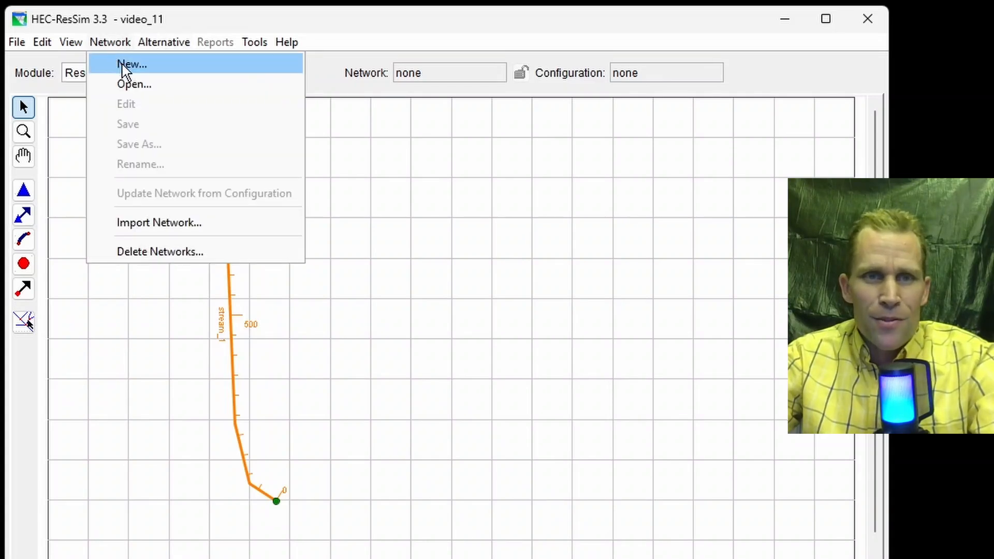
click(122, 64)
drag(398, 253, 385, 152)
click(420, 402)
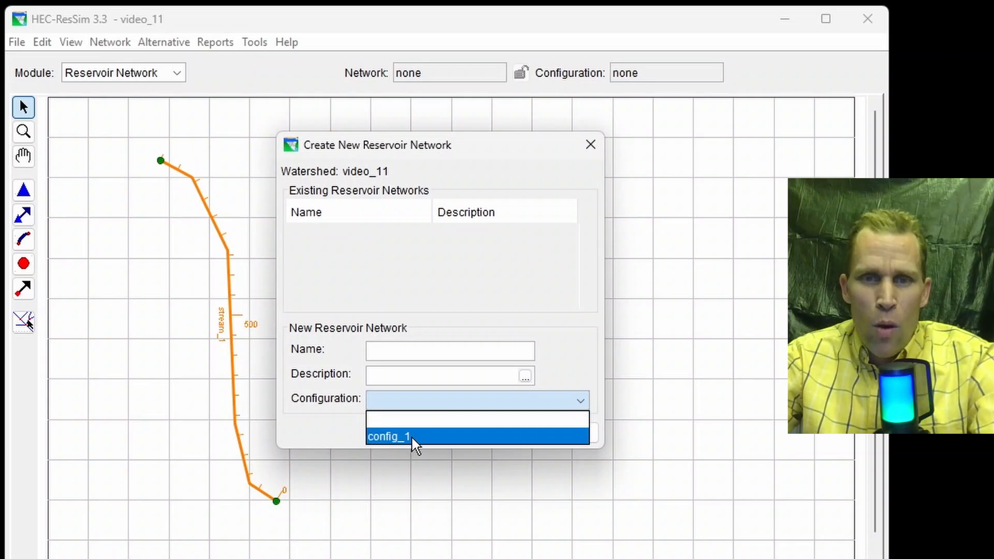
click(412, 436)
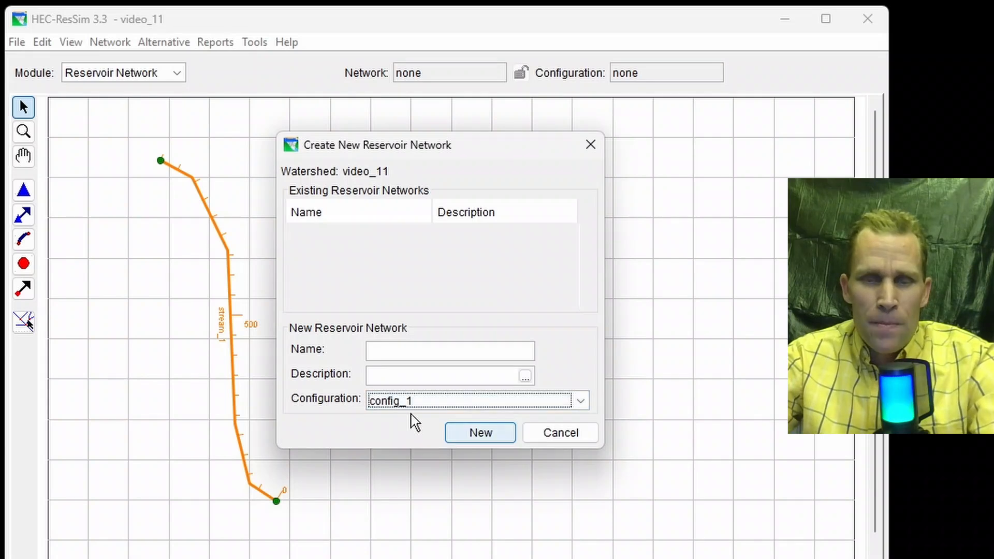
click(389, 354)
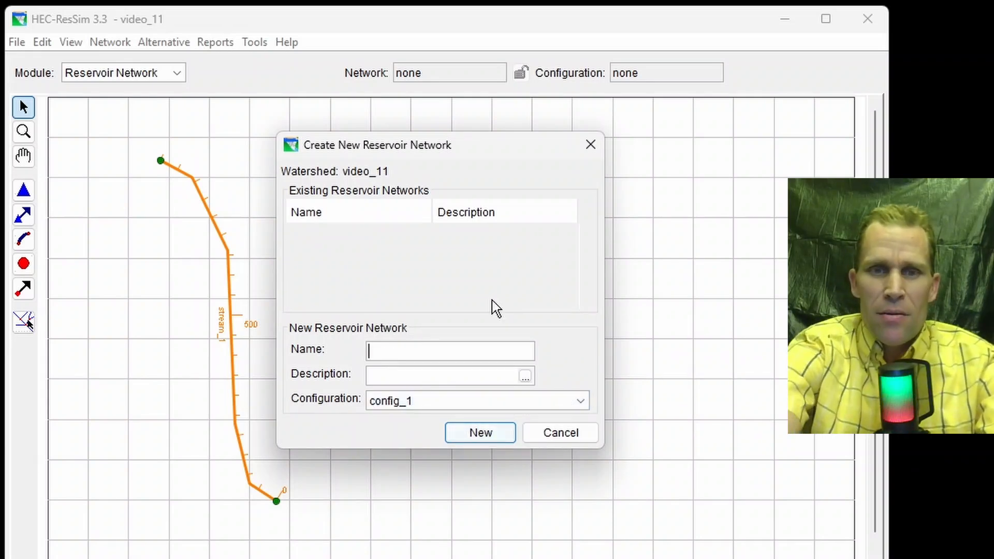
text(network_1)
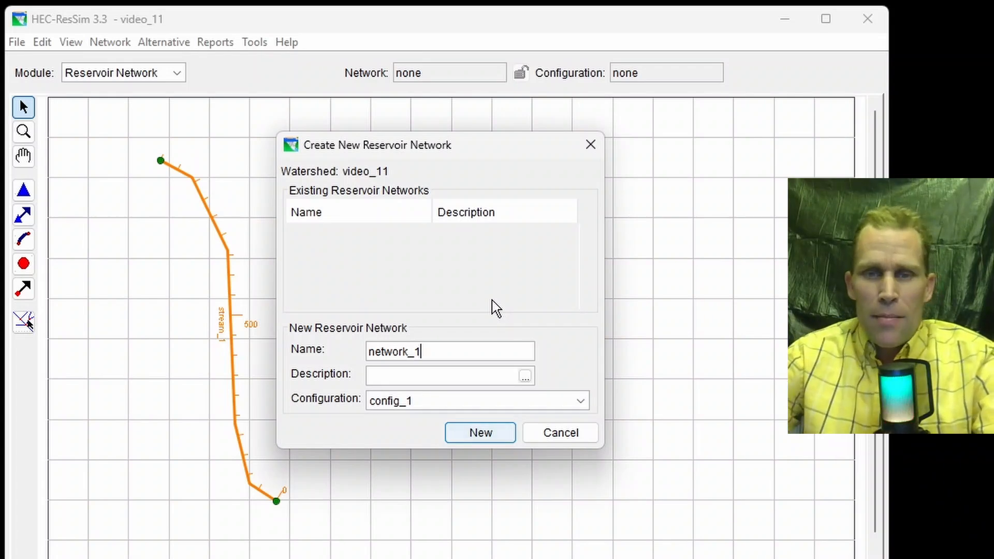
click(480, 433)
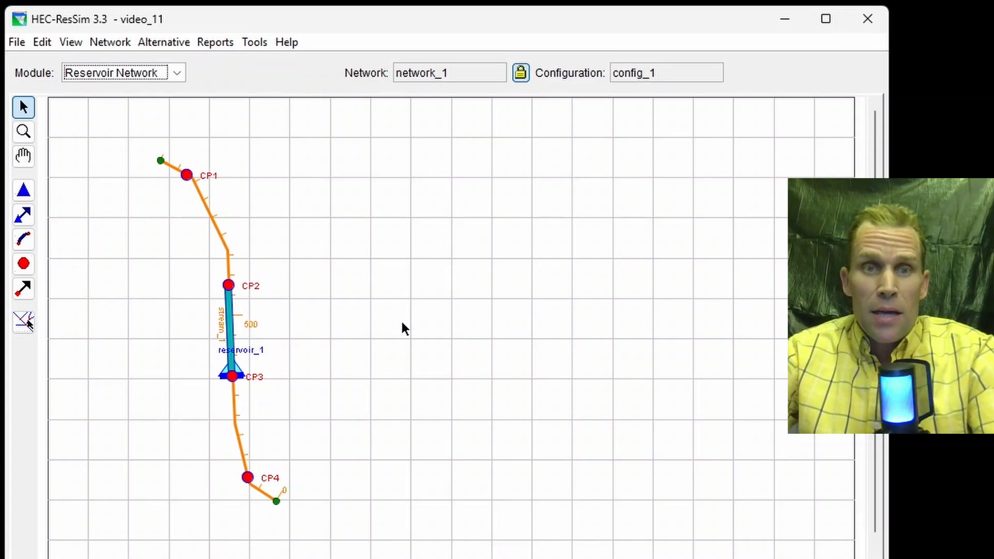
Draw a routing reach along stream_1 from junction CP1 to junction CP2, keeping the default name
click(23, 240)
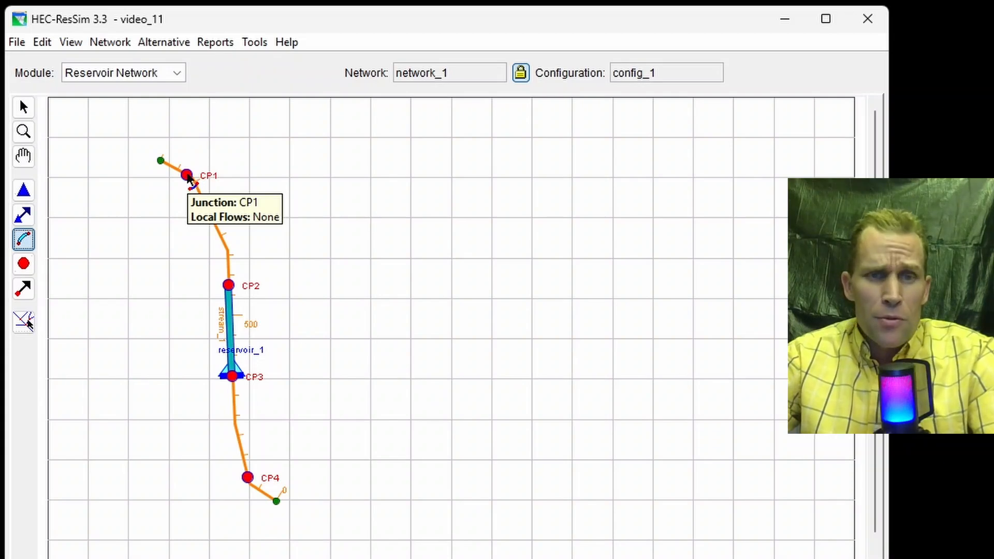
click(187, 177)
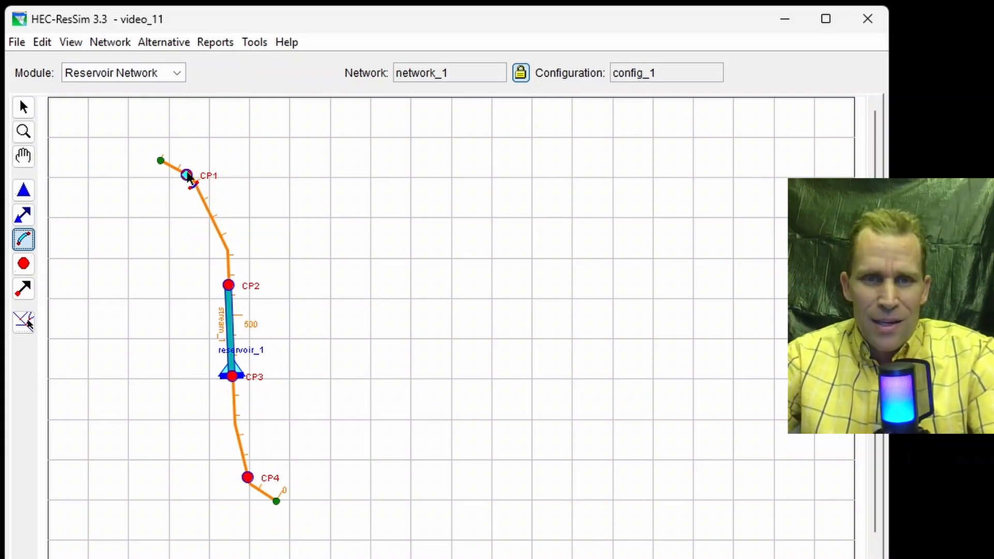
click(228, 286)
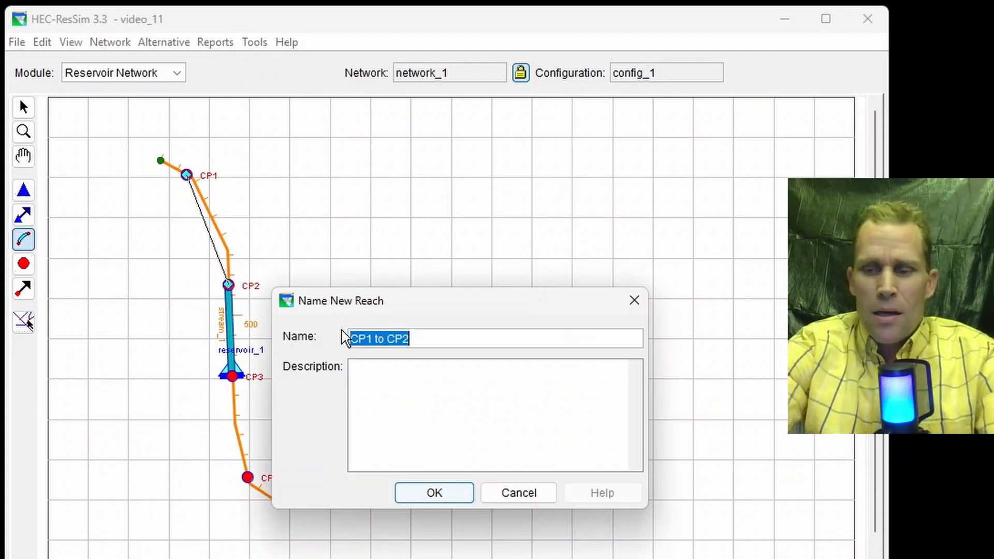
click(444, 497)
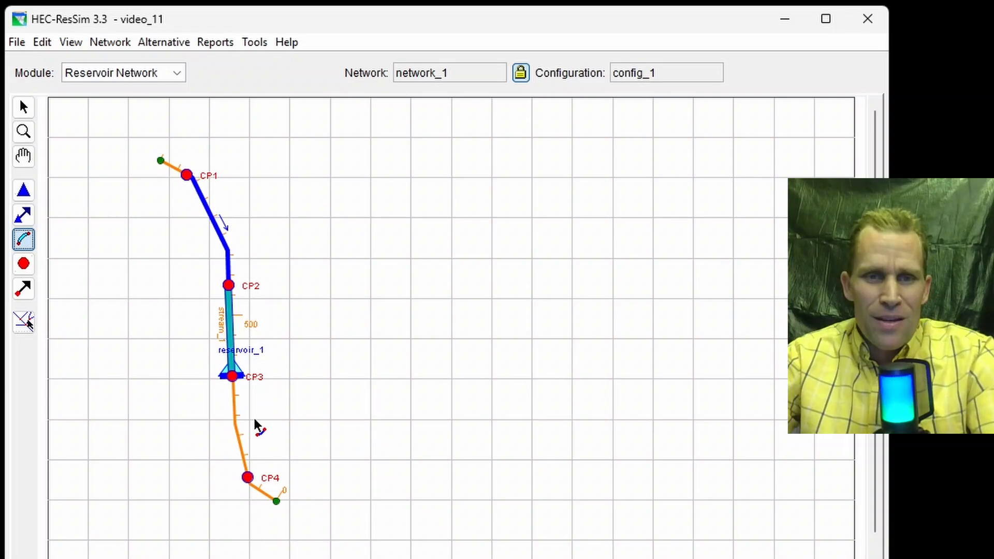
Draw a routing reach from junction CP3 to junction CP4 with its default name and save the network
click(233, 377)
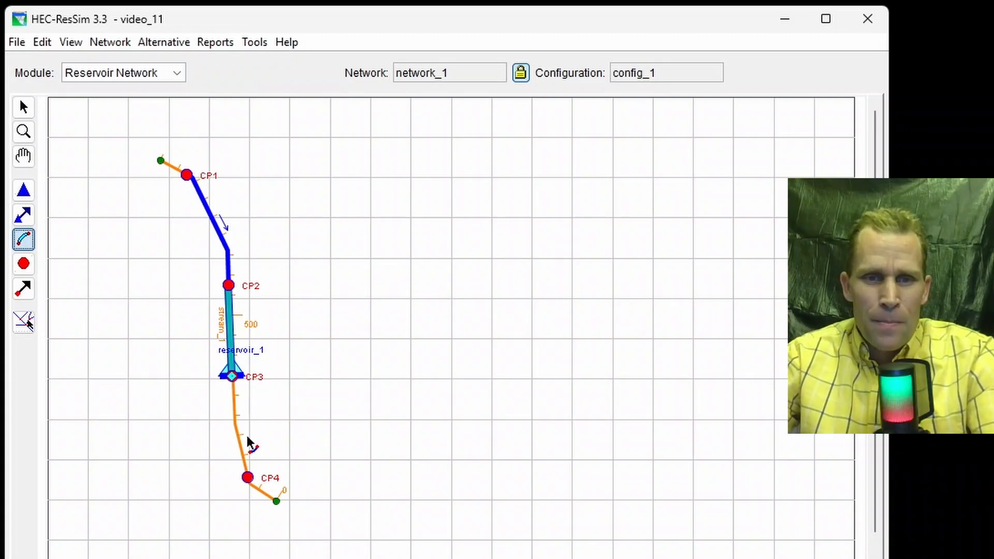
click(248, 477)
click(433, 493)
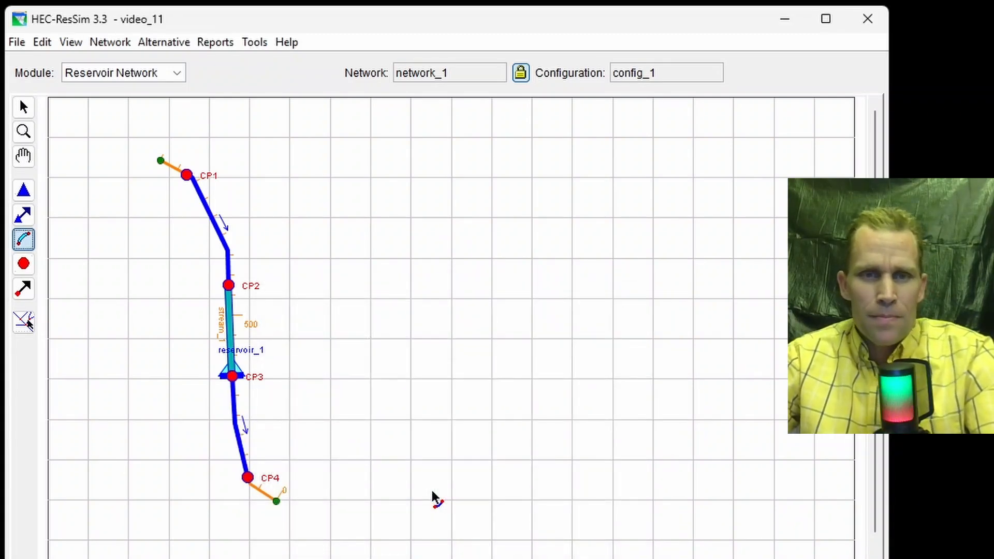
click(96, 46)
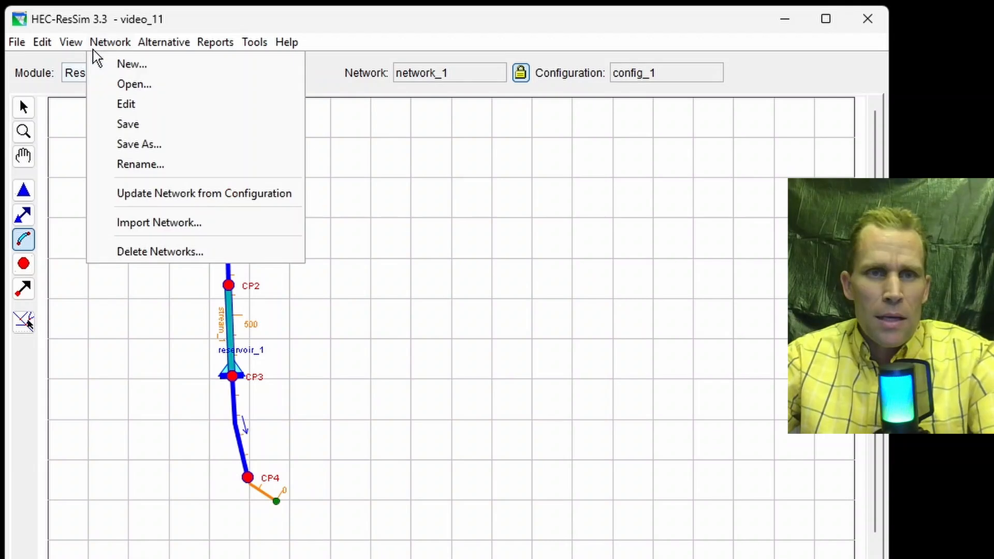
click(131, 124)
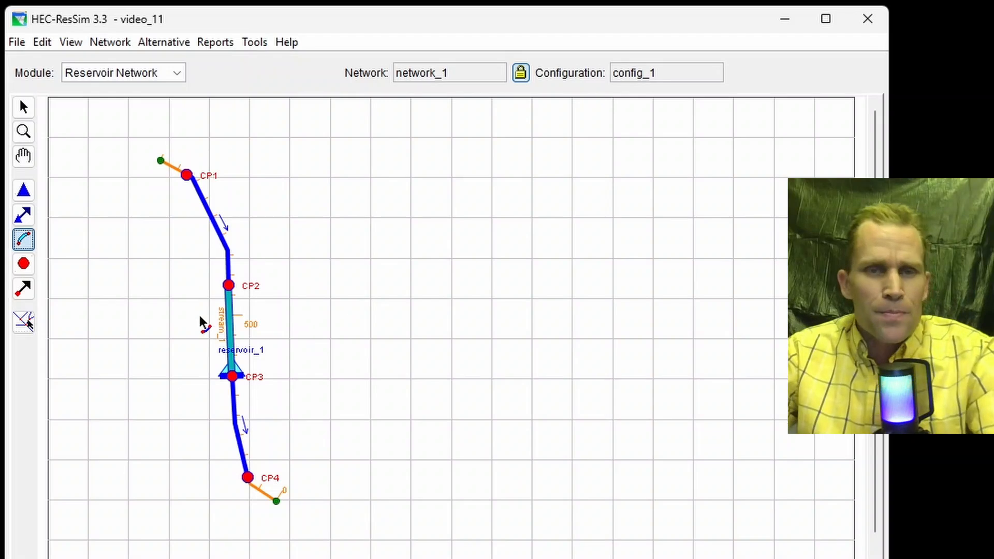
Add a local flow named "inflow at CP1" with the default factor 1.0 to junction CP1 and apply it
click(23, 265)
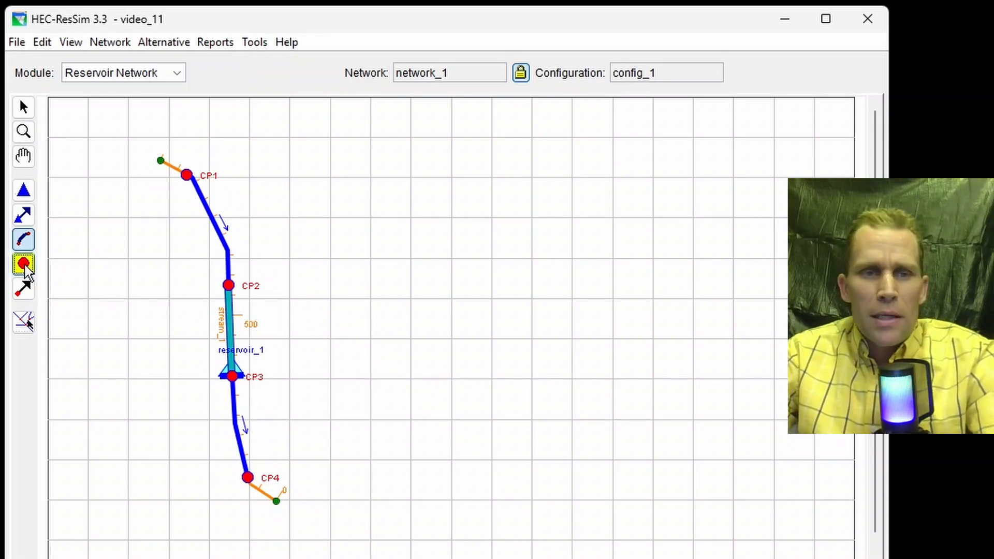
click(187, 180)
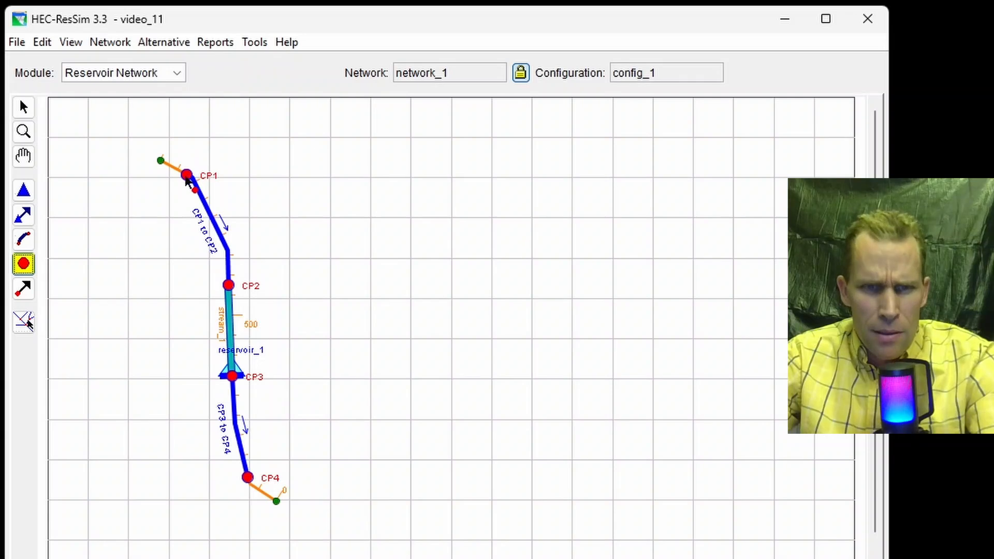
right_click(188, 179)
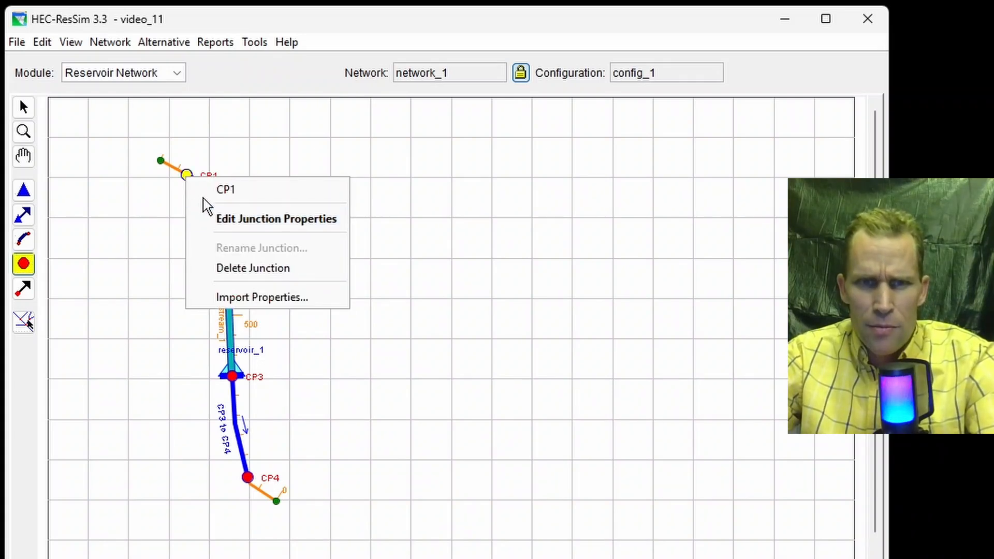
click(239, 221)
drag(318, 182, 389, 123)
click(365, 201)
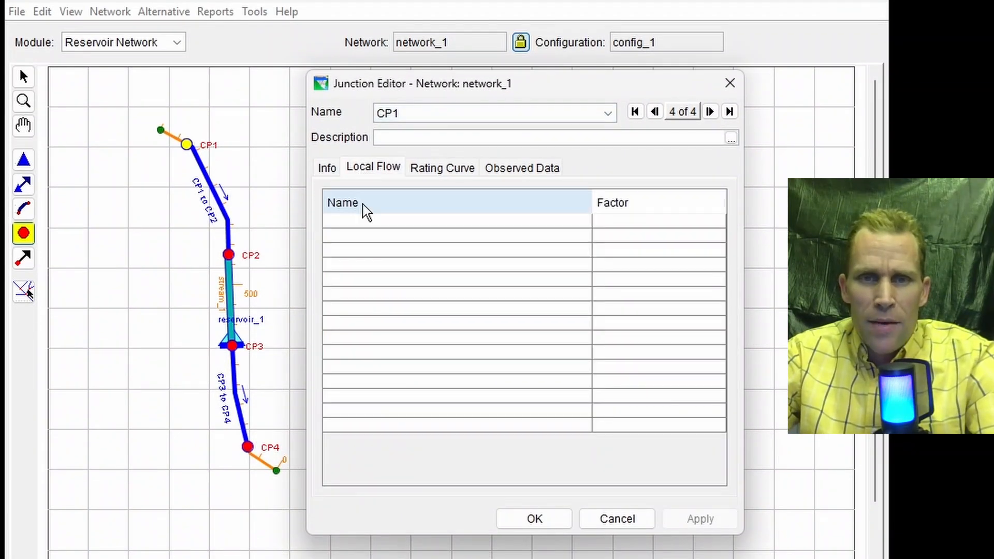
click(357, 220)
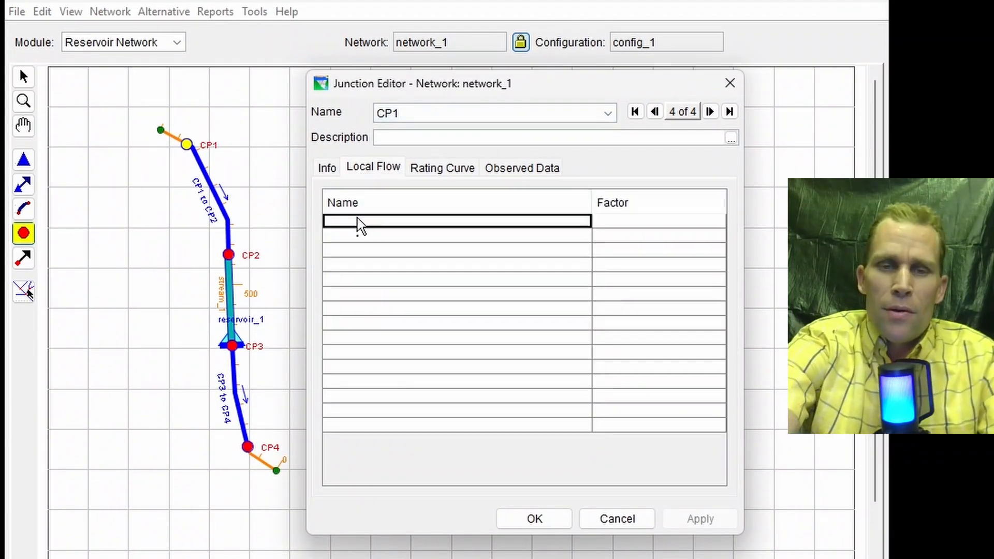
text(inflow at CP1)
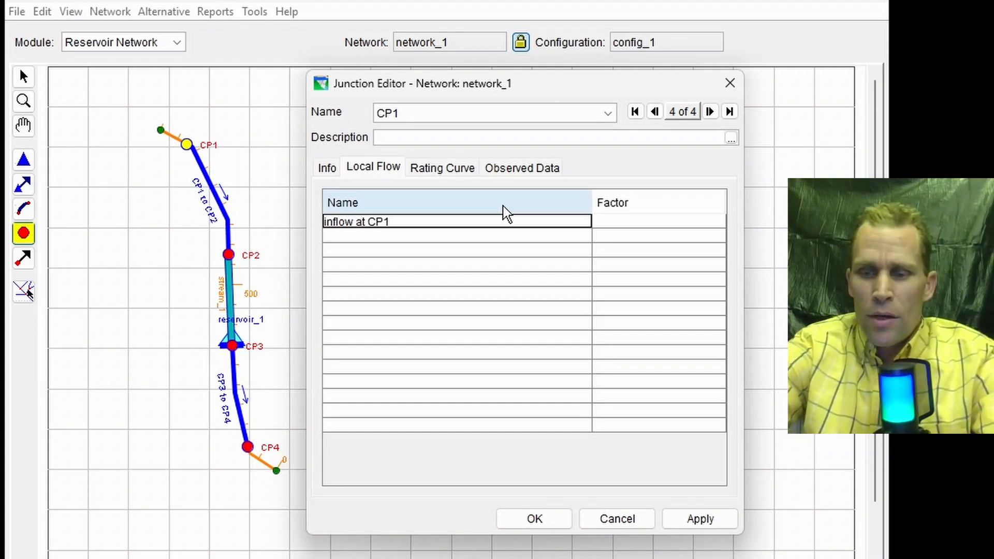
key(Tab)
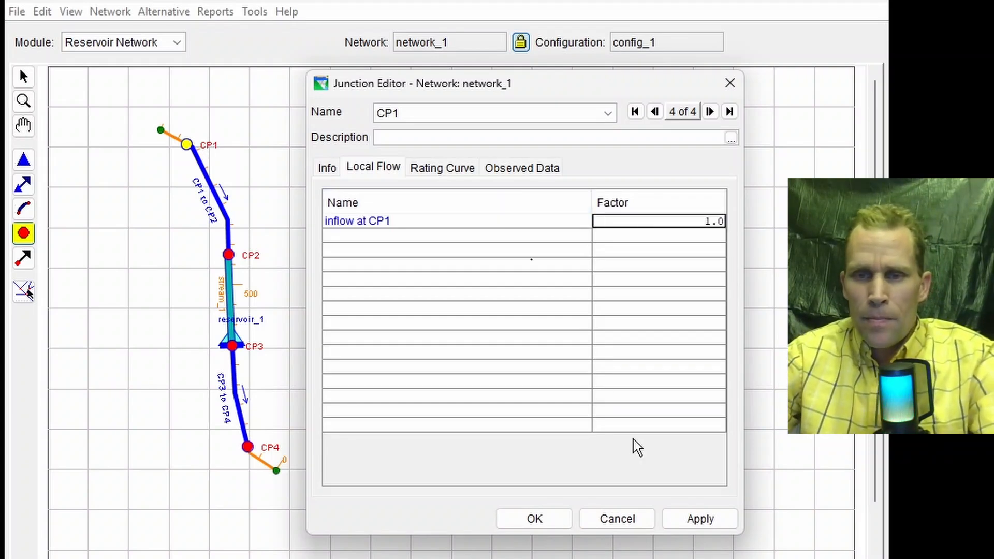
click(700, 519)
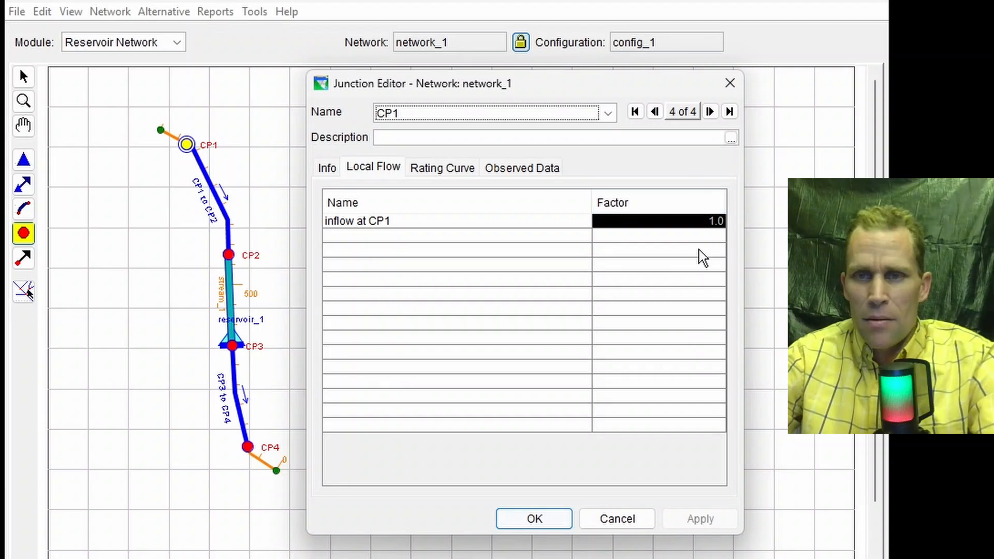
click(535, 519)
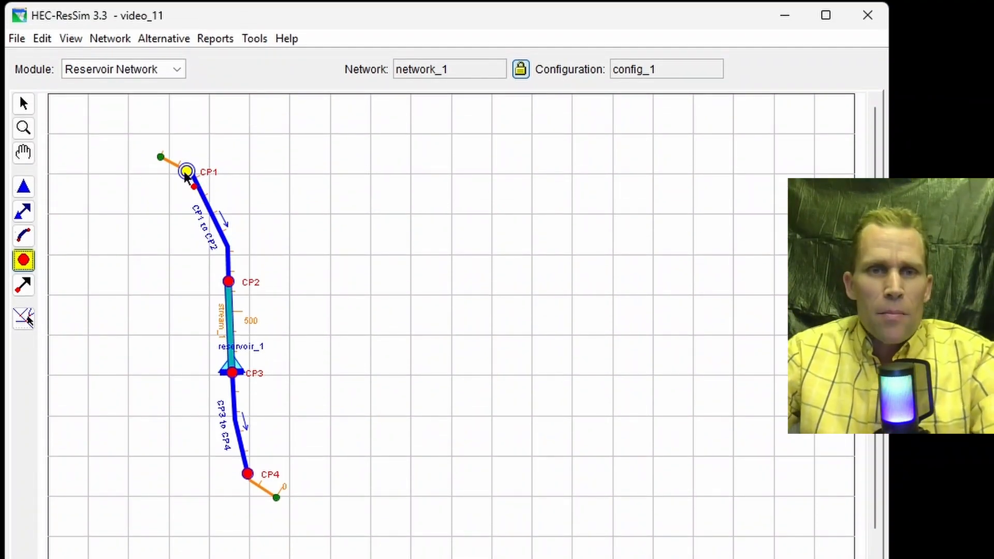
mouse_move(185, 177)
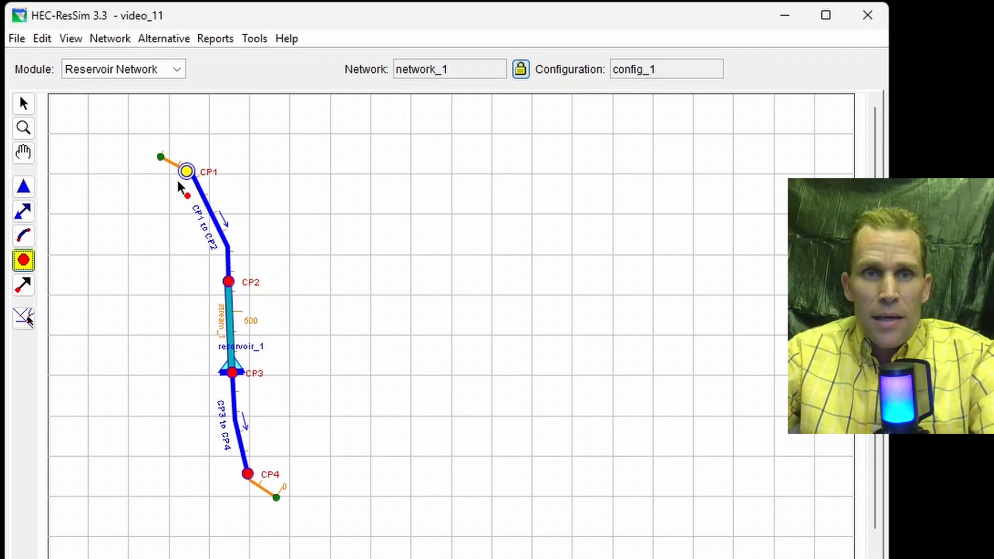
Switch to HEC-DSSVue and create a new DSS file named timeseries_data in the video_11 folder
click(254, 40)
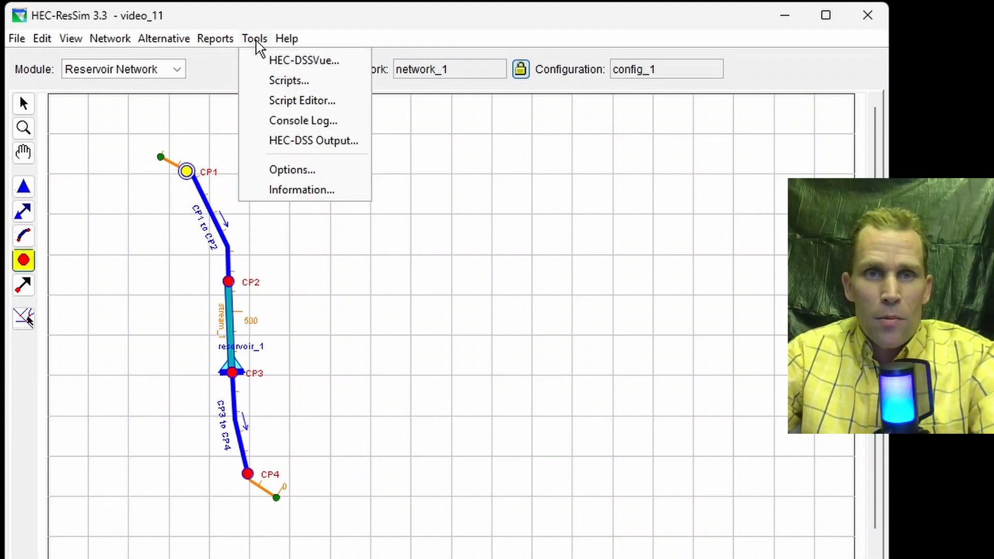
click(274, 61)
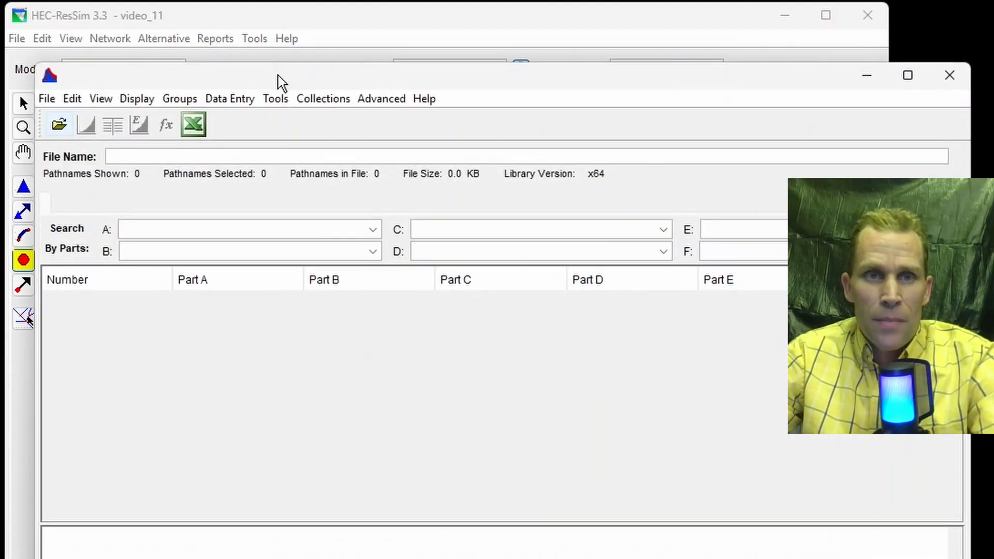
drag(278, 86, 291, 92)
click(56, 108)
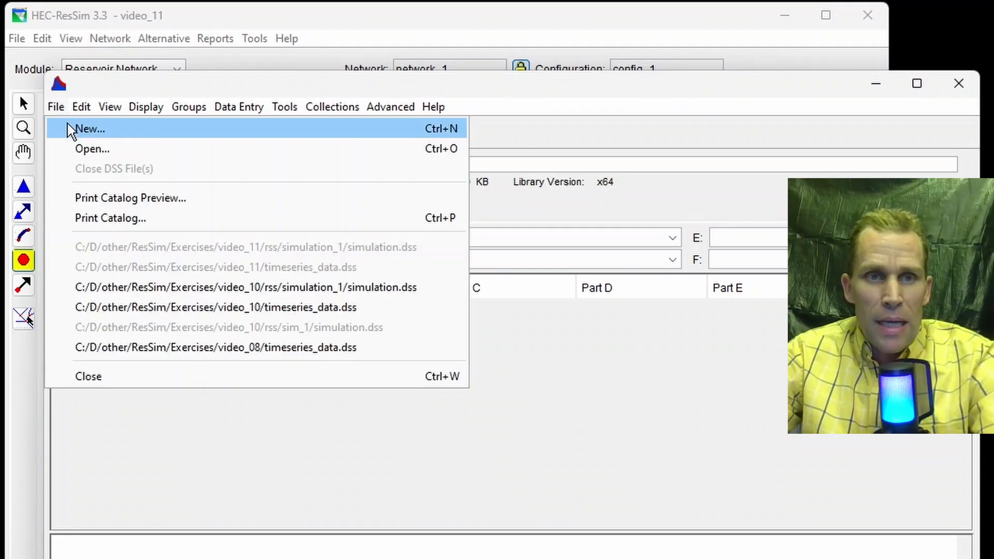
click(78, 129)
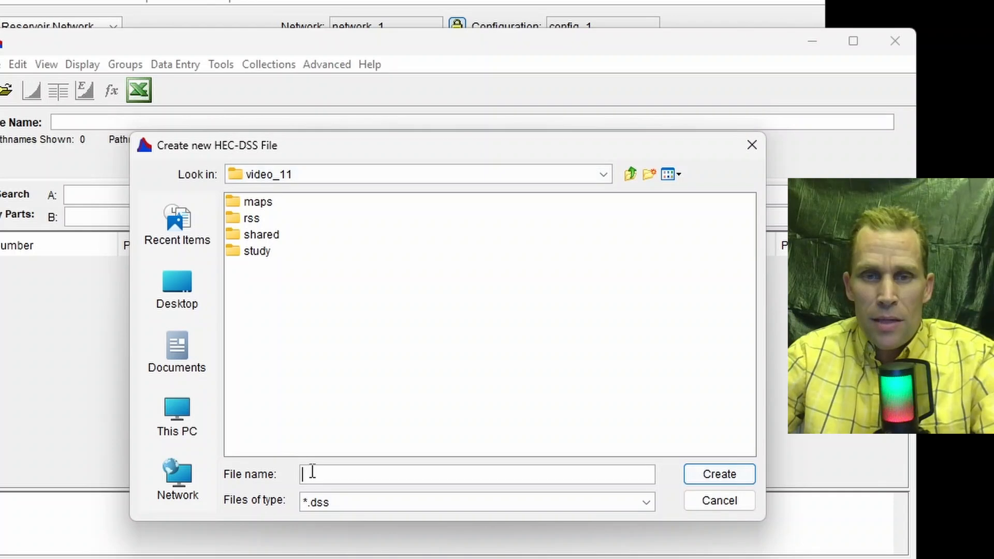
text(tim)
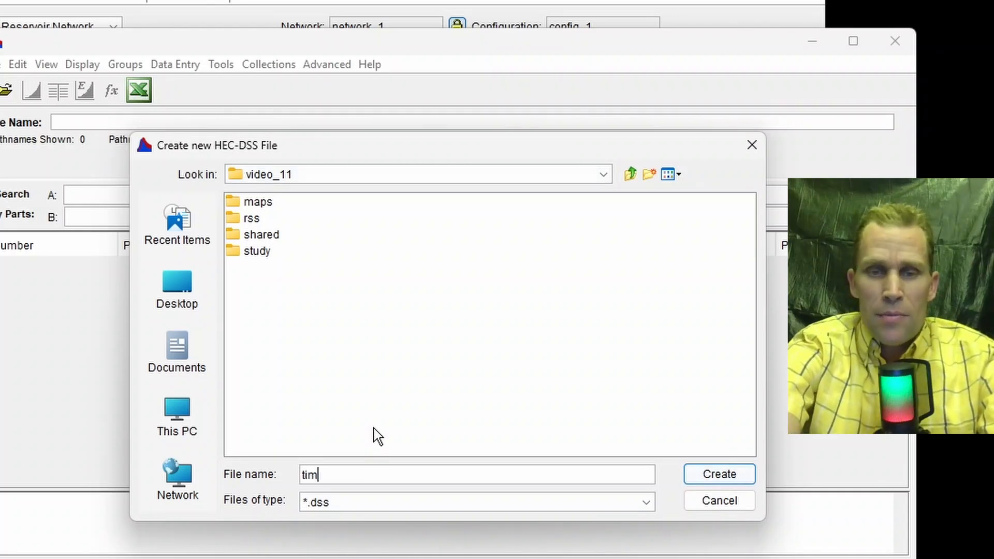
text(eseries_dat)
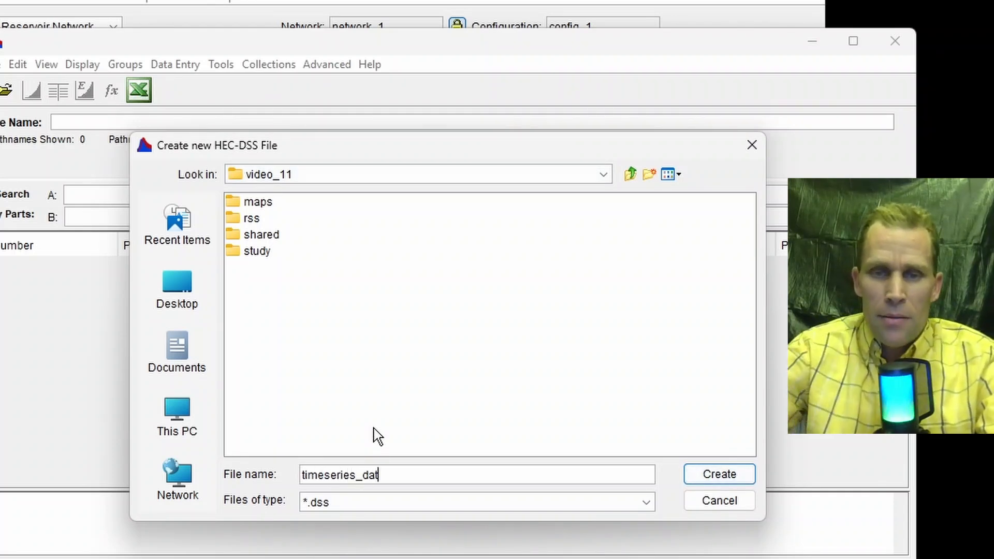
text(a)
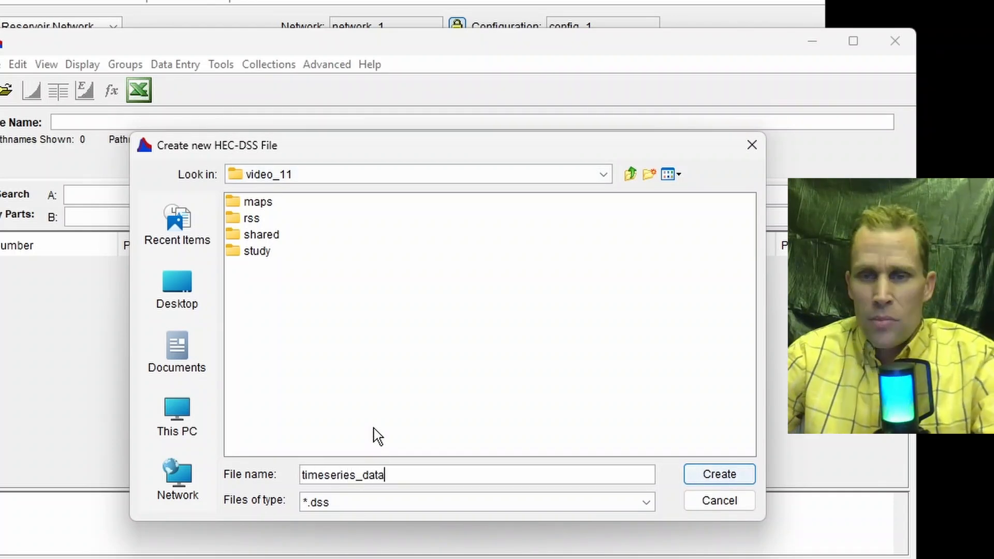
click(710, 475)
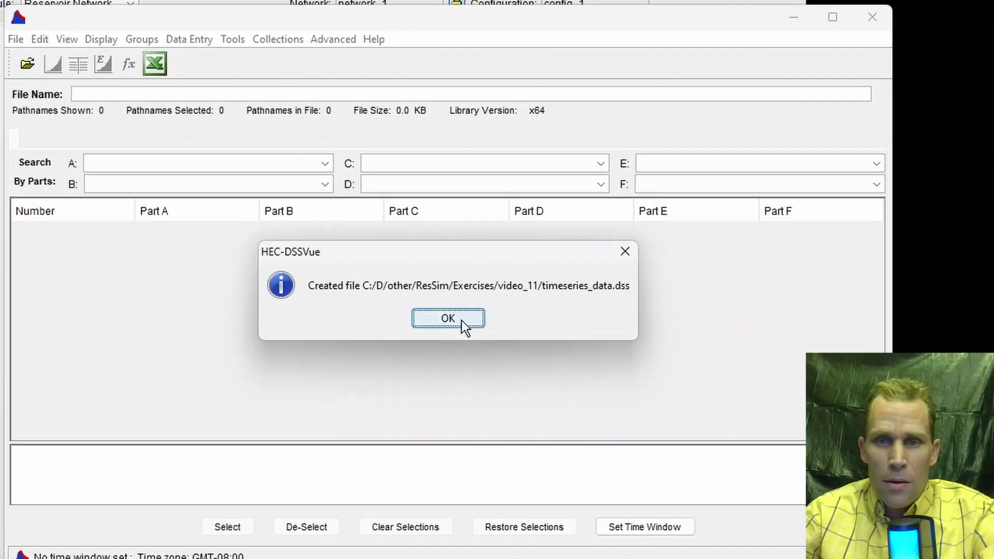
click(462, 360)
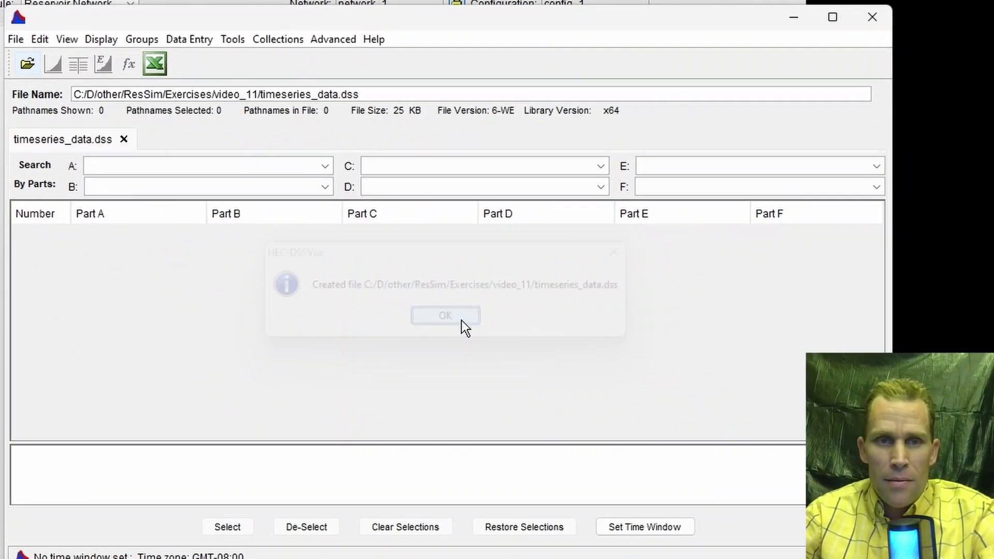
click(63, 146)
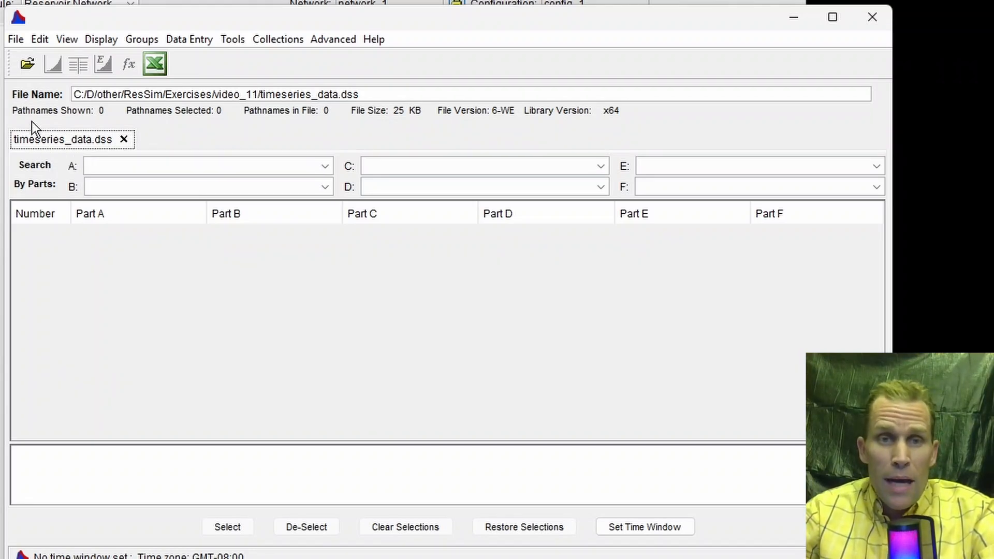
Open a manual time series data entry for timeseries_data.dss
click(192, 41)
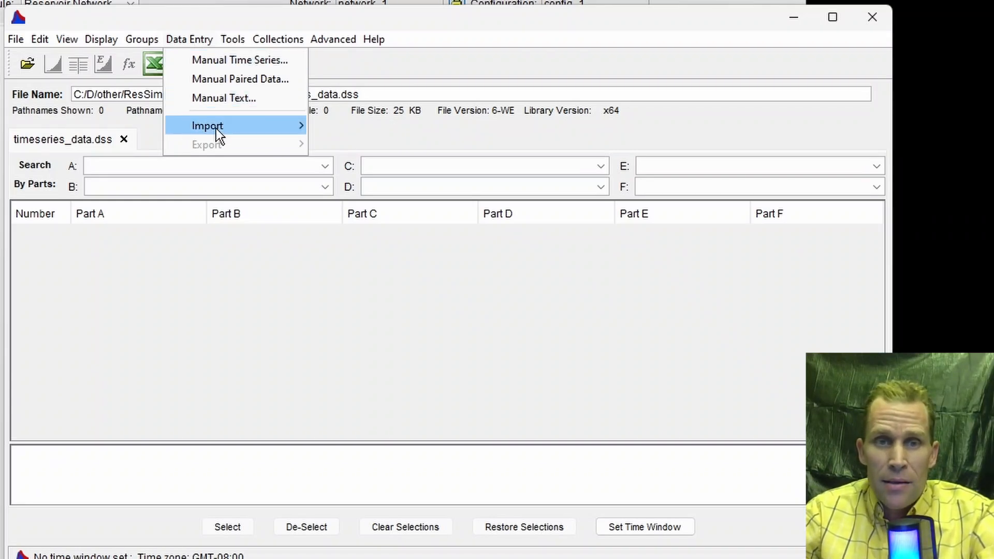
mouse_move(216, 129)
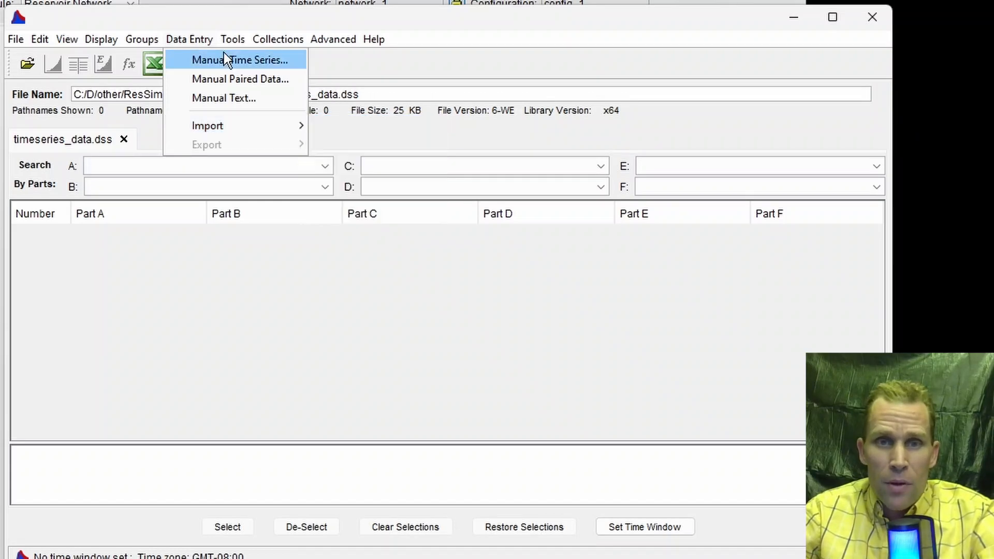
click(199, 42)
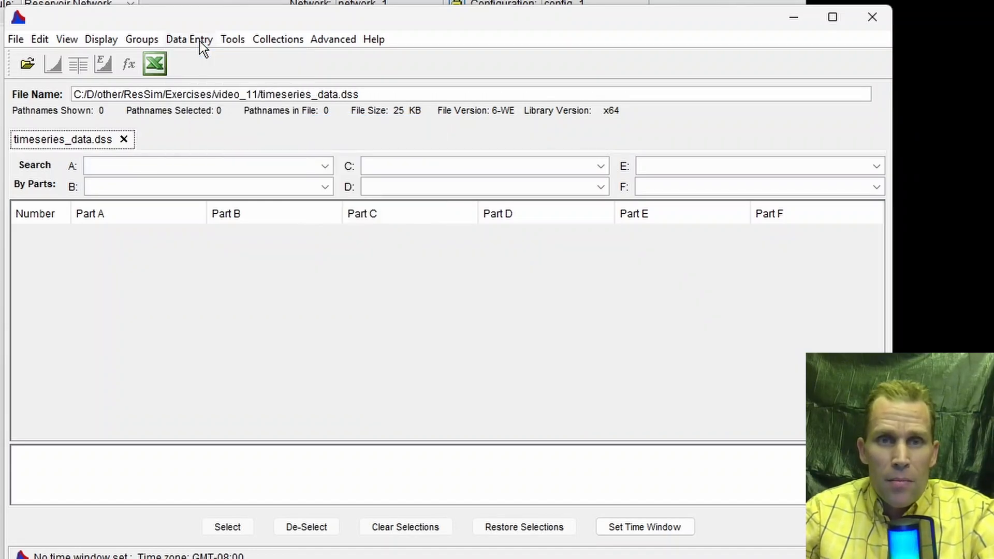
click(200, 43)
click(207, 60)
drag(67, 0, 435, 4)
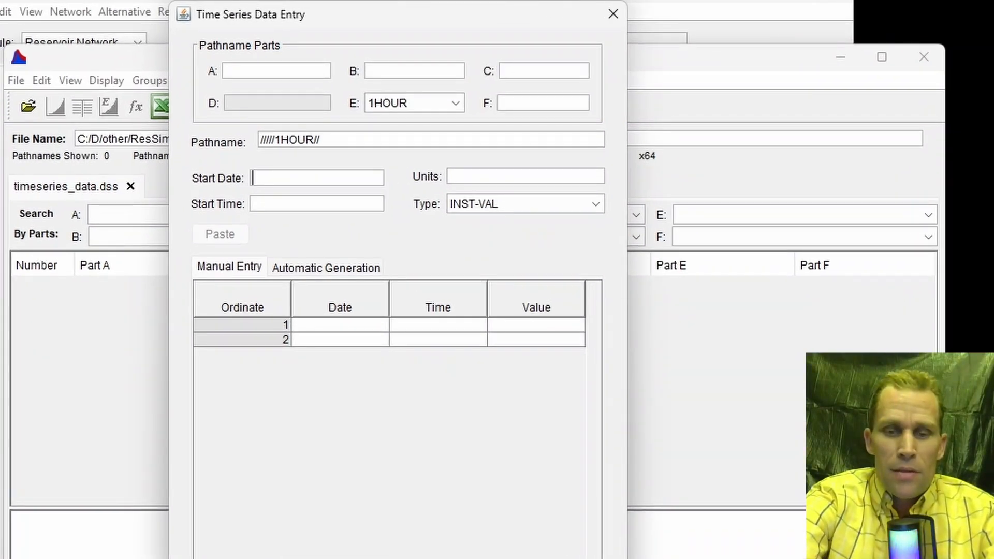
Set the time series start date to 01May2024, the start time to 0100 and the units to CFS
text(01Ma)
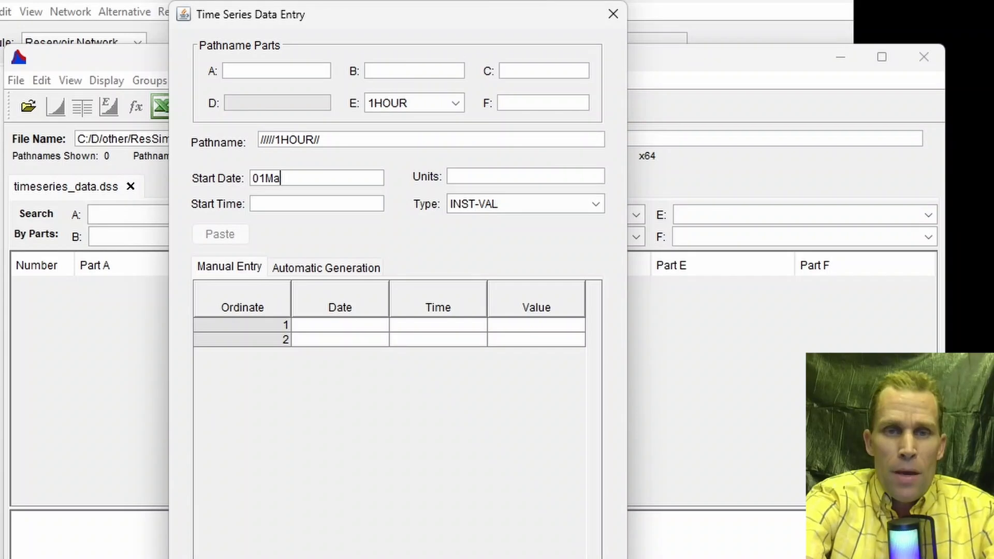
text(y2024)
key(Tab)
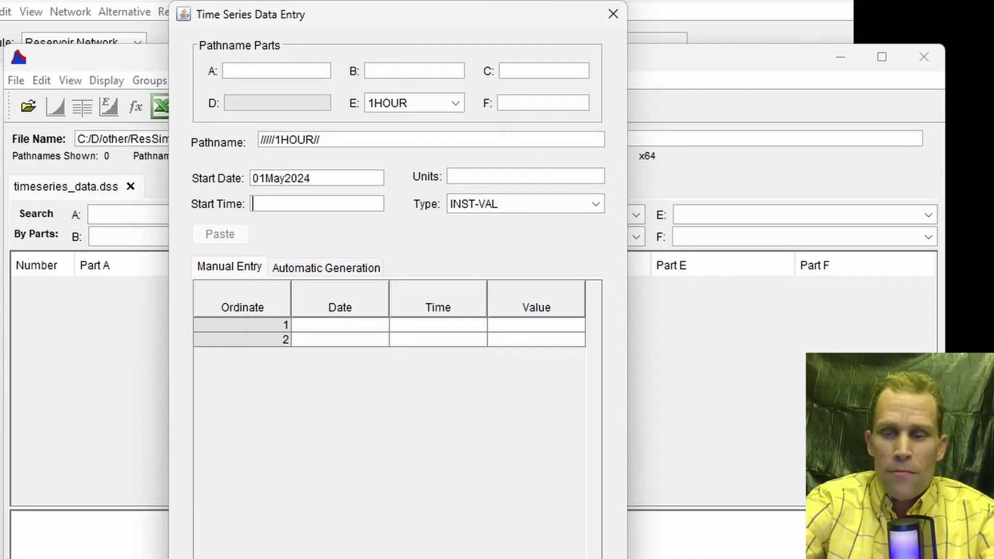
text(0100)
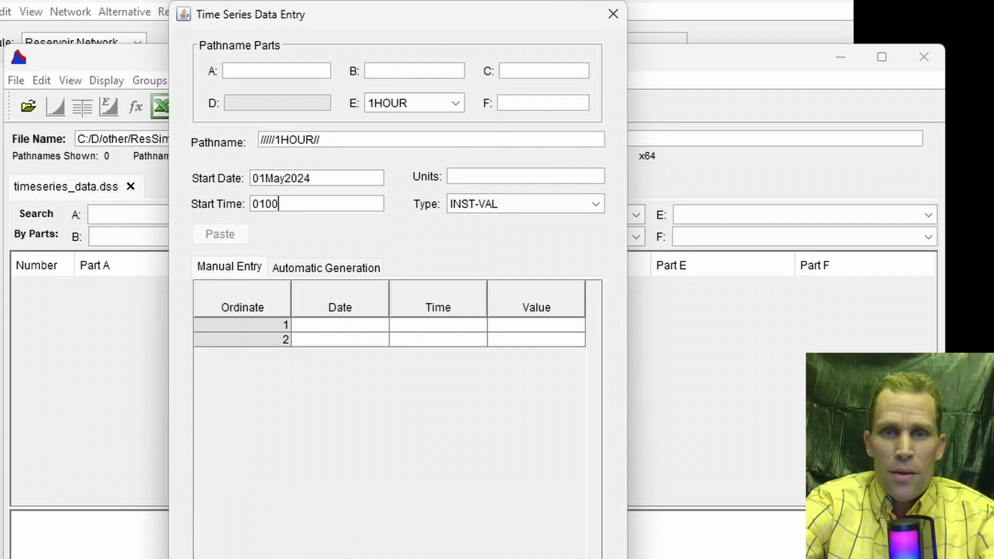
key(Tab)
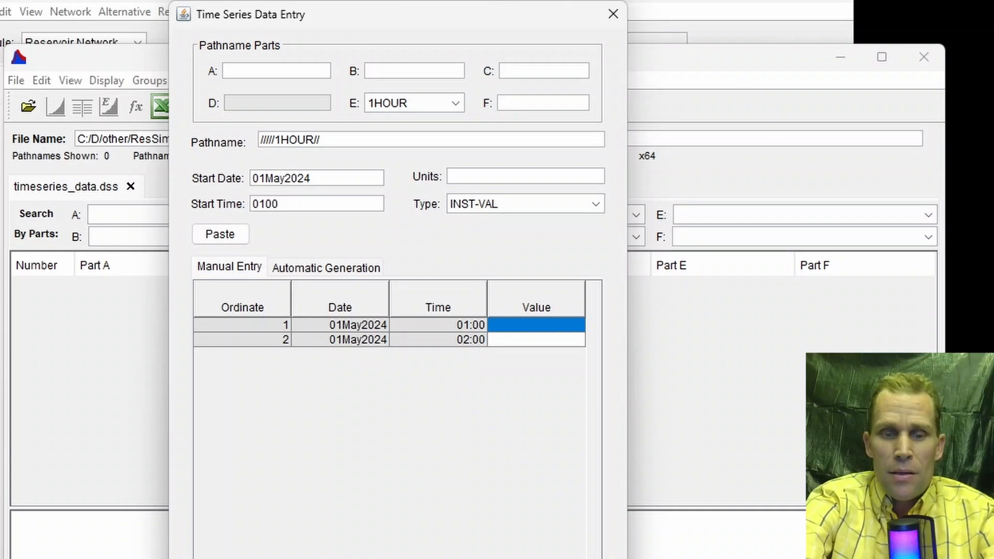
text(CFS)
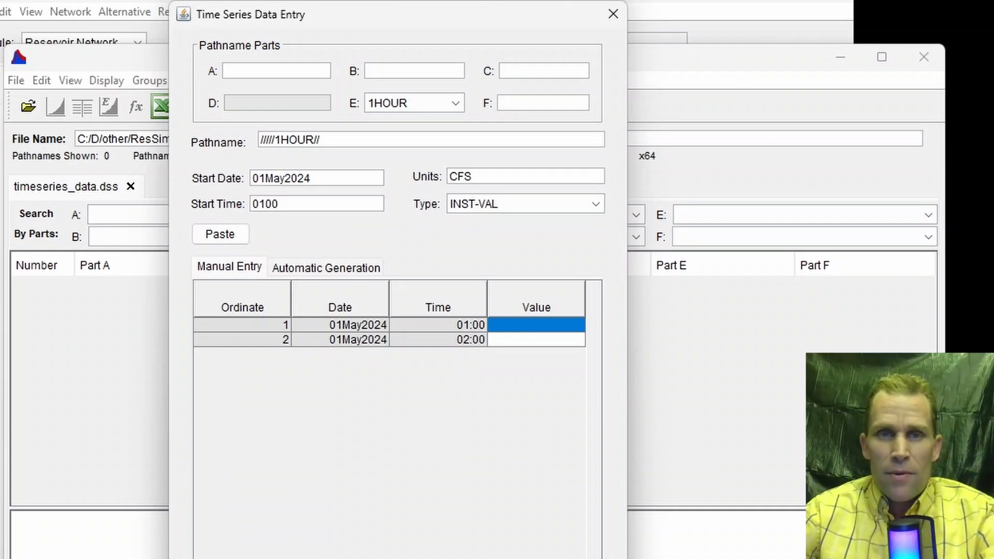
Fill in the pathname parts with A as RIVER, B as LOCATION and C as FLOW
click(273, 68)
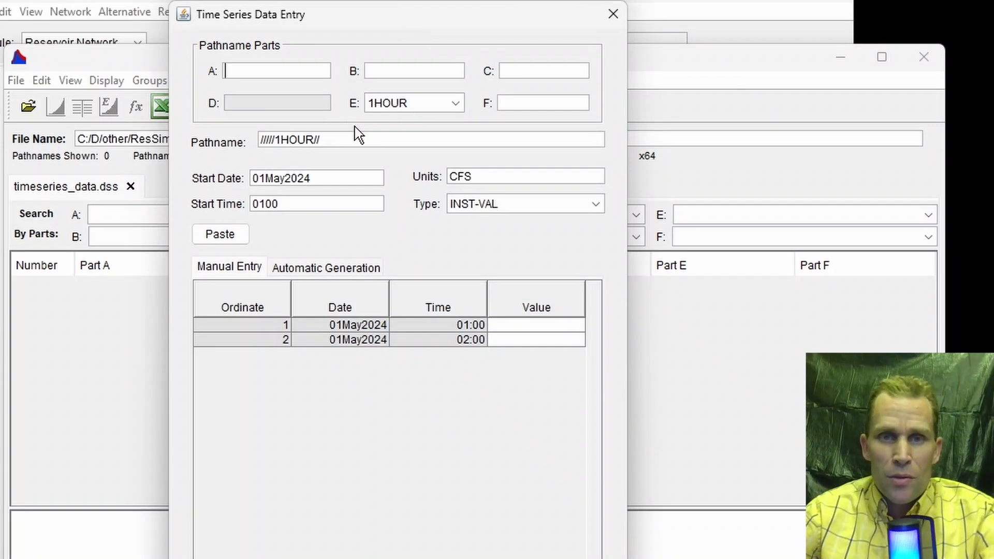
drag(349, 139, 236, 148)
click(249, 72)
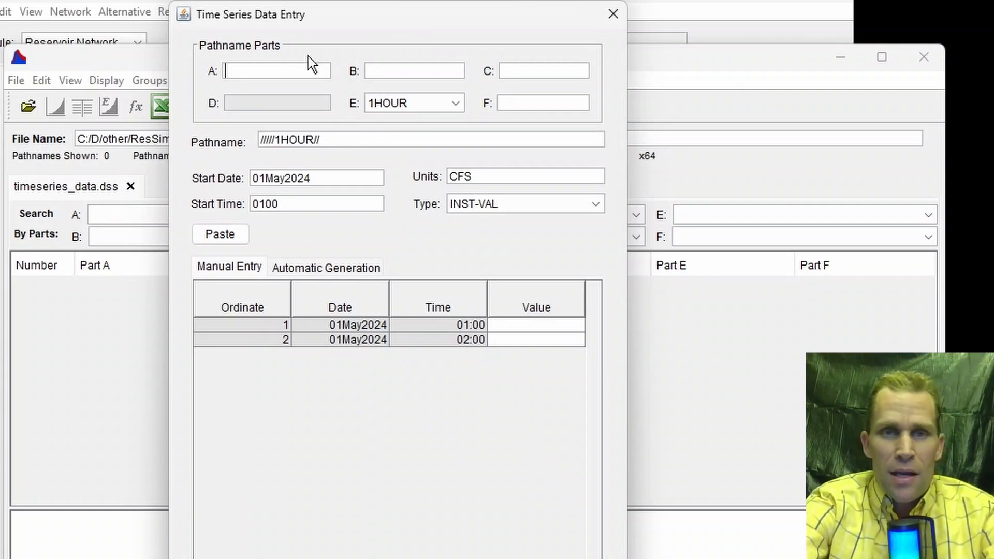
text(RIVER)
key(Tab)
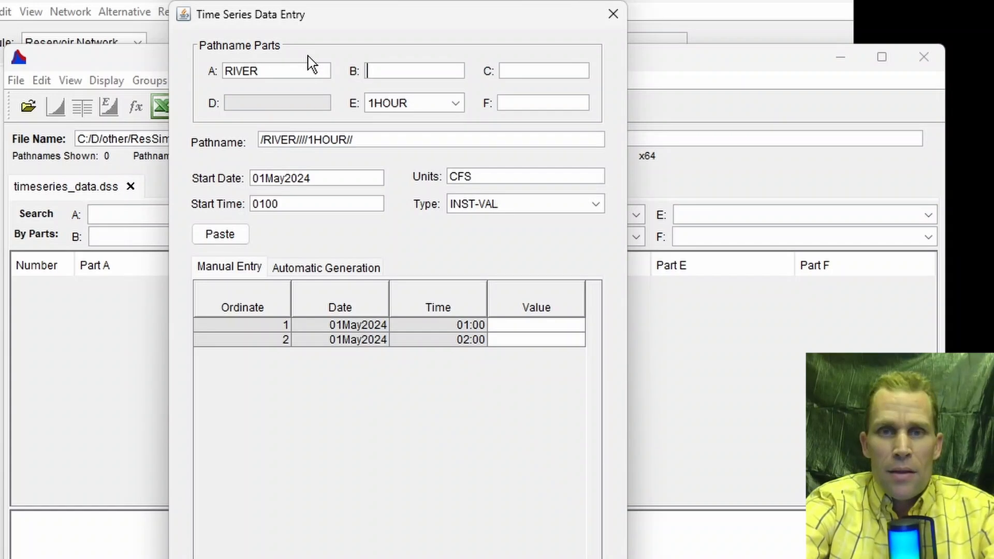
text(LOCATION)
key(Tab)
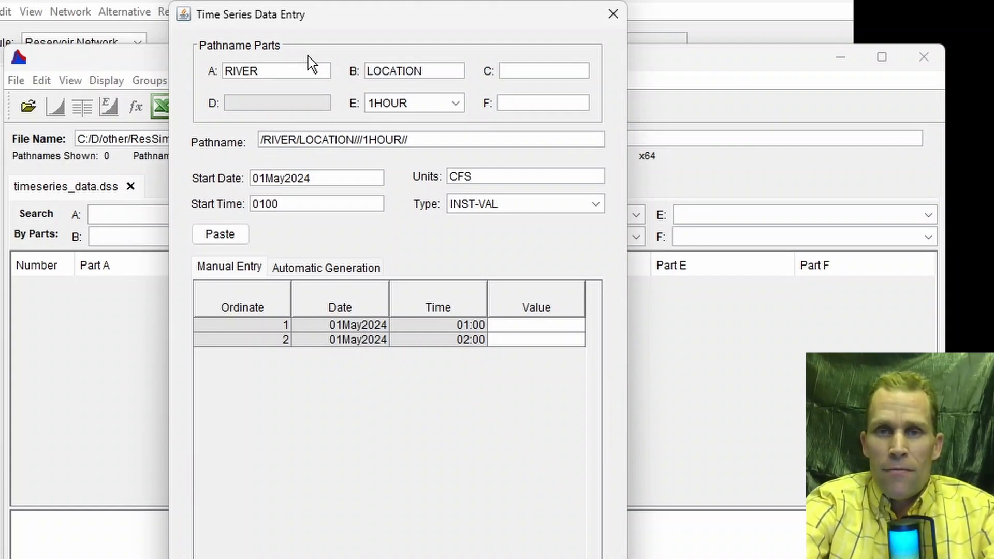
text(FLOW)
key(Tab)
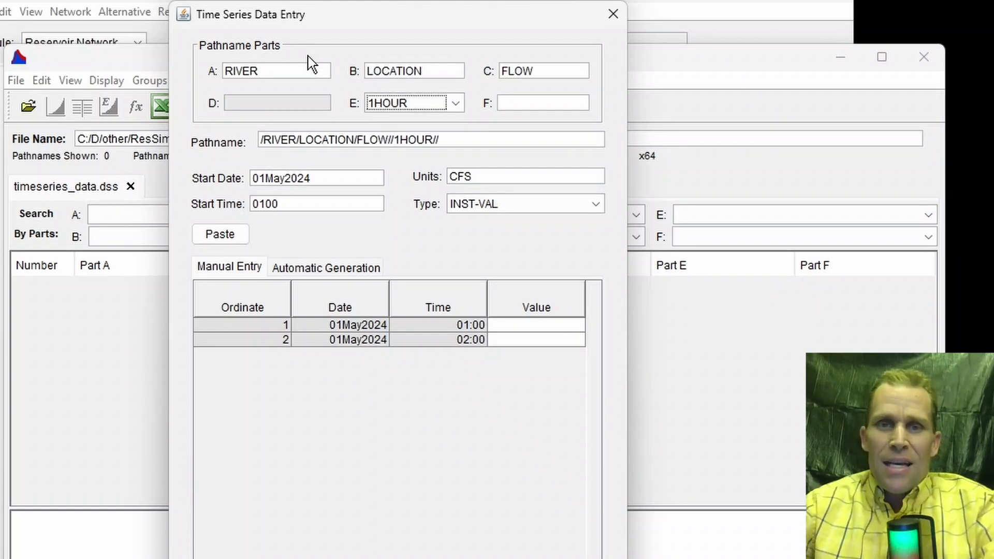
Keep pathname part E at 1HOUR and set part F to 1,000->20,000
key(Tab)
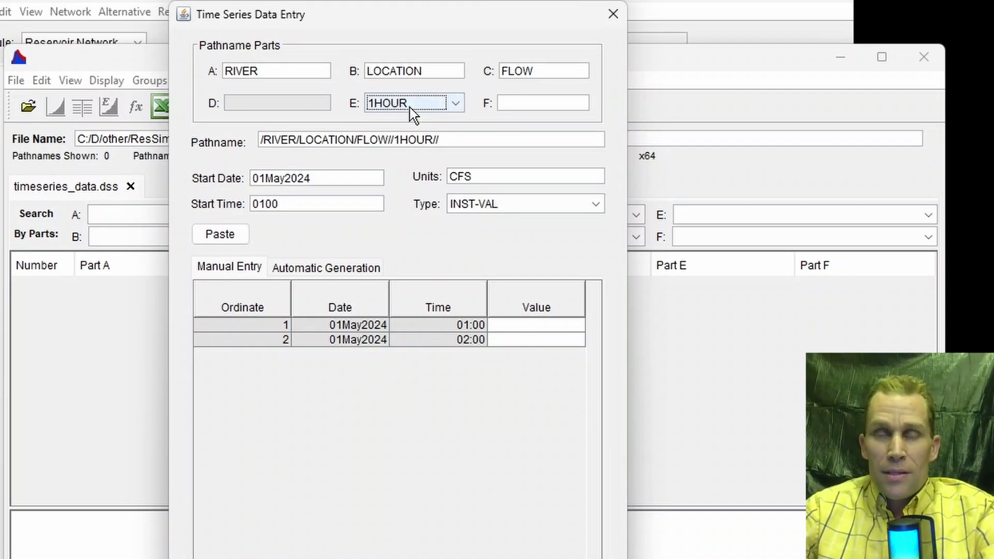
click(508, 102)
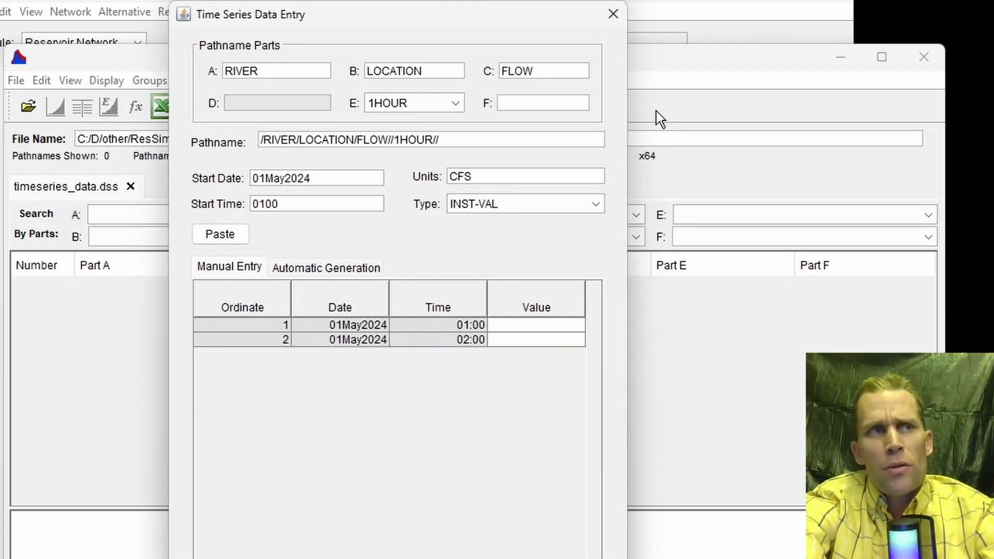
text(1)
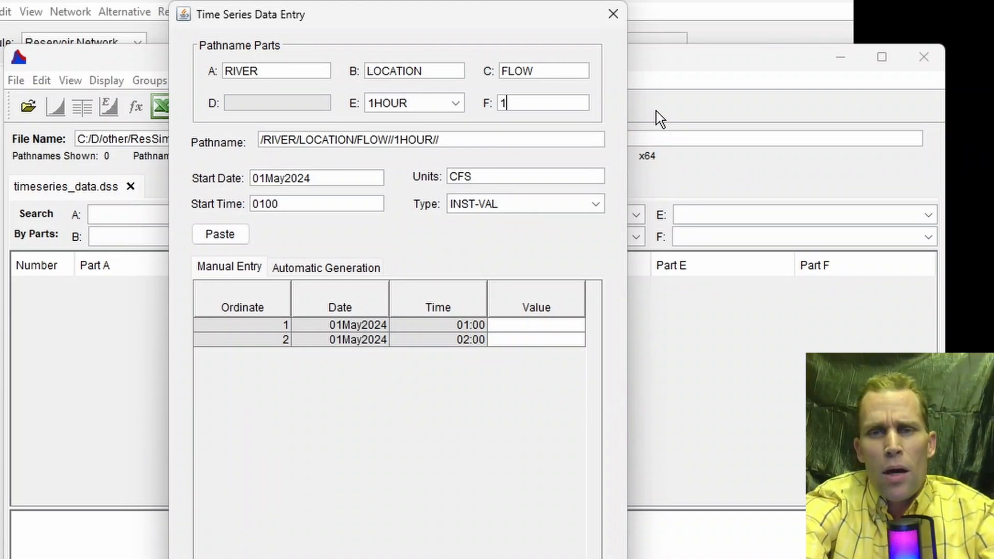
text(,000->)
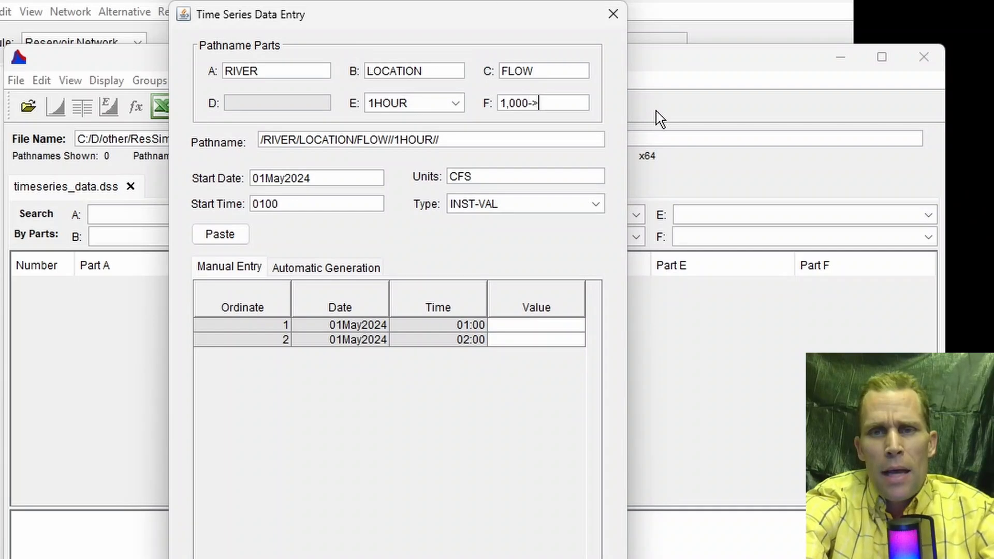
text(20,000)
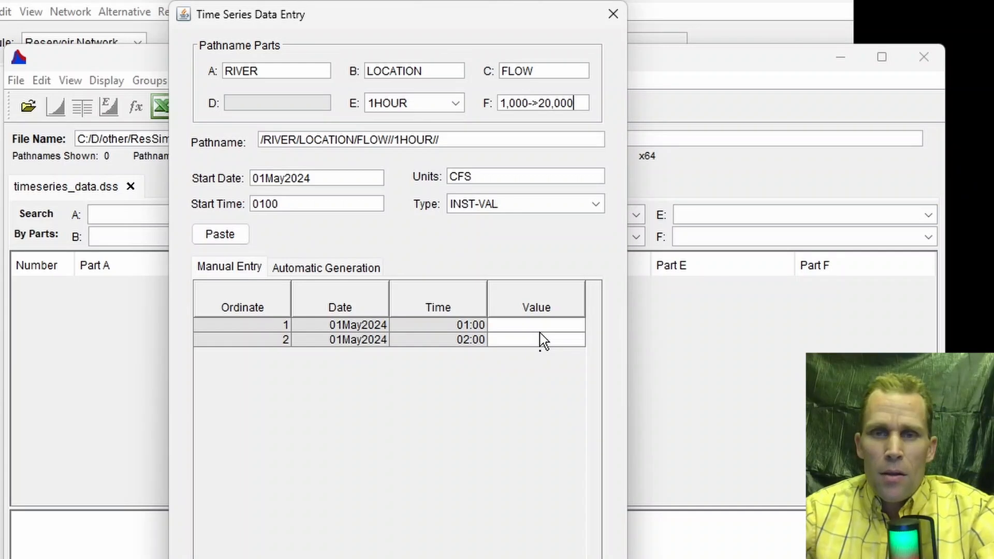
Set the automatic generation of the time series to end on 31May2024 at 2400
click(327, 269)
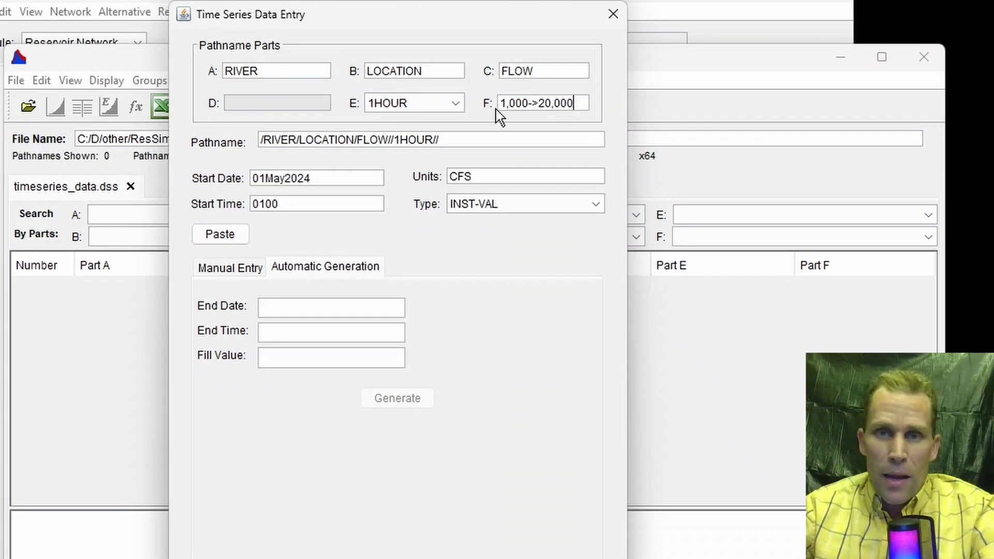
click(296, 311)
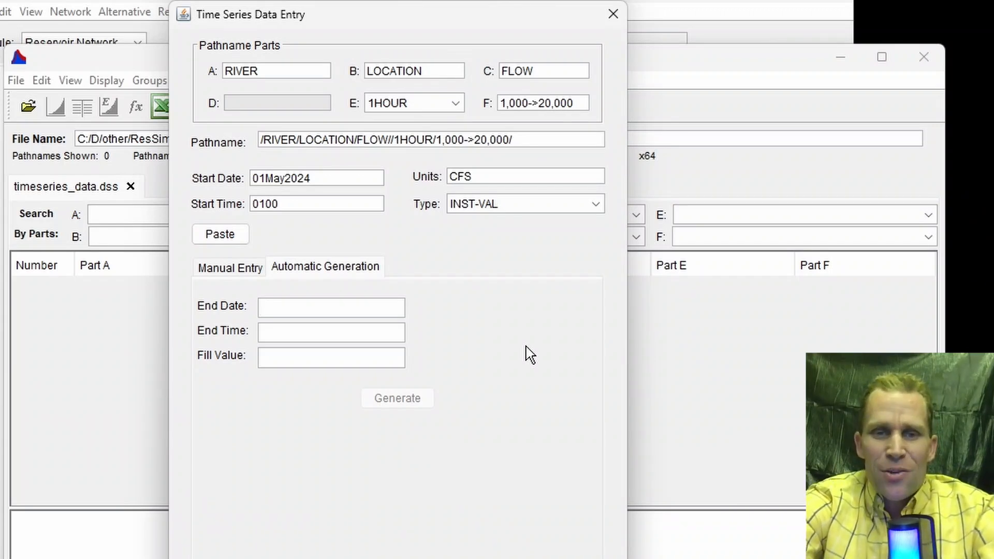
text(31)
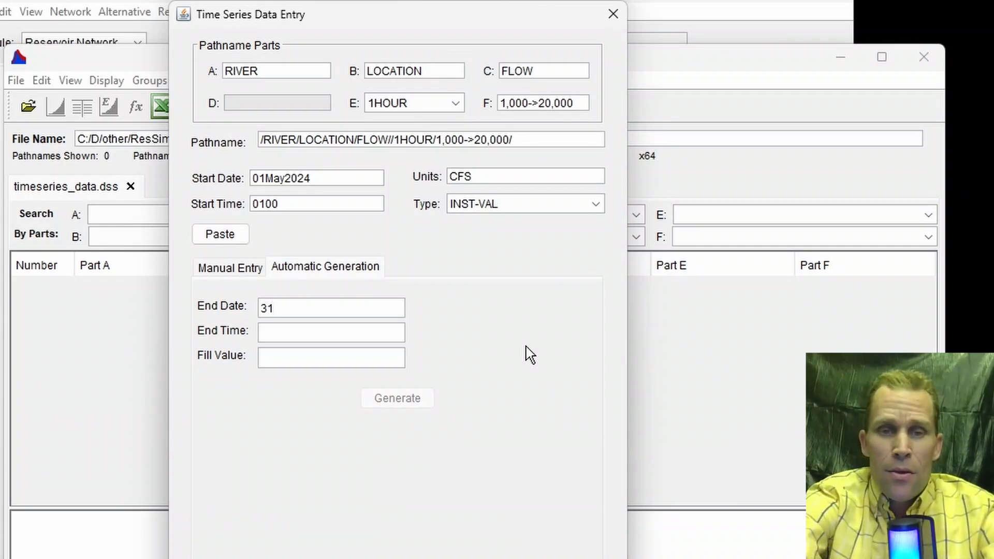
text(mAY2024)
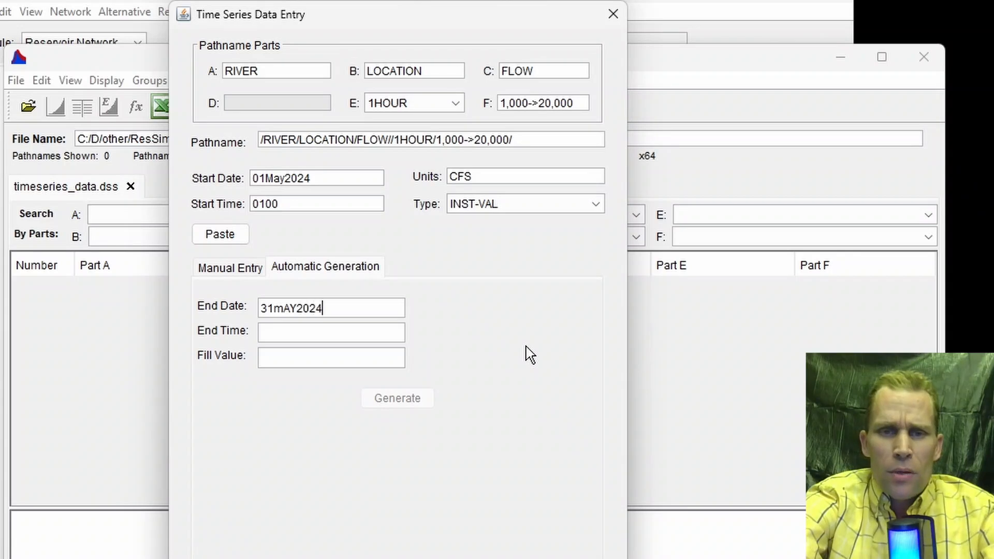
key(Tab)
text(2400)
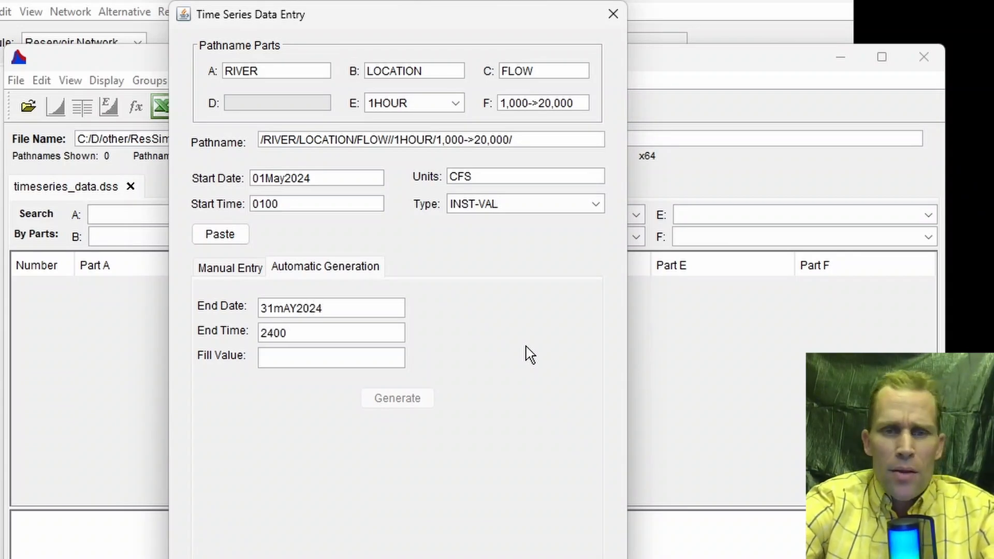
Generate the hourly flow series with a fill value of 1000
key(Tab)
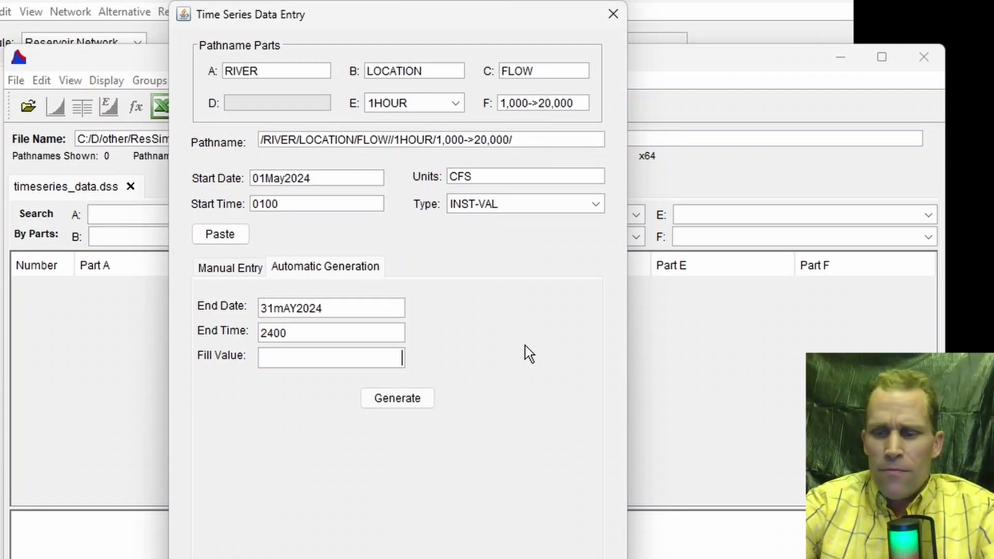
text(10000)
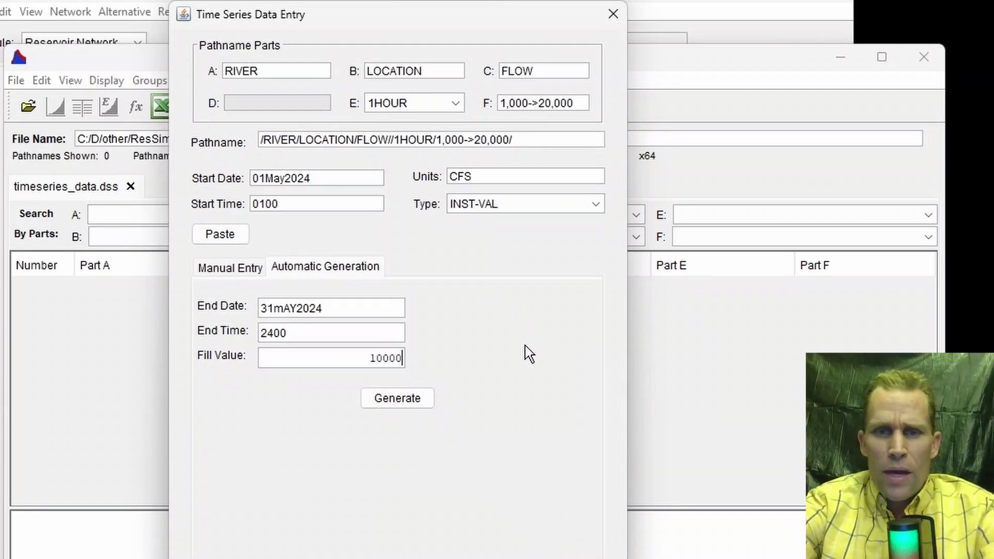
key(BackSpace)
key(Tab)
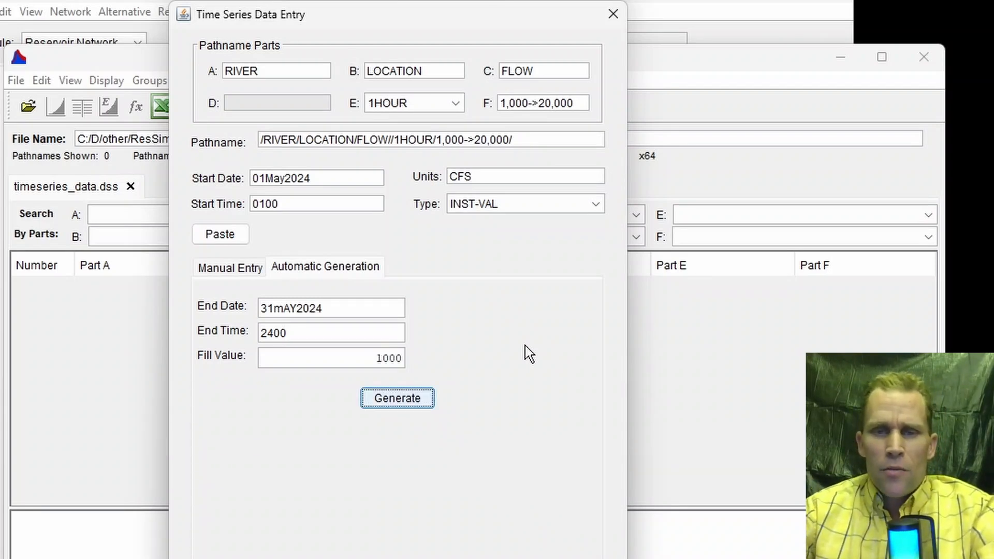
click(415, 400)
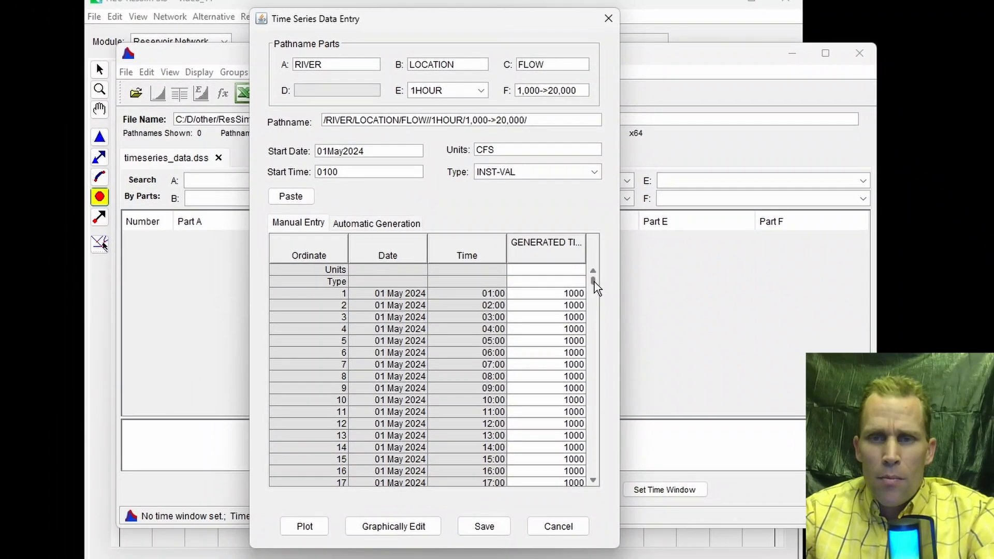
Change the flow value at 25 May 2024 01:00 to 20000
drag(592, 301, 607, 488)
drag(605, 455, 583, 269)
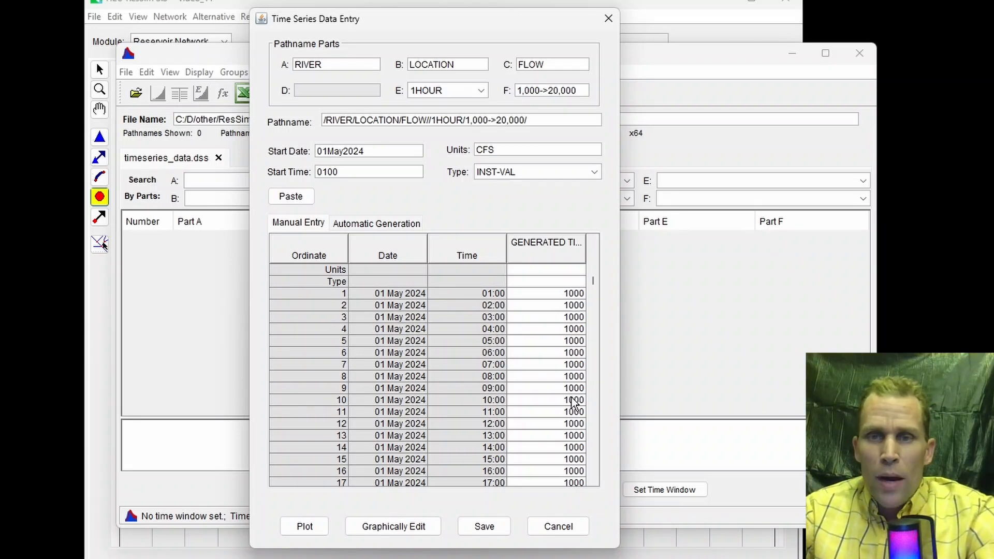
scroll(566, 357, down, 7)
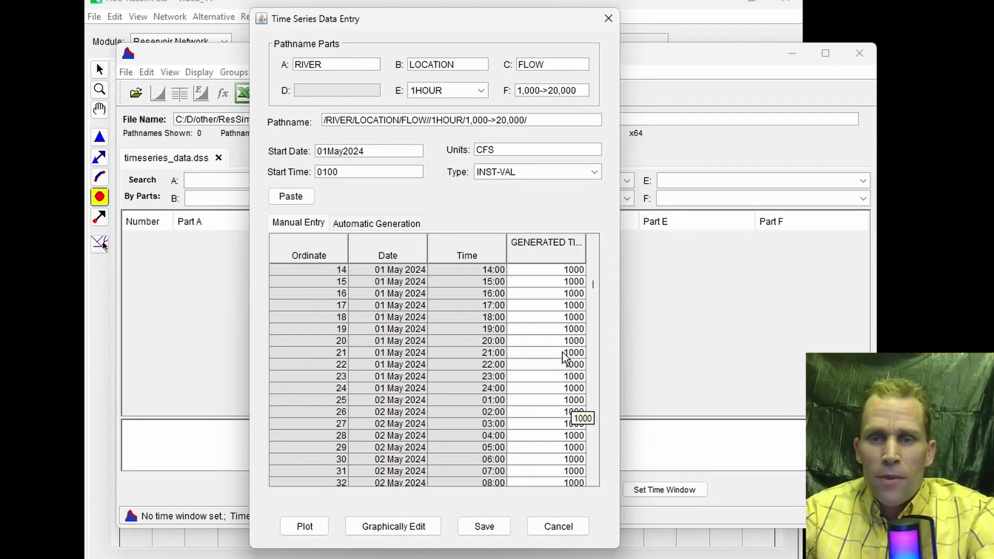
scroll(565, 358, down, 7)
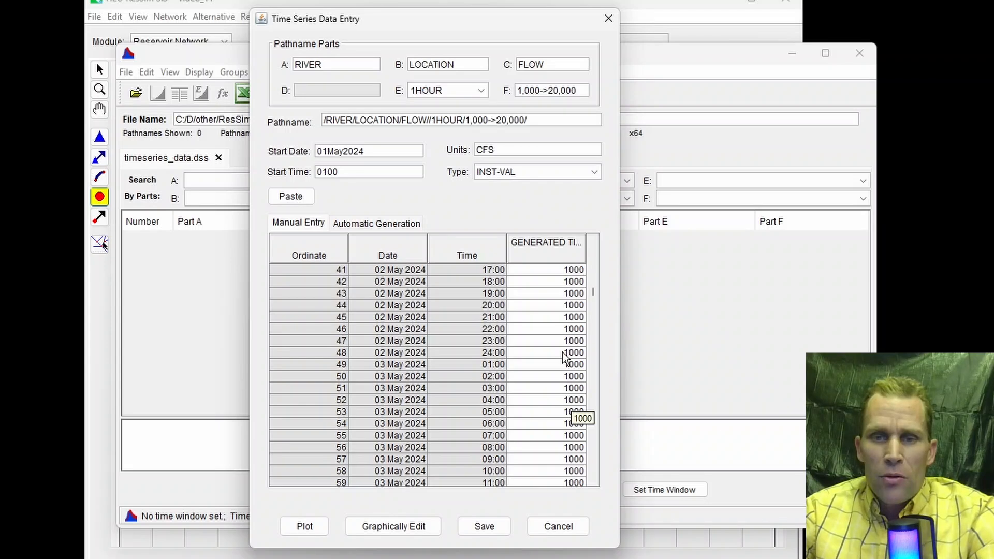
scroll(565, 357, down, 8)
scroll(566, 357, down, 2)
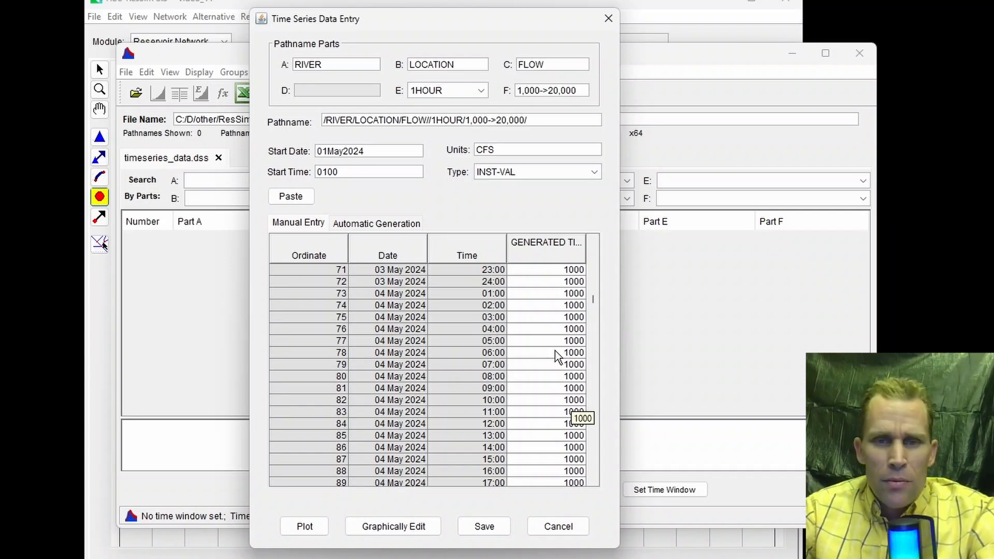
scroll(441, 365, down, 8)
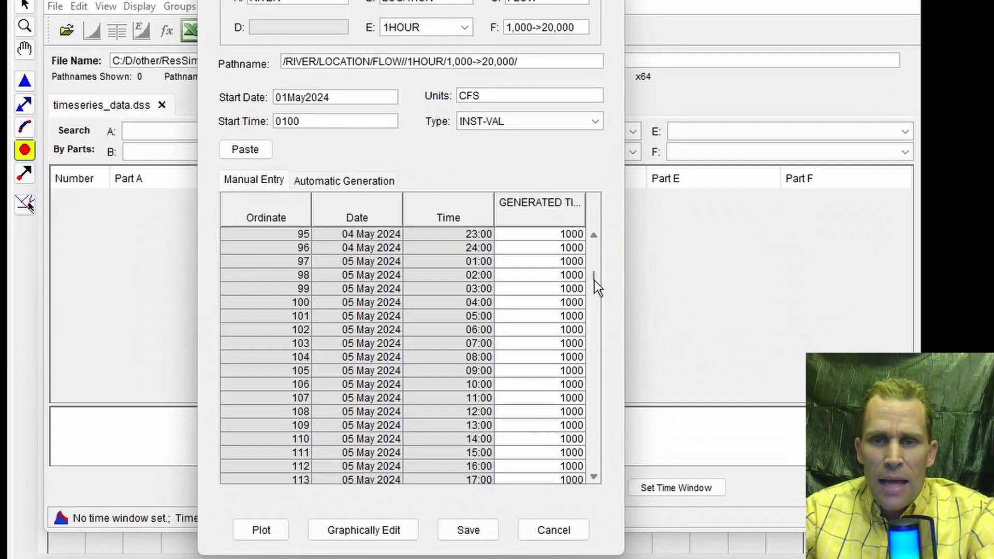
drag(595, 311, 596, 417)
scroll(518, 392, down, 1)
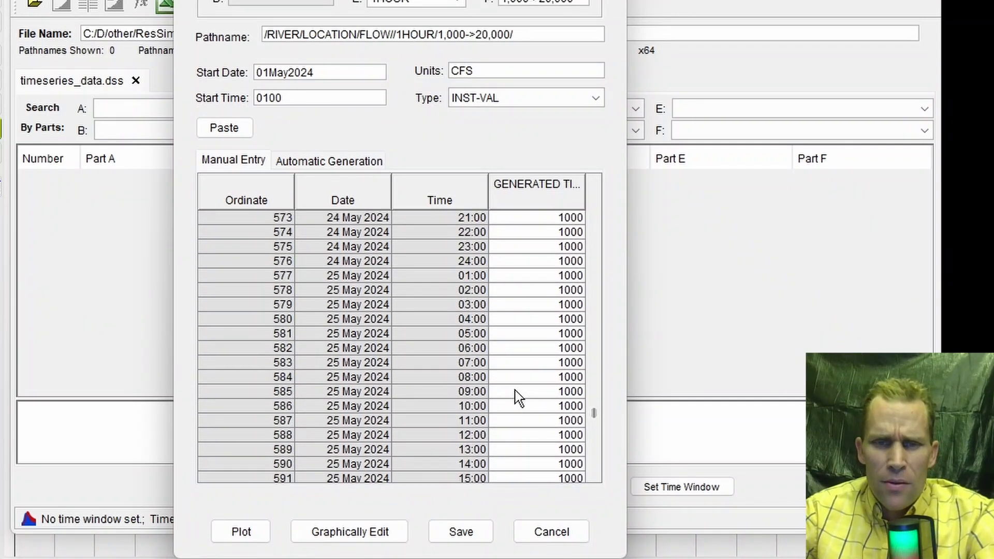
scroll(508, 363, up, 2)
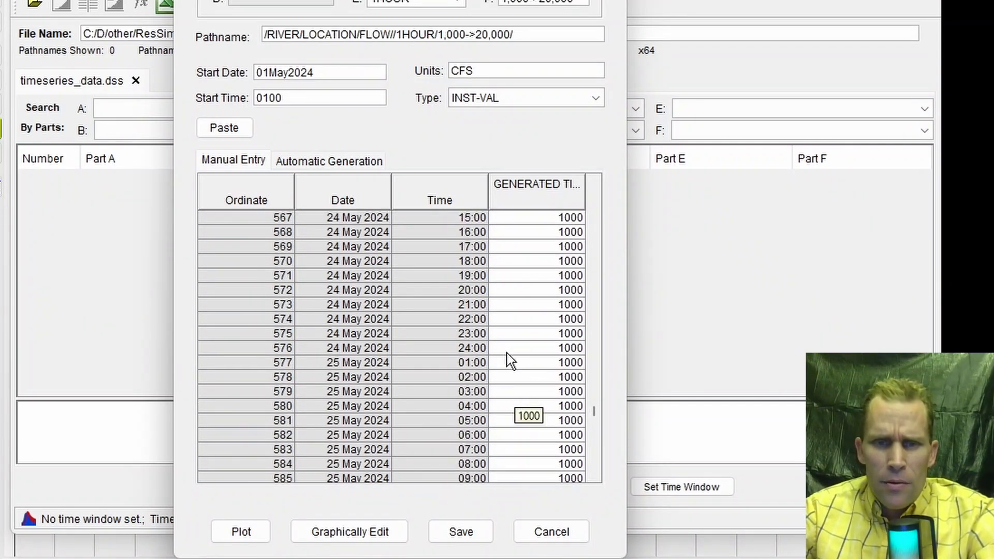
scroll(414, 370, down, 1)
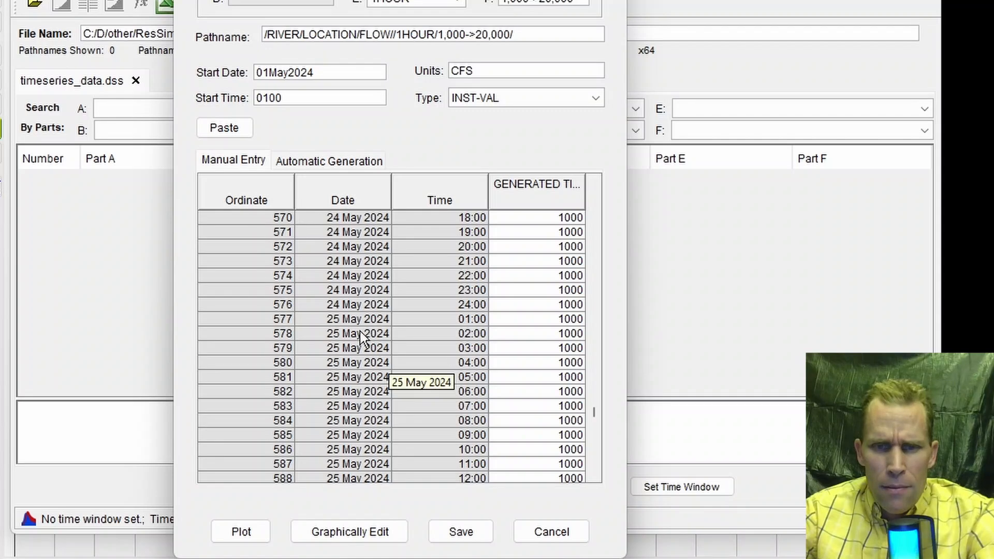
double_click(551, 321)
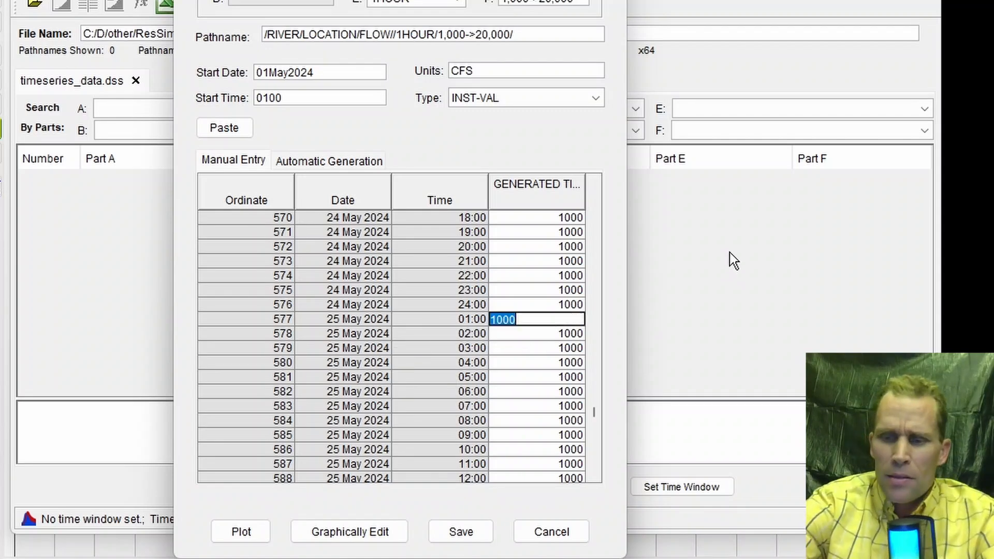
text(2000)
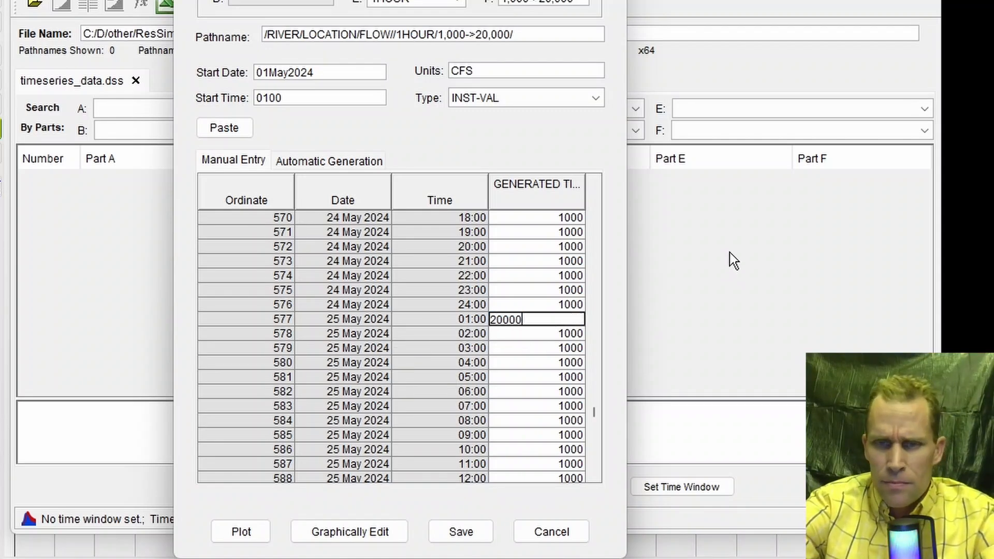
key(Return)
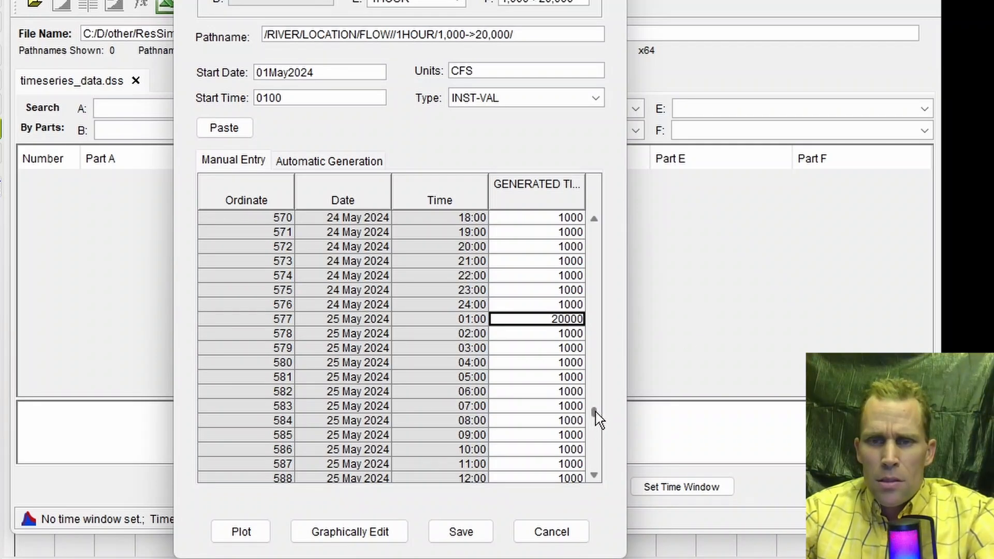
Apply a linear fill to the flow values from 05 May 2024 01:00 through 25 May 2024 01:00
drag(595, 412, 590, 262)
double_click(524, 246)
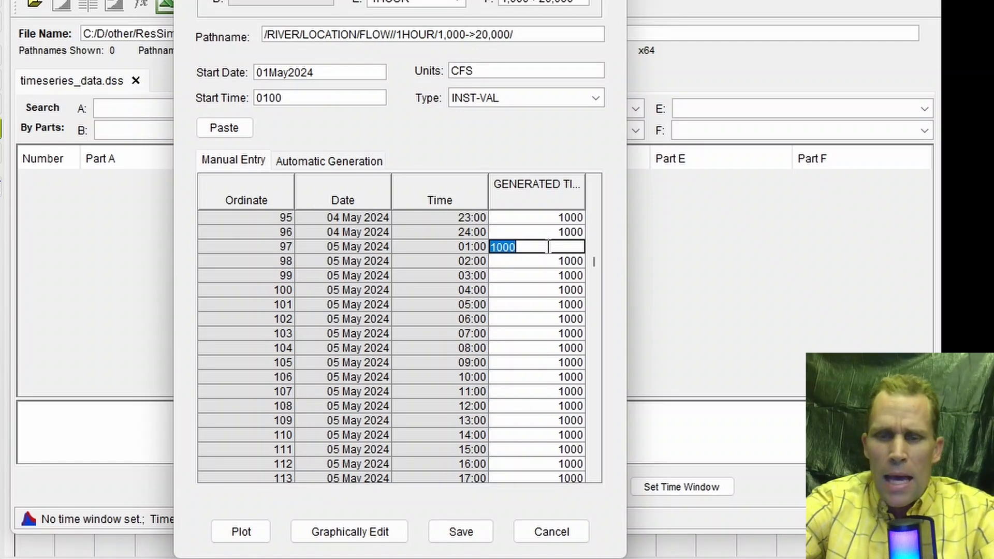
key(Escape)
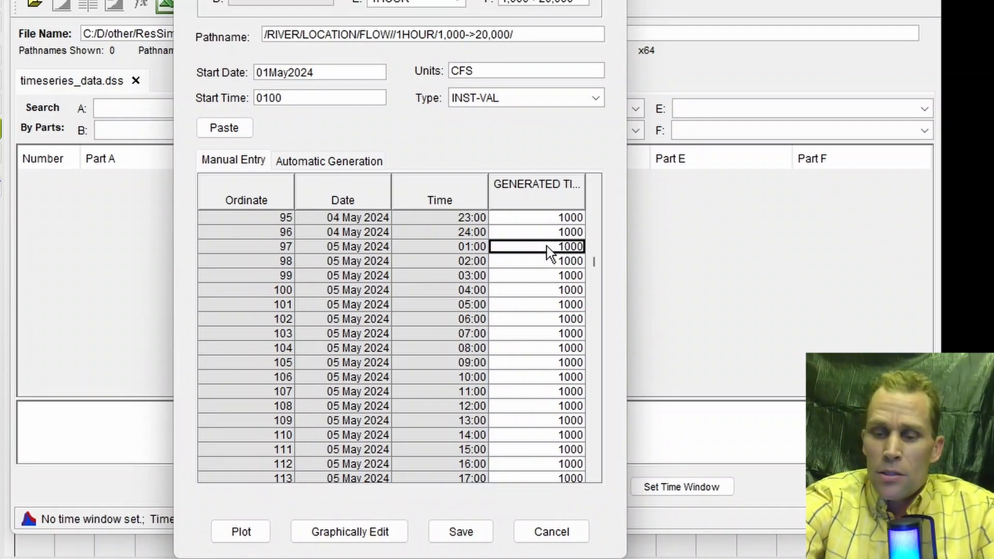
key(shift+Down)
key(shift+Down)
key(shift+Down)
key(shift+Down)
key(shift+Down)
key(shift+Down)
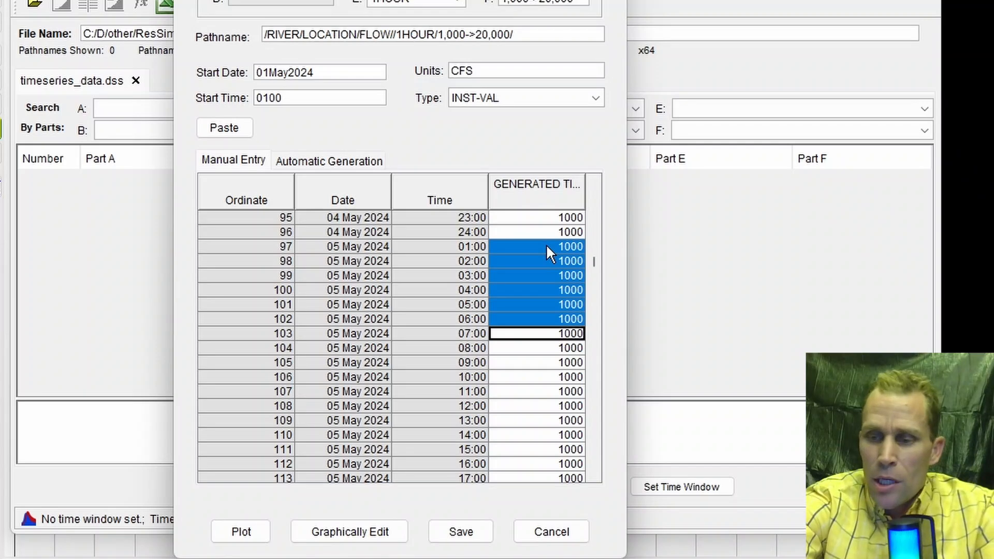
key(shift+Page_Down)
key(shift+Page_Down)
key(shift+Page_Down)
key(shift+Page_Down)
key(shift+Page_Down)
key(shift+Page_Down)
key(shift+Page_Down)
key(shift+Page_Down)
key(shift+Page_Down)
key(shift+Page_Down)
key(shift+Page_Down)
key(shift+Page_Down)
key(shift+Page_Down)
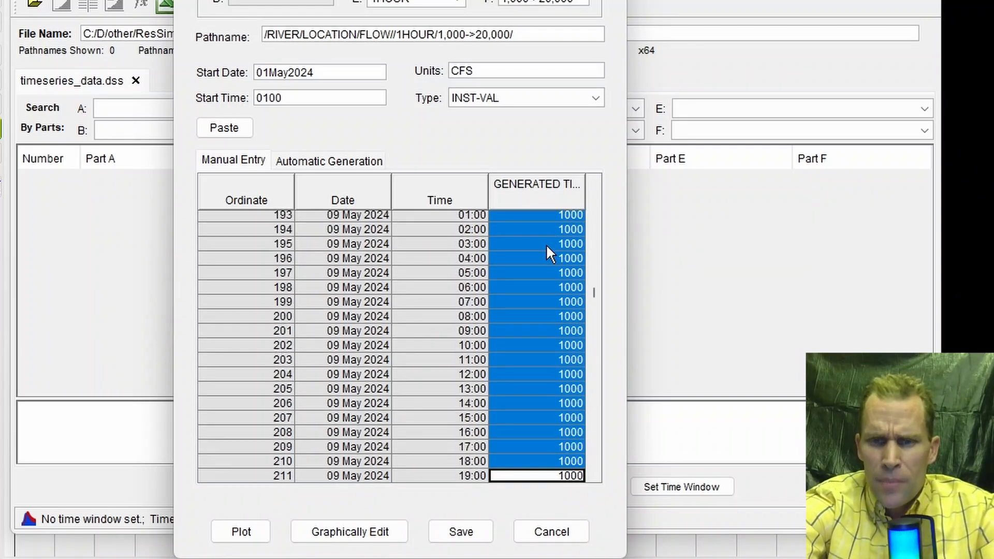
key(shift+Page_Down)
key(shift+Page_Down)
key(shift+Page_Down)
key(shift+Page_Down)
key(shift+Page_Down)
key(shift+Page_Down)
key(shift+Page_Down)
key(shift+Page_Down)
key(shift+Page_Down)
key(shift+Page_Down)
key(shift+Page_Down)
key(shift+Page_Down)
key(shift+Page_Down)
key(shift+Page_Down)
key(shift+Page_Down)
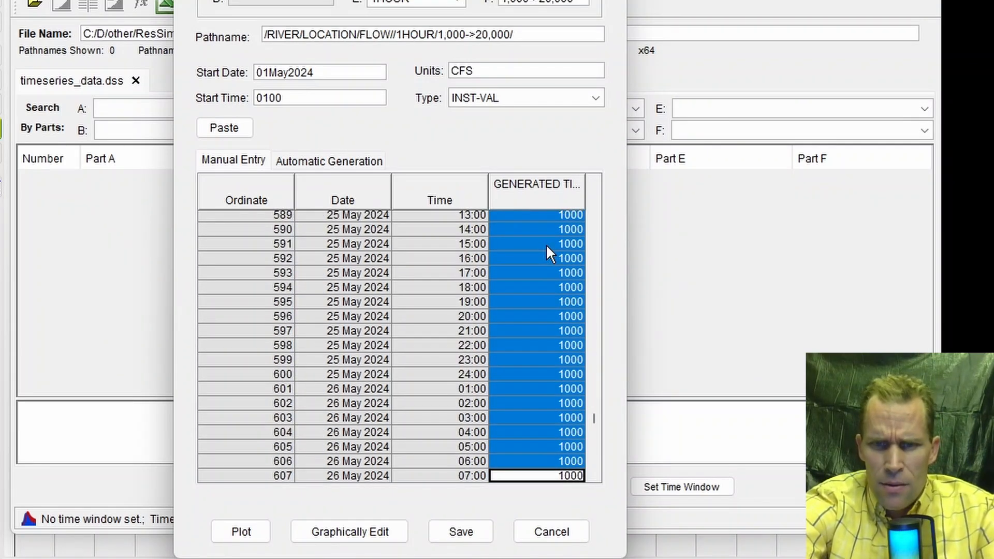
key(Page_Up)
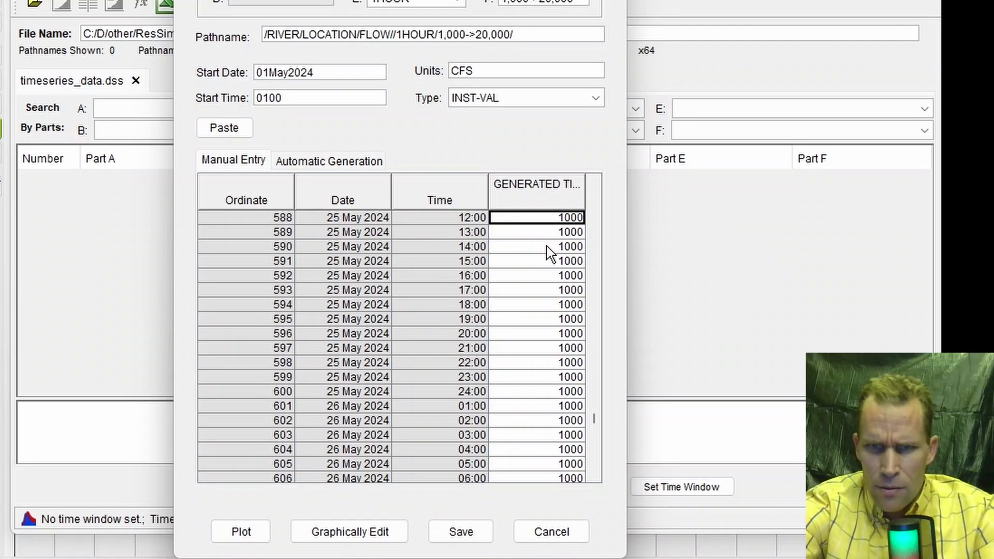
key(Up)
key(Up)
key(Up)
key(Up)
key(Up)
key(Up)
key(Up)
key(Up)
key(Up)
key(Up)
key(Up)
key(Up)
key(Up)
key(Up)
key(Up)
key(Up)
key(Up)
key(Up)
key(shift+Down)
key(shift+Down)
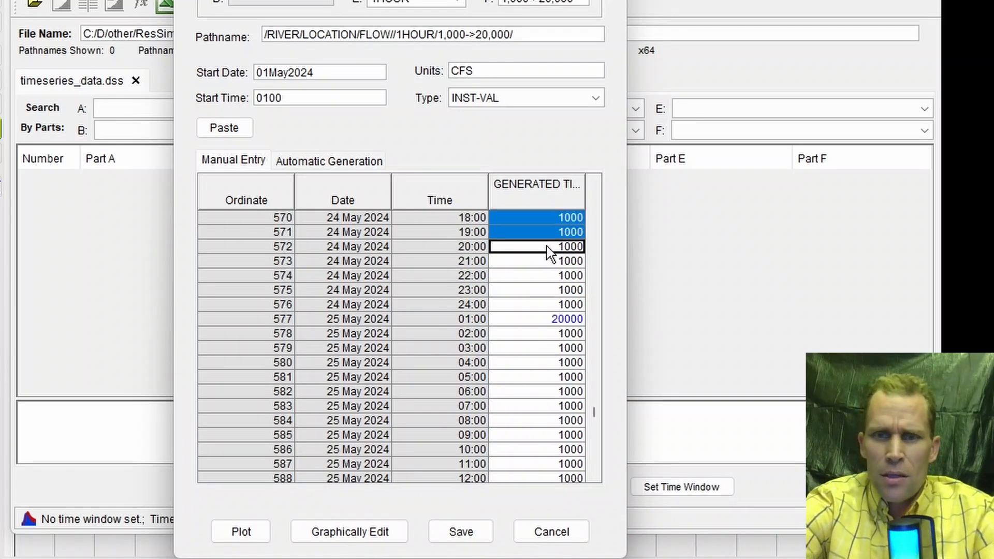
key(shift+Down)
key(shift+Down)
key(shift+Down)
key(shift+Down)
key(shift+Down)
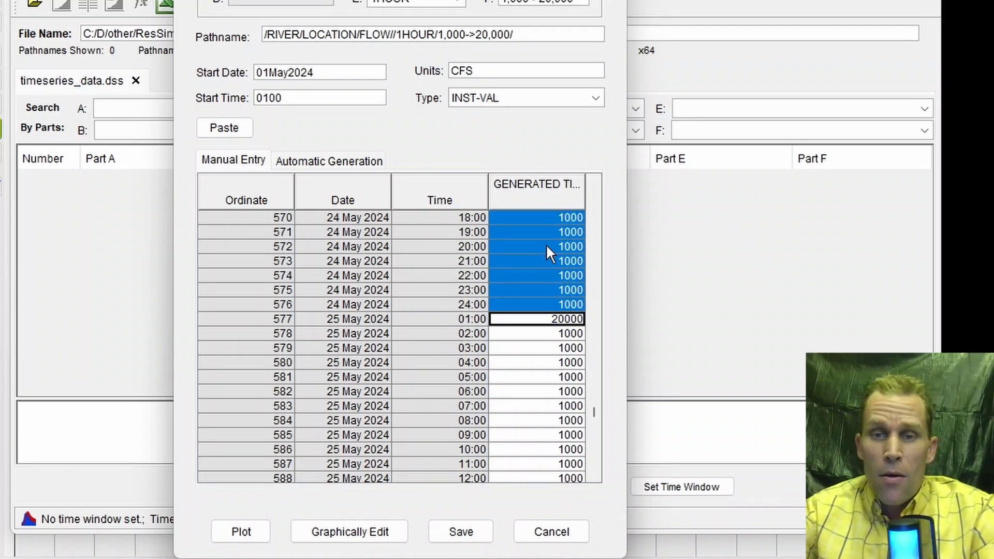
right_click(546, 244)
click(582, 347)
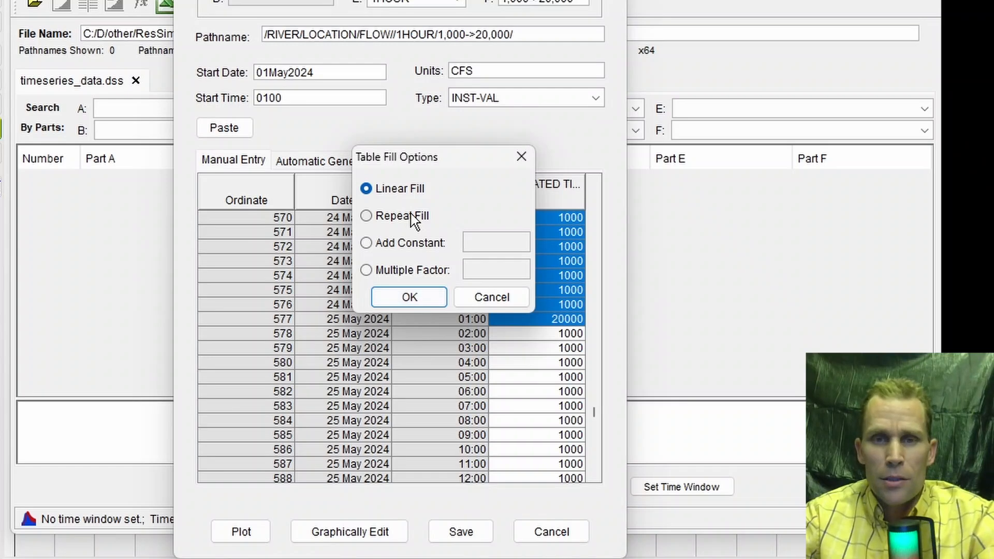
click(411, 297)
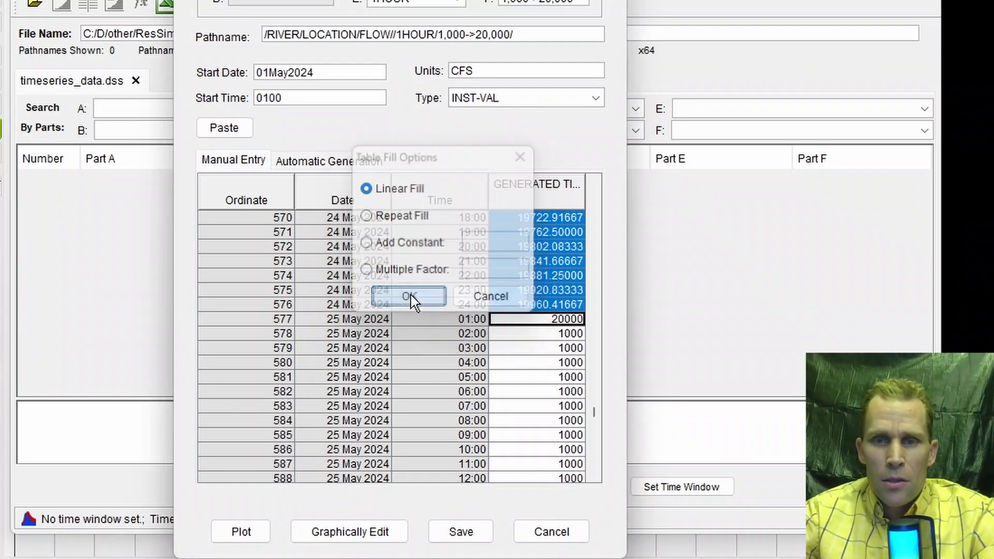
Examine the interpolated flow values in the last hours of 24 May 2024
double_click(529, 306)
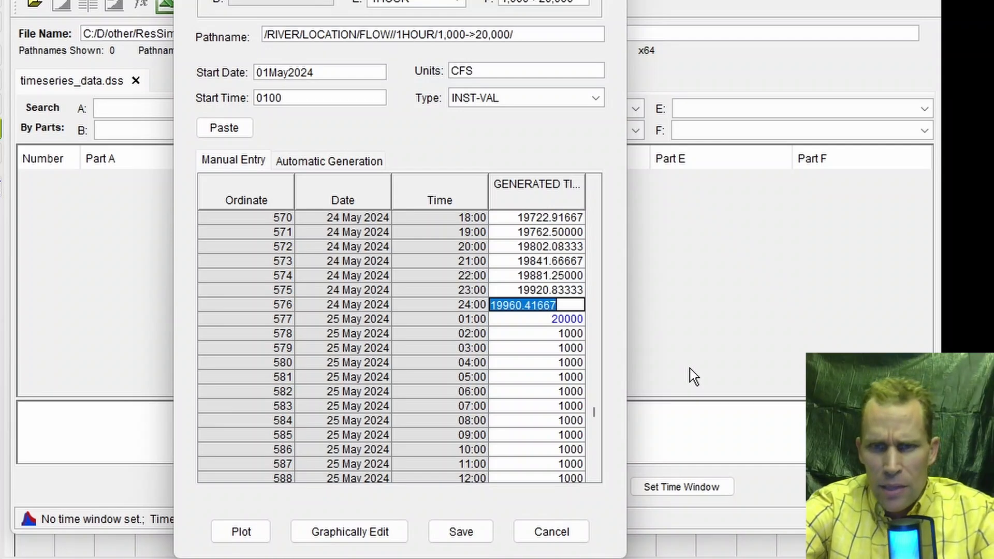
key(Up)
key(Up)
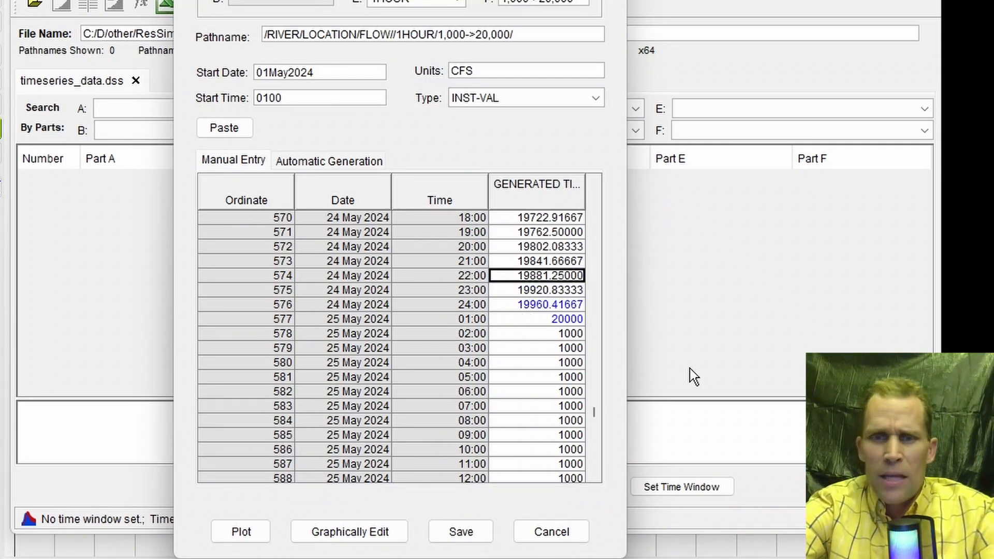
key(Down)
key(Up)
key(Up)
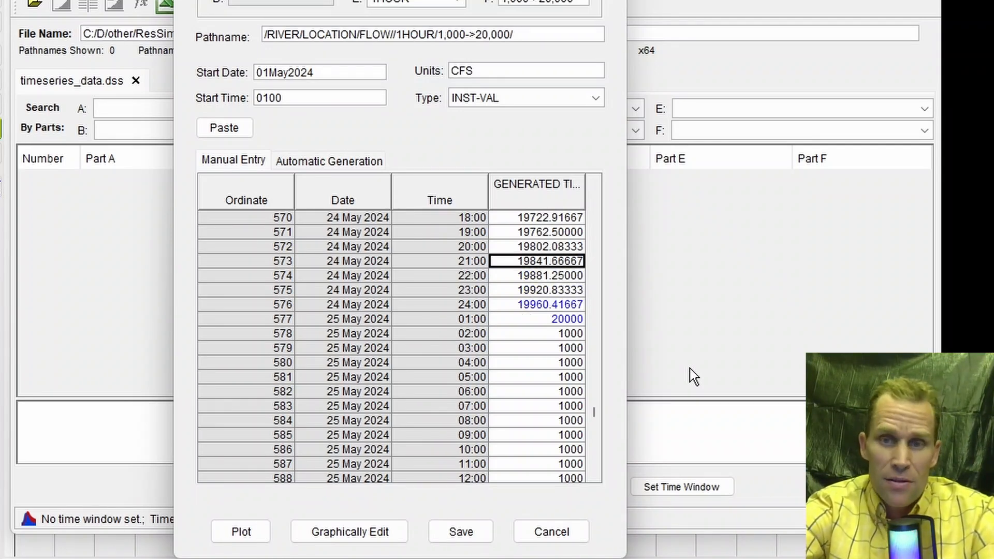
key(Up)
key(Up)
key(Down)
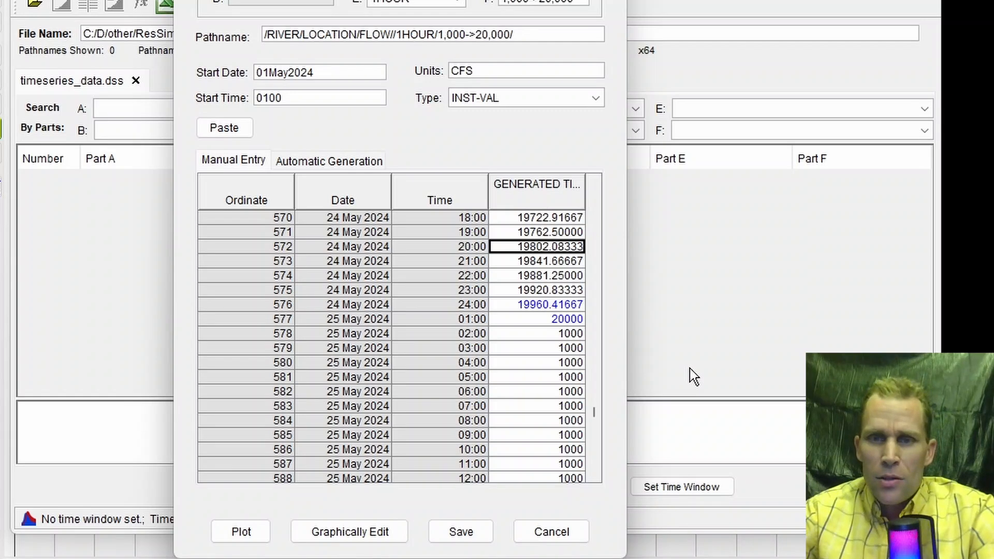
double_click(556, 334)
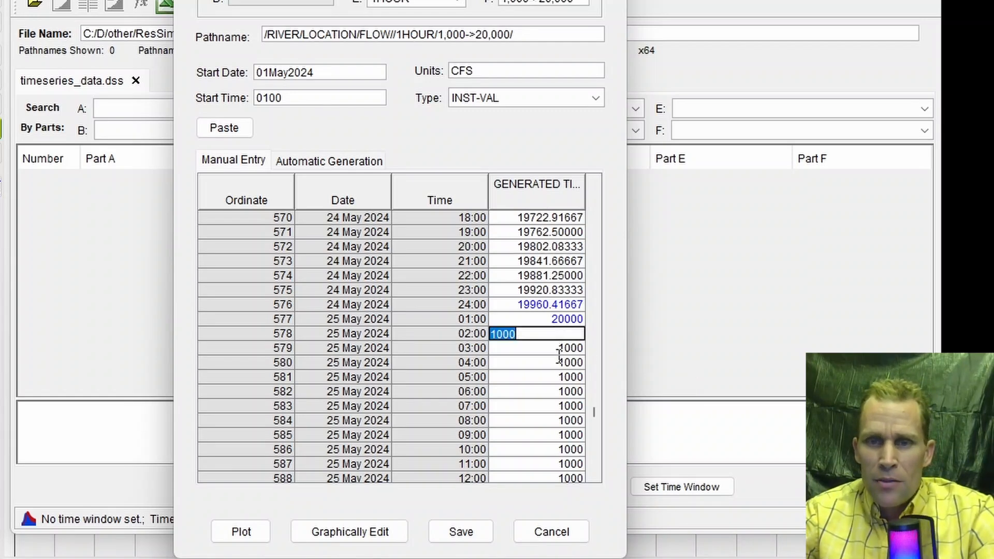
click(559, 362)
click(559, 391)
click(557, 420)
click(548, 320)
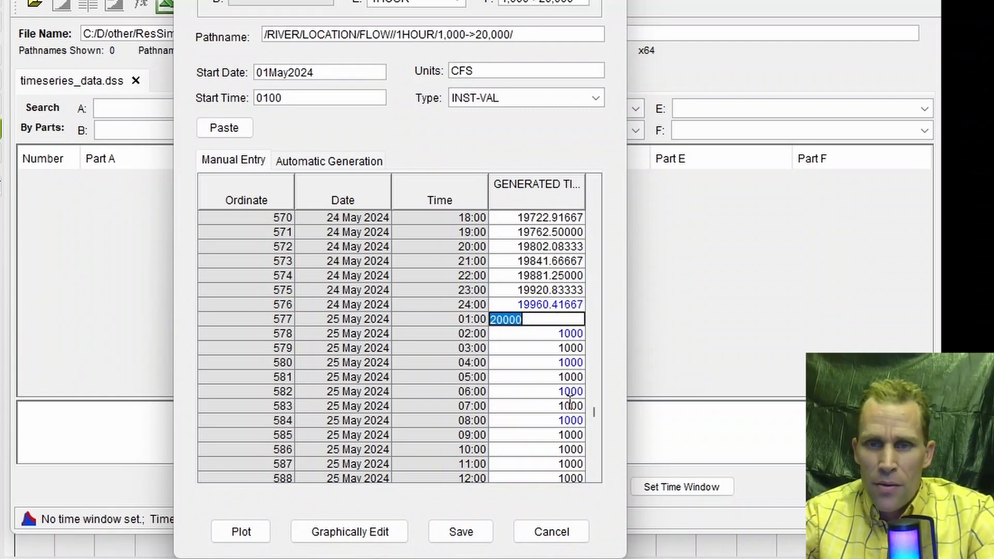
click(545, 388)
Apply a repeat fill of 20000 to the flow values from 25 May 2024 01:00 through 31 May 2024 24:00
click(546, 319)
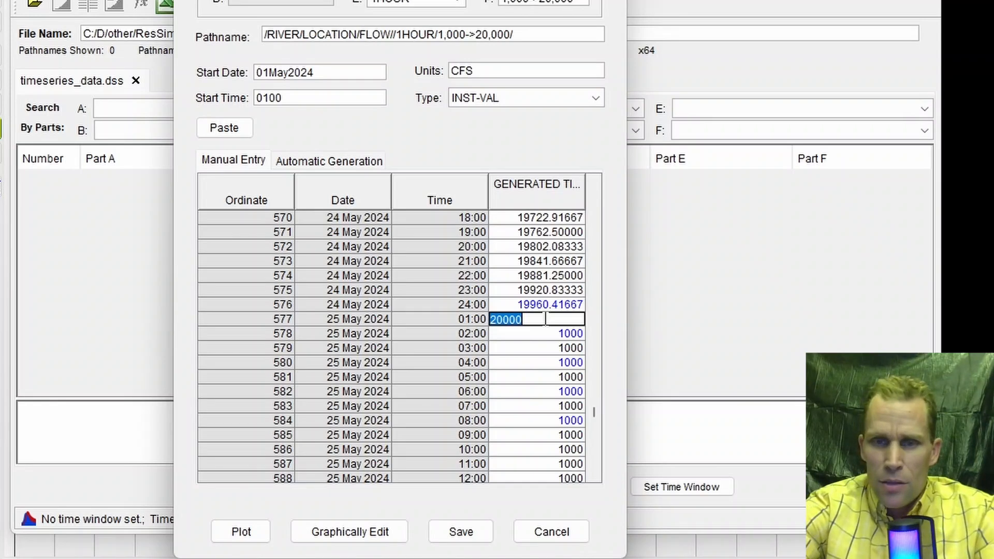
key(shift+Down)
key(shift+Down)
key(shift+Down)
key(shift+Down)
key(shift+Down)
key(shift+Page_Down)
key(shift+Page_Down)
key(shift+Page_Down)
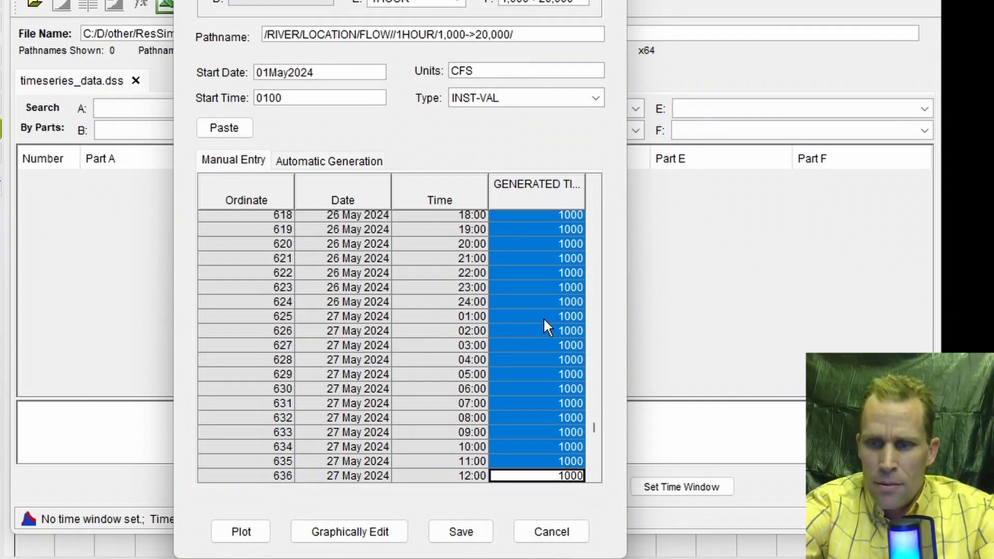
key(shift+Page_Down)
key(shift+Page_Down)
key(shift+Page_Down)
key(shift+Page_Down)
key(shift+Page_Down)
key(shift+Page_Down)
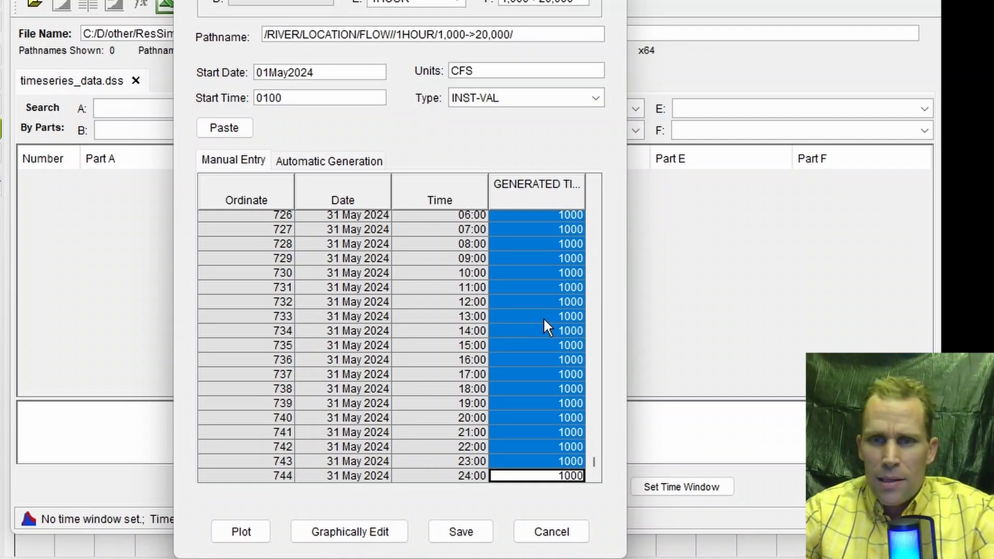
right_click(543, 318)
click(591, 422)
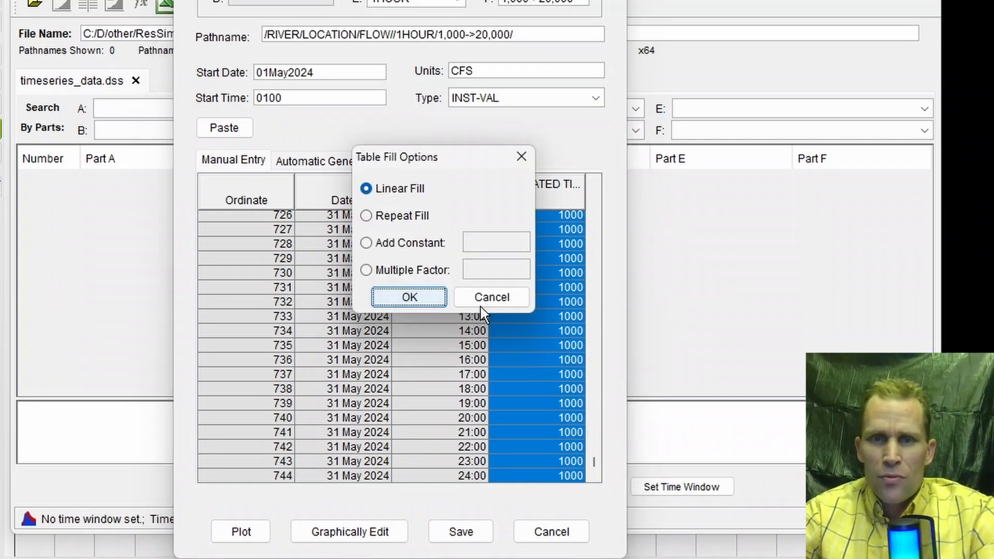
click(402, 218)
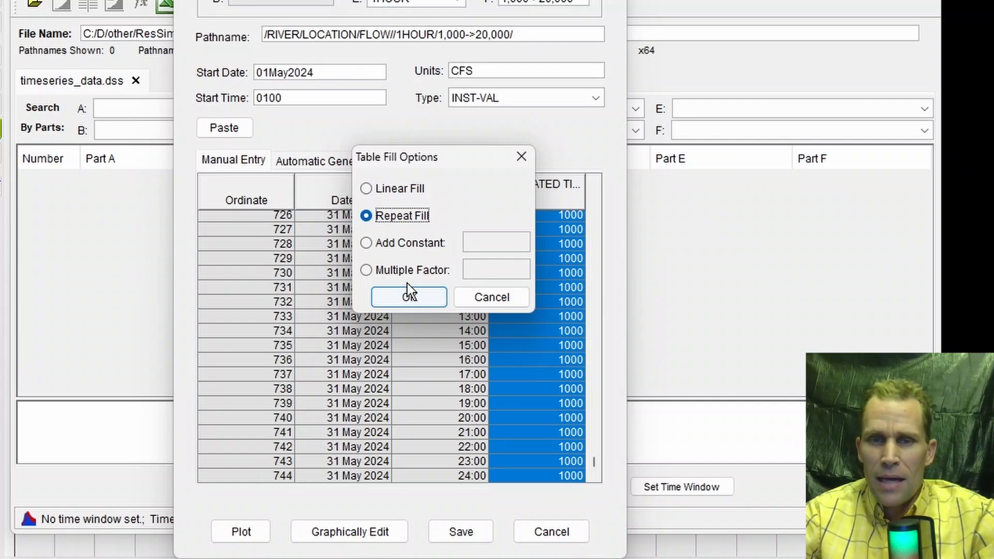
click(421, 299)
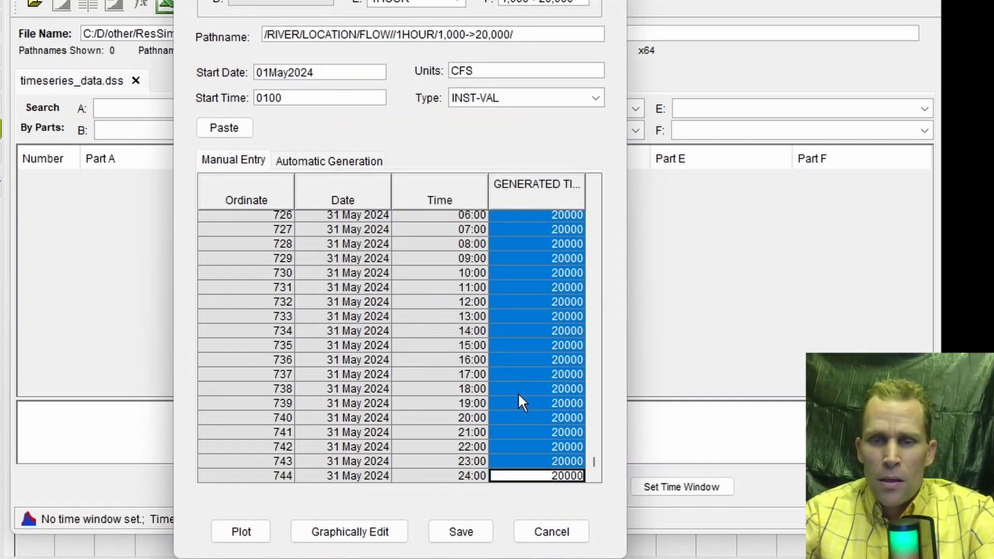
Plot the generated May 2024 flow series to check its shape and close the plot
click(249, 534)
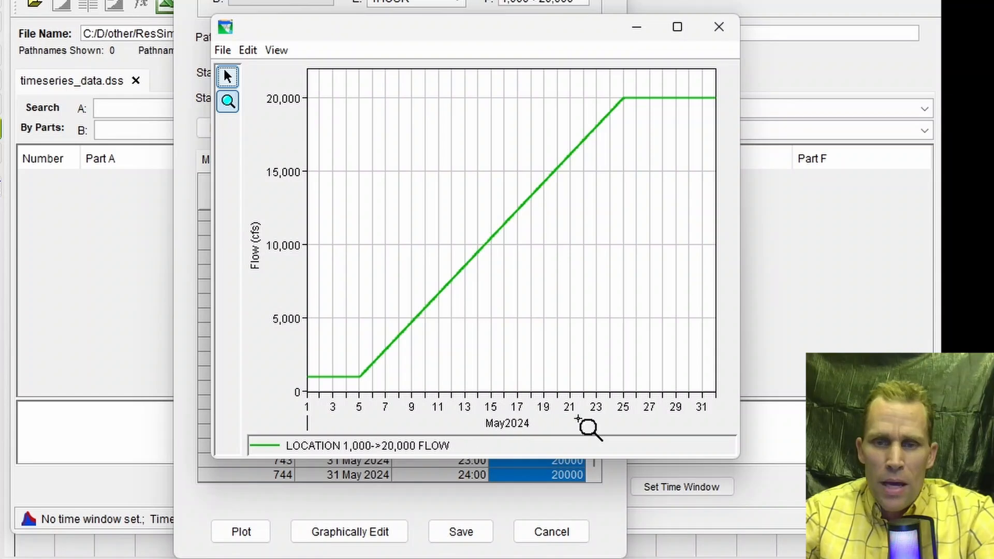
click(720, 37)
Save the flow record to timeseries_data.dss without returning to data entry, and close the DSS file viewer
click(461, 536)
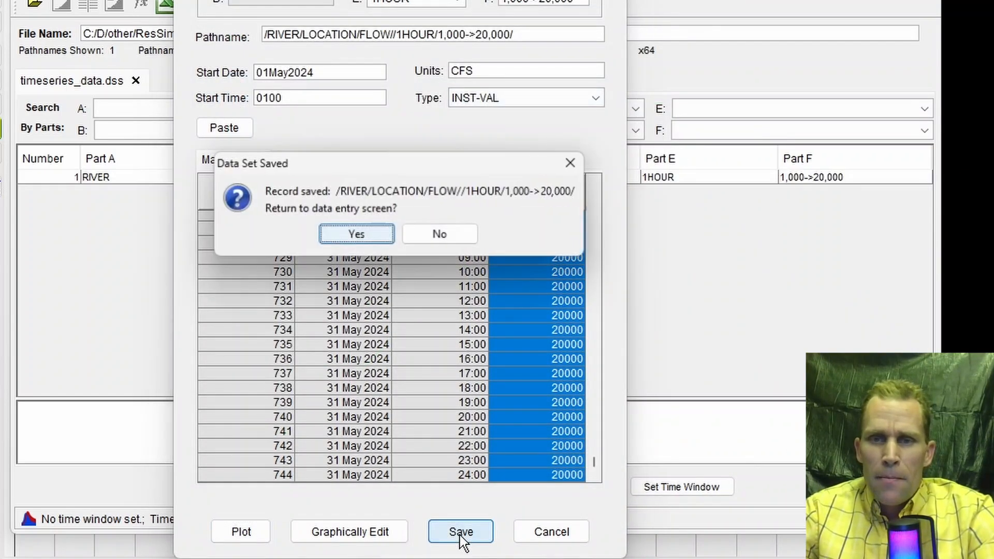
click(457, 230)
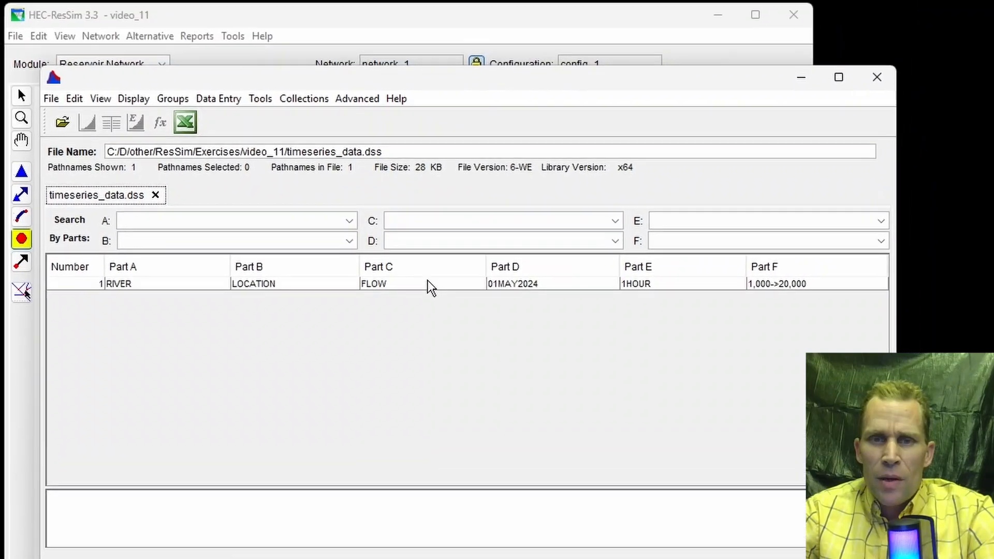
click(428, 285)
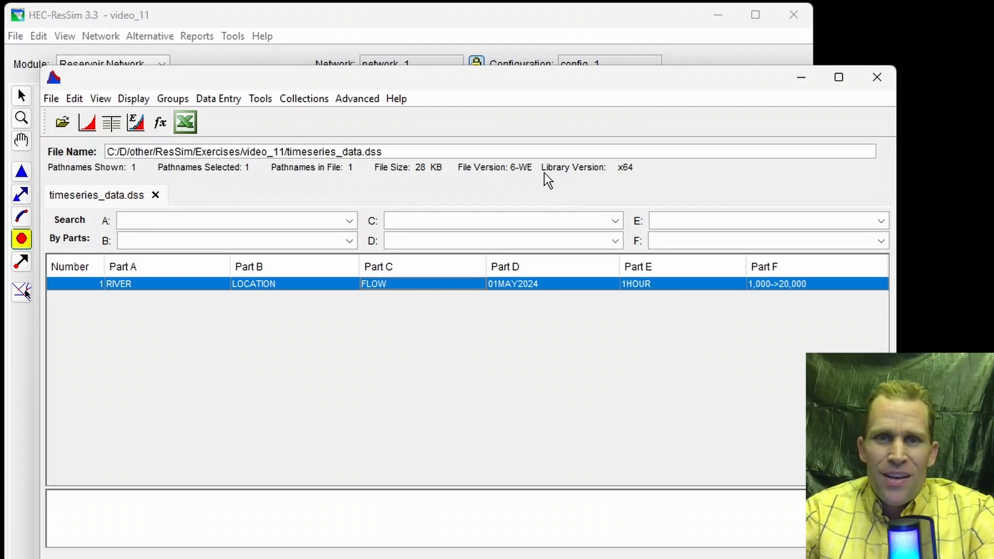
click(878, 77)
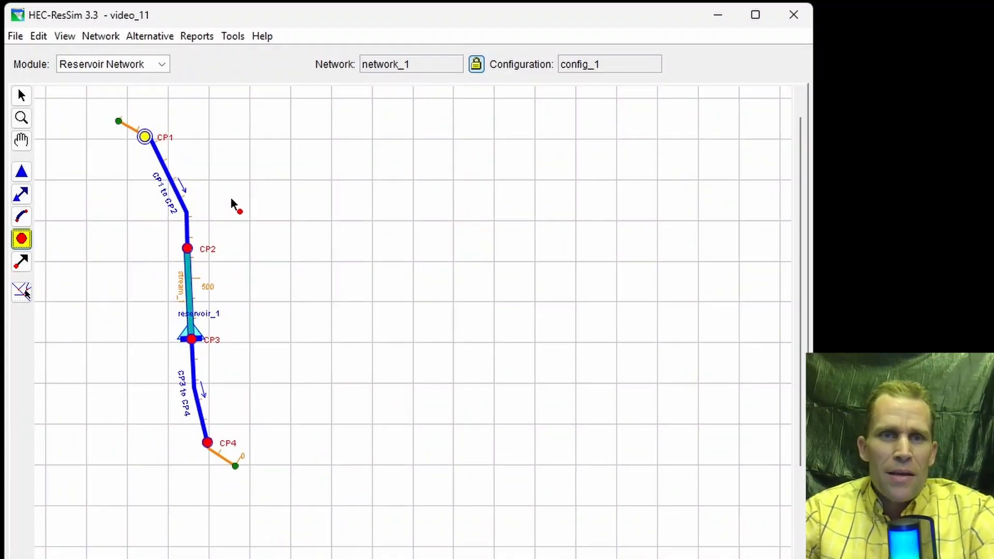
Open the reservoir properties of reservoir_1 for editing in the Reservoir Network module
click(138, 69)
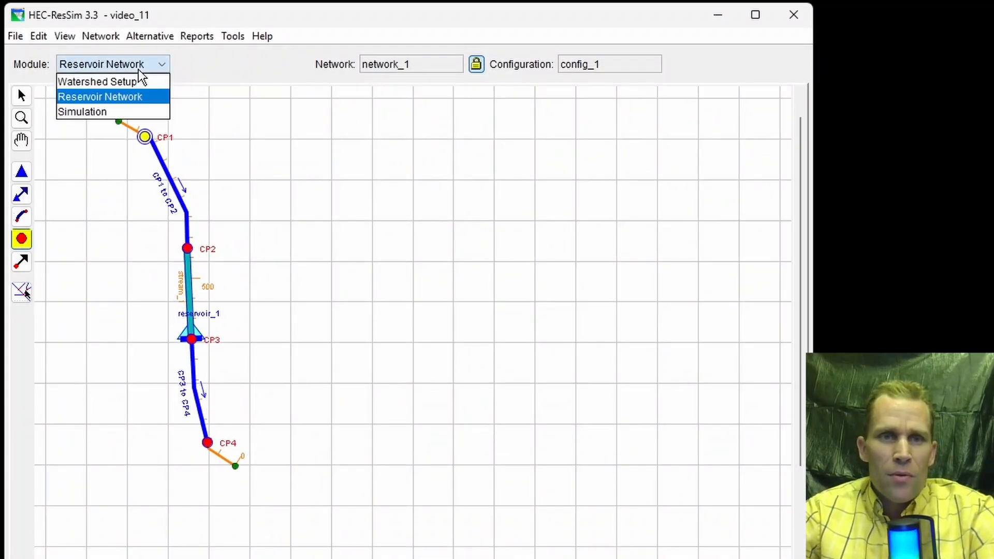
click(146, 97)
click(21, 95)
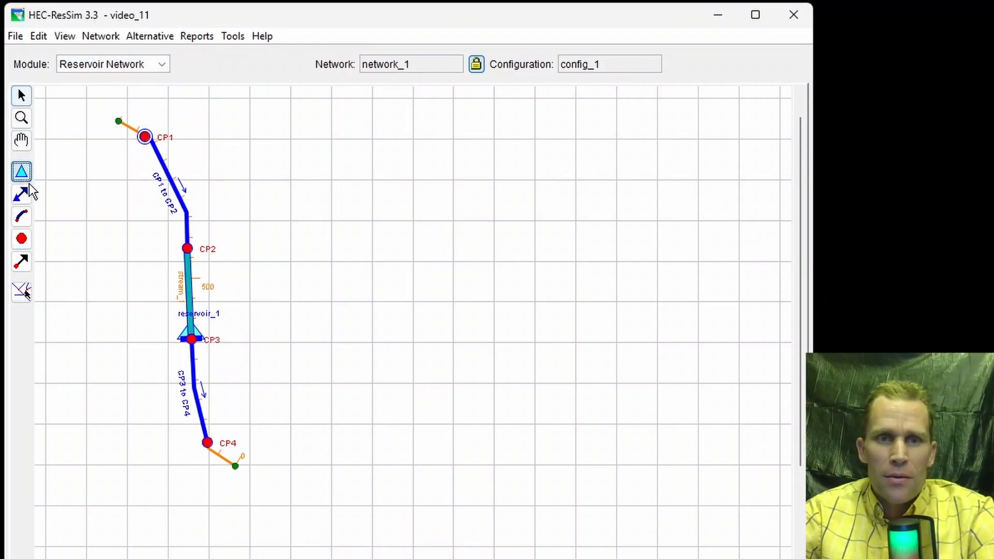
click(21, 171)
right_click(191, 324)
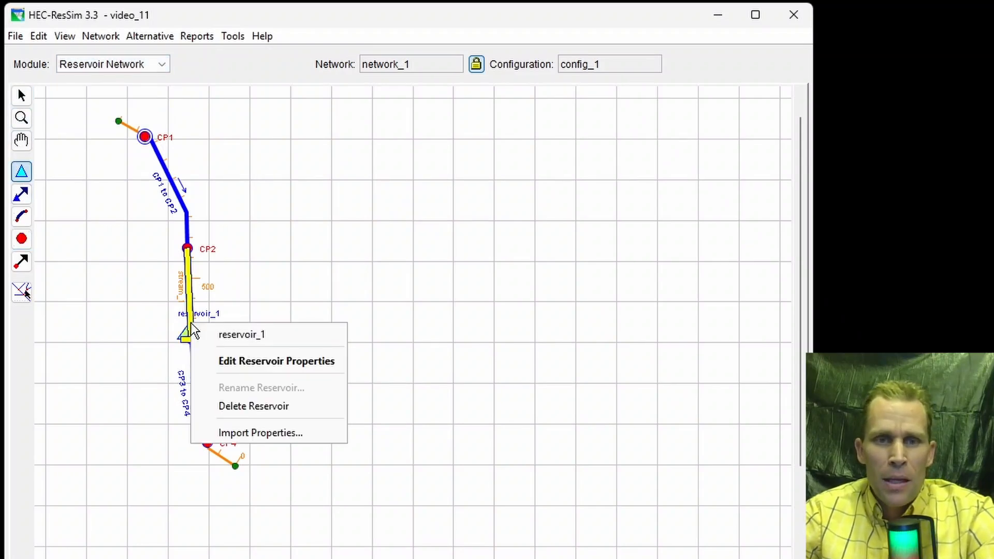
click(234, 363)
Rename the reservoir component "Dam at stream_1" to "Dam"
right_click(152, 214)
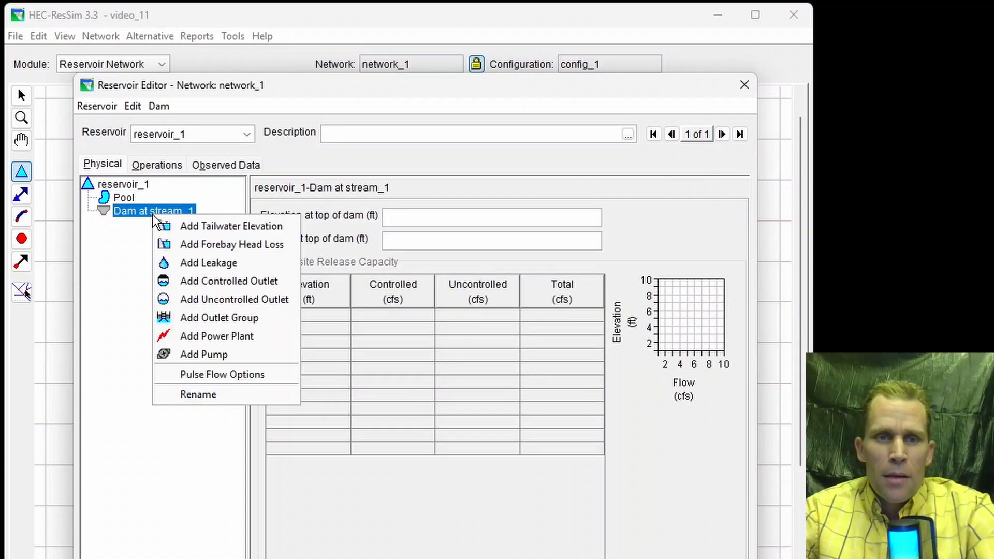
click(209, 396)
text(Dam)
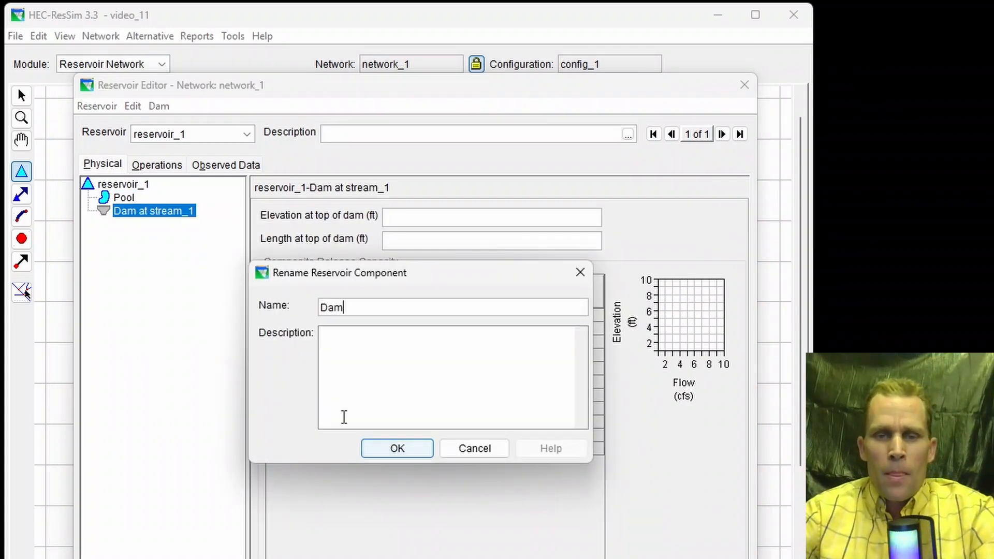
click(385, 449)
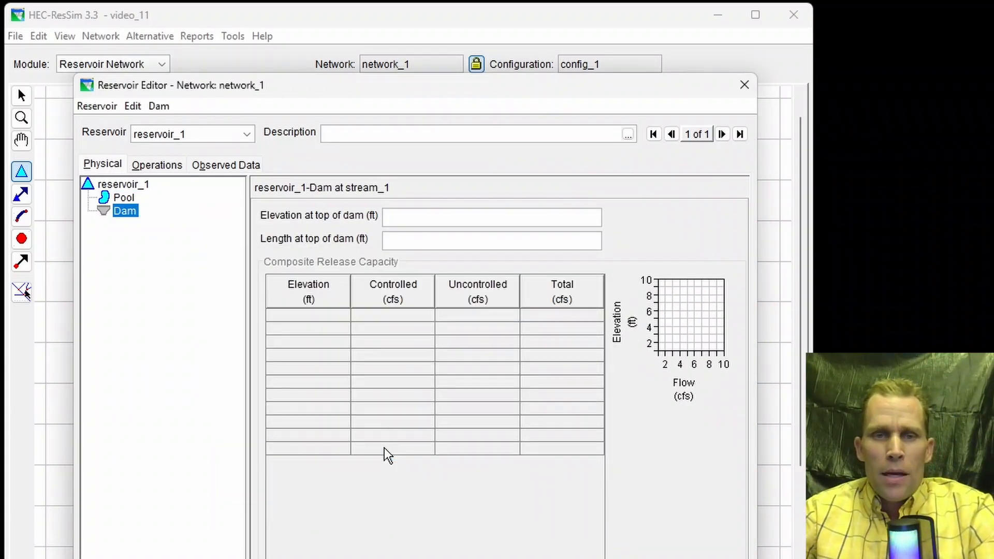
Fill and apply the Pool's elevation-storage-area table from 1350 ft, 0 ac-ft, 0 acre up to 1500 ft, 50000 ac-ft, 1230 acre
click(126, 197)
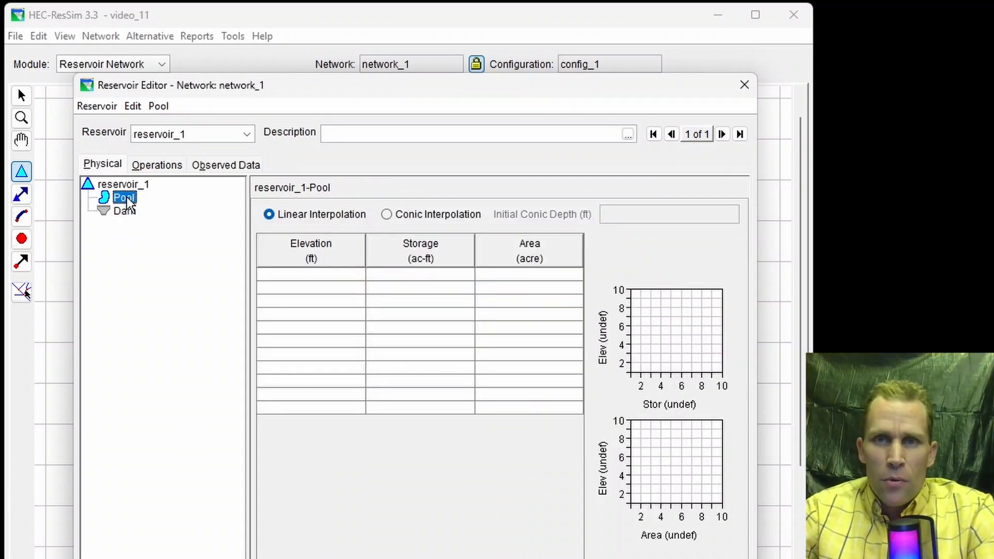
click(288, 273)
text(1350	0	0 1360.0	50.0	10.0 1370.0	200.0	20.0 1380.0	475.0	35.0 1390.0	950.0	60.0 1400.0	1700.0	90.0 1410.0	2750.0	120.0 1420.0	4100.0	150.0 1430.0	5850.0	200.0 1440.0	8350.0	300.0 1450.0	11850.0	400.0 1460.0	16350.0	500.0 1470.0	21850.0	600.0 1480.0	28850.0	800.0 1490.0	38350.0	1100.0 1500.0	50000.0	1230.0)
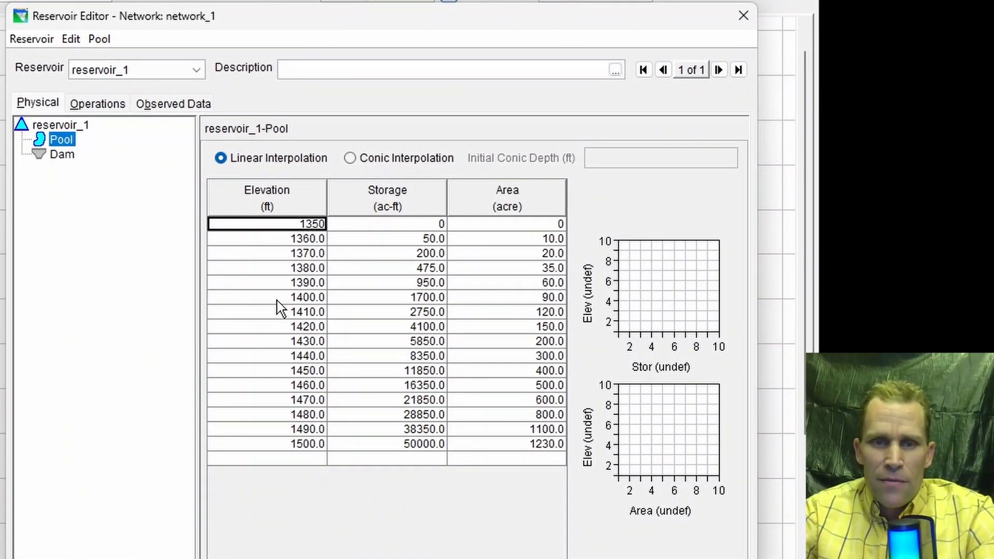
click(283, 446)
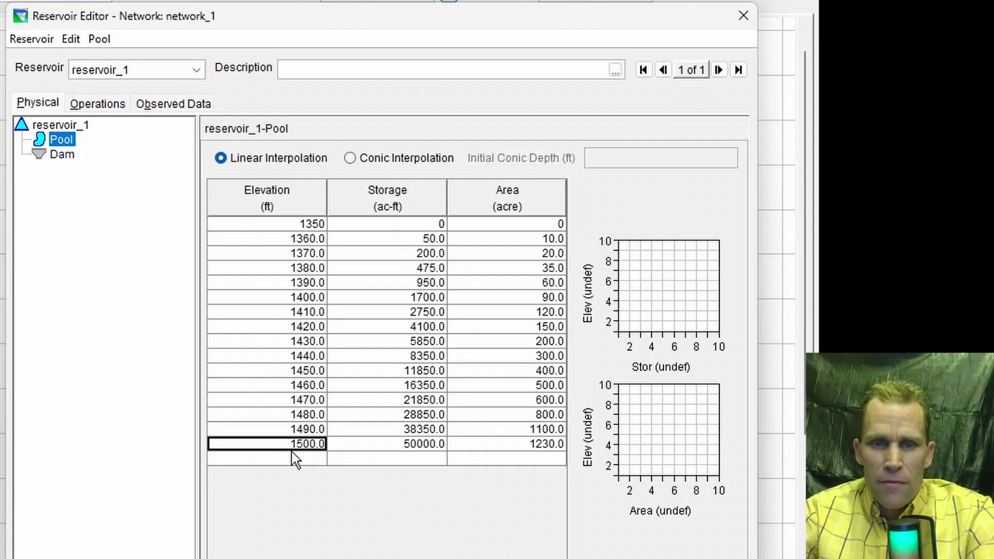
click(413, 449)
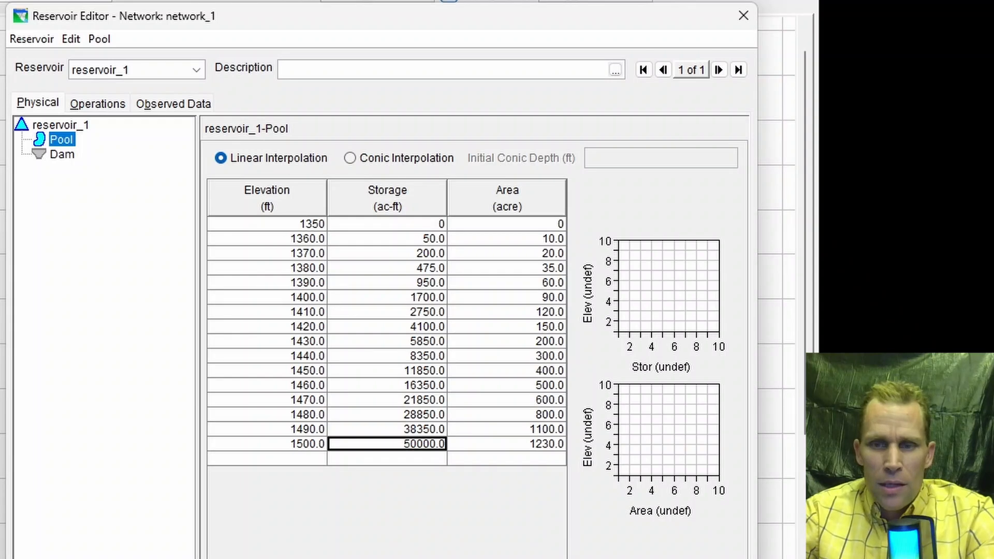
click(674, 558)
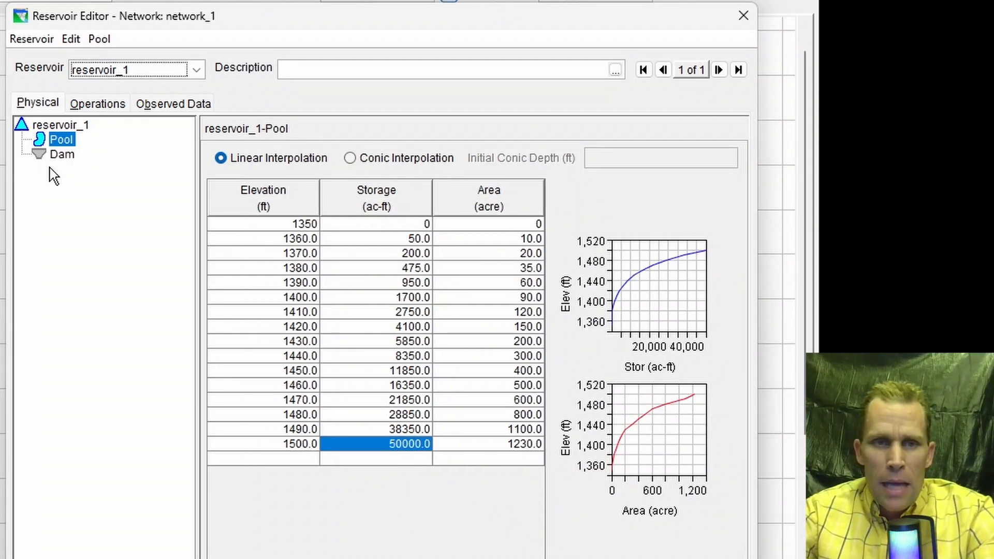
Set the dam's top elevation to 1500 ft and its length at the top to 800 ft
click(58, 156)
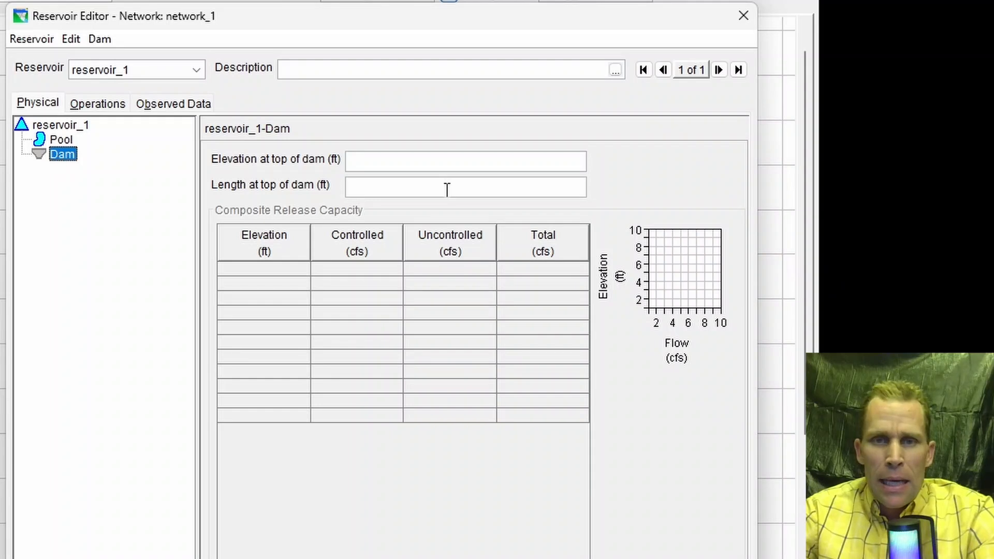
click(453, 164)
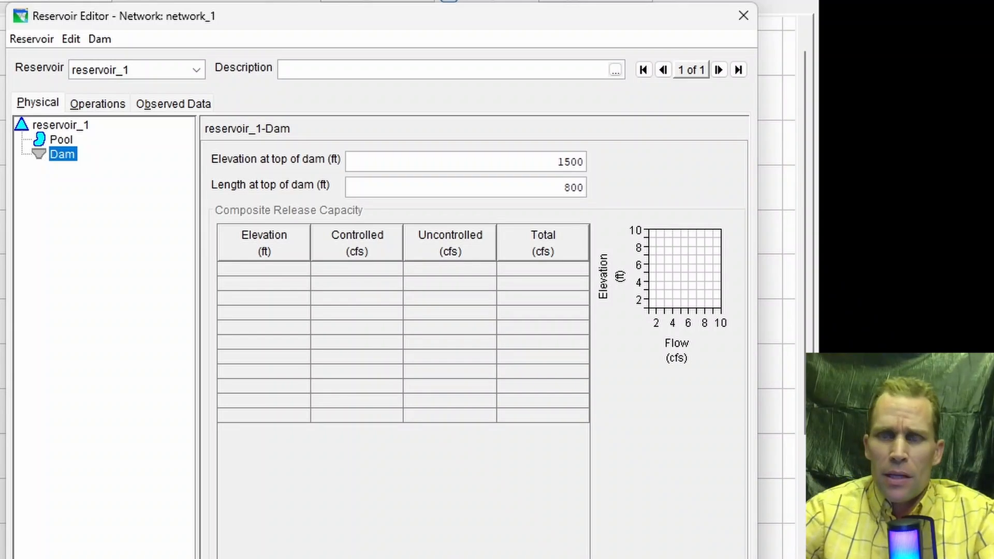
Add a controlled outlet to the dam and rename it "Outlet A"
right_click(59, 158)
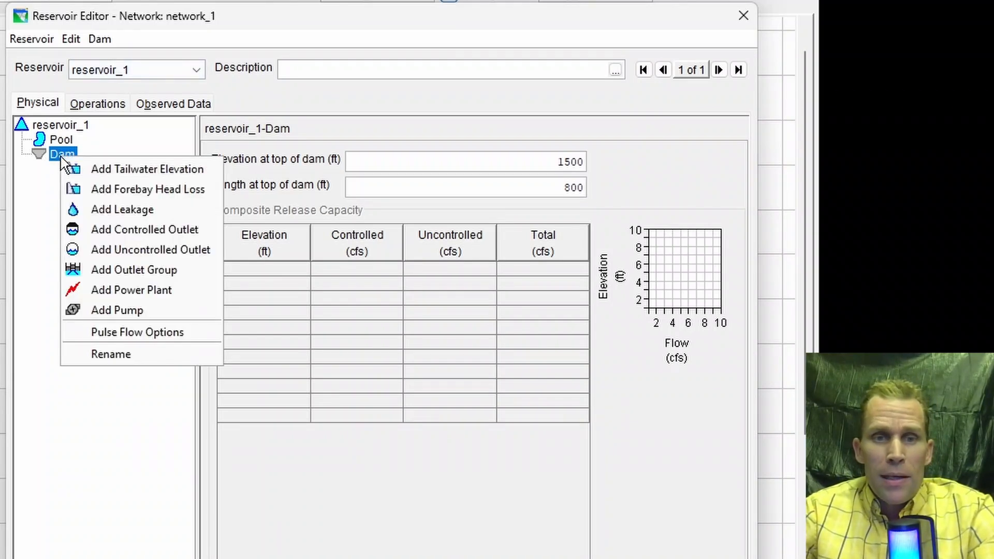
click(130, 232)
right_click(103, 173)
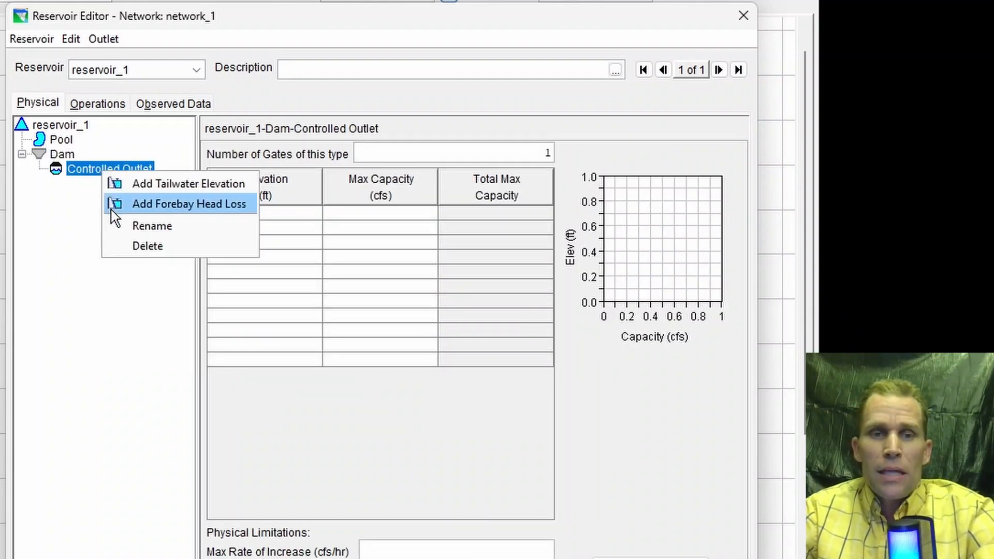
click(124, 225)
text(Outlet A)
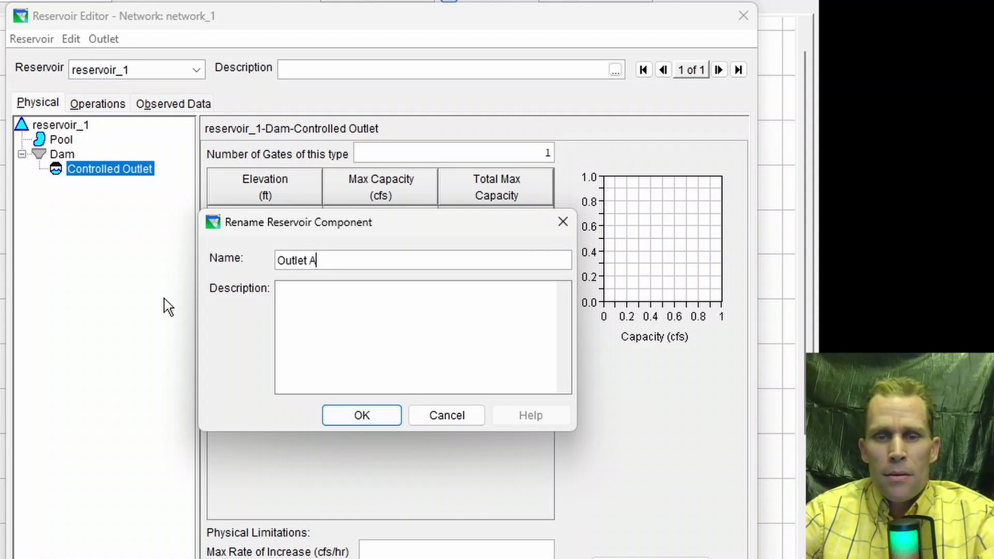
click(332, 418)
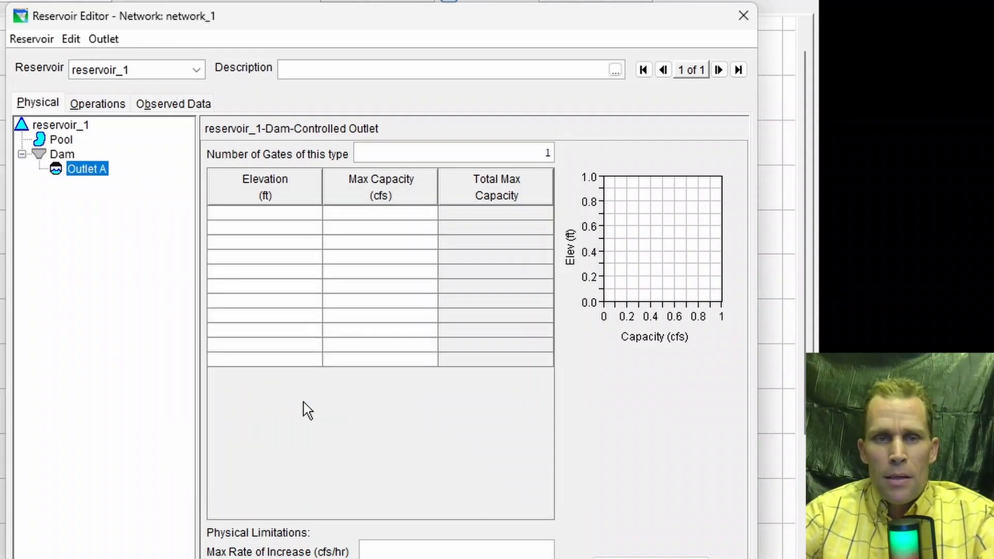
Add a second controlled outlet to the dam and rename it "Outlet B"
click(69, 157)
right_click(69, 157)
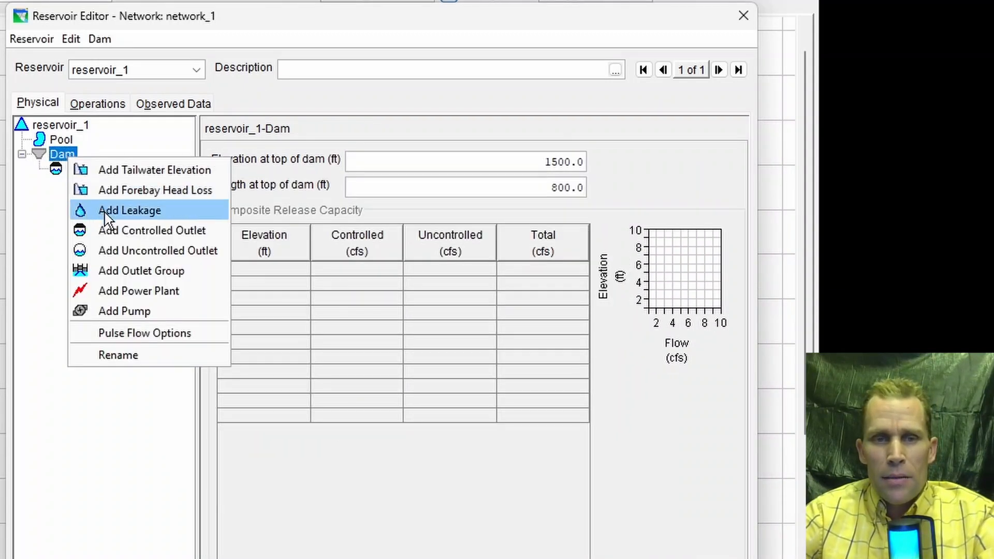
click(147, 231)
right_click(108, 189)
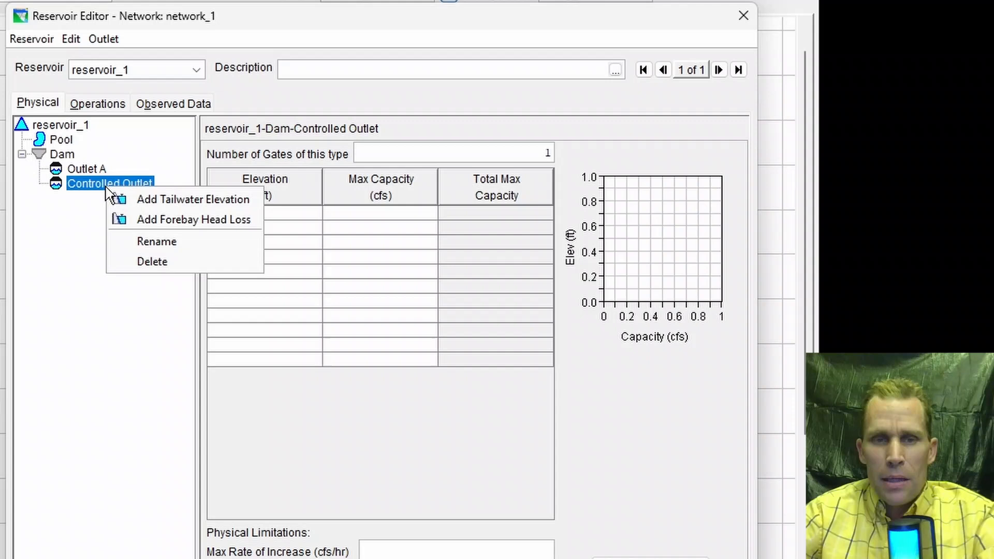
click(136, 241)
text(Outlet B)
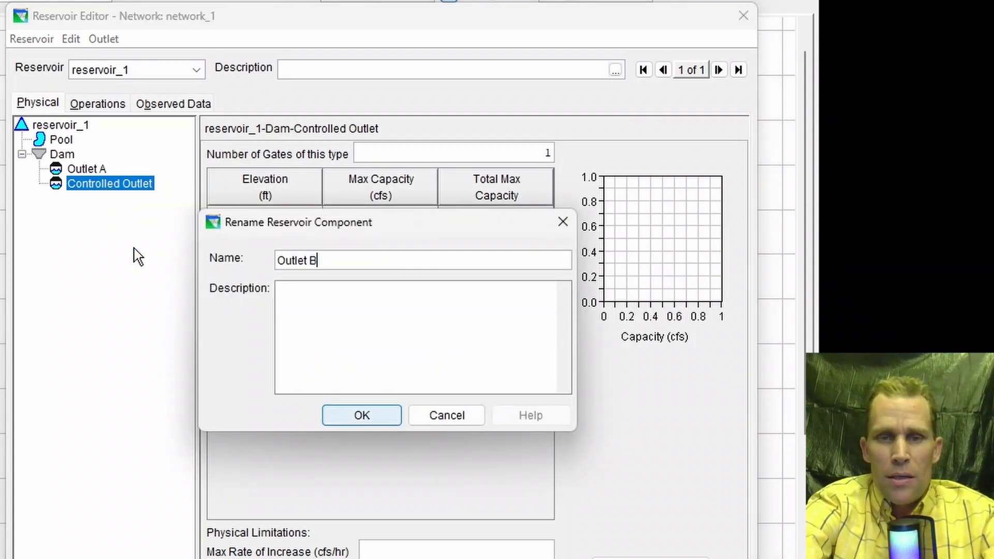
key(Return)
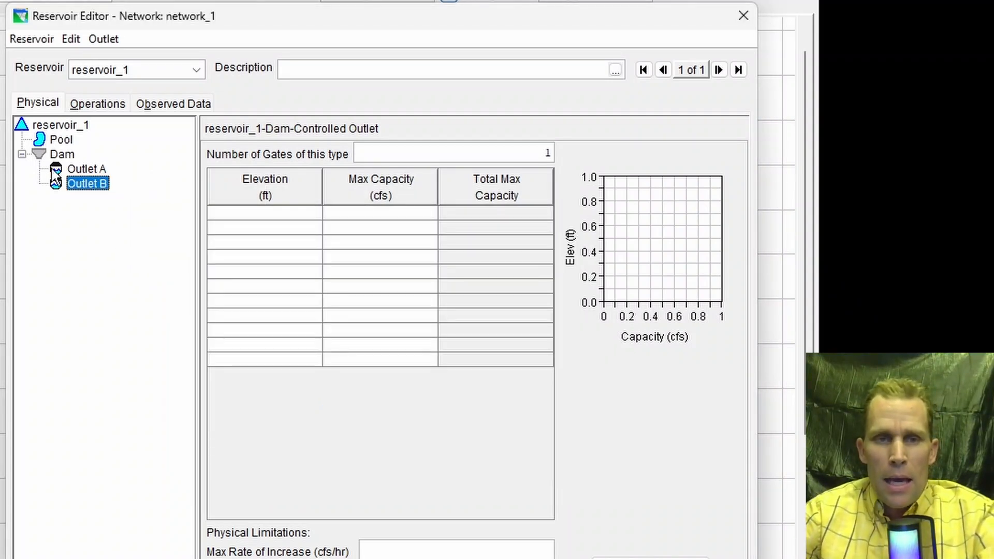
Add a third controlled outlet to the dam and rename it "Outlet C"
right_click(63, 156)
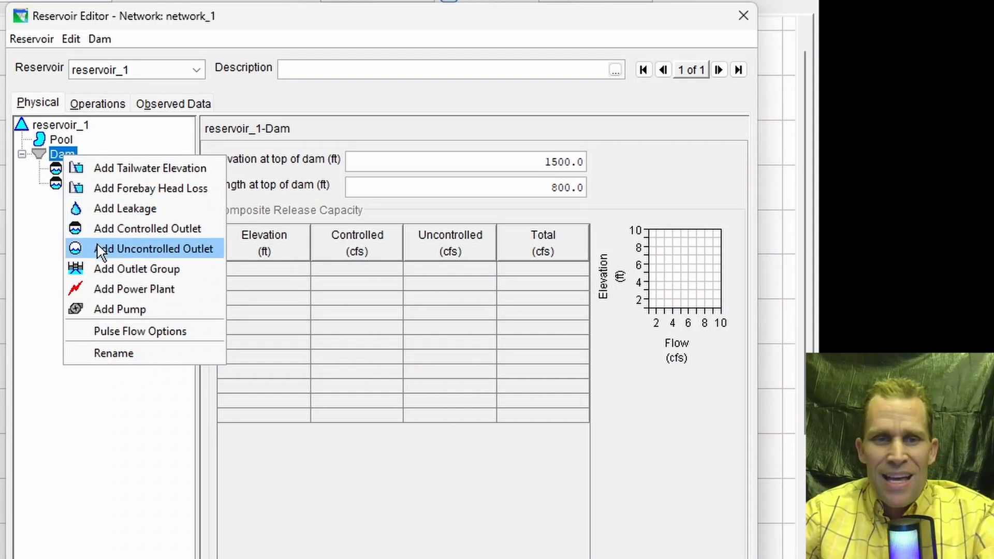
click(133, 236)
right_click(101, 201)
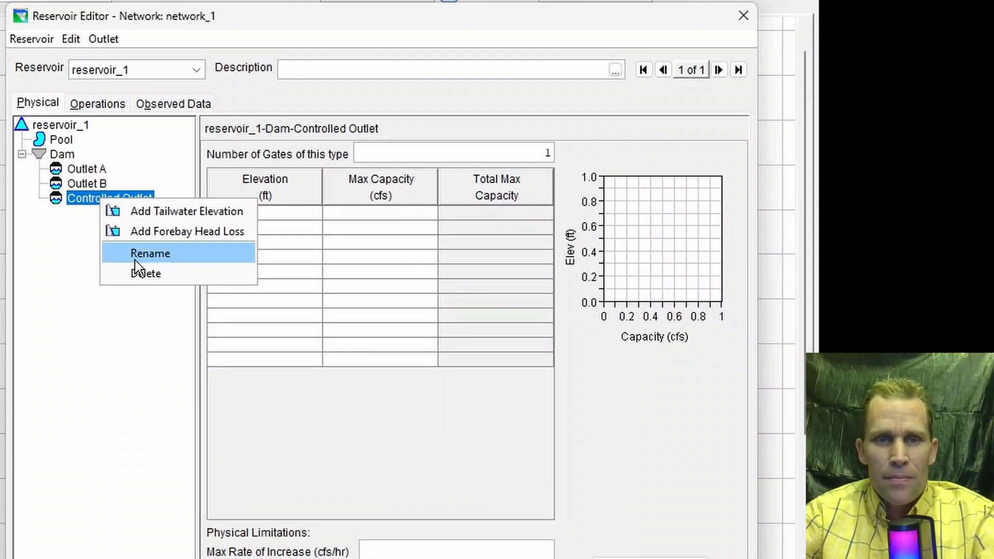
click(136, 256)
text(Outlet C)
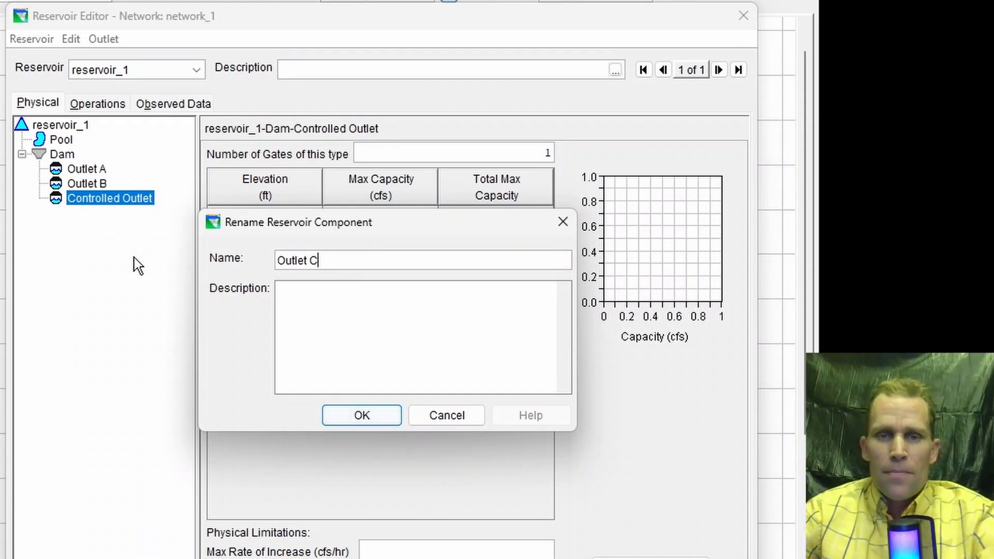
click(359, 416)
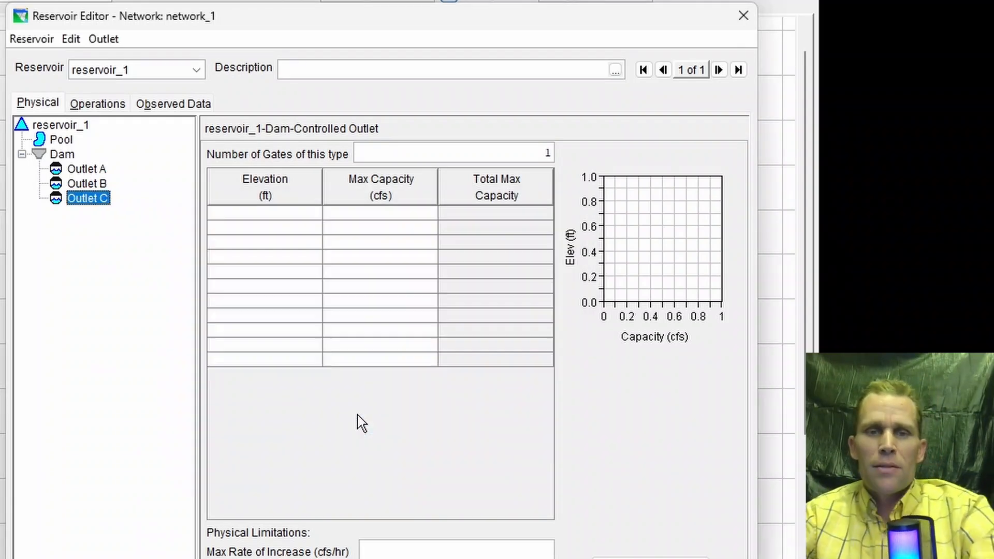
Fill Outlet A's elevation-capacity table at 10 ft intervals from 1350 ft, 0 cfs up to 1500 ft, 15000 cfs
click(100, 184)
click(90, 170)
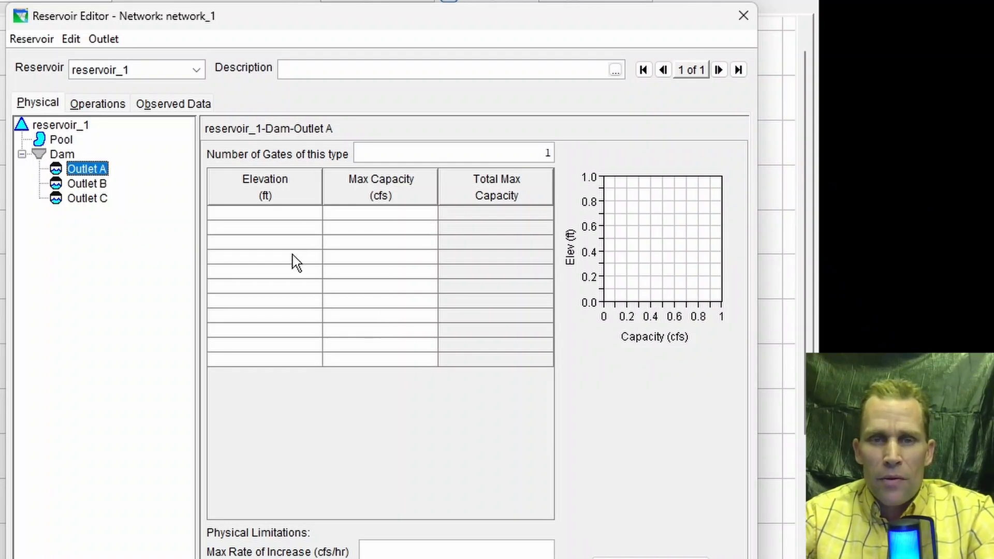
click(247, 214)
text(1350	0 1360	15.0 1370.0	60.0 1380.0	140.0 1390.0	280.0 1400.0	510.0 1410.0	825.0 1420.0	1230.0 1430.0	1755.0 1440.0	2505.0 1450.0	3555.0 1460.0	4905.0 1470.0	6555.0 1480.0	8655.0 1490.0	11505.0 1500.0	15000.0)
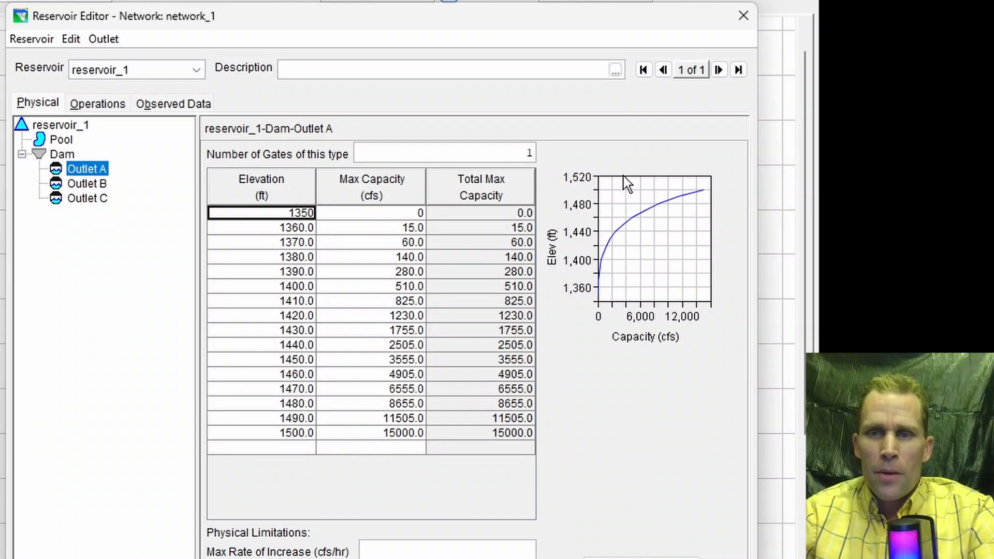
Fill Outlet B's elevation-capacity table with the same rating, from 1350 ft, 0 cfs up to 1500 ft, 15000 cfs
click(87, 186)
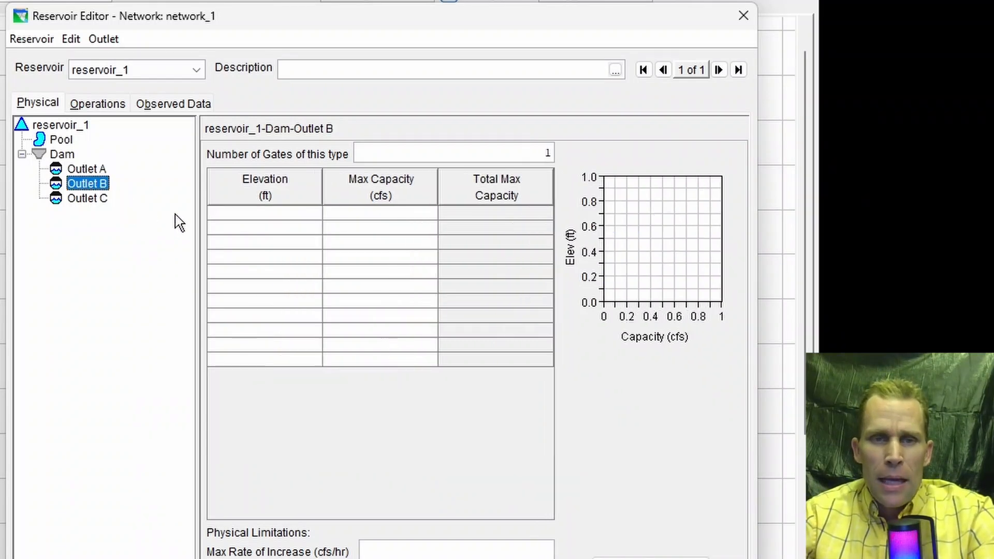
click(239, 214)
text(1350	0 1360.0	15.0 1370.0	60.0 1380.0	140.0 1390.0	280.0 1400.0	510.0 1410.0	825.0 1420.0	1230.0 1430.0	1755.0 1440.0	2505.0 1450.0	3555.0 1460.0	4905.0 1470.0	6555.0 1480.0	8655.0 1490.0	11505.0 1500.0	15000.0)
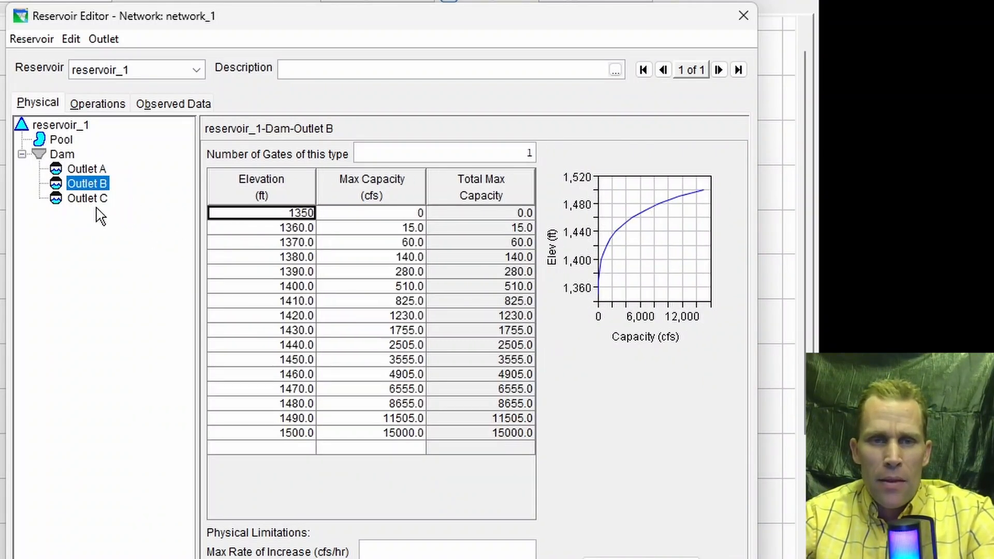
Fill Outlet C's elevation-capacity table from 1350 ft, 0 cfs up to 1500 ft, 15000 cfs, and apply the outlet data
click(94, 199)
click(246, 212)
text(1350	0 1360.0	15.0 1370.0	60.0 1380.0	140.0 1390.0	280.0 1400.0	510.0 1410.0	825.0 1420.0	1230.0 1430.0	1755.0 1440.0	2505.0 1450.0	3555.0 1460.0	4905.0 1470.0	6555.0 1480.0	8655.0 1490.0	11505.0 1500.0	15000.0)
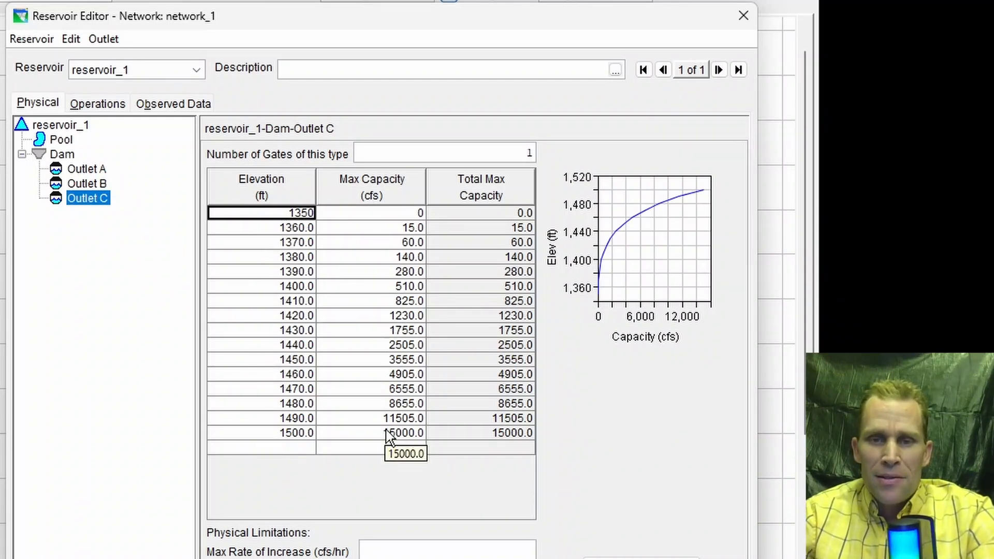
click(510, 152)
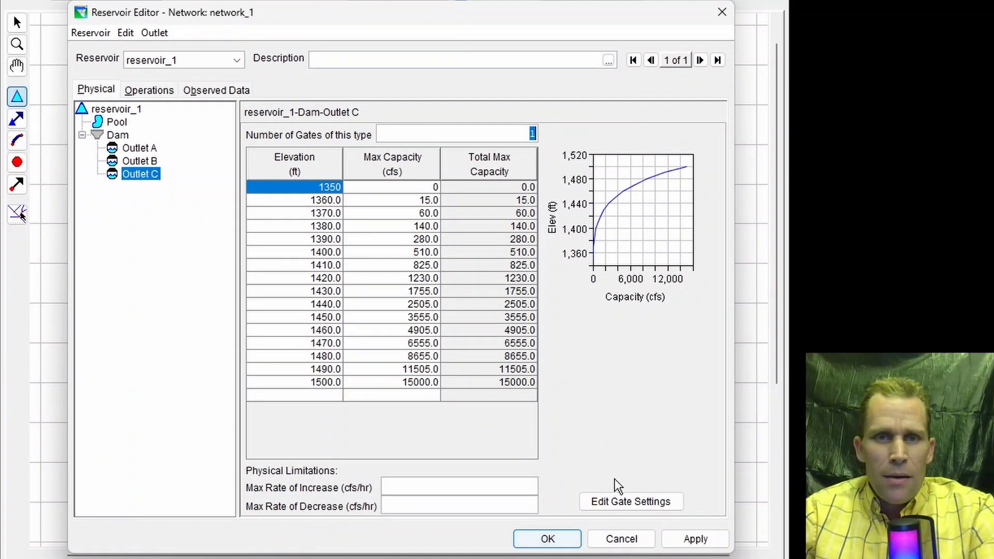
click(693, 539)
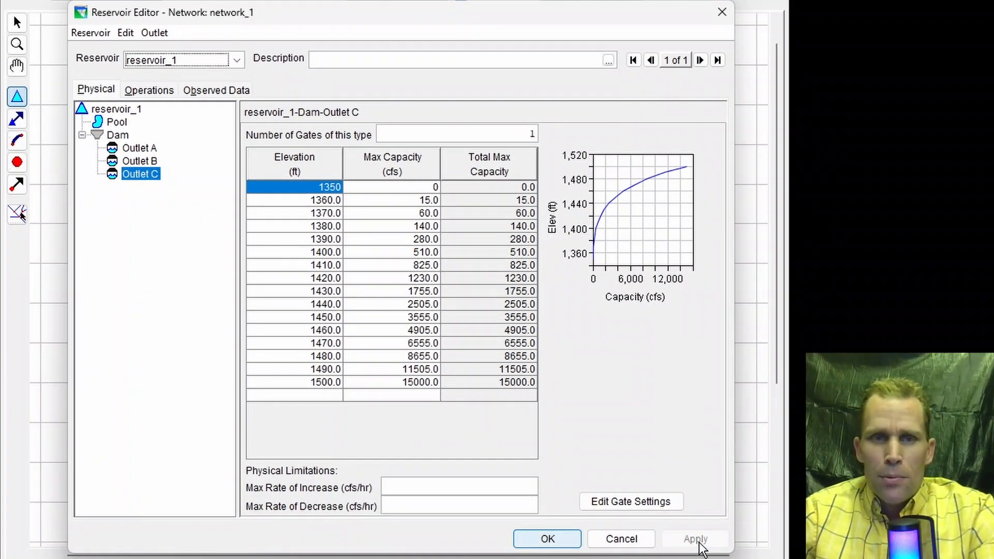
Create a new operation set for reservoir_1 named "operation_set_1"
click(145, 91)
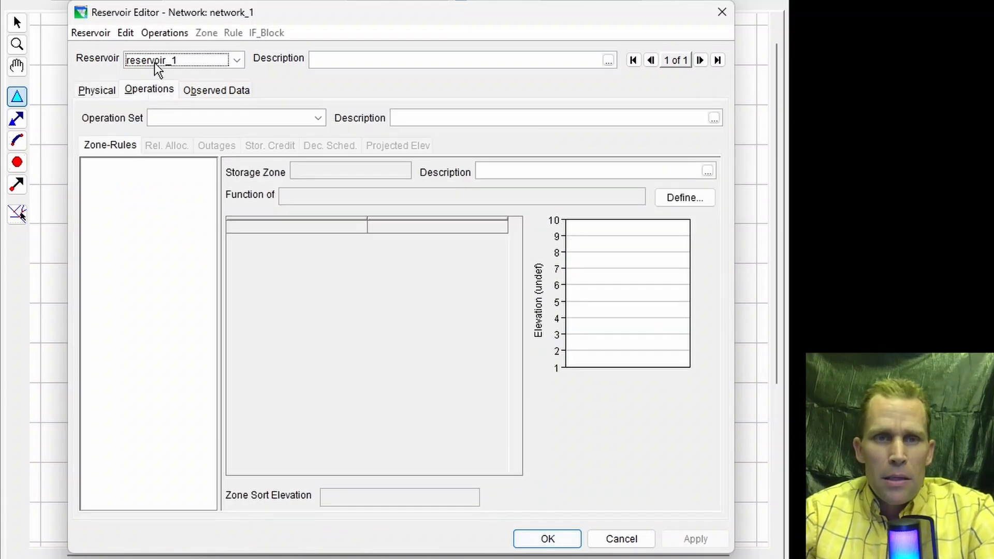
click(164, 34)
click(177, 51)
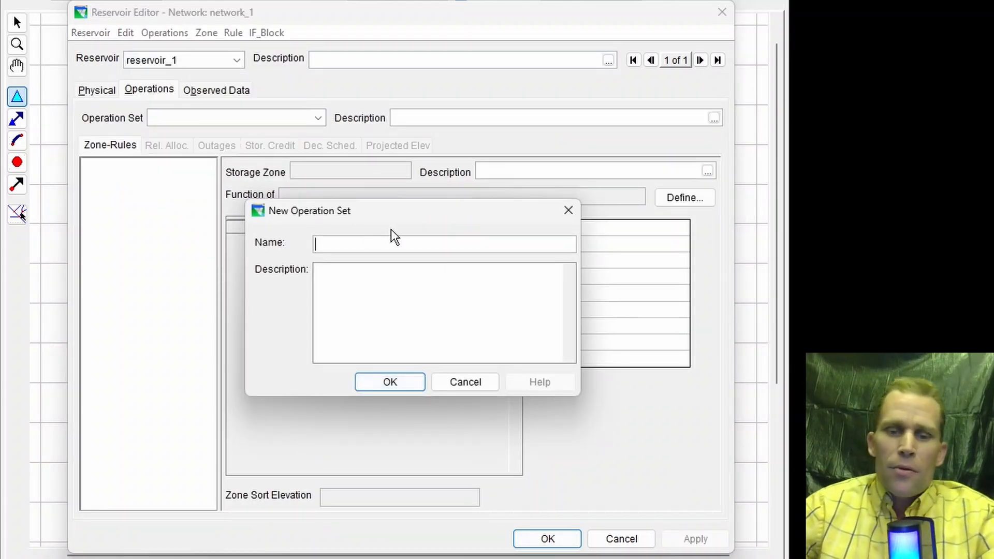
text(operation_set_1)
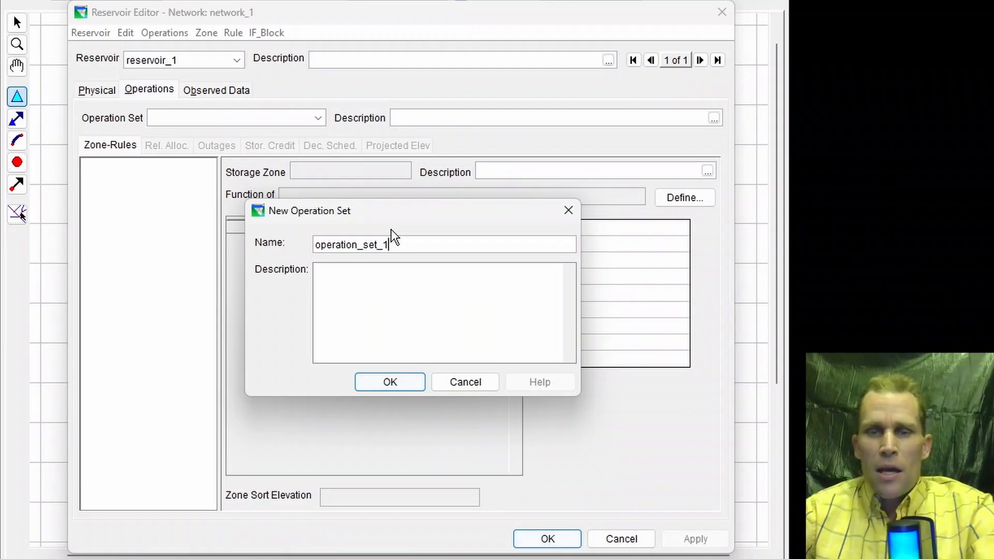
click(405, 386)
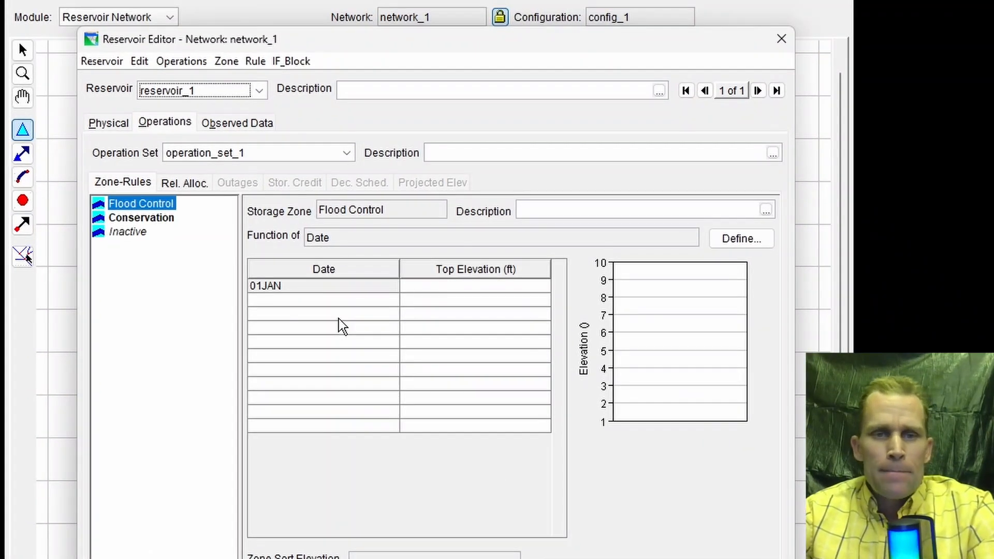
Look through the three storage zones, then set and apply the Flood Control zone's 01JAN top elevation as 1500 ft
click(141, 205)
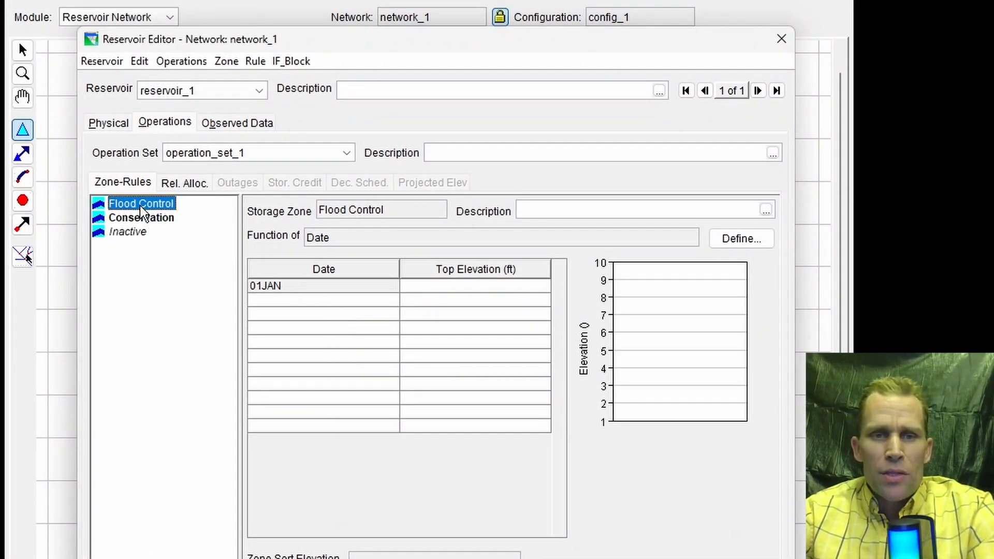
click(143, 220)
click(135, 233)
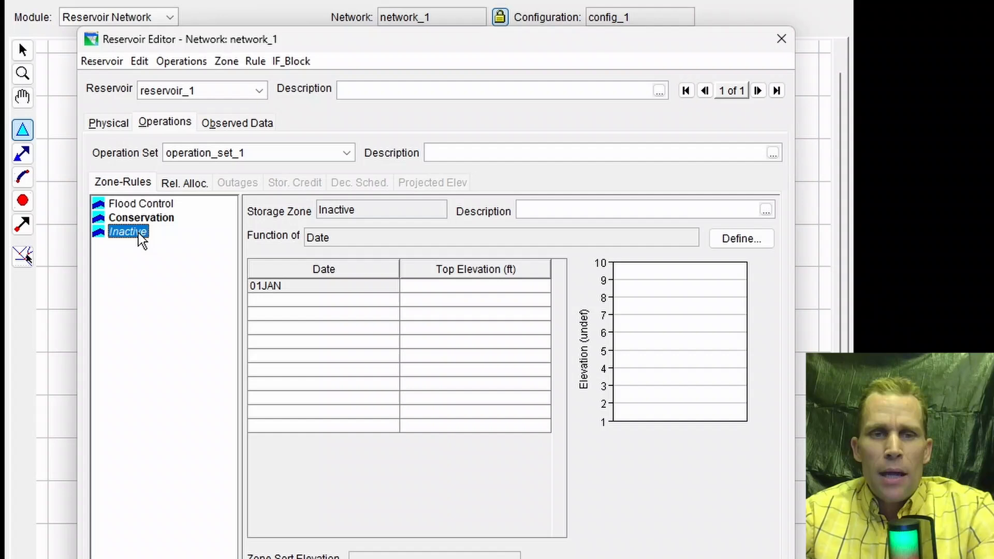
click(153, 206)
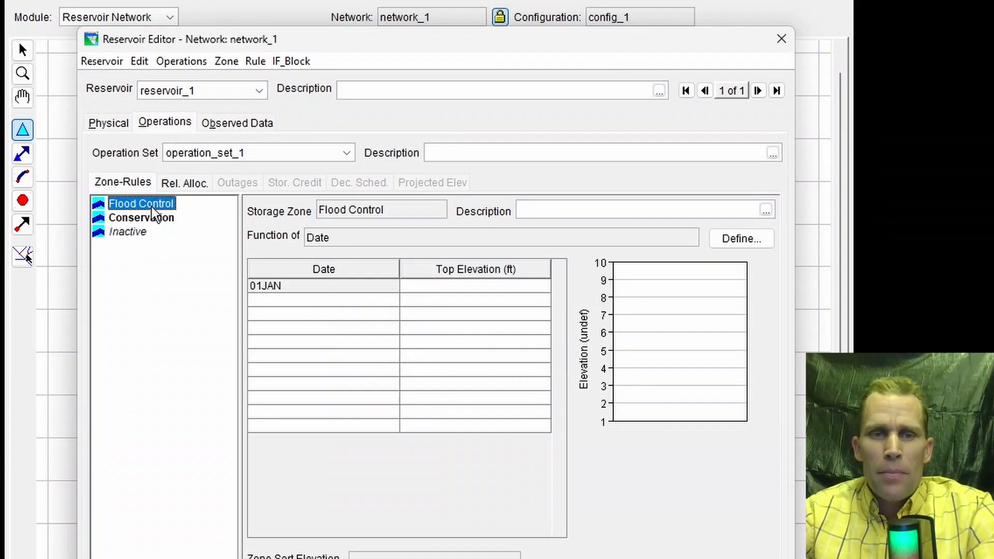
click(436, 288)
text(1500)
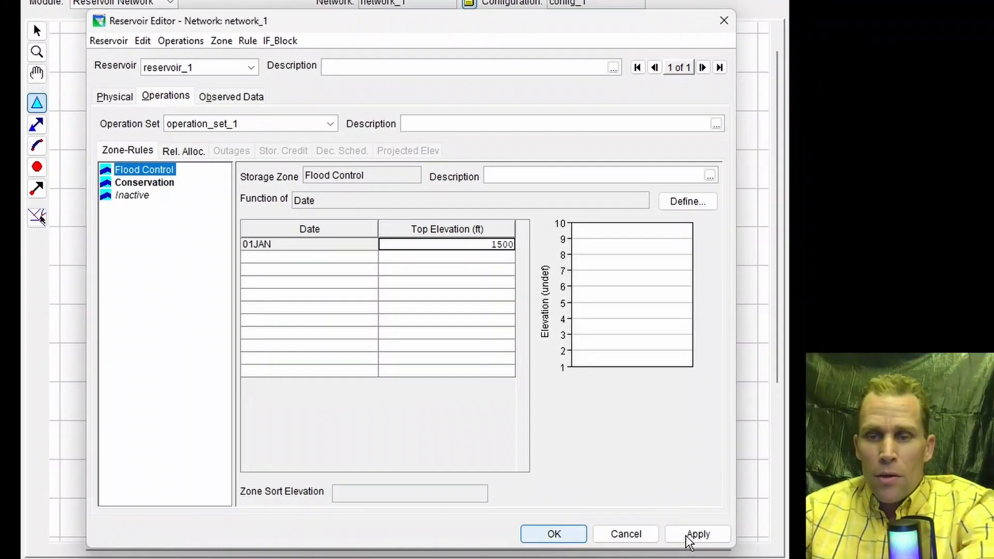
click(697, 535)
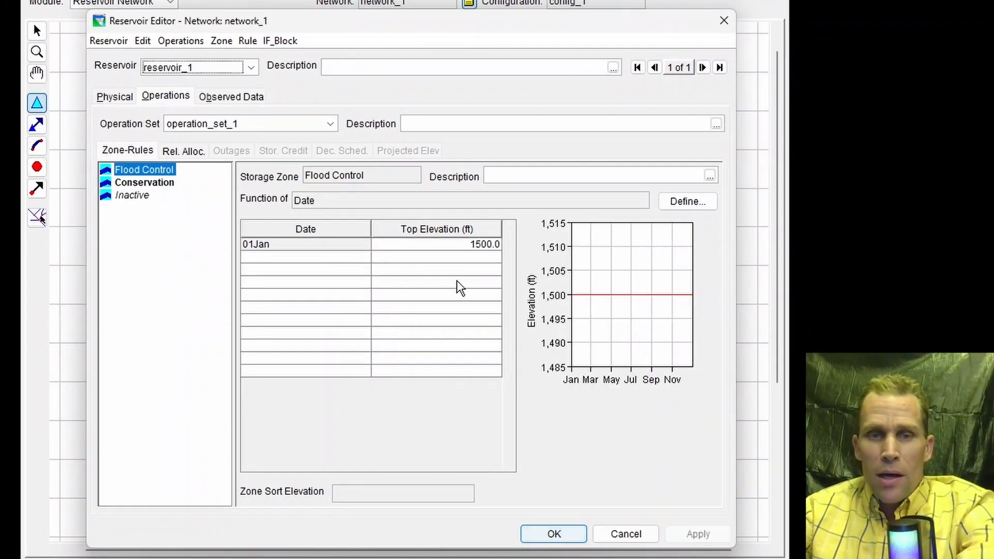
Set the Conservation zone's 01JAN top elevation to 1480 ft and apply it
click(144, 185)
click(411, 246)
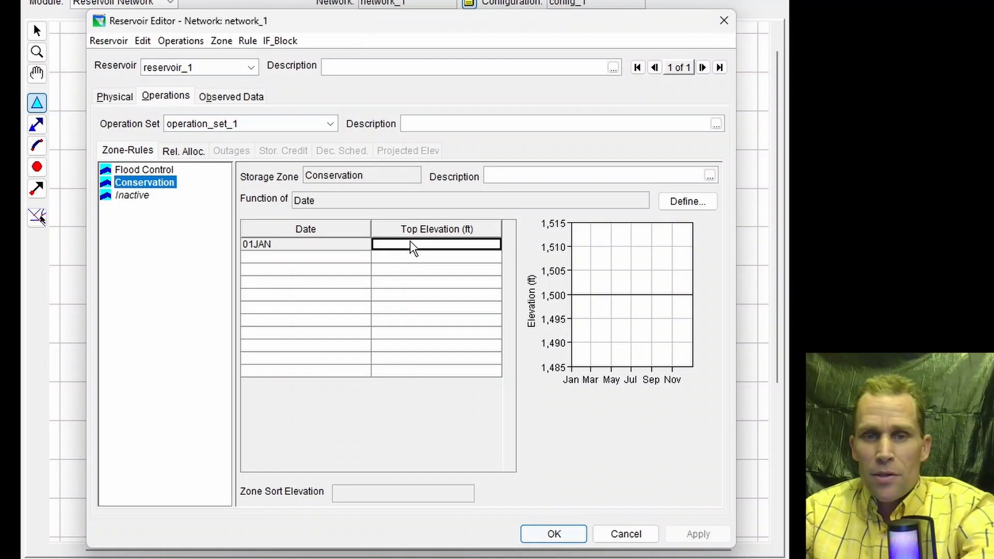
text(1480)
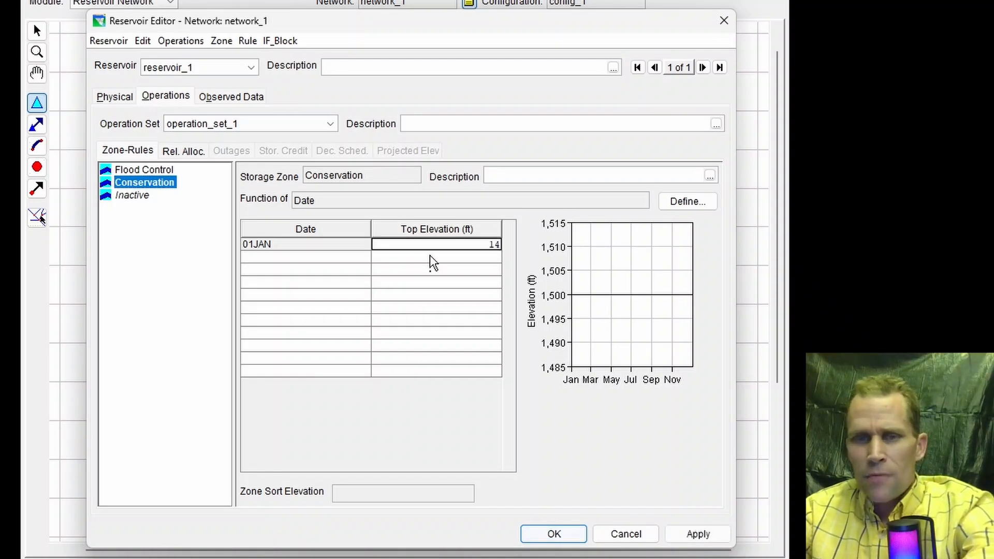
click(699, 534)
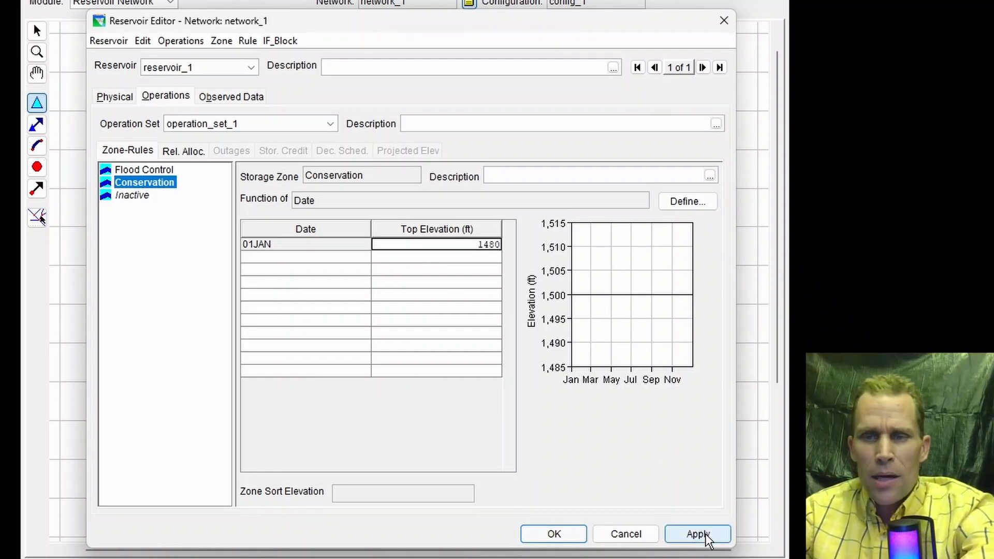
Set and apply the Inactive zone's 01JAN top elevation of 1350 ft, and check the enlarged storage zones plot
click(136, 197)
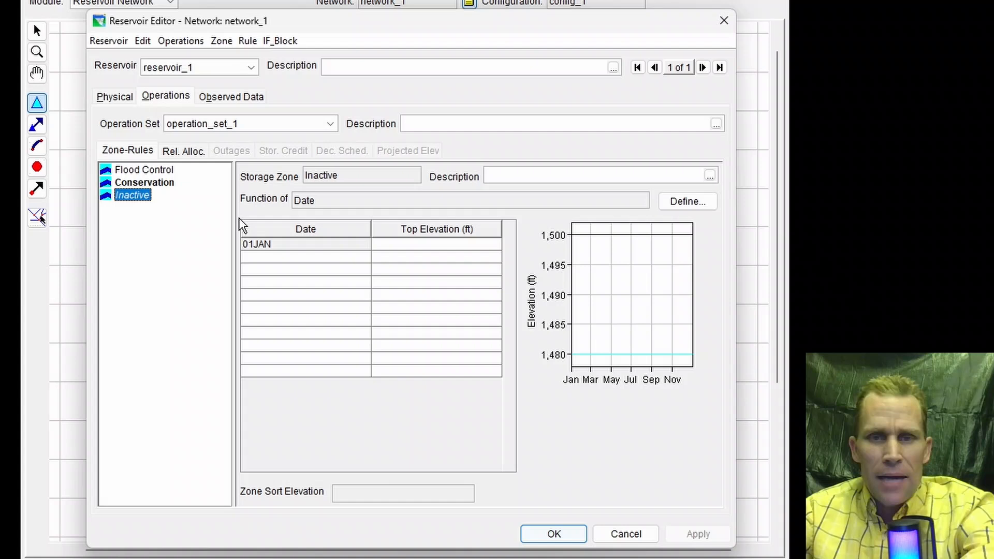
click(384, 247)
text(1350)
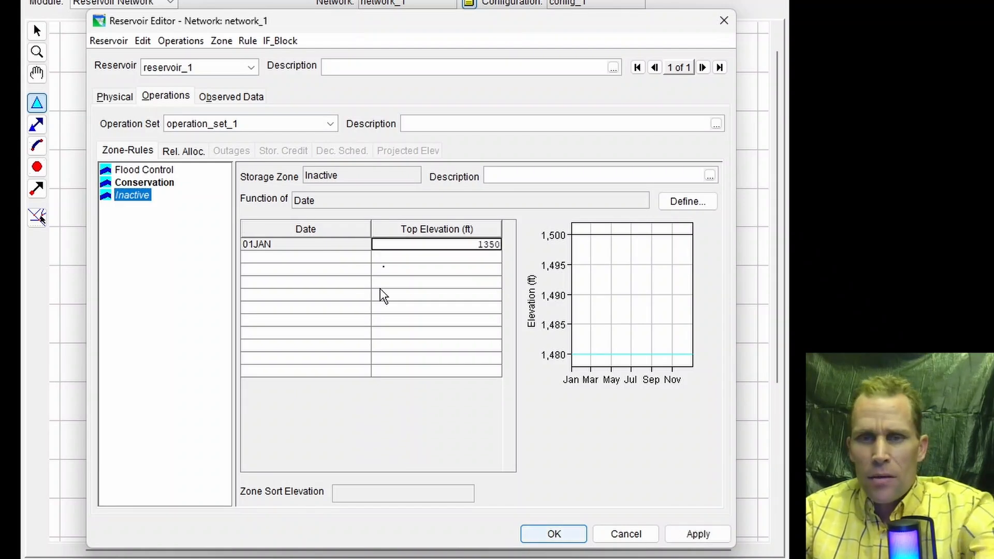
click(697, 535)
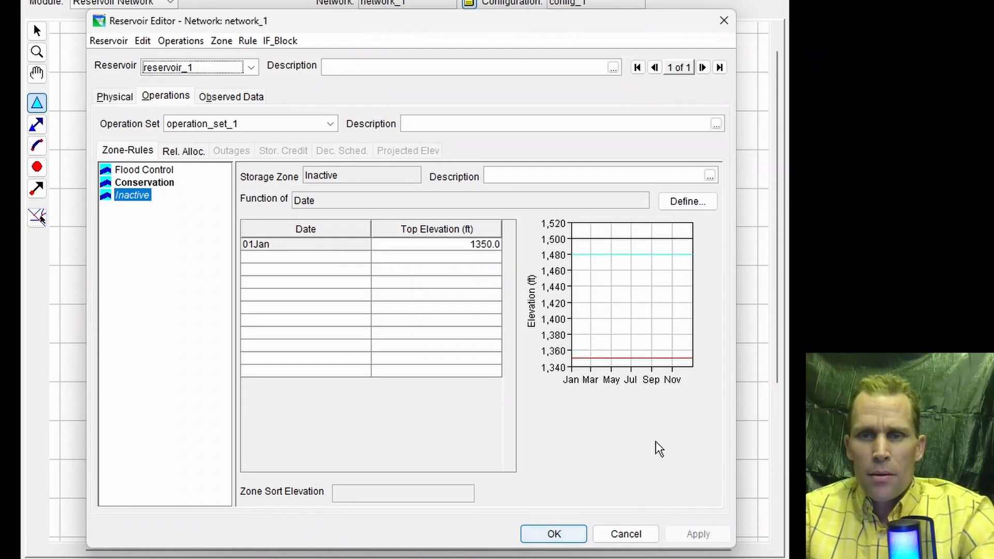
double_click(634, 333)
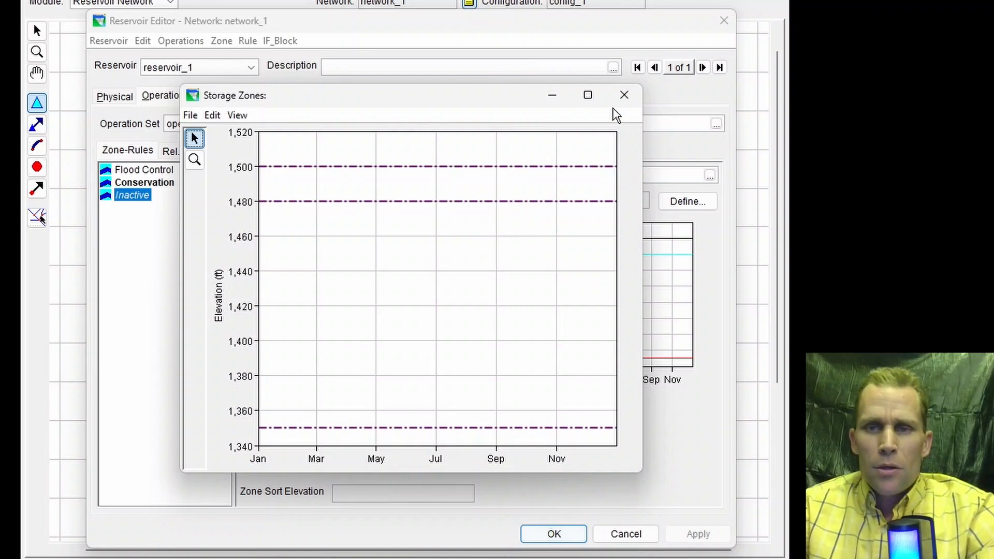
click(624, 96)
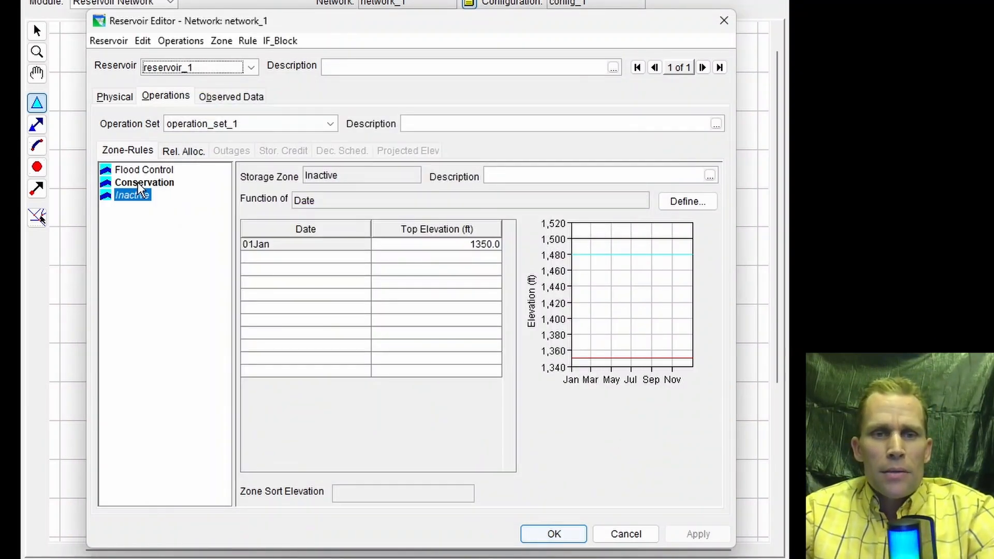
Review the release allocation types, keep Default Release Allocation - Balanced, and save the reservoir's operations data
click(186, 151)
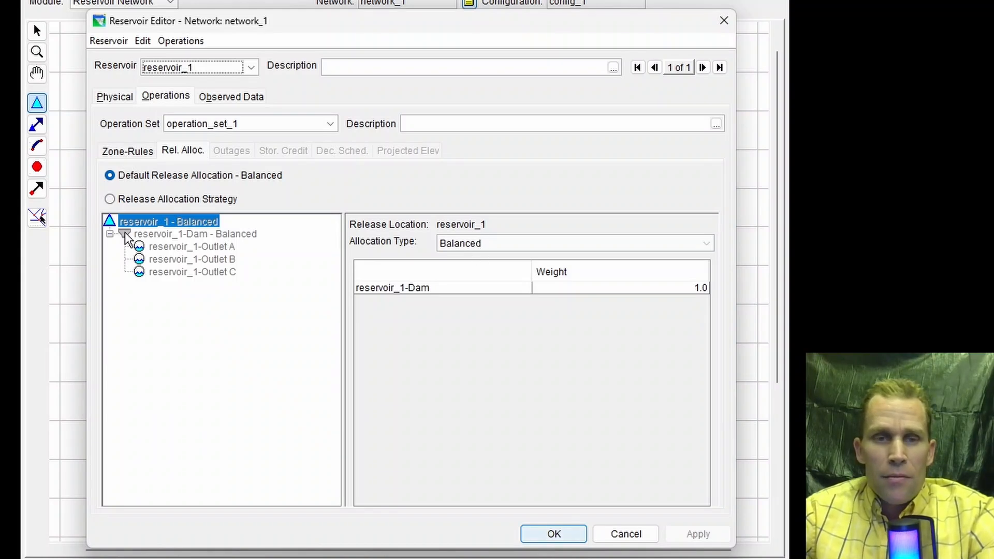
click(110, 199)
click(479, 243)
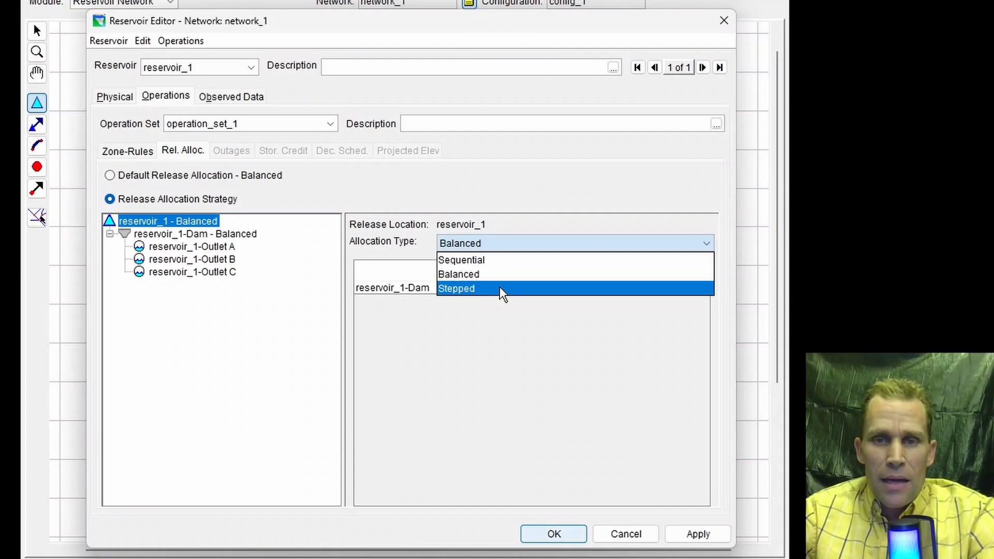
click(501, 204)
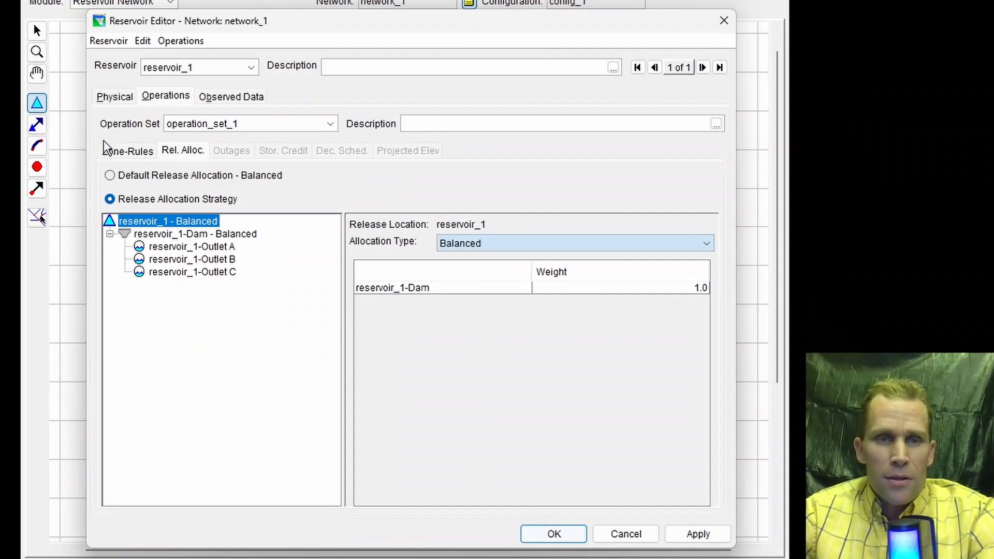
click(110, 176)
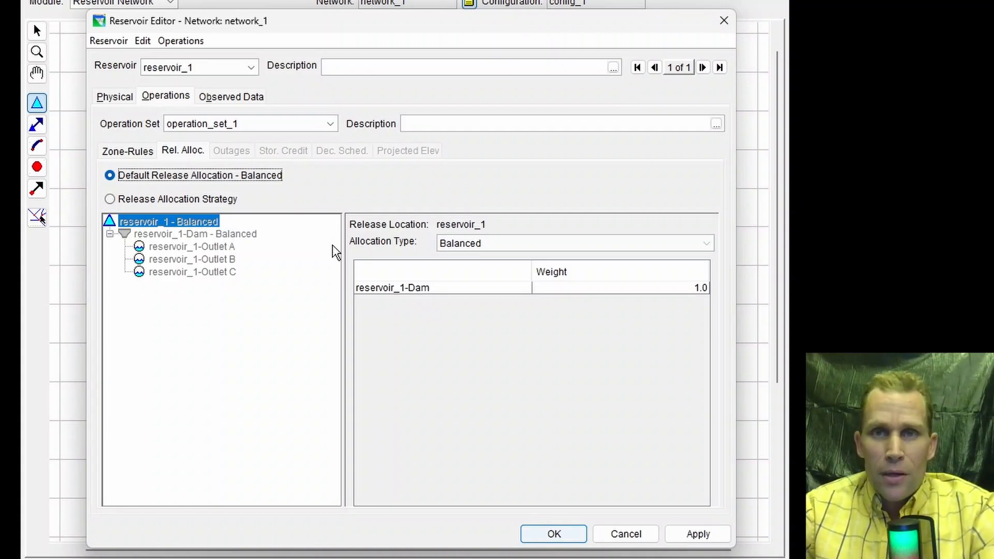
click(698, 534)
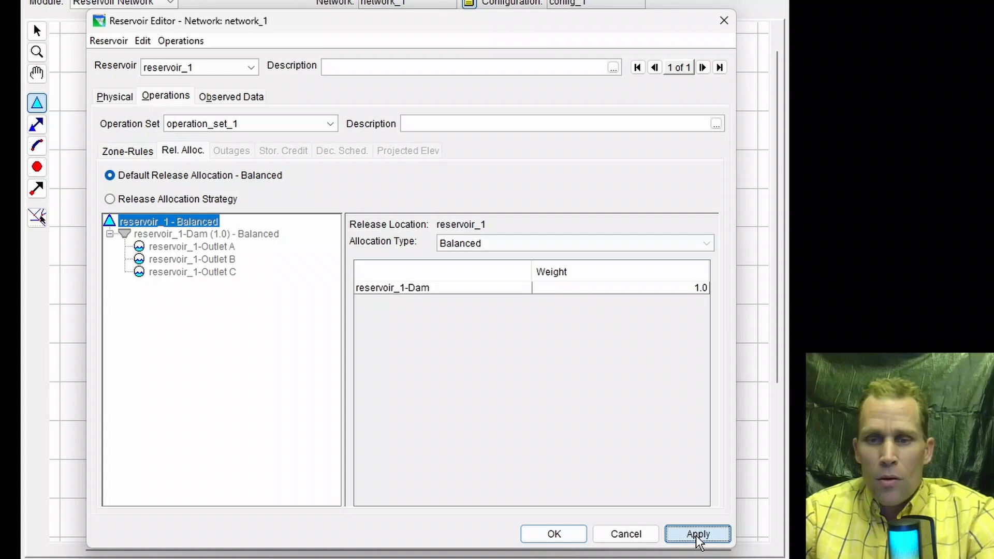
click(571, 534)
Start a new alternative named "base case" for network_1 in configuration config_1
click(140, 36)
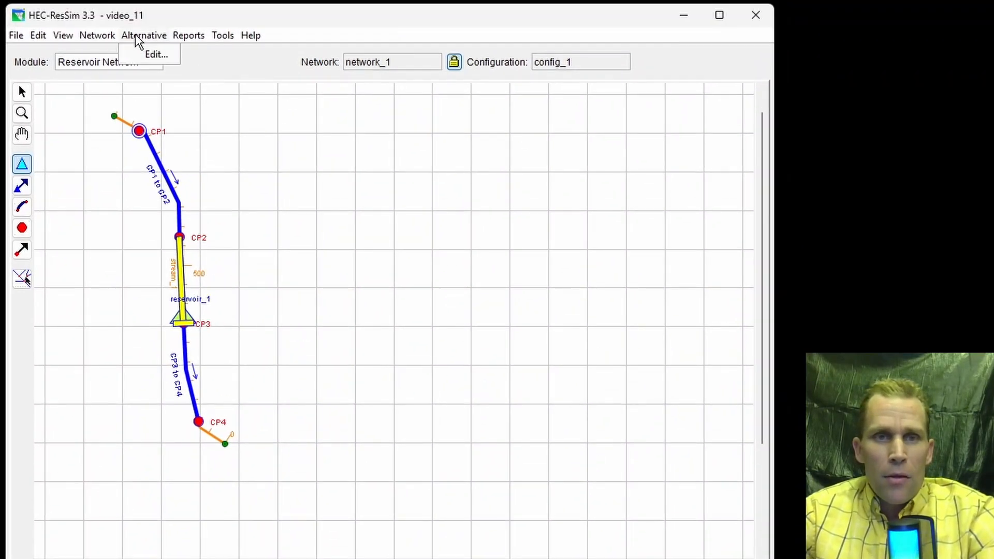
click(174, 54)
drag(321, 160, 358, 37)
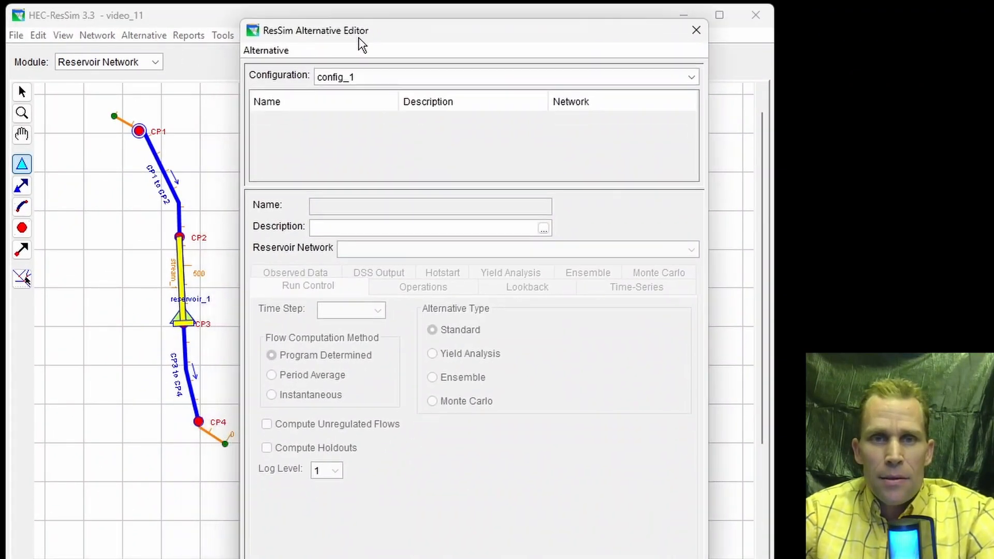
click(273, 55)
click(278, 69)
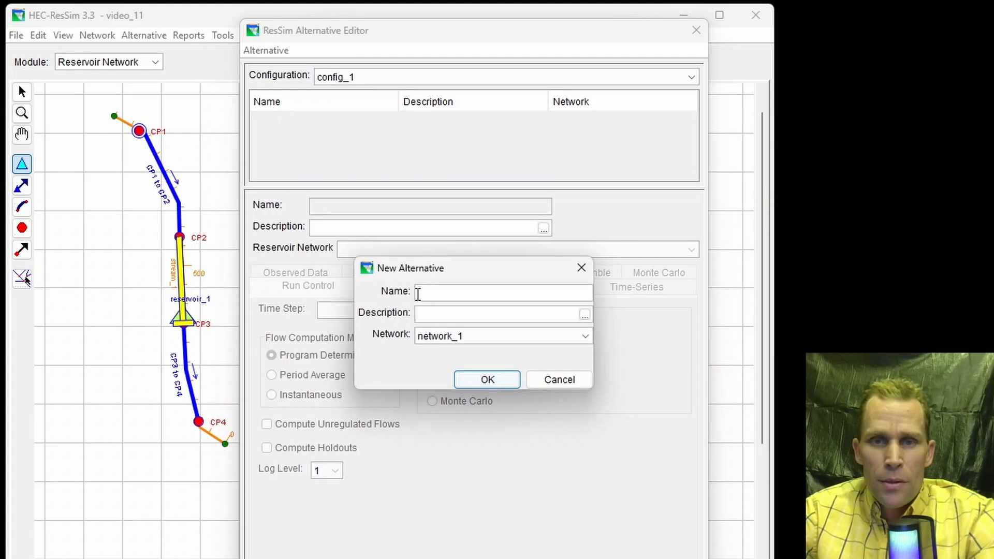
text(base case)
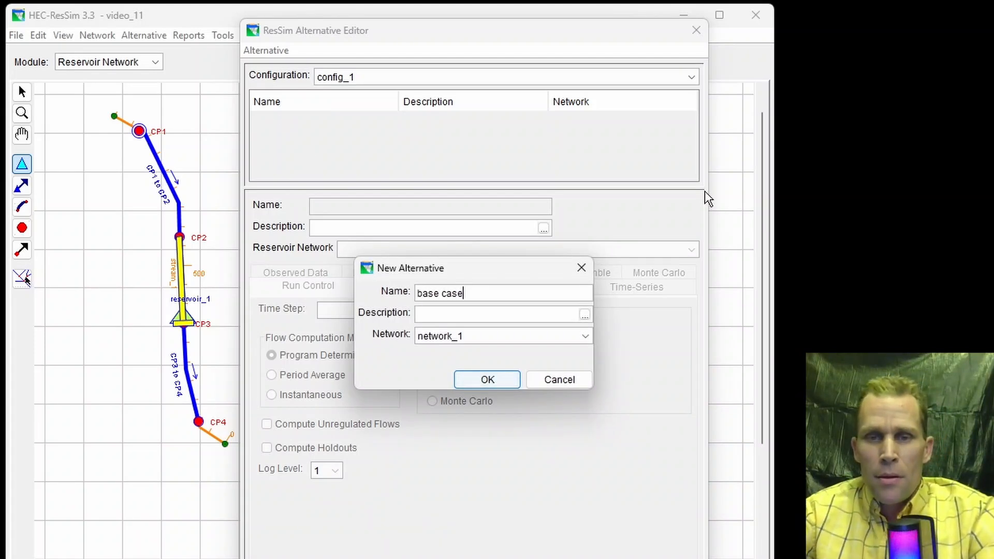
Create the "base case" alternative on network_1 and set its time step to 1 Hour
click(483, 383)
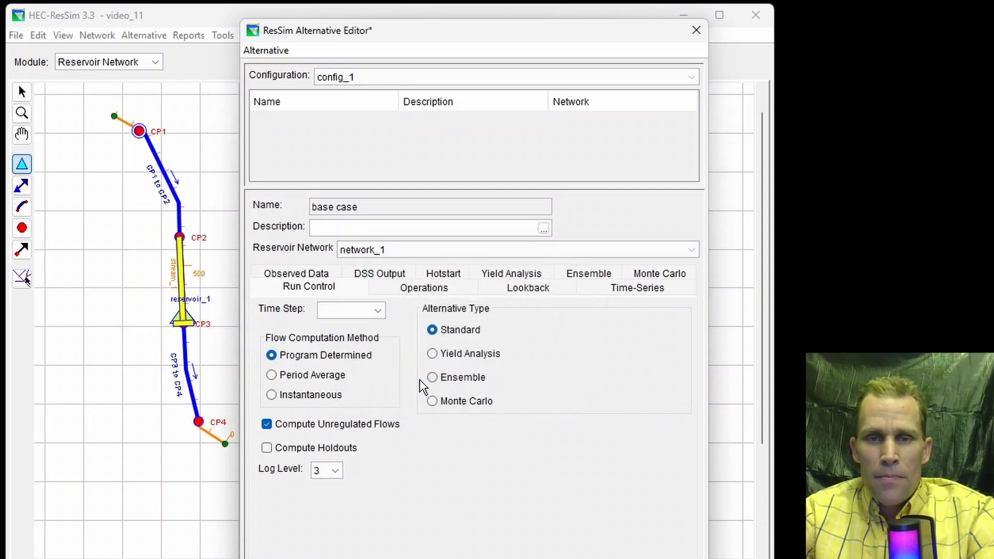
click(336, 313)
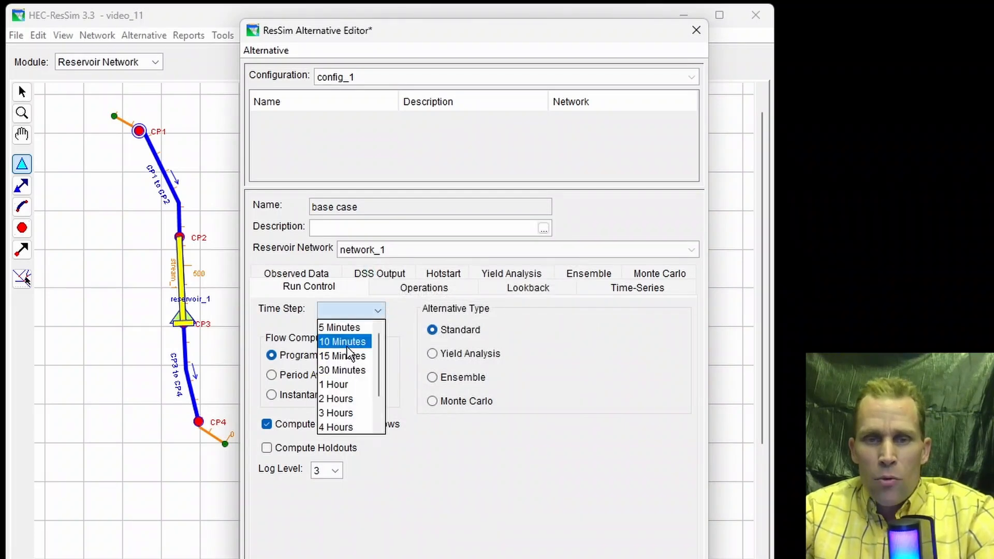
click(335, 384)
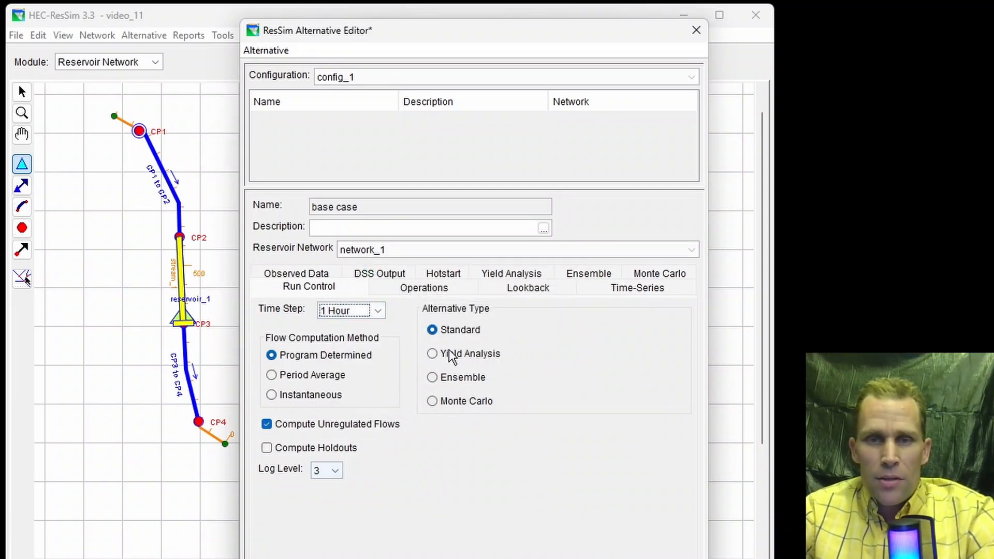
Assign operation_set_1 to reservoir_1 in the base case alternative's operations
click(422, 291)
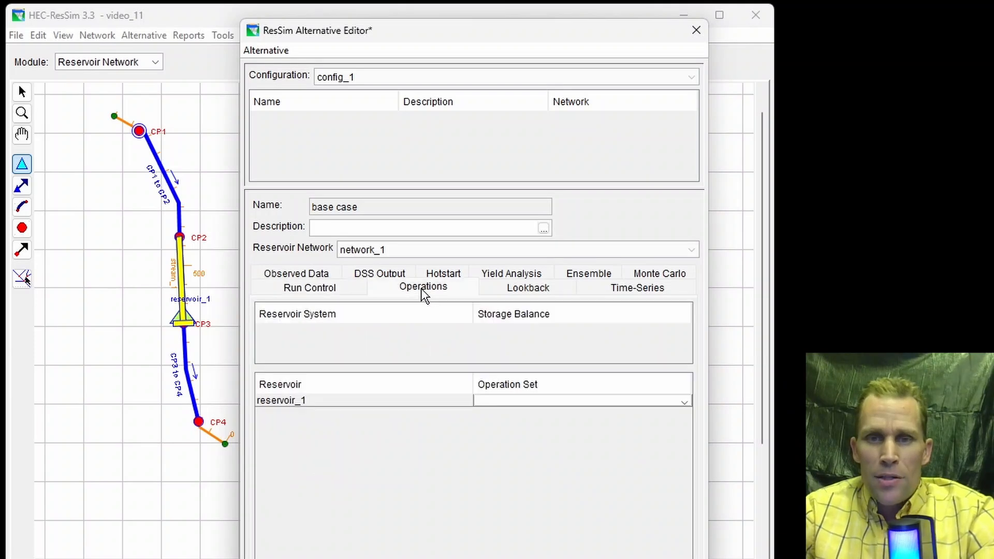
click(511, 401)
click(523, 428)
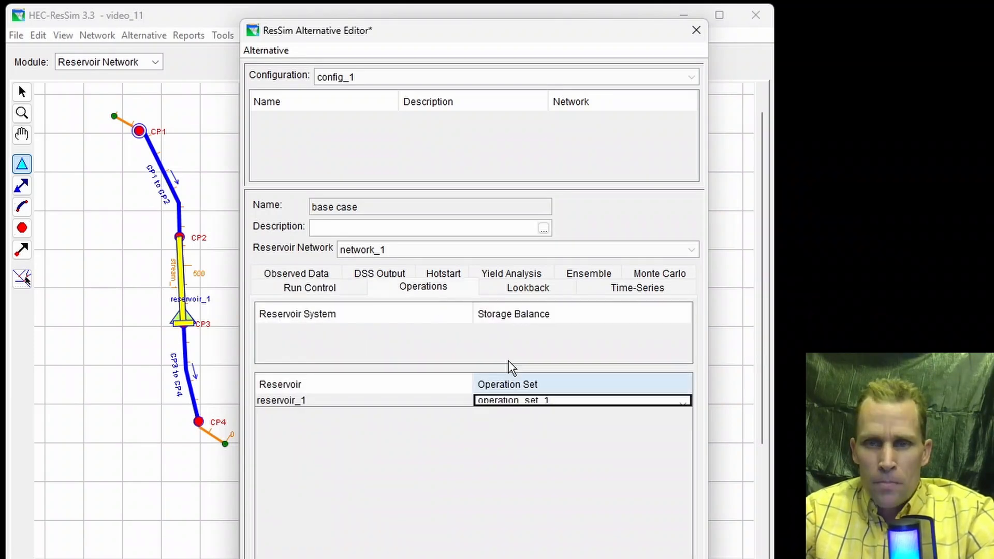
Set the constant lookback elevation of the reservoir_1 pool to 1480
click(523, 296)
click(621, 327)
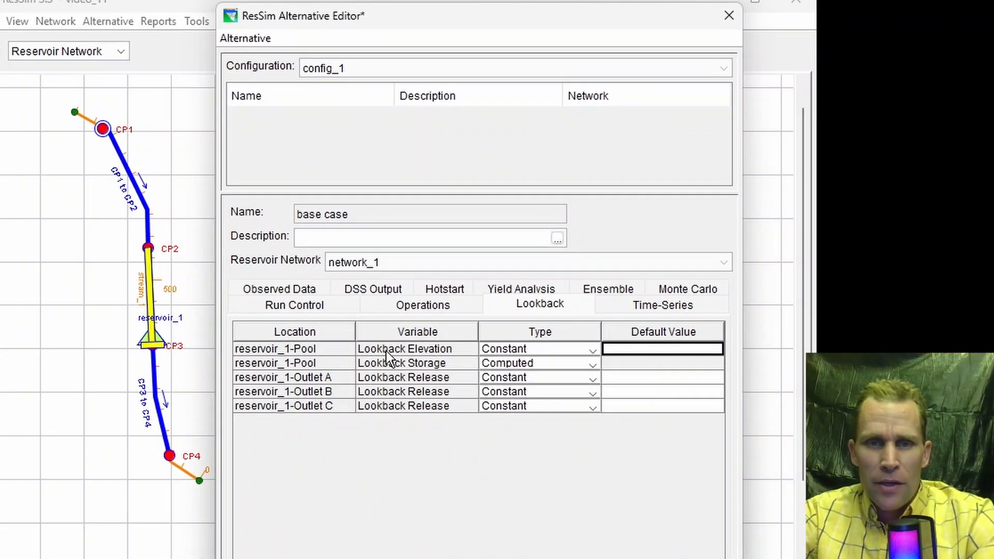
text(1480)
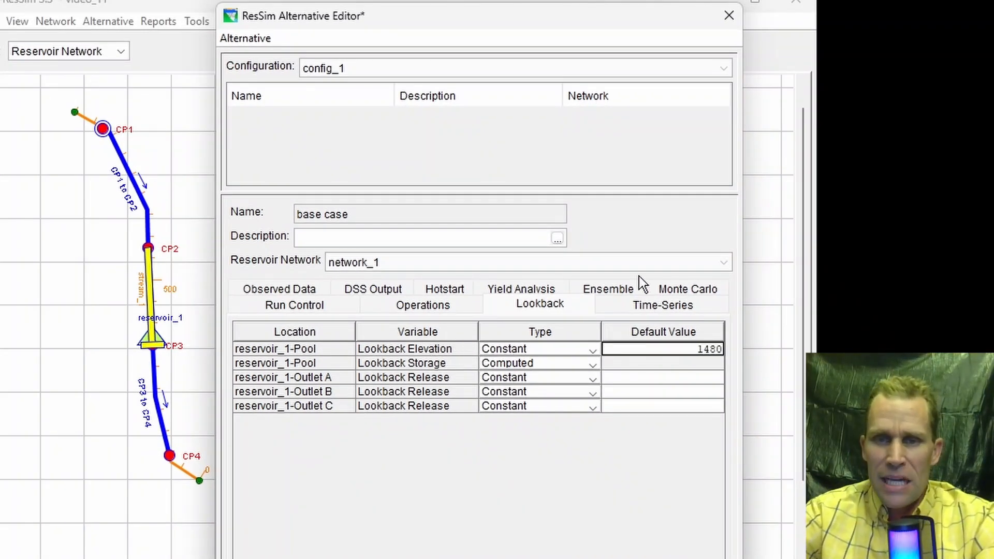
key(Return)
key(Return)
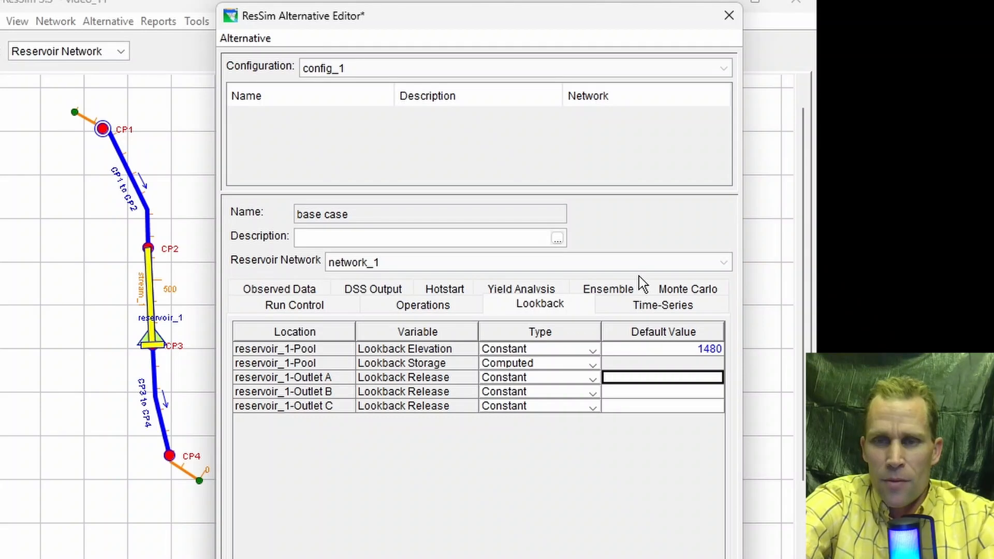
Set the constant lookback release of reservoir_1 Outlets A, B and C to 333 each
text(333)
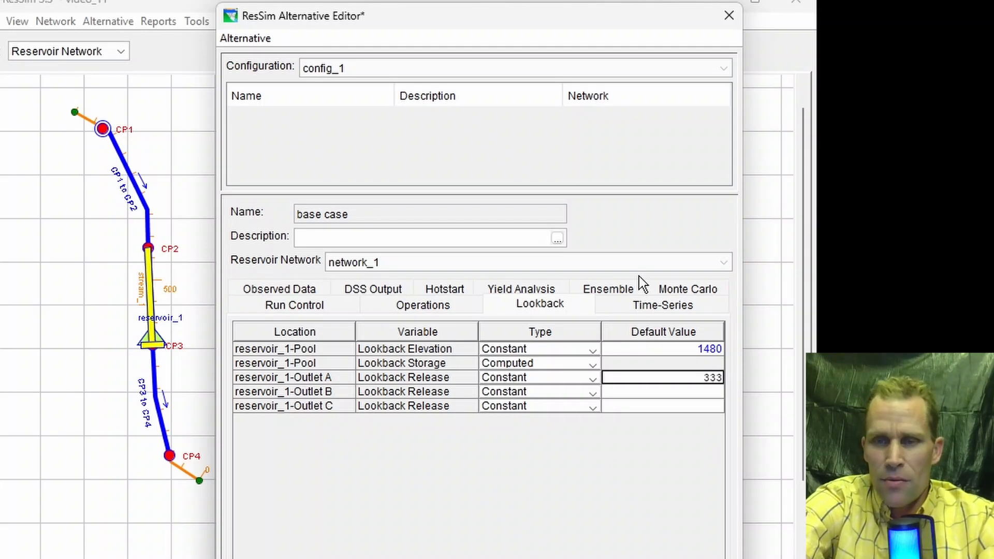
key(Return)
text(333)
key(Return)
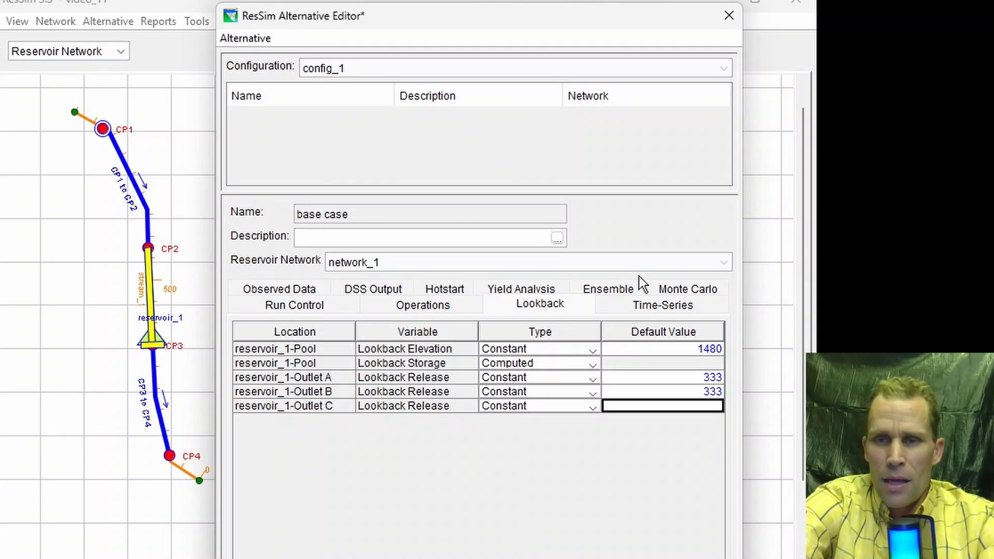
text(333)
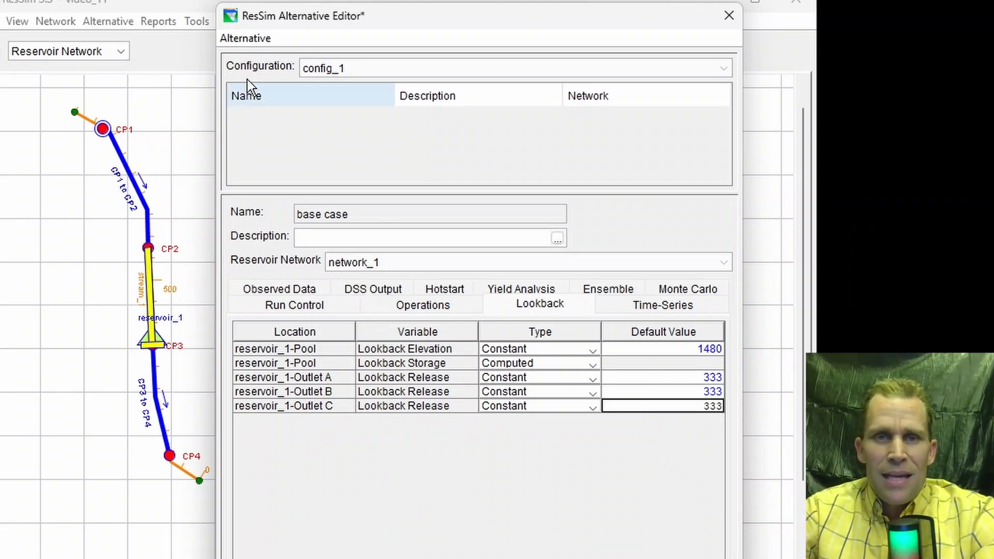
Save the base case alternative and close the Alternative Editor
click(242, 40)
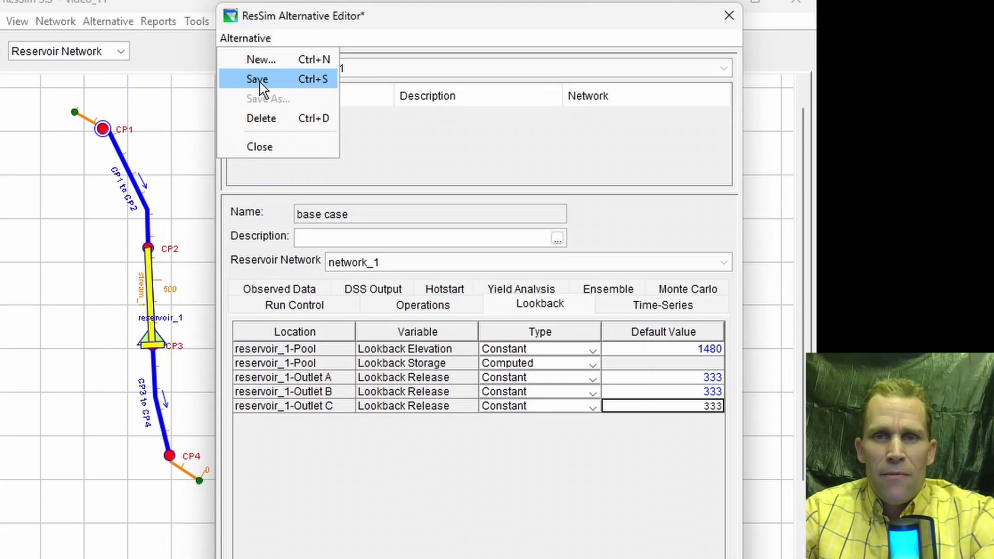
click(260, 80)
click(729, 15)
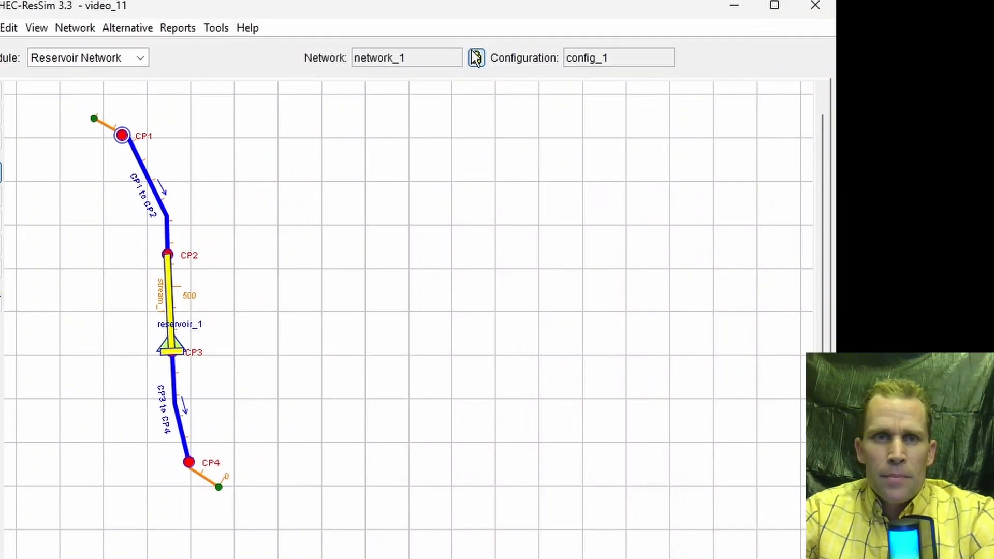
Save the reservoir network and switch to the Simulation module
click(56, 22)
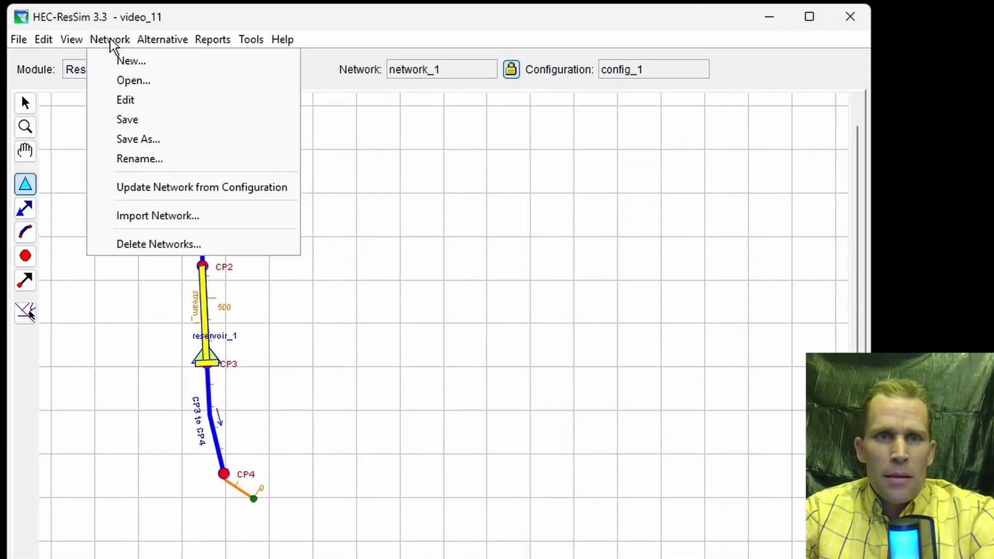
click(120, 118)
click(173, 77)
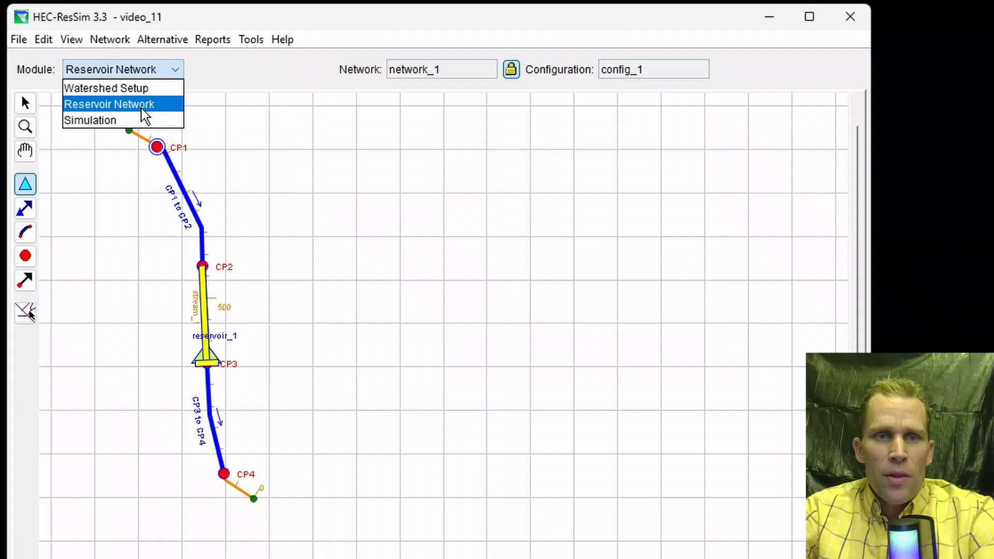
click(123, 128)
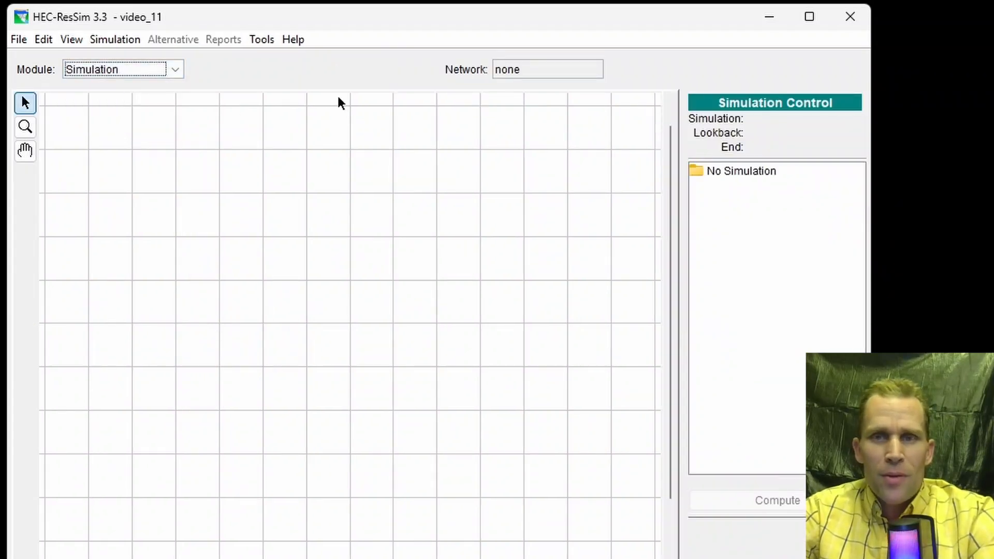
Start a new simulation and name it simultation_1
click(125, 40)
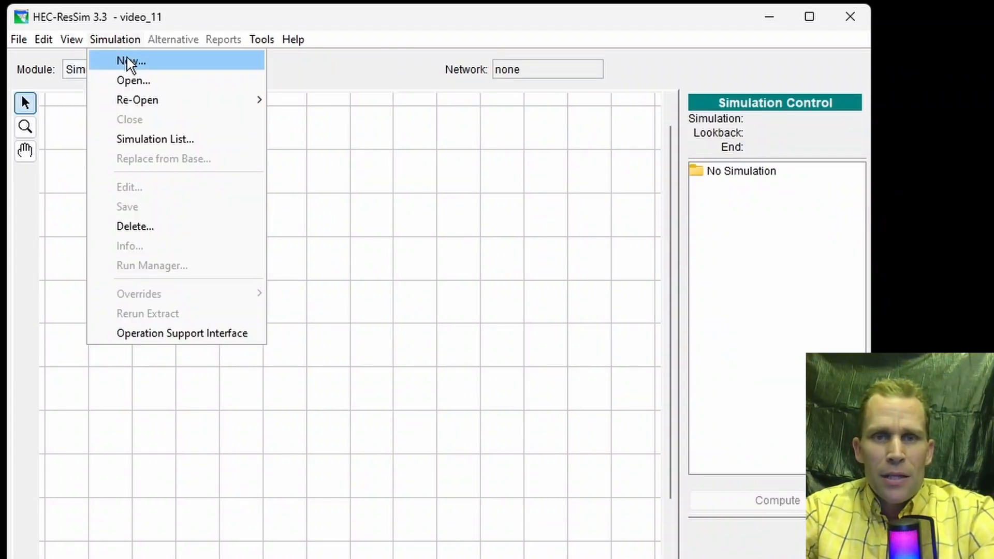
click(129, 62)
drag(382, 185, 148, 193)
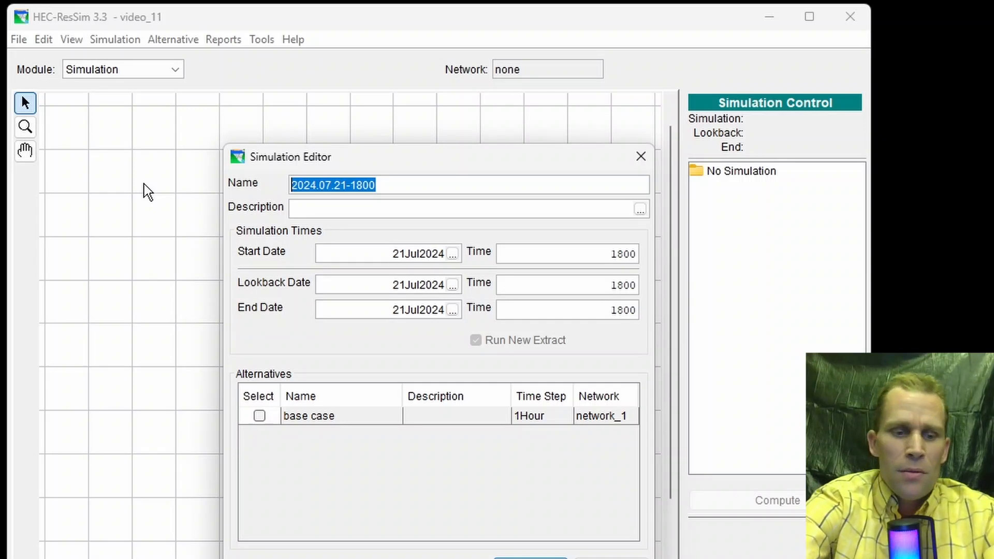
text(simultation_1)
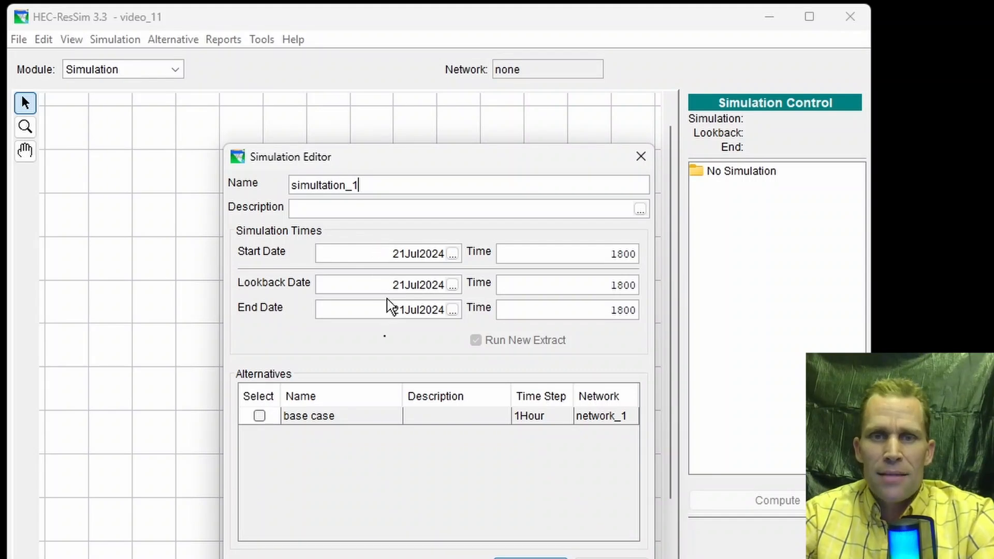
Set the simulation's start date to 01MAY2024 and its start time to 0200
drag(386, 253, 461, 262)
text(01MAY)
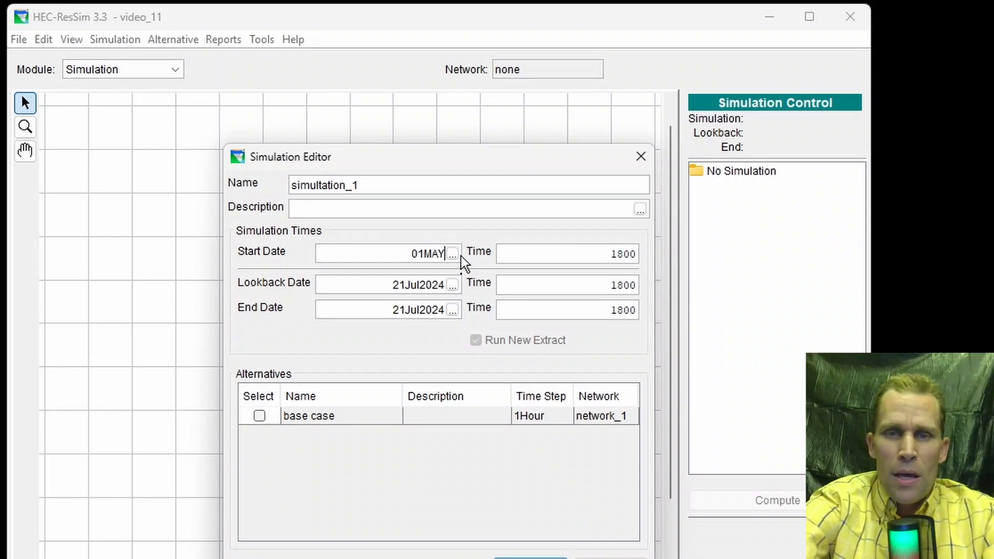
text(2024)
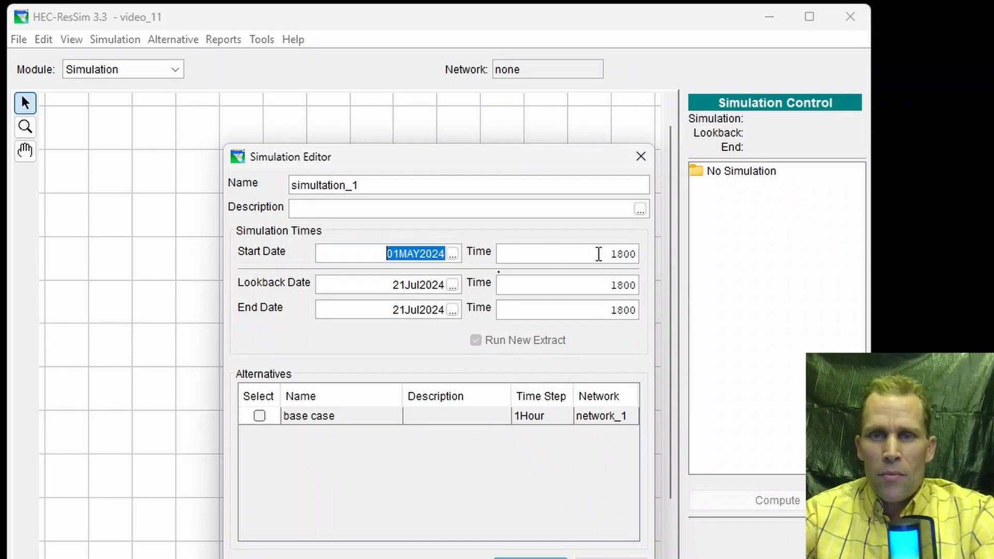
key(Tab)
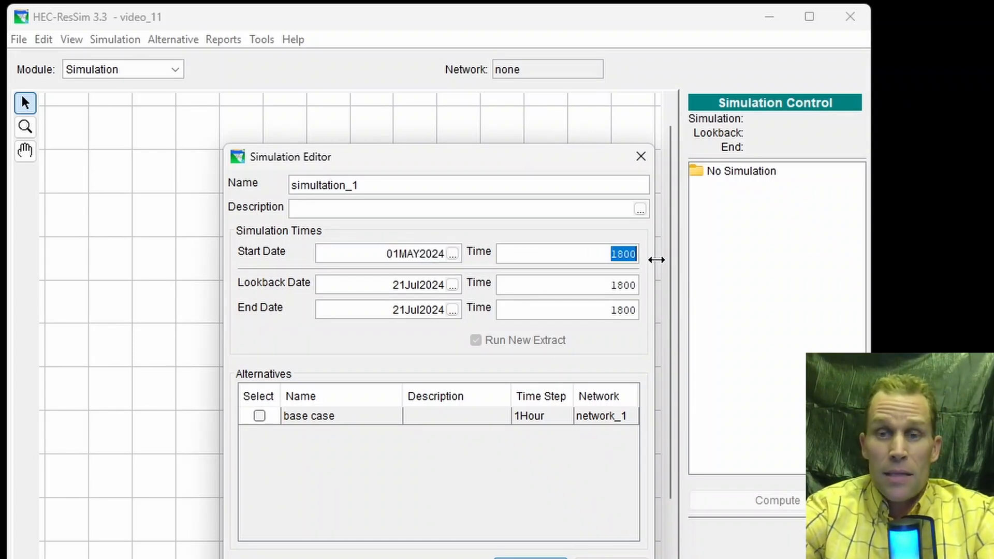
text(02)
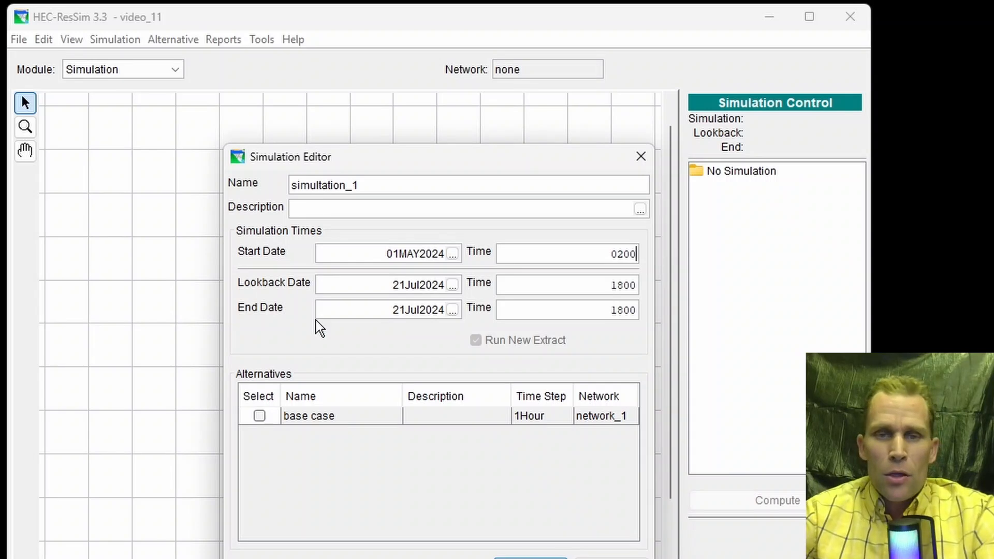
Set the simulation's lookback date to 01MAY2024 and its lookback time to 0100
click(348, 284)
text(01MAY2024)
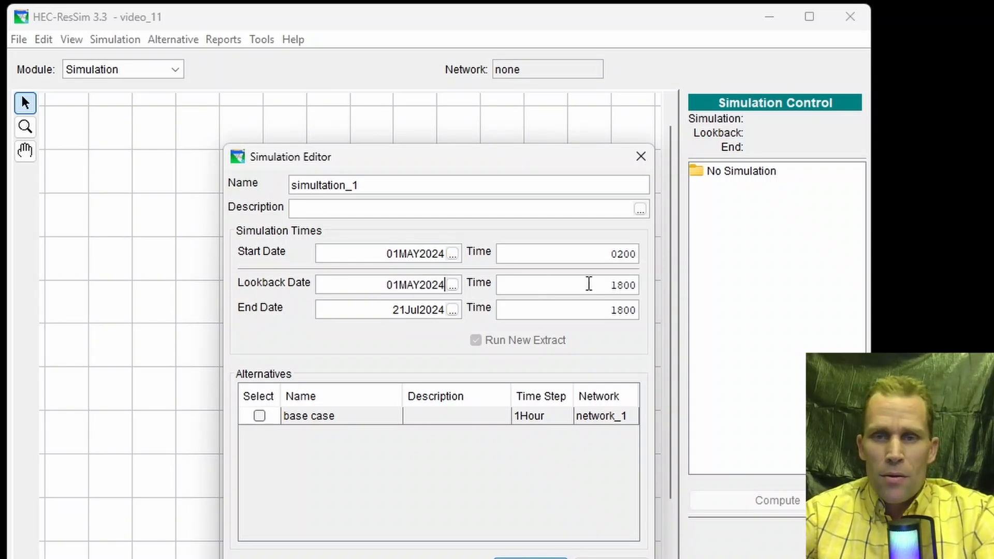
drag(611, 285, 637, 286)
text(0100)
Set the simulation's end date to 31MAY2024 and its end time to 2400
drag(386, 310, 469, 309)
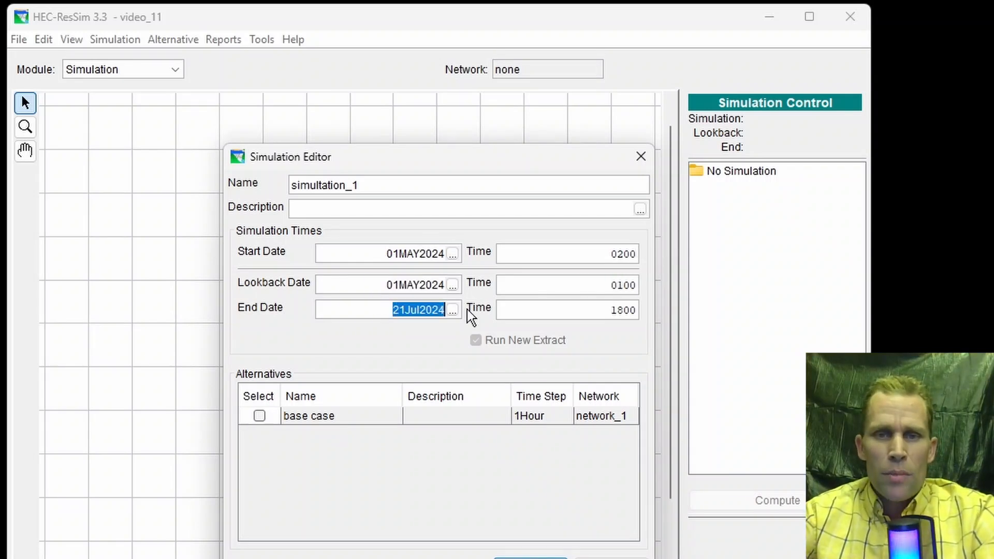
text(01MAY2024)
drag(392, 310, 386, 310)
text(3)
key(Tab)
text(2400)
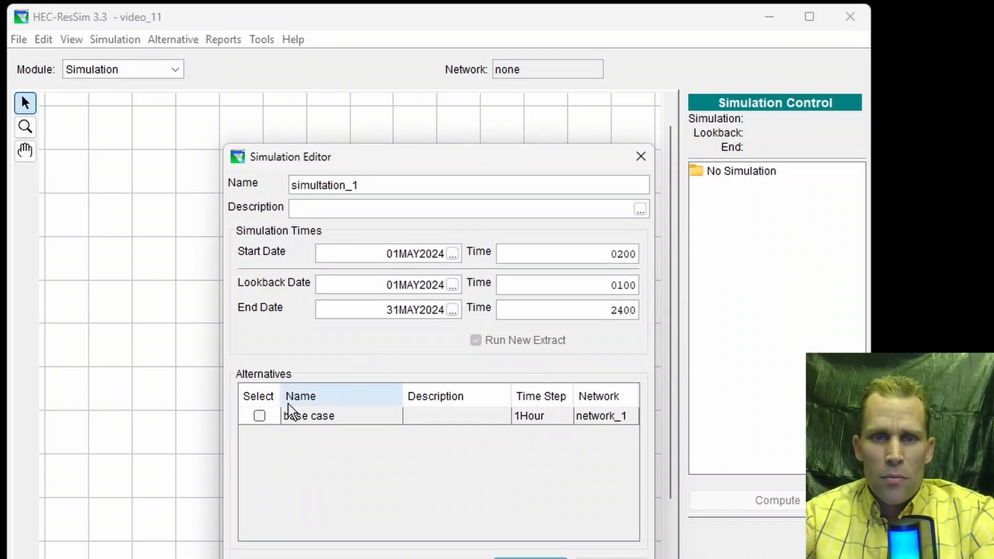
Include the base case alternative in the simulation and accept the simulation settings
click(260, 416)
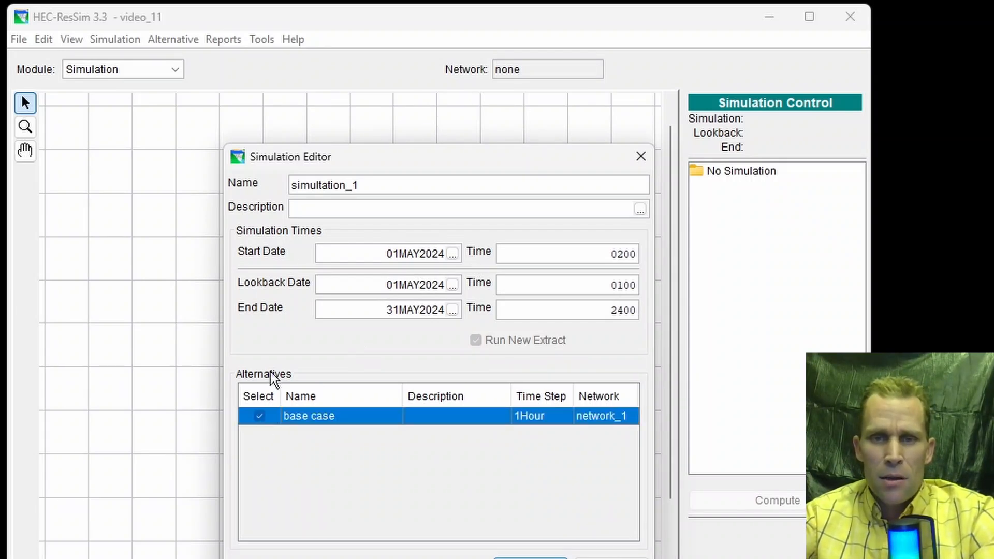
click(534, 513)
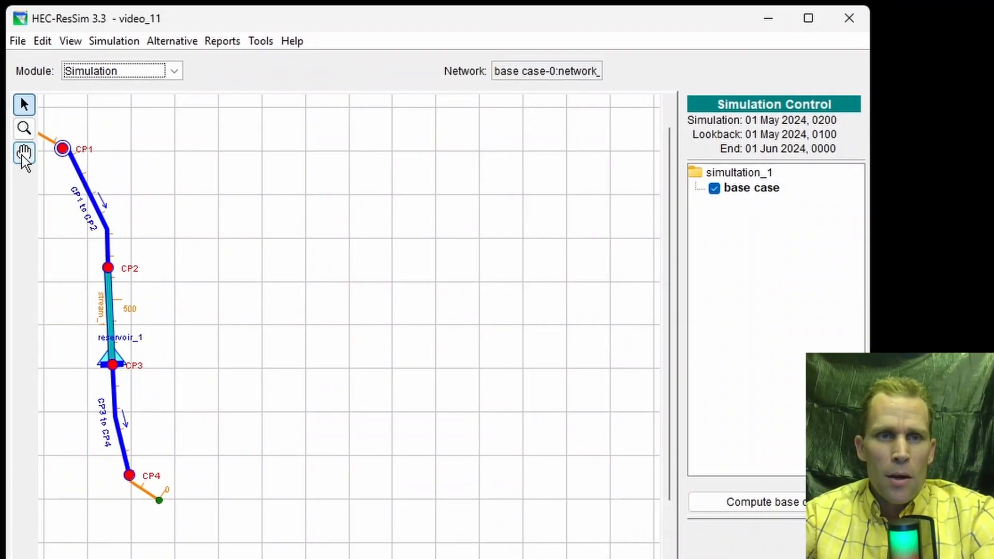
Compute the base case alternative and review the compute messages
click(24, 149)
drag(200, 161, 281, 185)
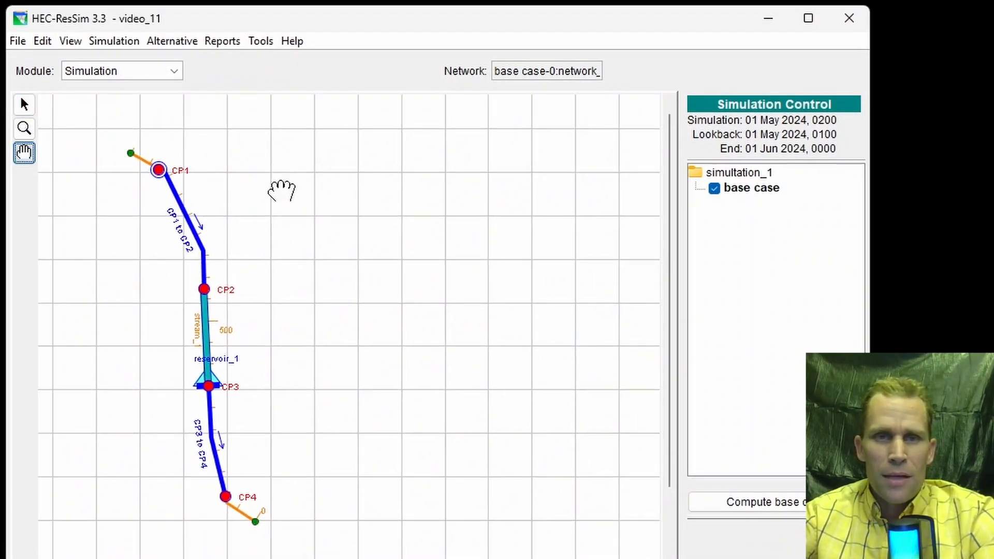
click(24, 104)
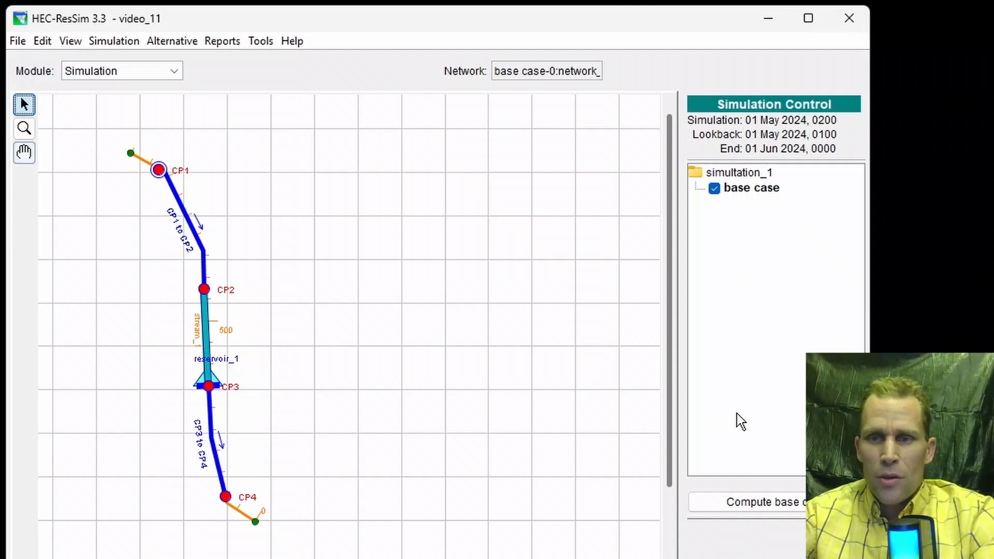
click(773, 500)
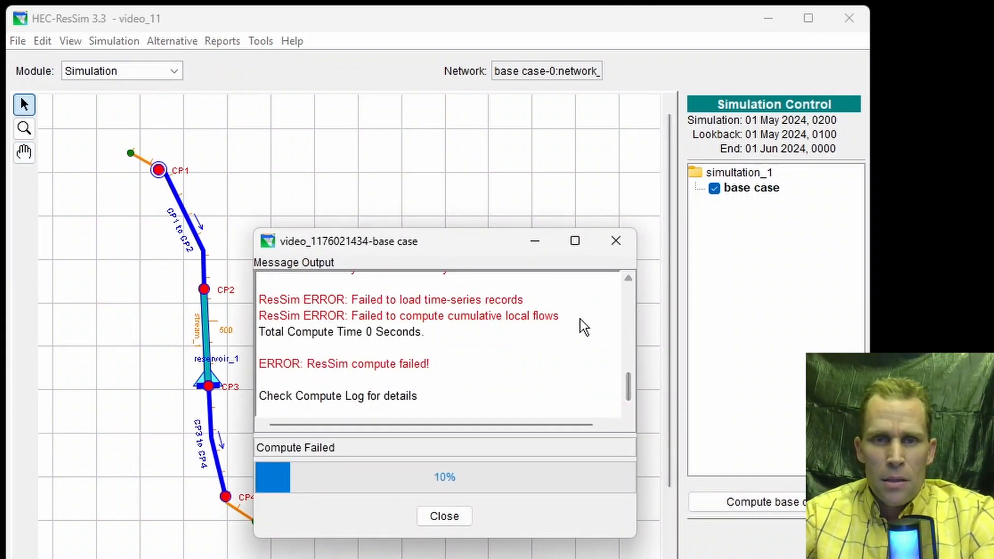
scroll(567, 364, up, 1)
scroll(567, 364, up, 1)
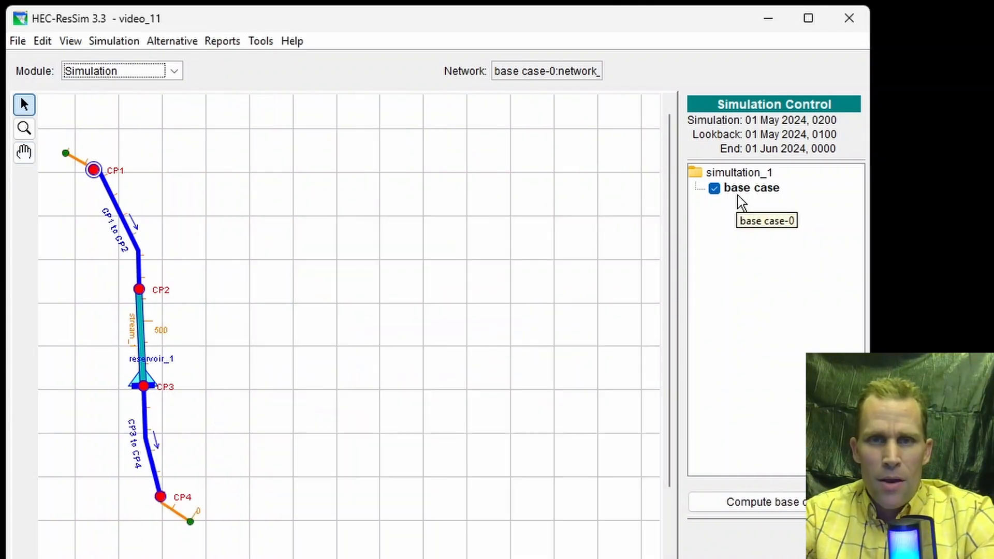
right_click(738, 191)
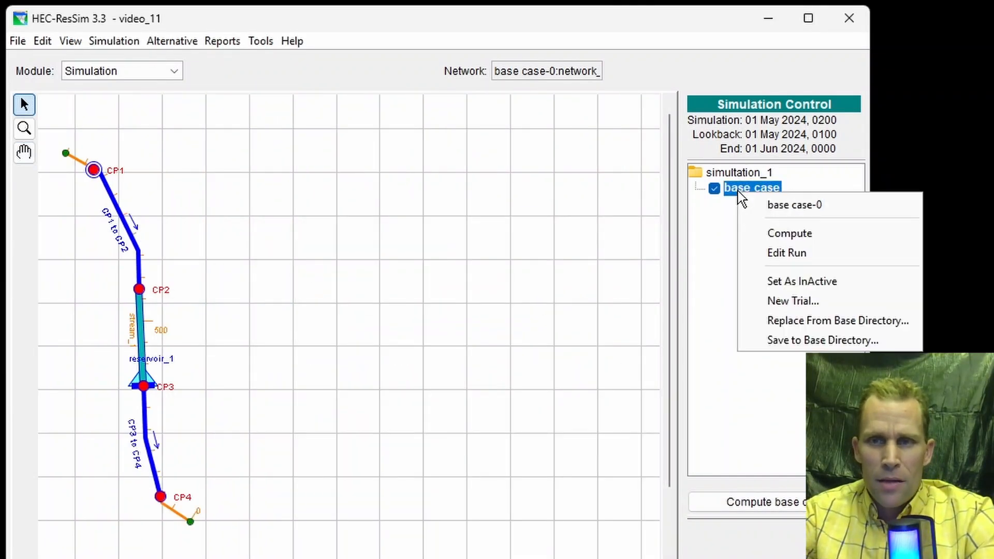
click(775, 255)
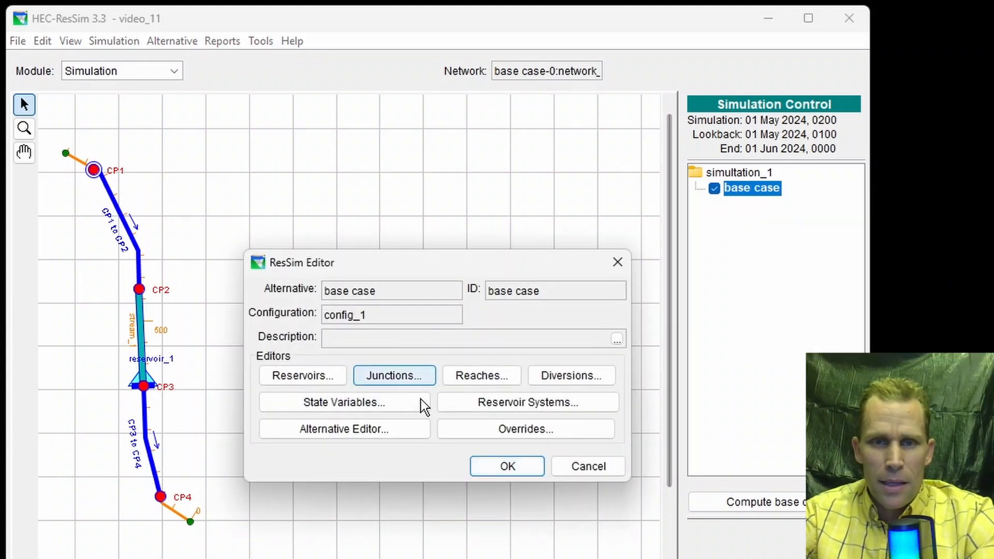
click(346, 429)
Switch to HEC-DSSVue and open timeseries_data.dss from the video_11 folder
key(super)
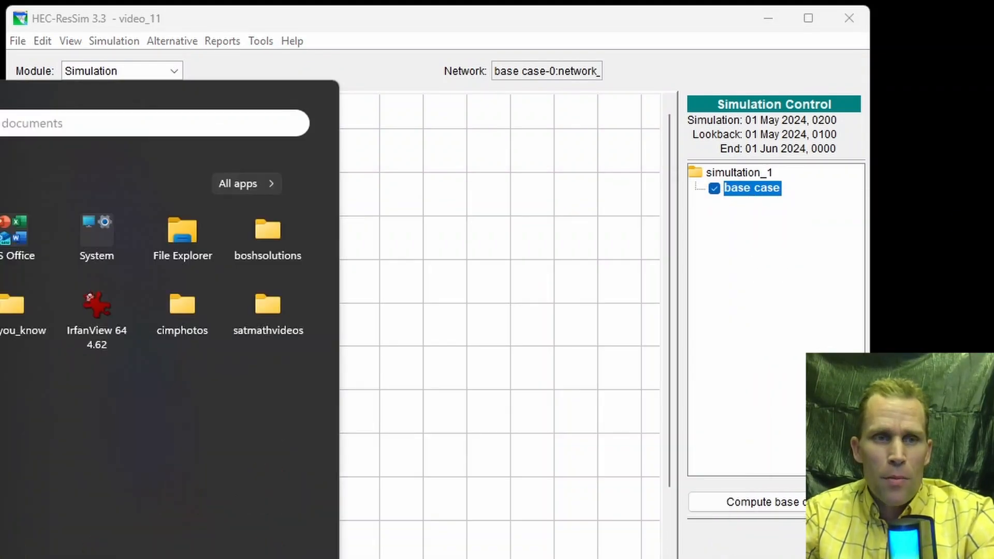
click(1, 231)
click(1, 355)
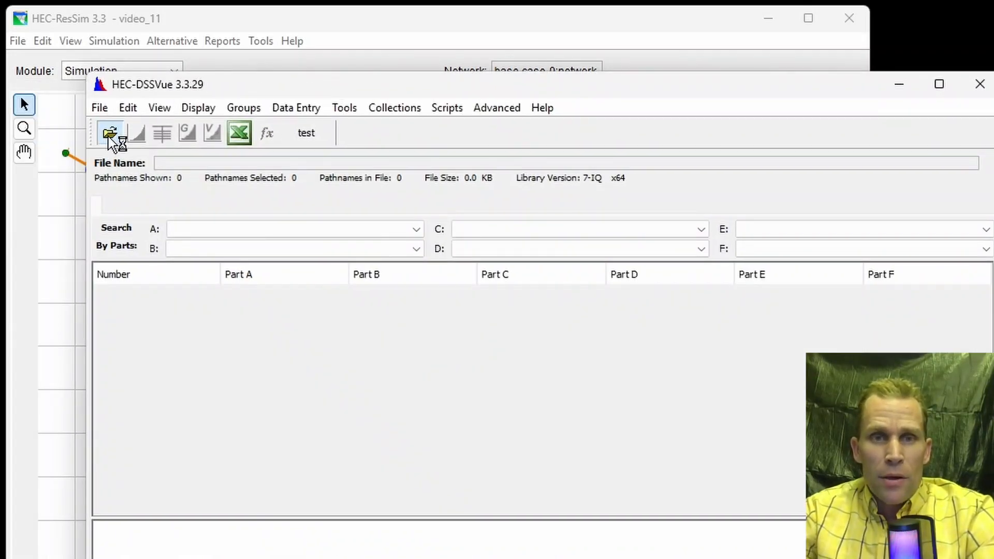
click(108, 136)
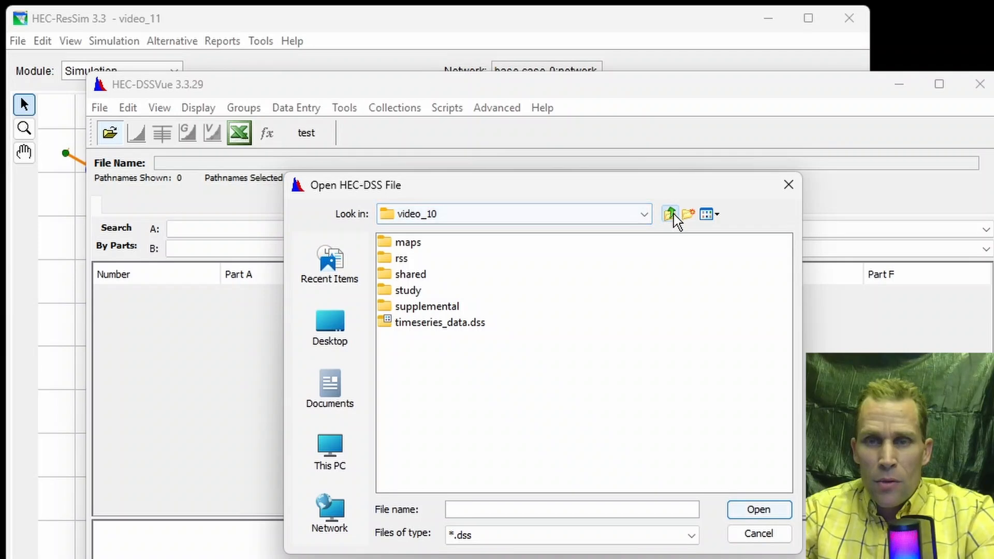
click(672, 214)
double_click(432, 402)
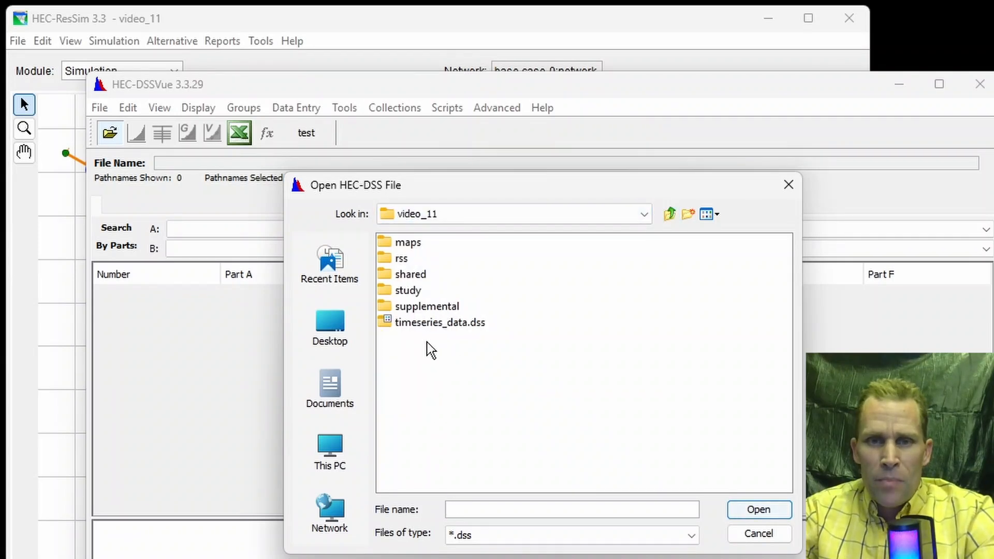
click(436, 324)
click(738, 509)
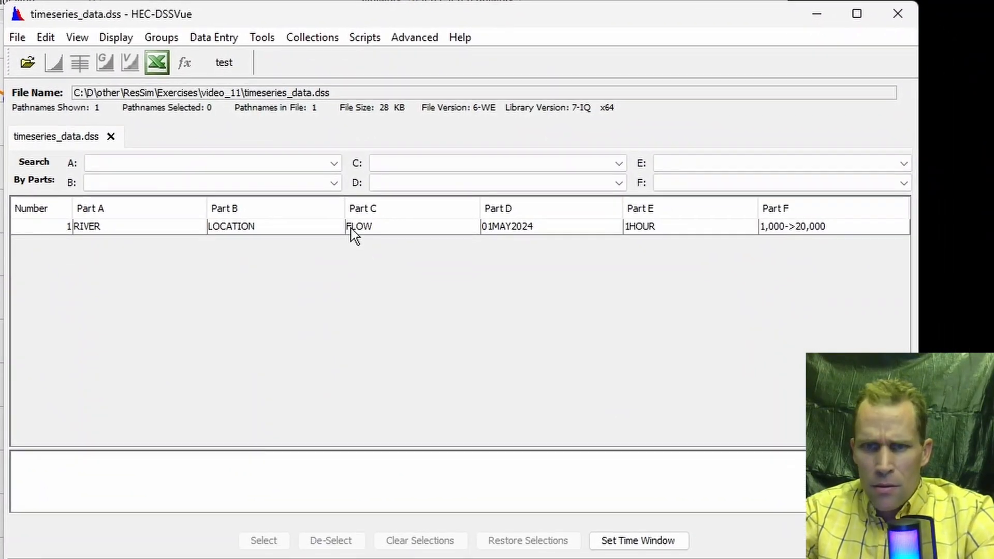
Copy the RIVER LOCATION FLOW record into simulation.dss in the rss/simultation_1 folder, and close HEC-DSSVue
click(369, 243)
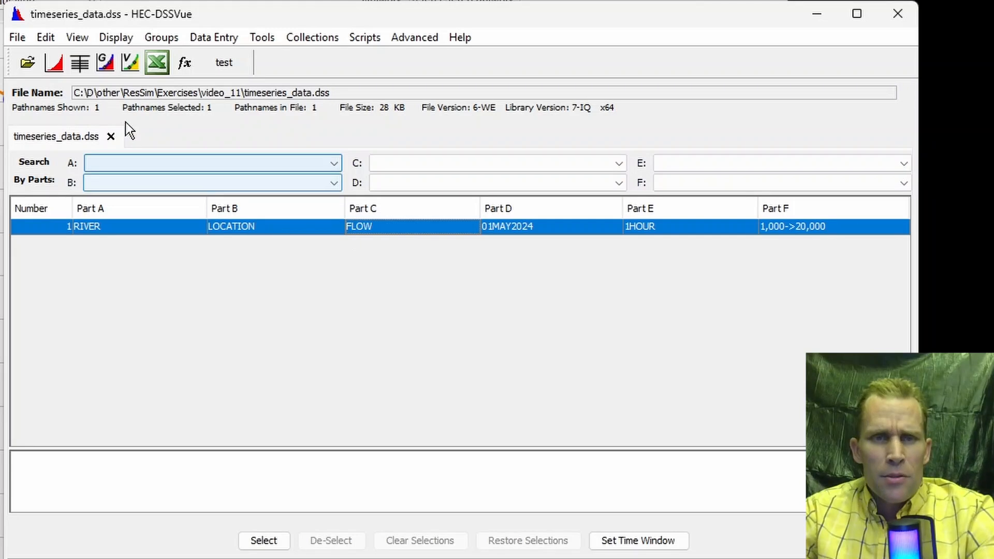
click(45, 37)
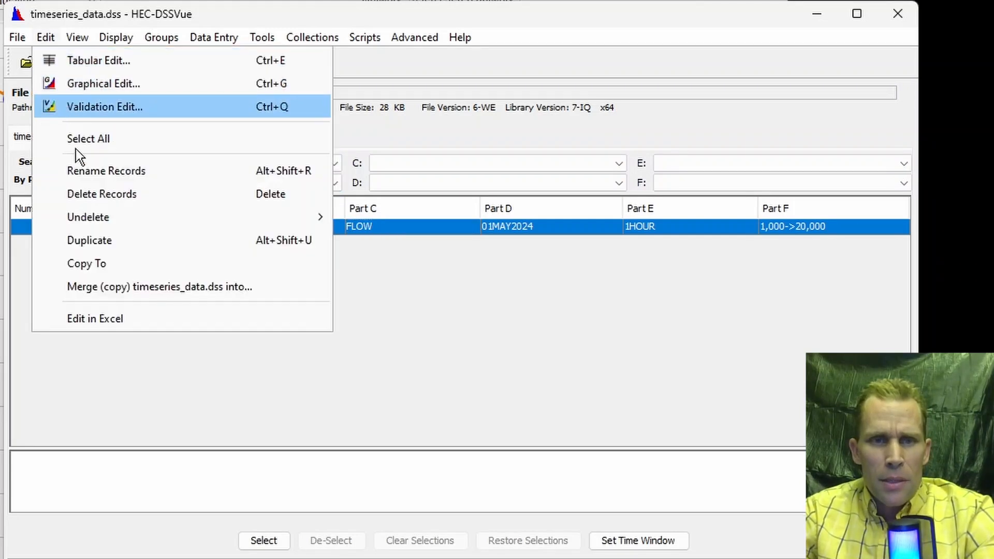
click(98, 262)
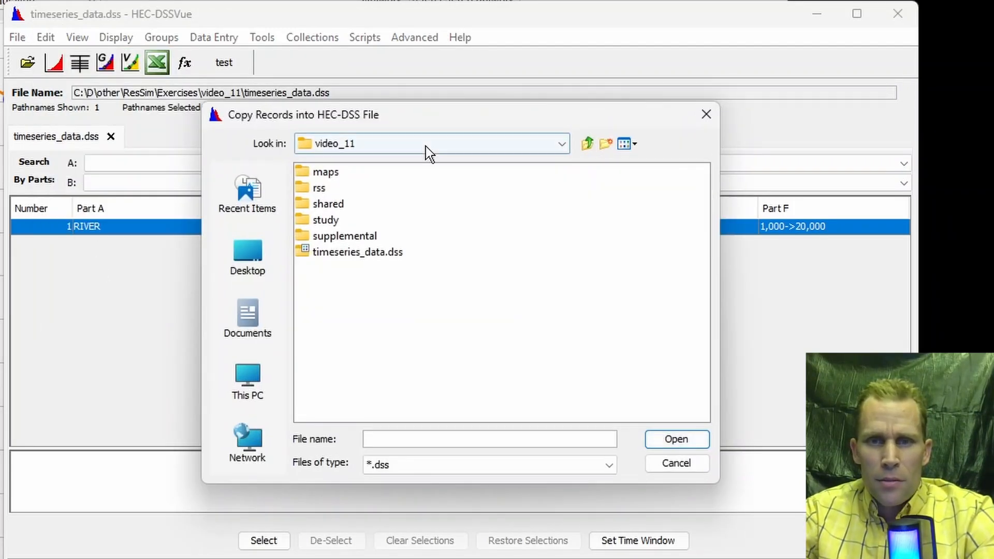
double_click(324, 189)
double_click(332, 174)
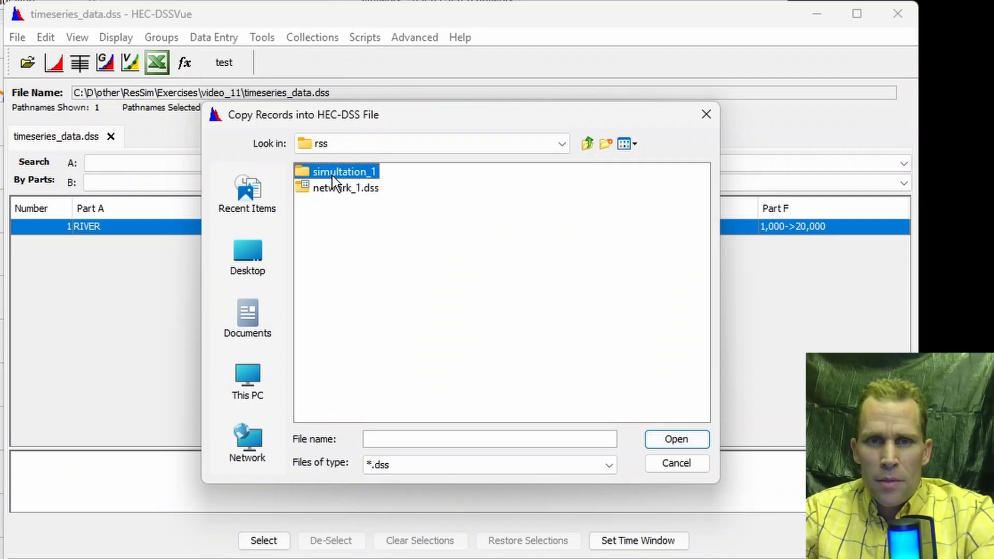
click(345, 254)
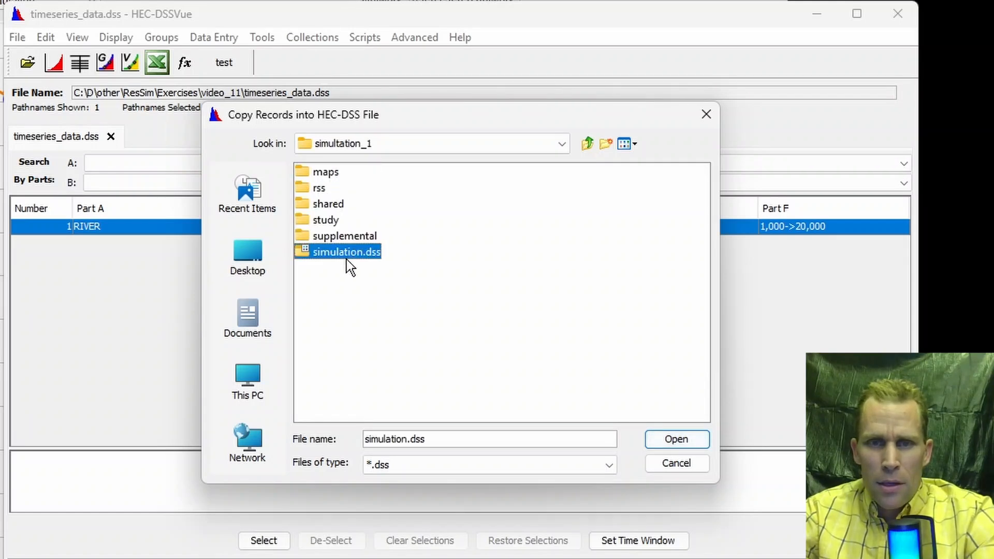
click(661, 438)
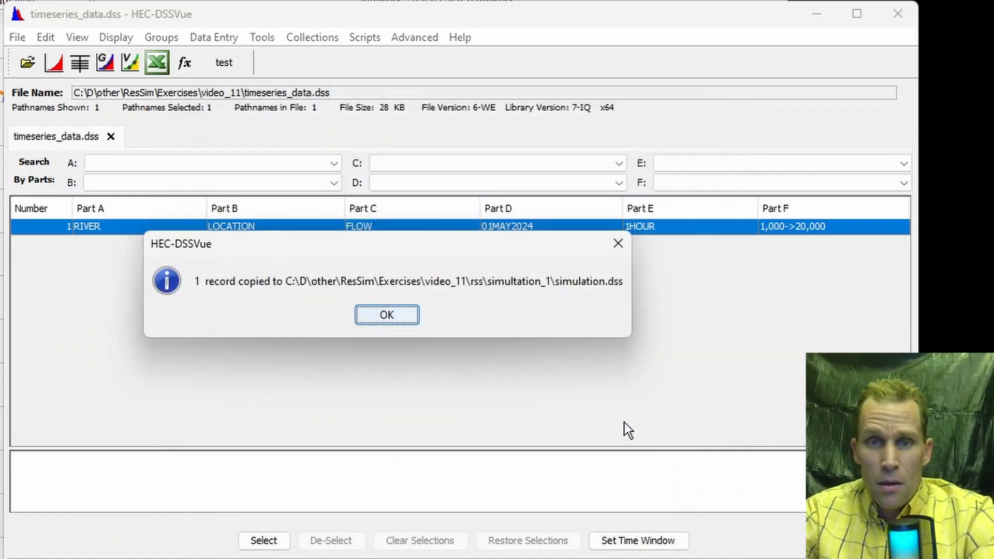
click(377, 315)
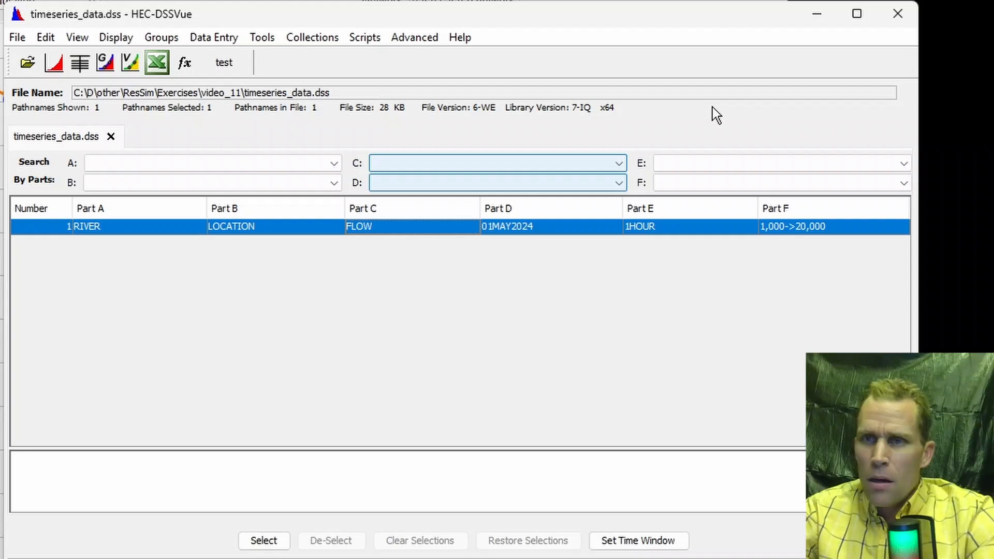
click(888, 16)
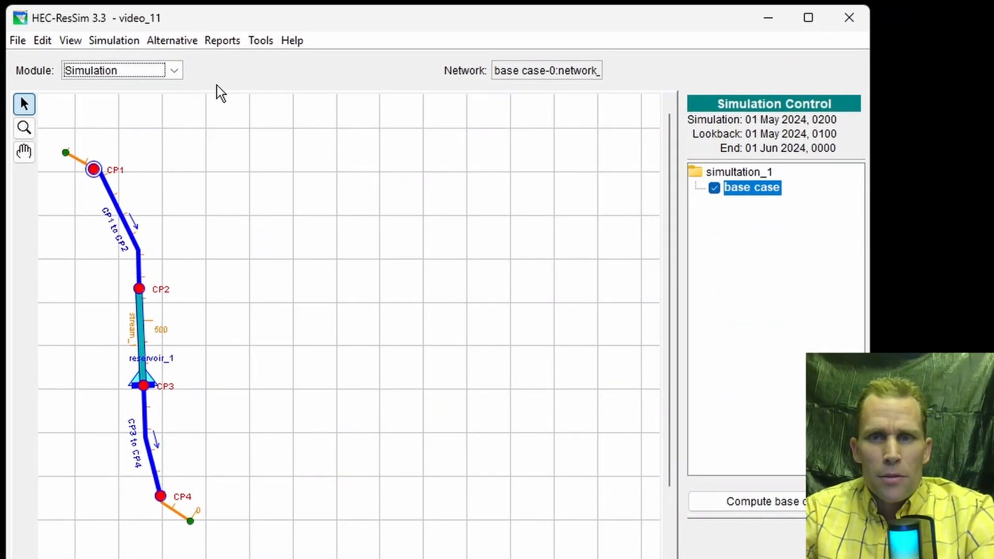
In HEC-ResSim, edit the base case run's alternative and open DSS path selection for the inflow at CP1 time series
right_click(740, 188)
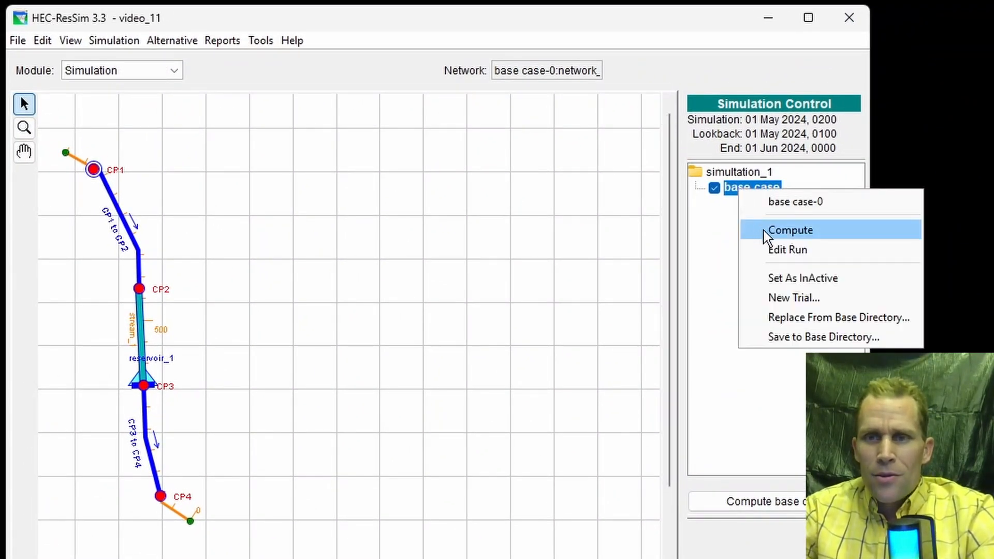
click(775, 251)
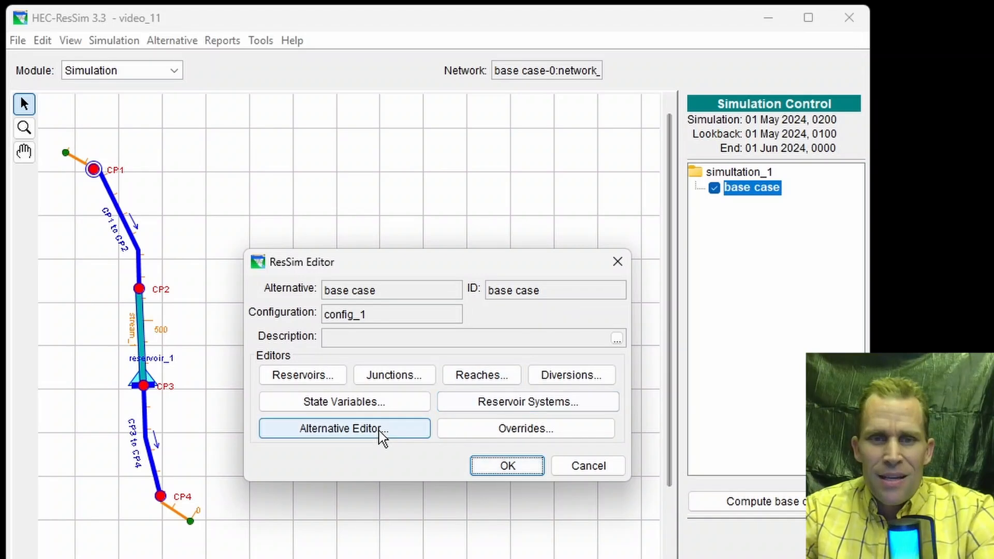
click(378, 430)
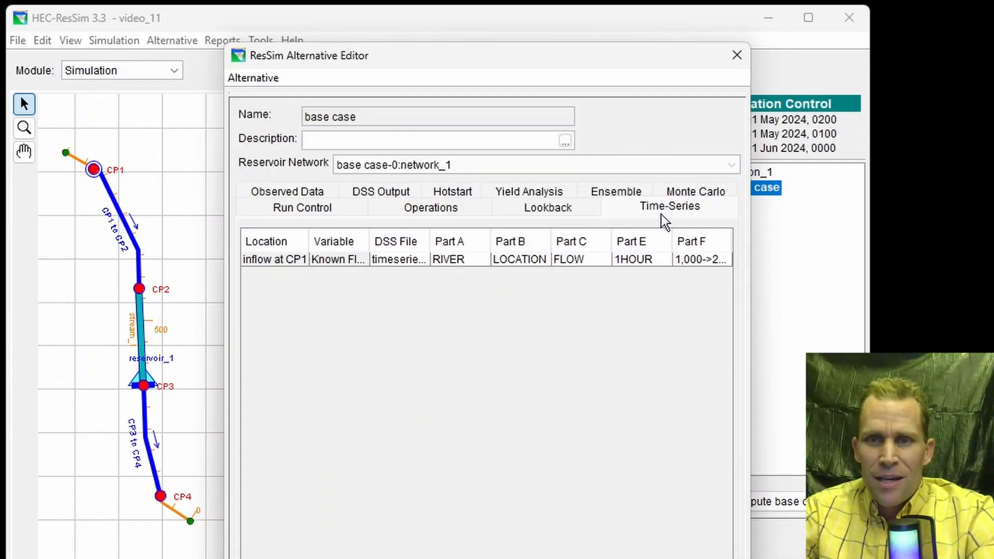
click(575, 259)
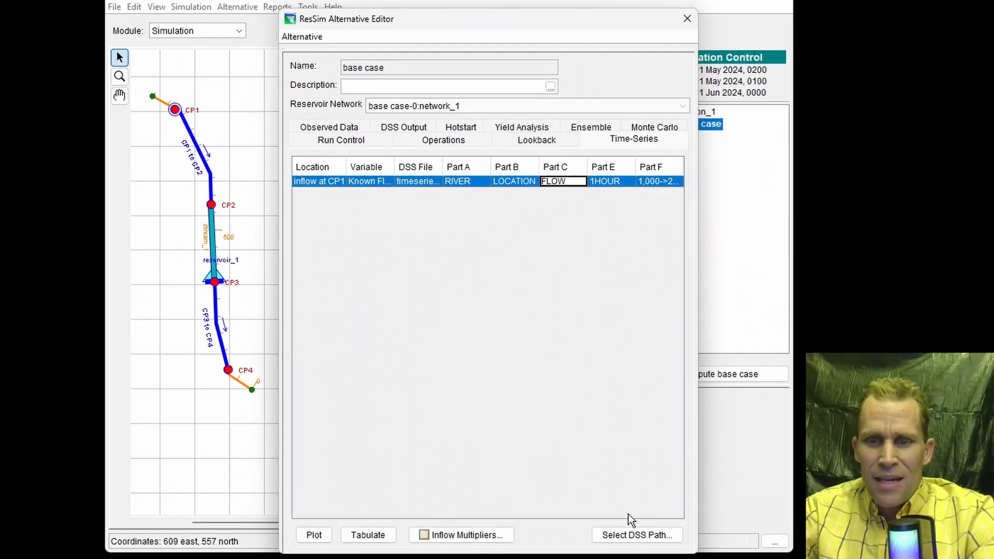
click(637, 534)
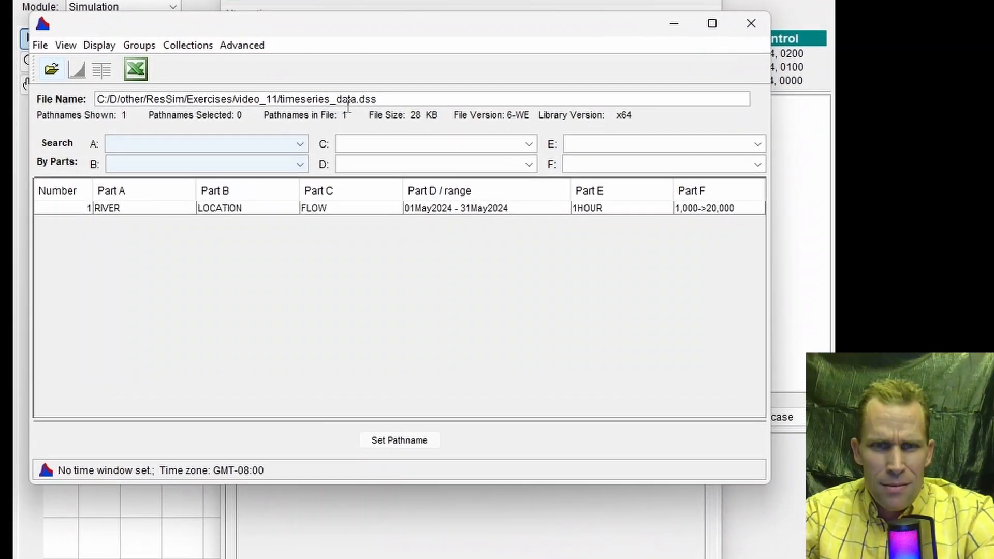
Assign the RIVER LOCATION FLOW record from simulation.dss in rss/simultation_1 as the inflow pathname and close the path selector
drag(410, 108, 132, 112)
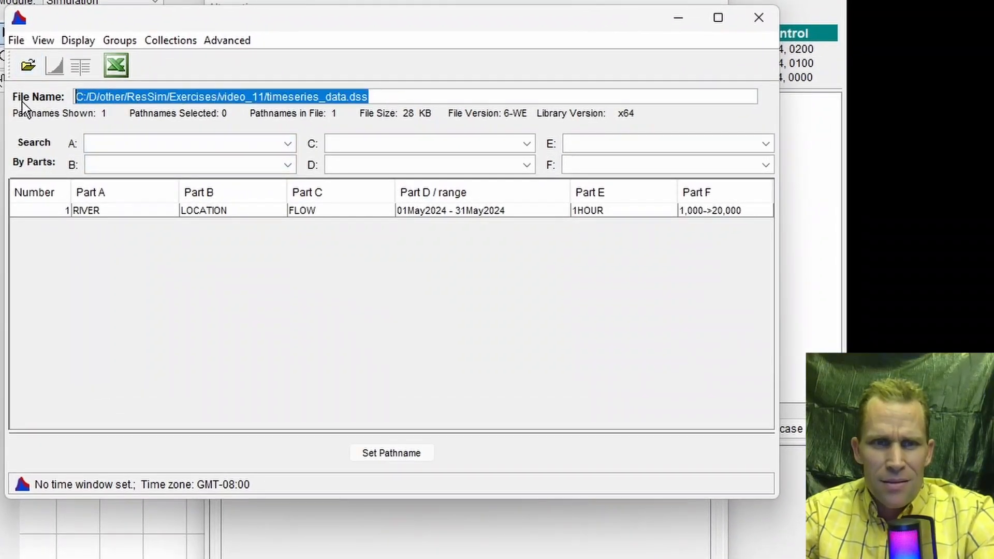
click(23, 64)
double_click(206, 147)
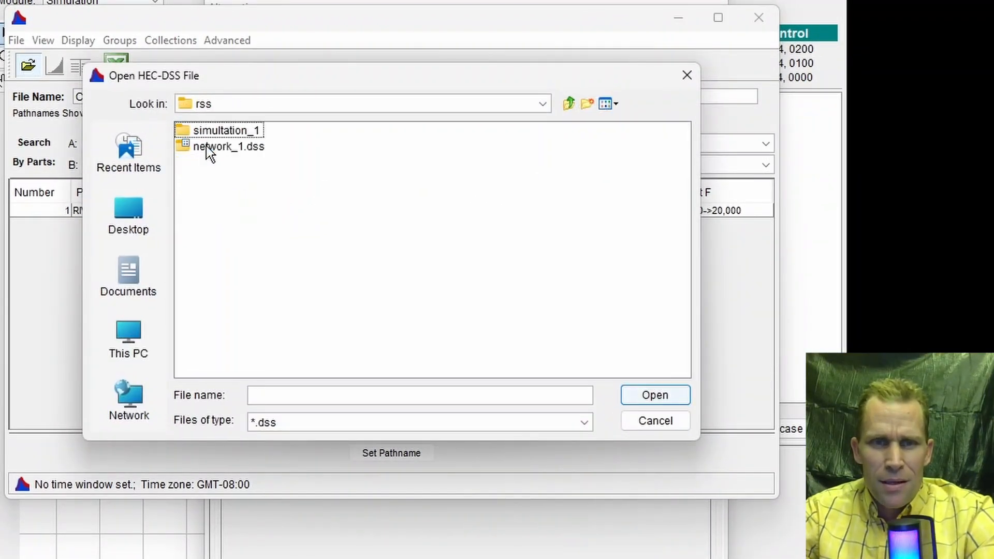
double_click(204, 133)
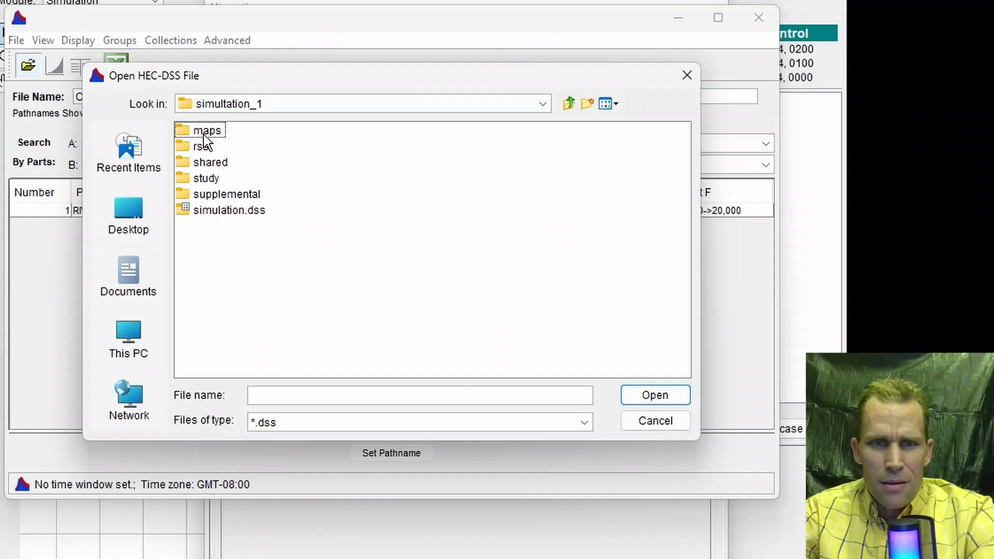
click(221, 210)
click(655, 394)
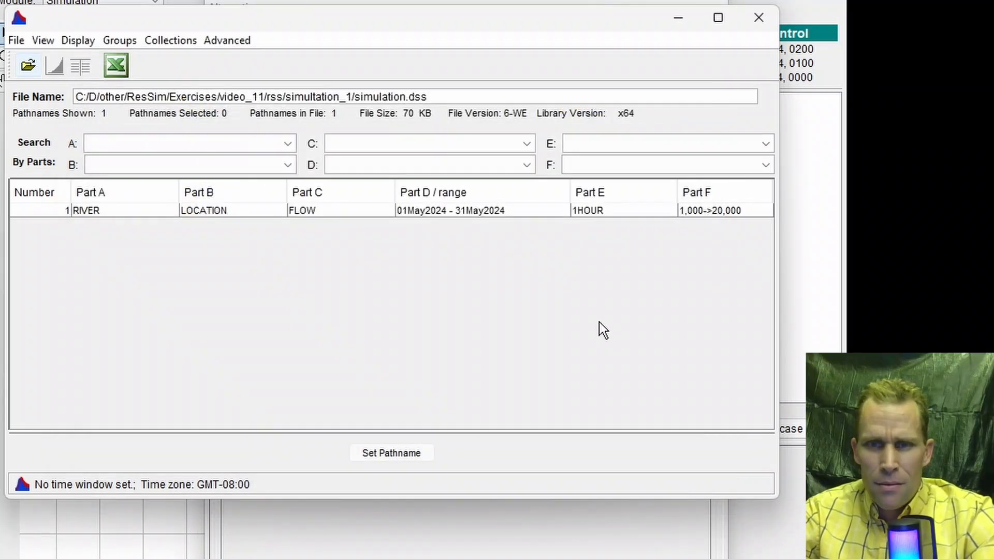
click(502, 214)
click(405, 451)
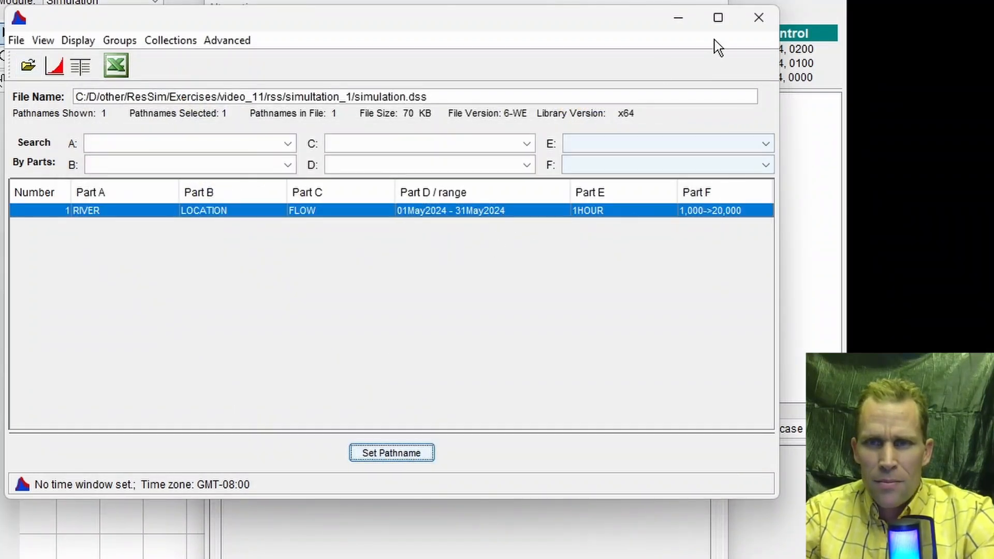
click(759, 18)
Save the edited alternative, closing its editors, and recompute the base case
click(234, 8)
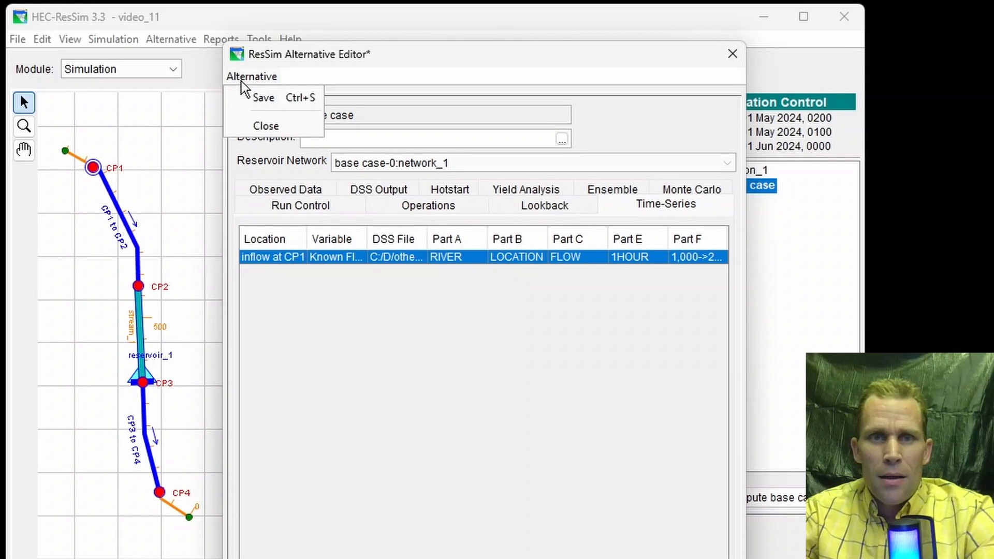
click(262, 97)
click(732, 54)
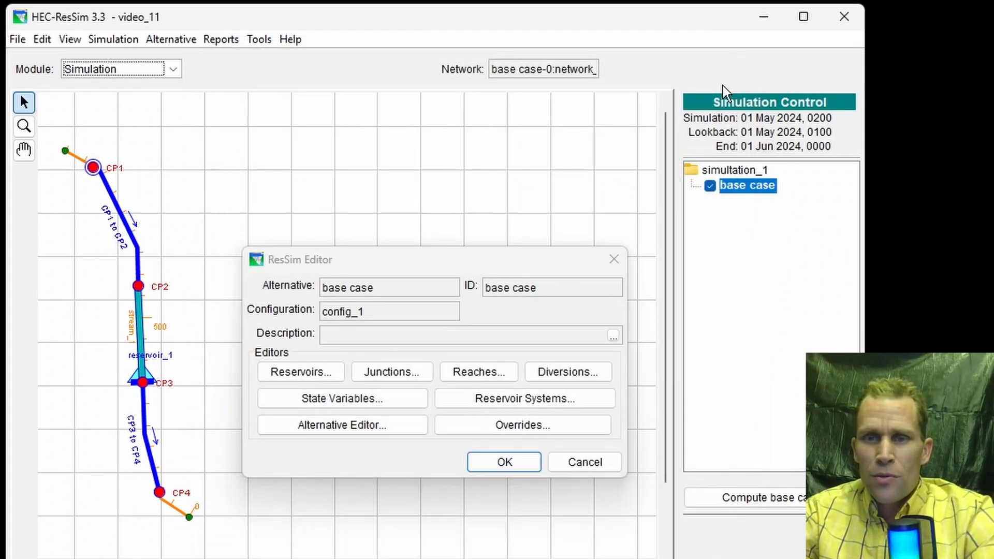
click(522, 466)
click(743, 500)
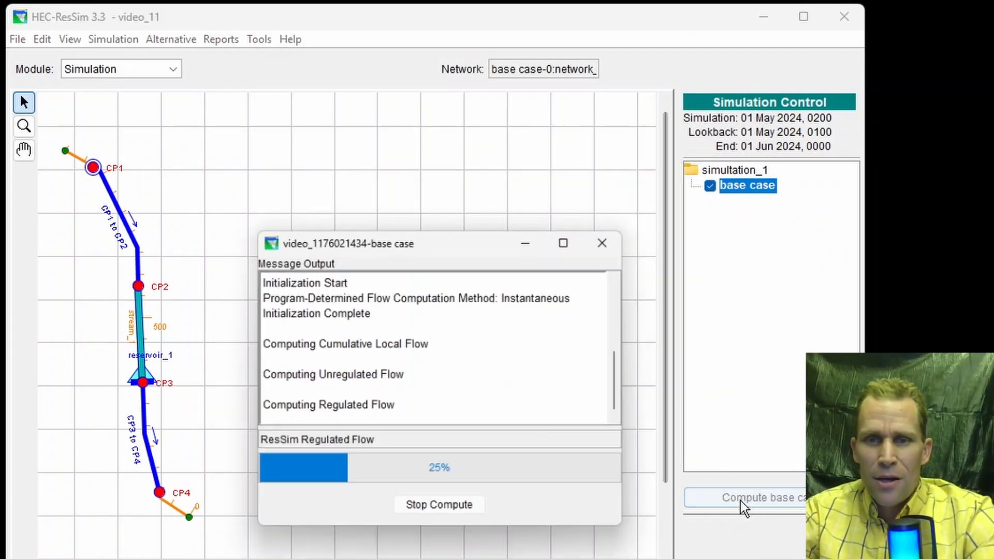
click(603, 244)
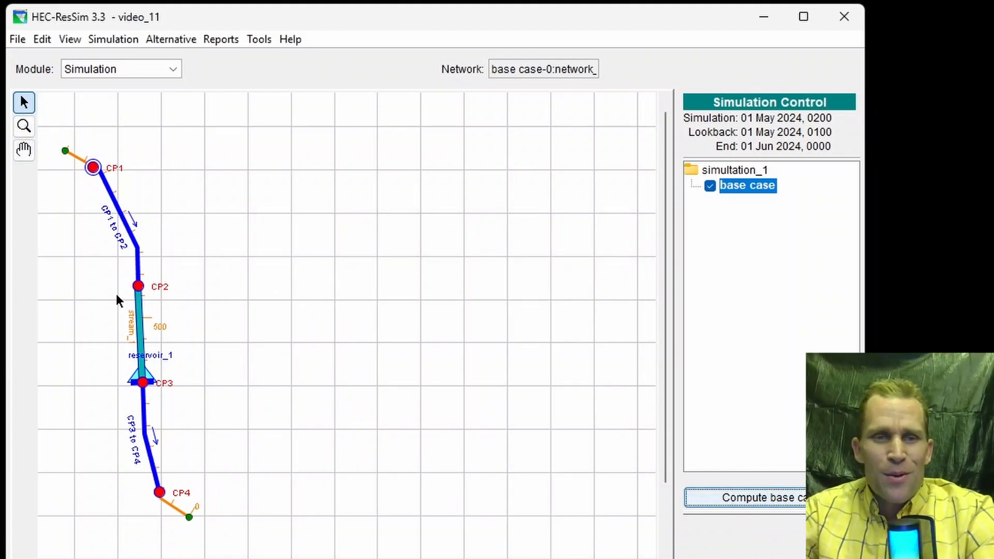
Plot the results for reservoir_1 in an enlarged window and examine its pool elevation, inflow and outflow curves
click(24, 104)
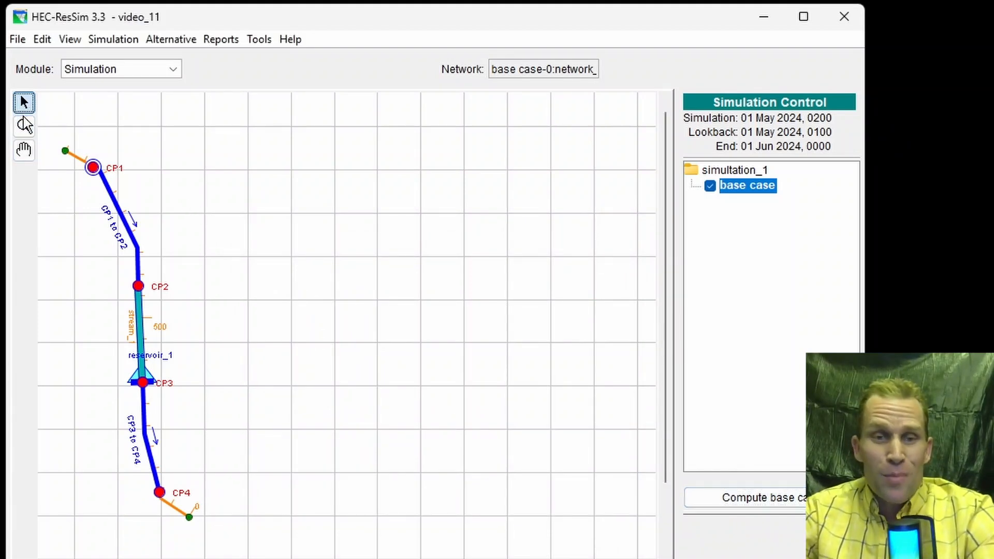
right_click(141, 375)
click(188, 428)
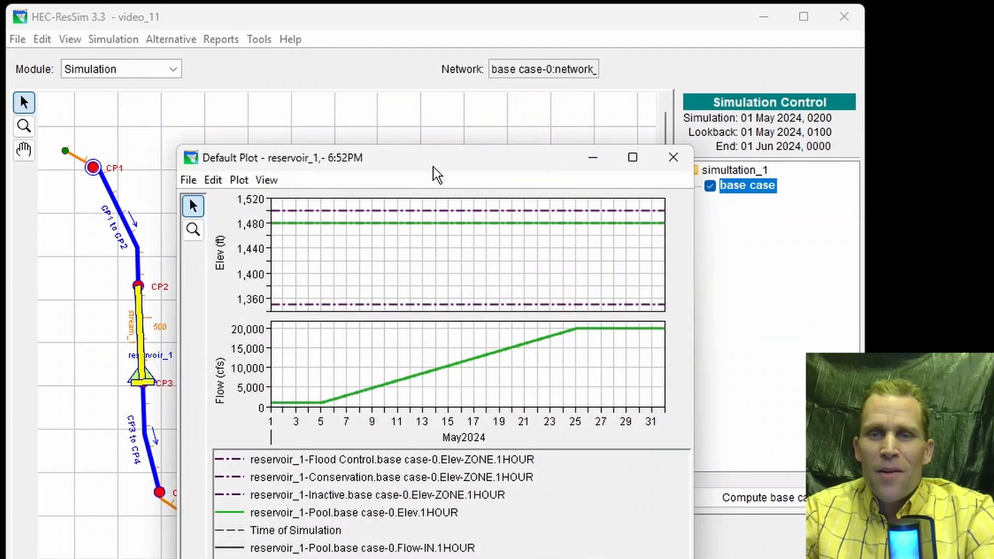
drag(477, 166, 570, 5)
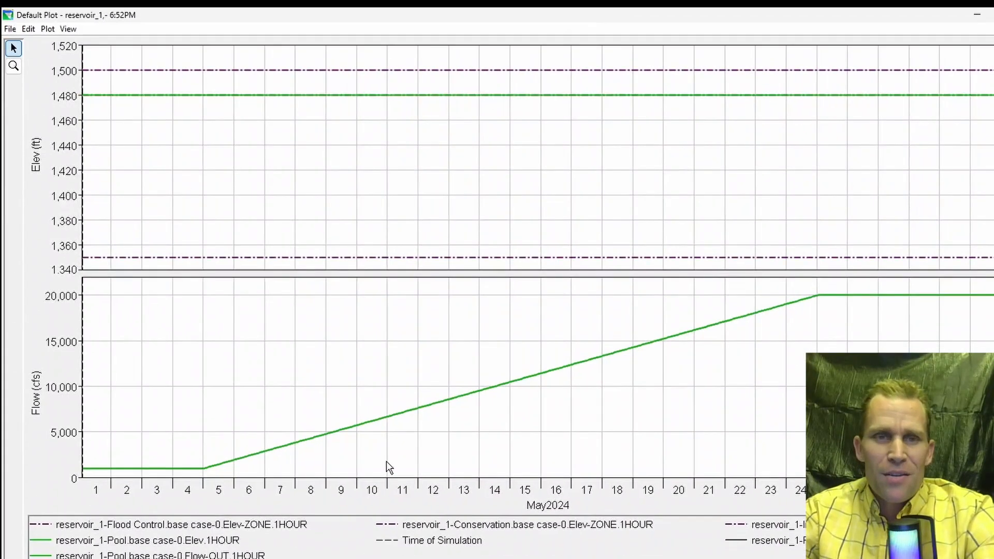
click(184, 542)
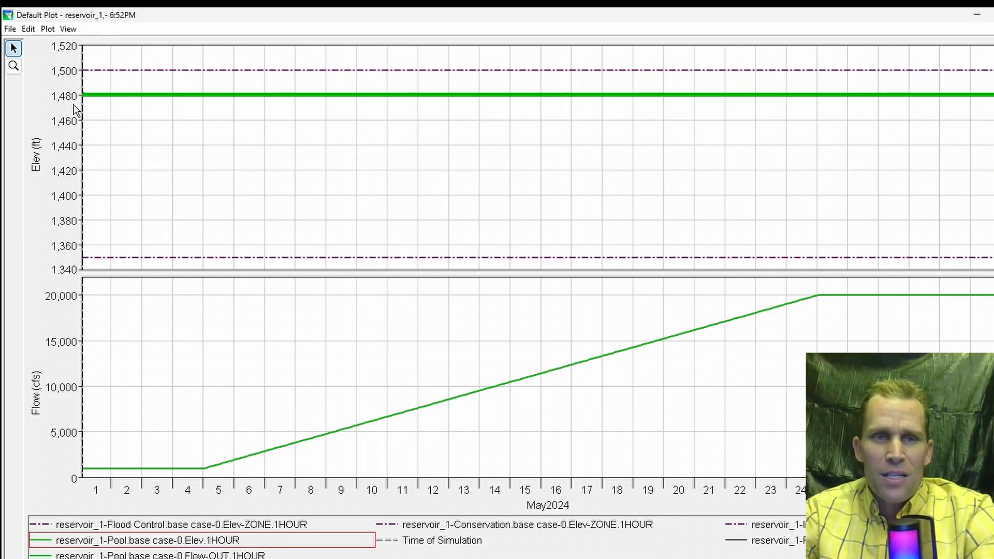
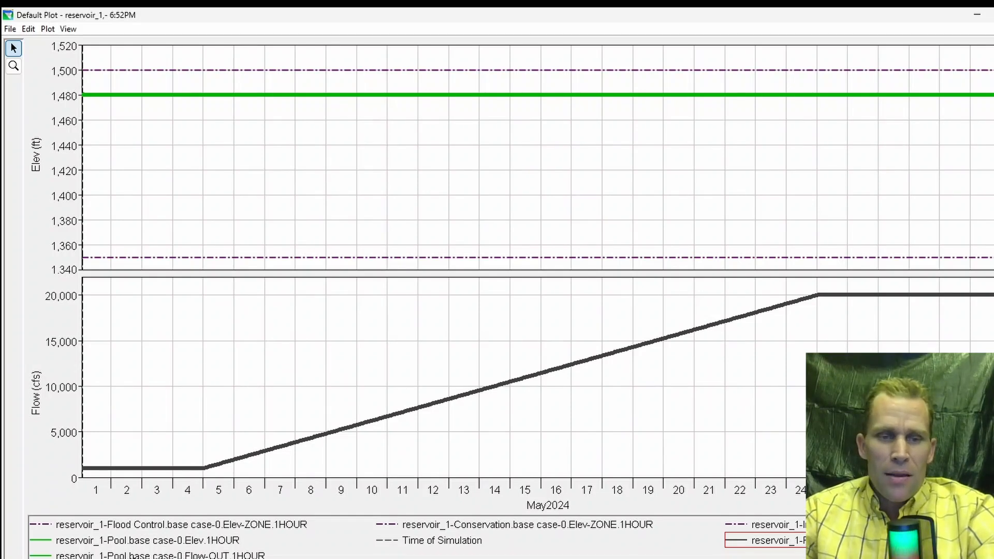
click(161, 556)
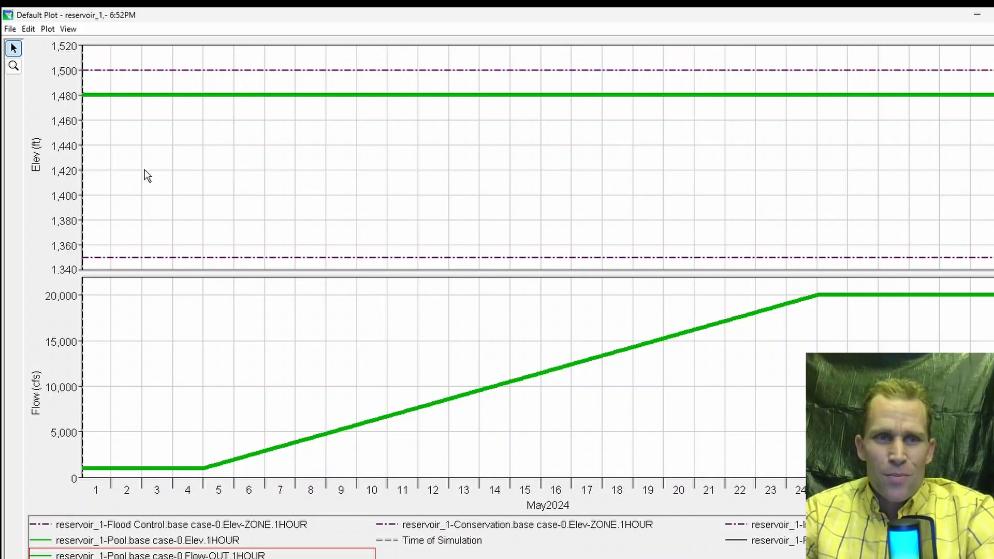
Leave the default plot and plot the releases for reservoir_1 in an enlarged window
mouse_move(993, 95)
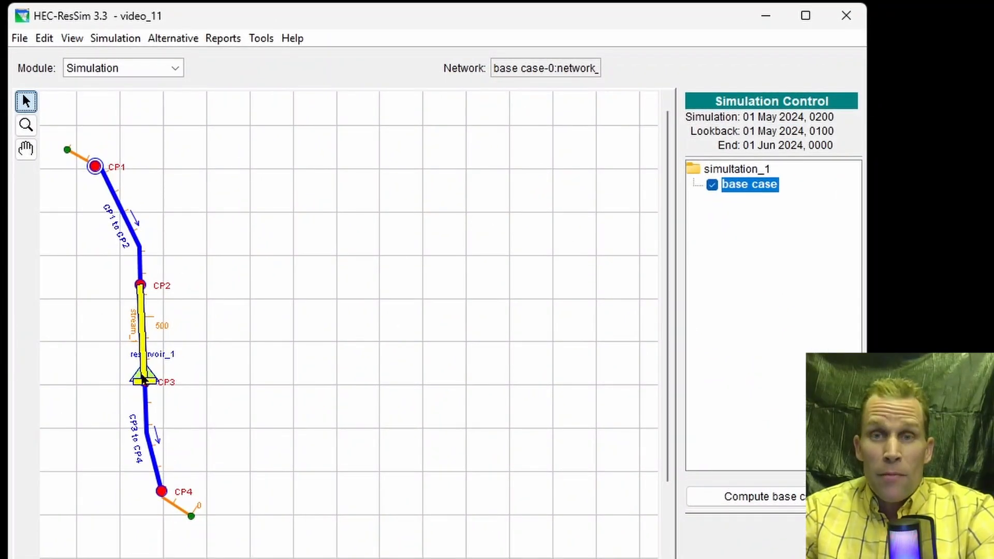
mouse_move(143, 379)
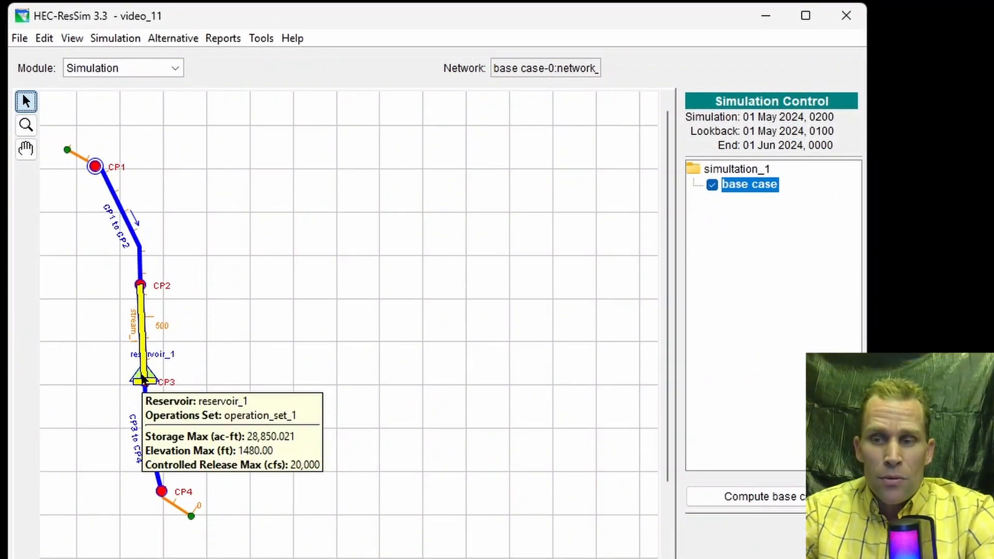
right_click(143, 381)
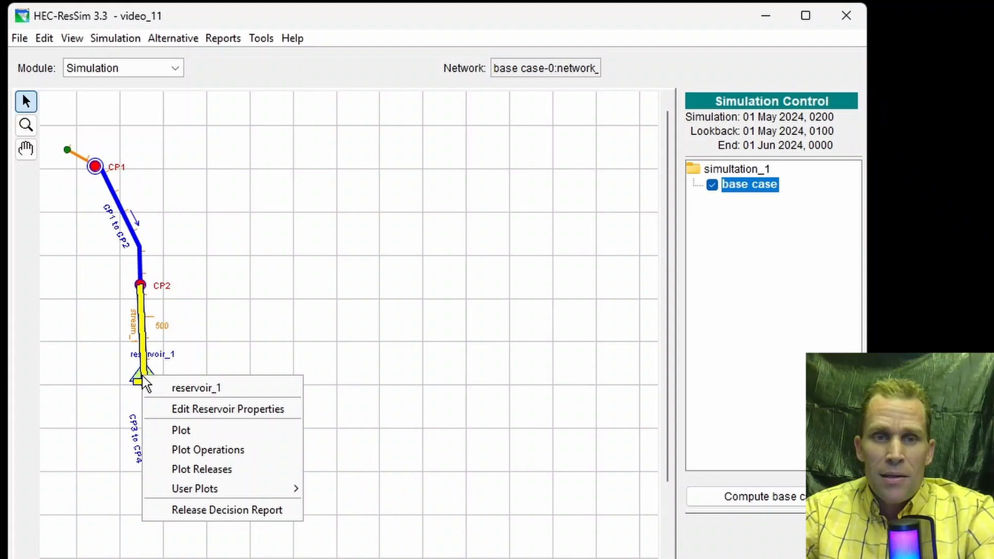
click(210, 471)
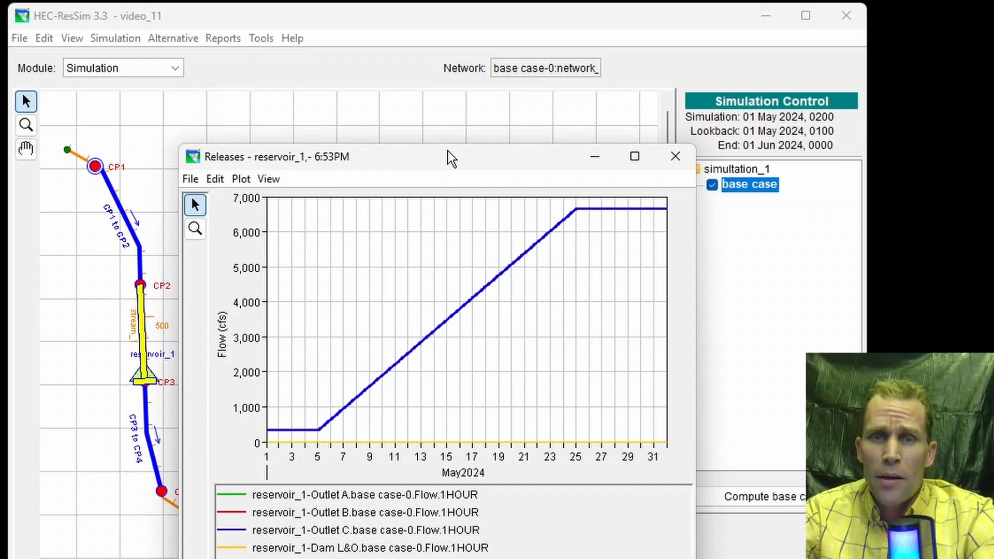
drag(448, 151, 447, 1)
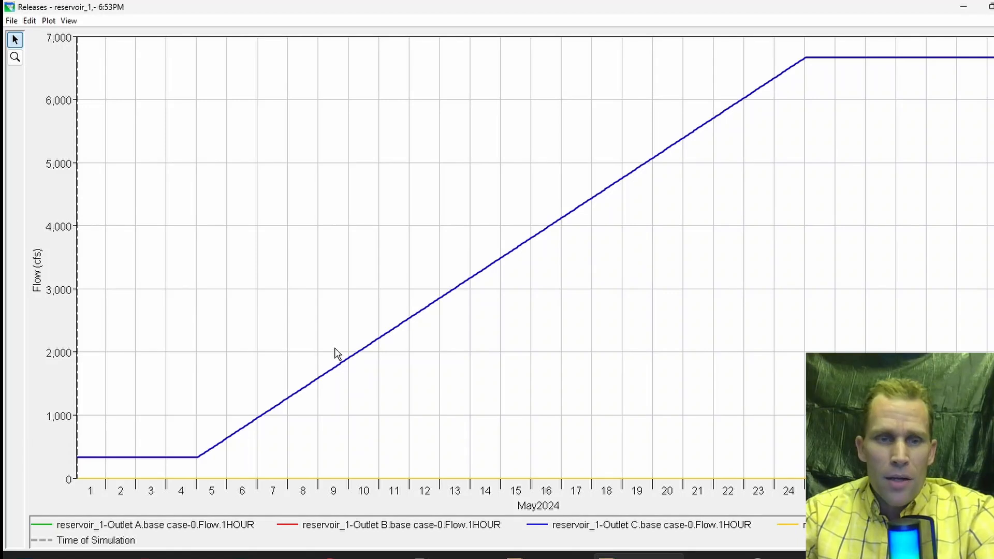
Highlight the Outlet A, Outlet B, Outlet C and dam leakage release curves one at a time to compare their flows
click(160, 526)
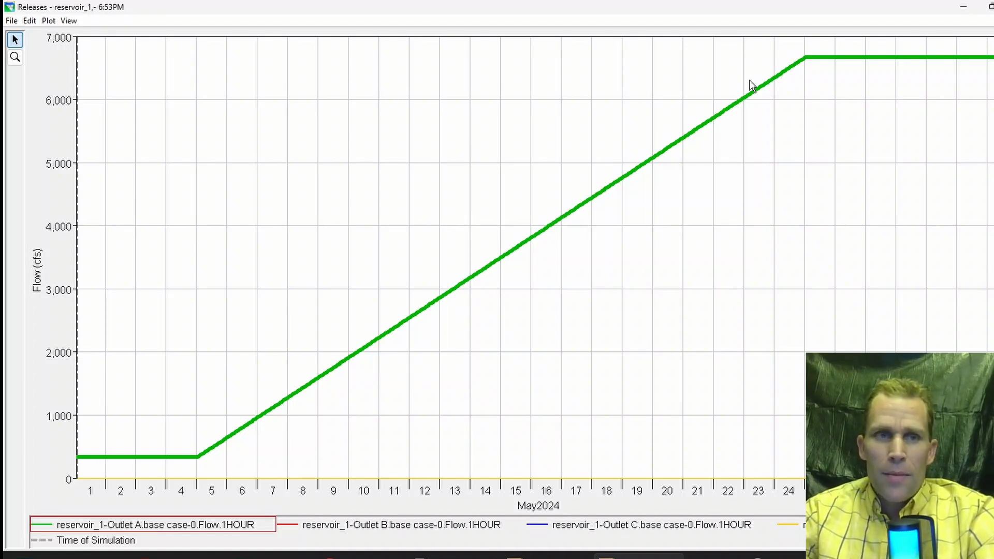
mouse_move(811, 66)
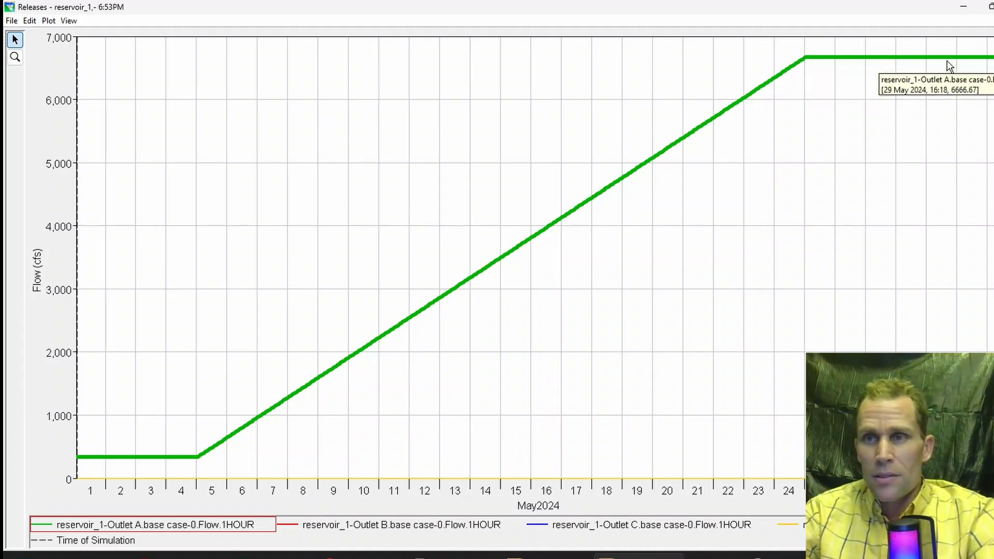
click(398, 529)
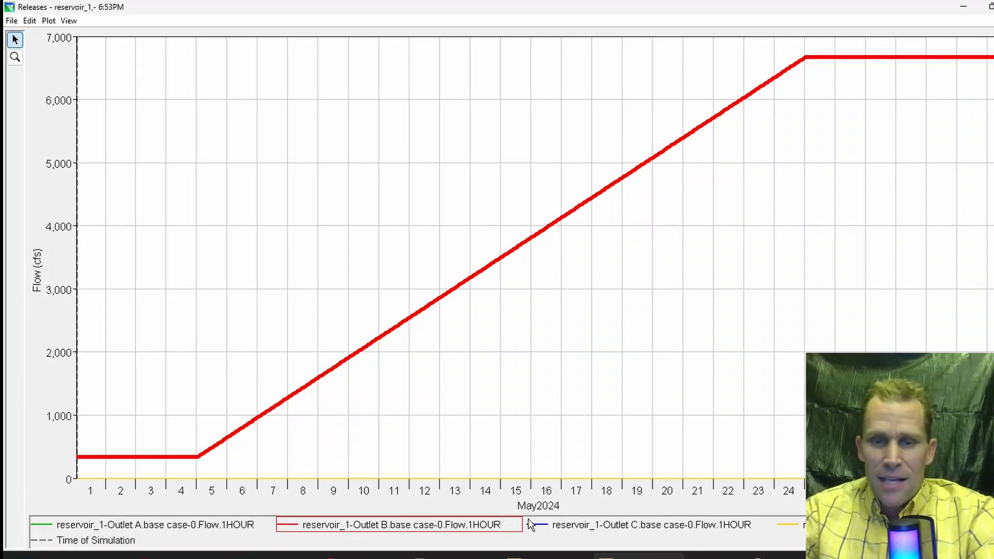
click(585, 524)
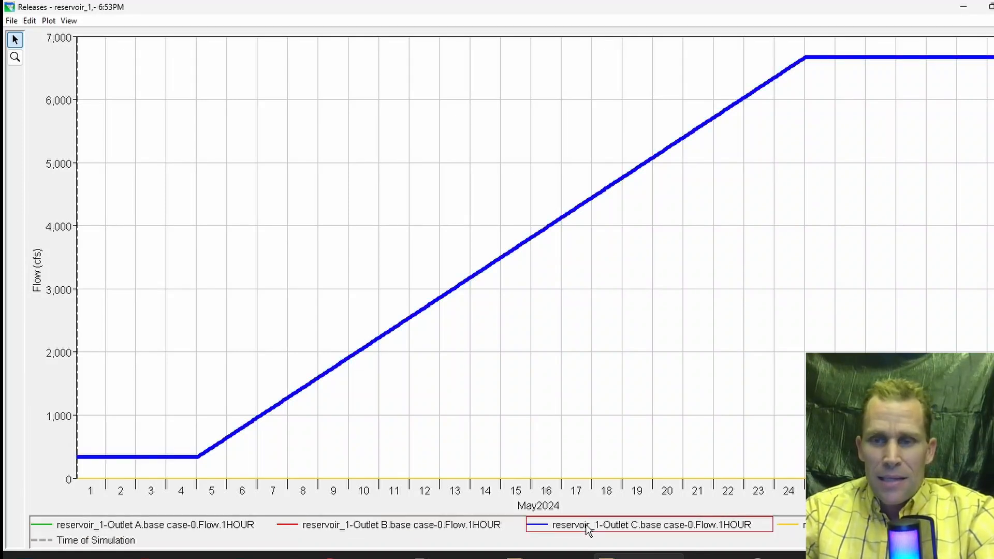
click(802, 526)
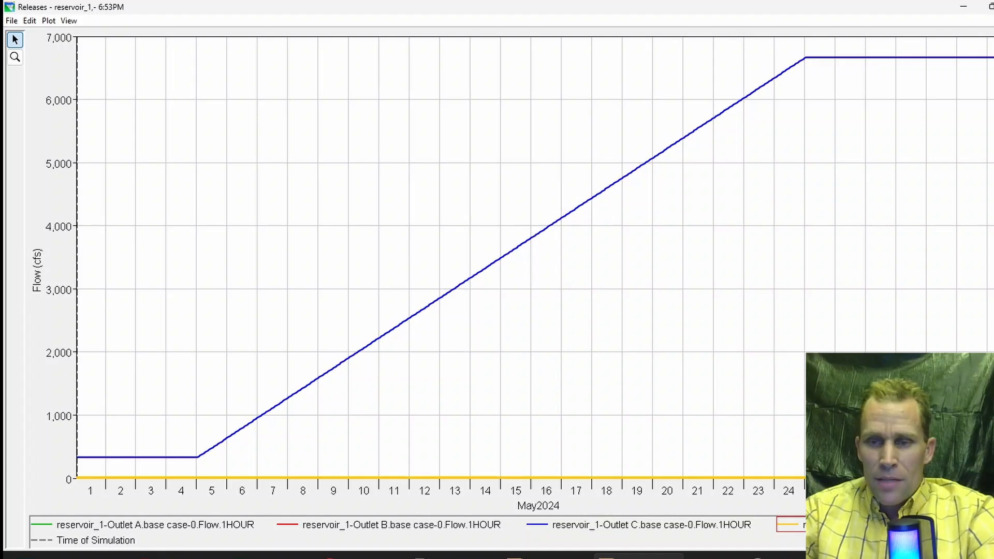
click(210, 521)
click(415, 526)
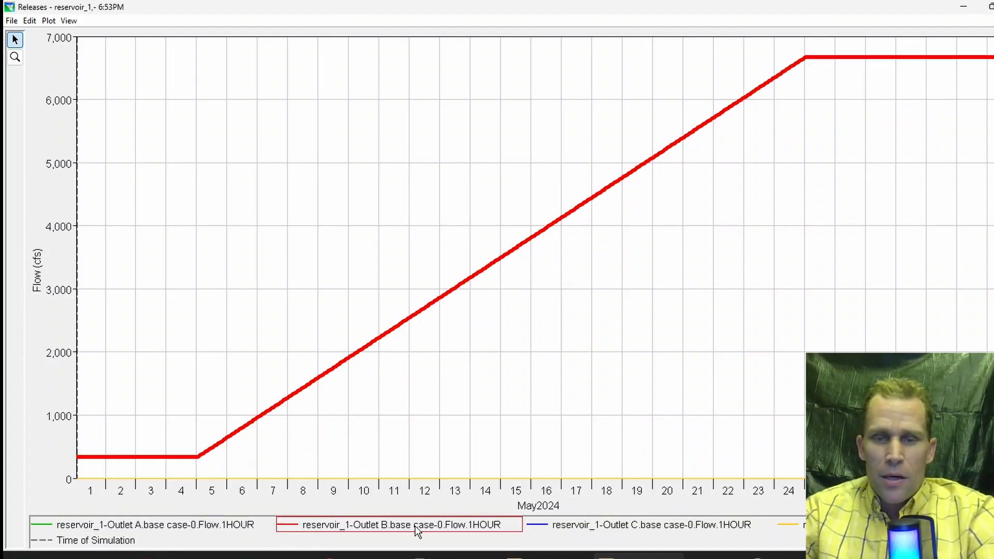
click(572, 534)
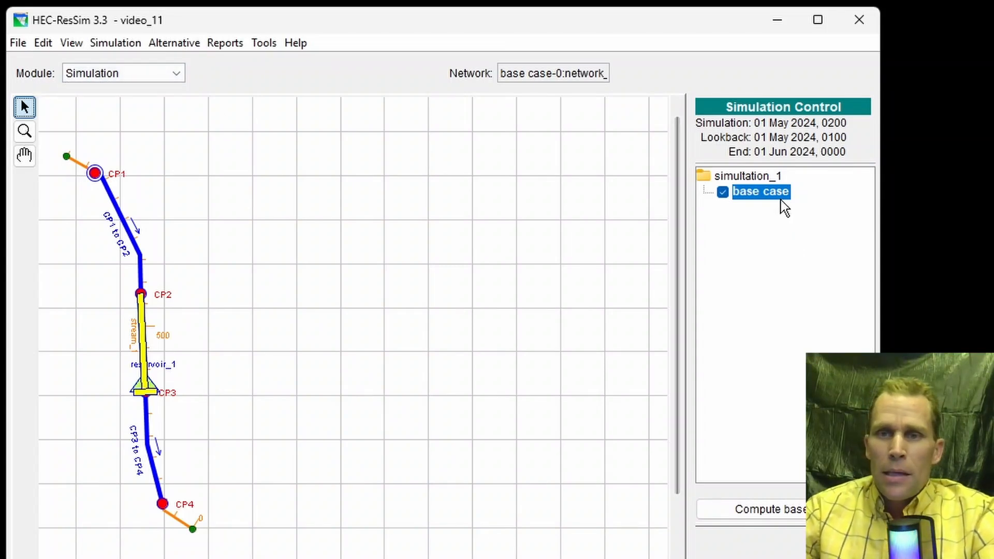
Create a new ResSim trial of the base case run named "sequential: A, B, C", based on base case-0
right_click(752, 195)
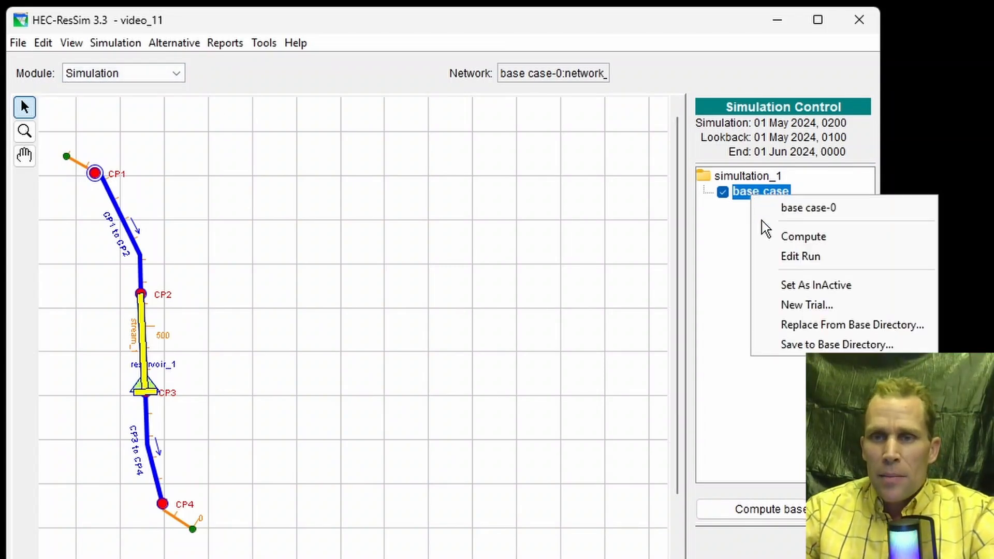
click(796, 308)
click(563, 380)
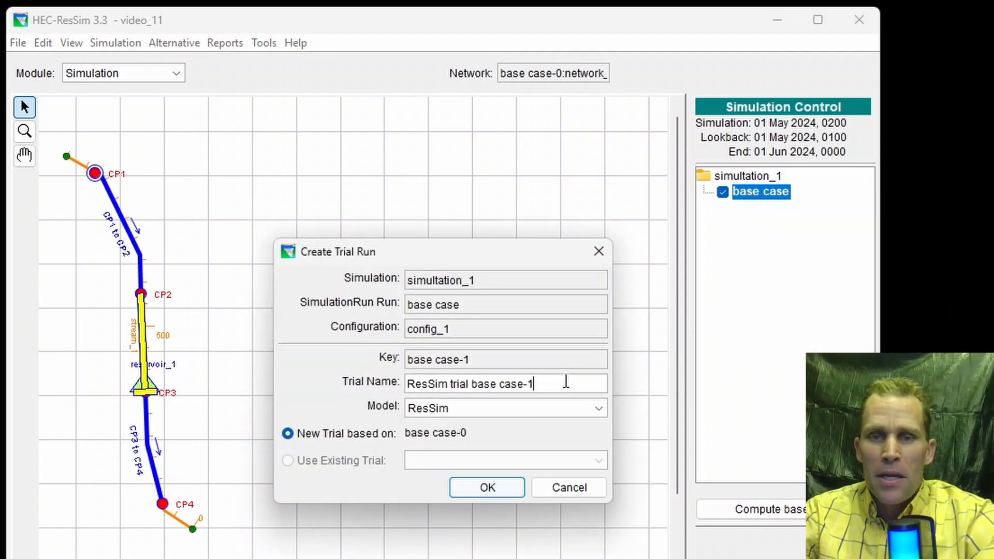
drag(536, 387, 333, 379)
text(sequentia)
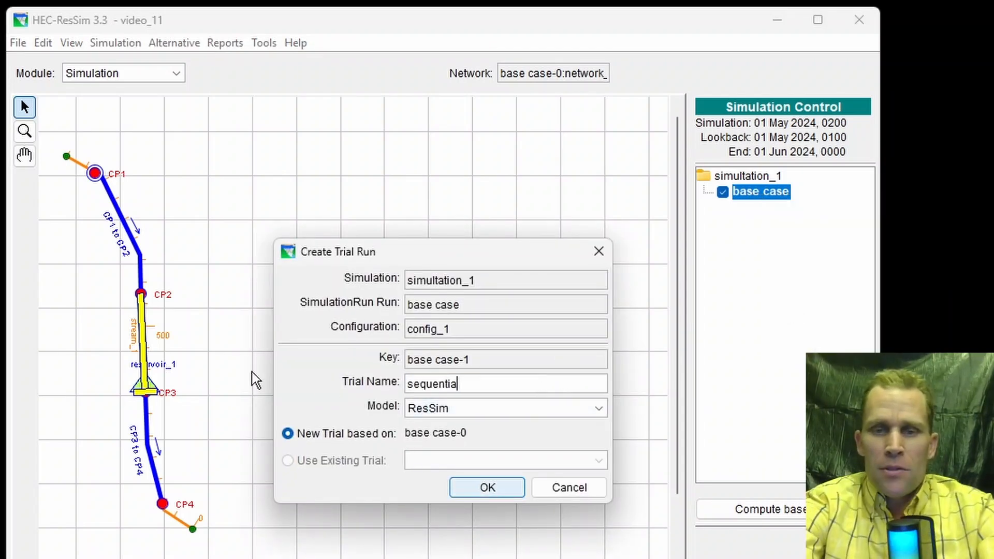
text(l: A, B, C)
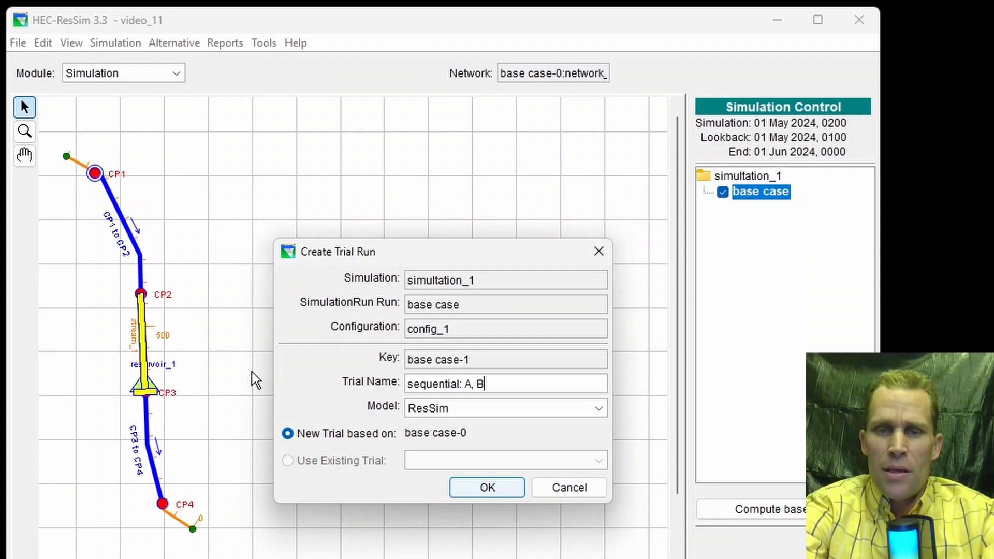
click(465, 479)
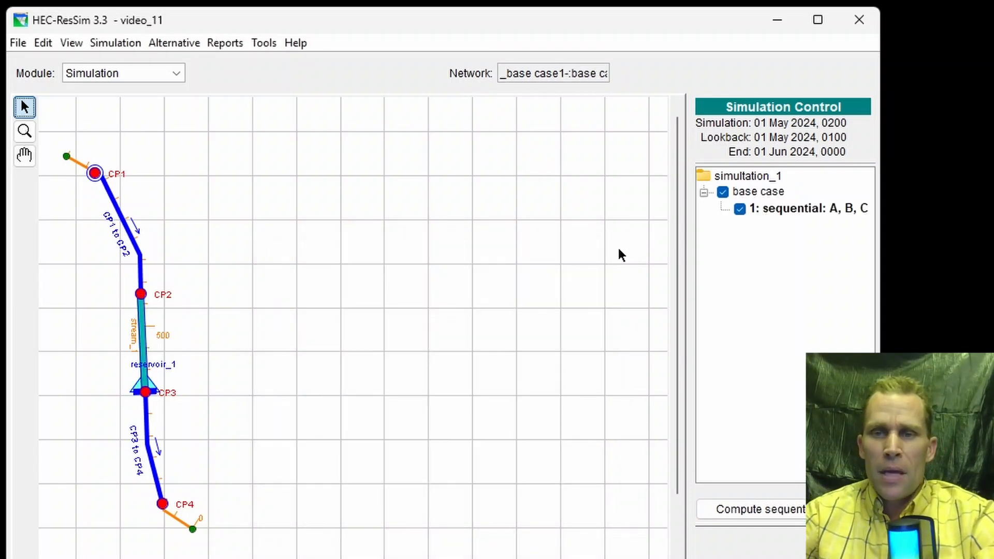
Edit the sequential trial's run and open the release allocation settings of operation_set_1 for reservoir_1
right_click(783, 212)
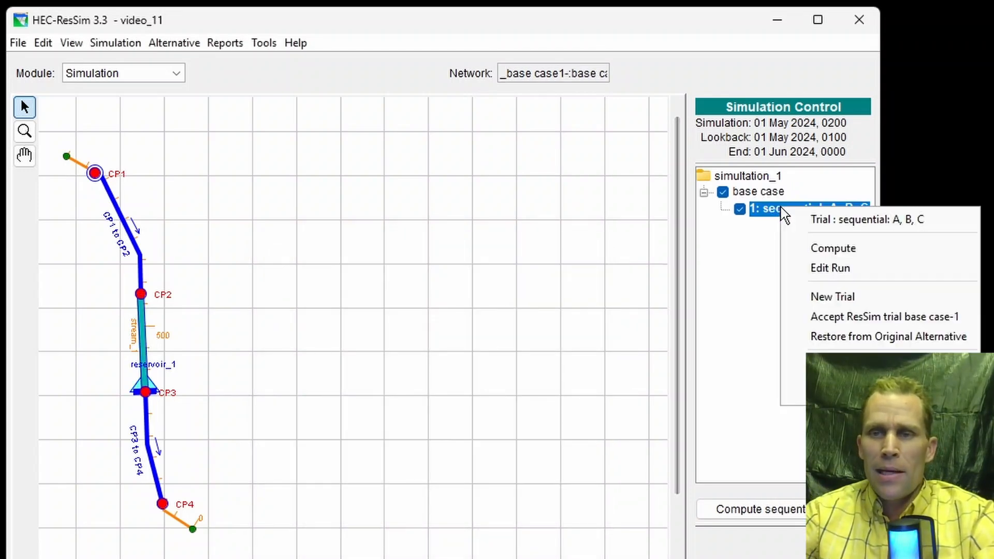
click(815, 269)
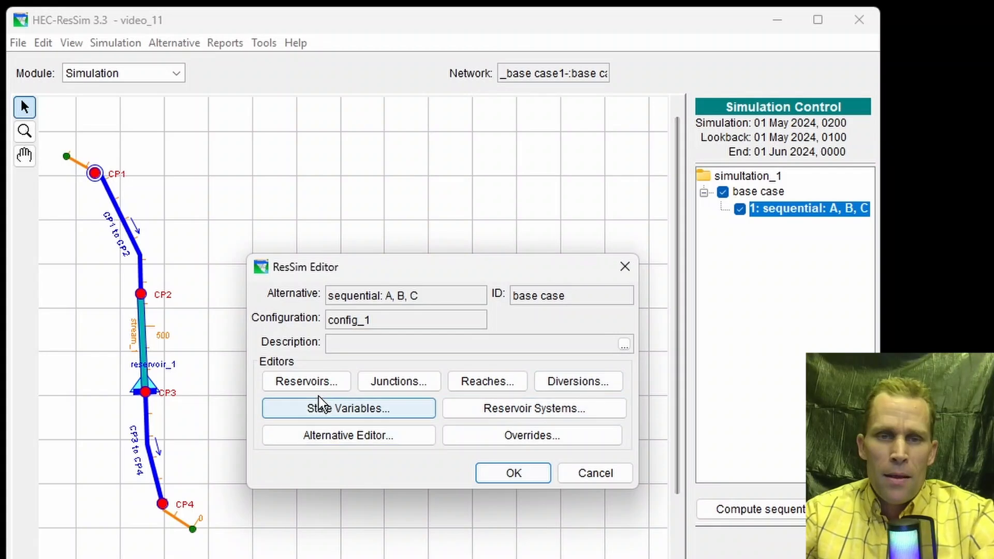
click(315, 382)
drag(310, 110, 413, 82)
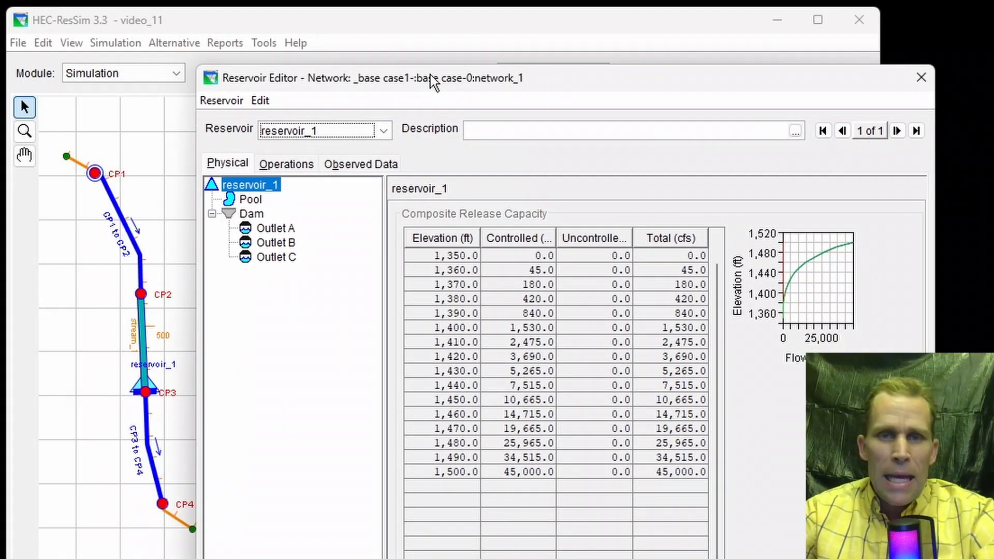
click(287, 165)
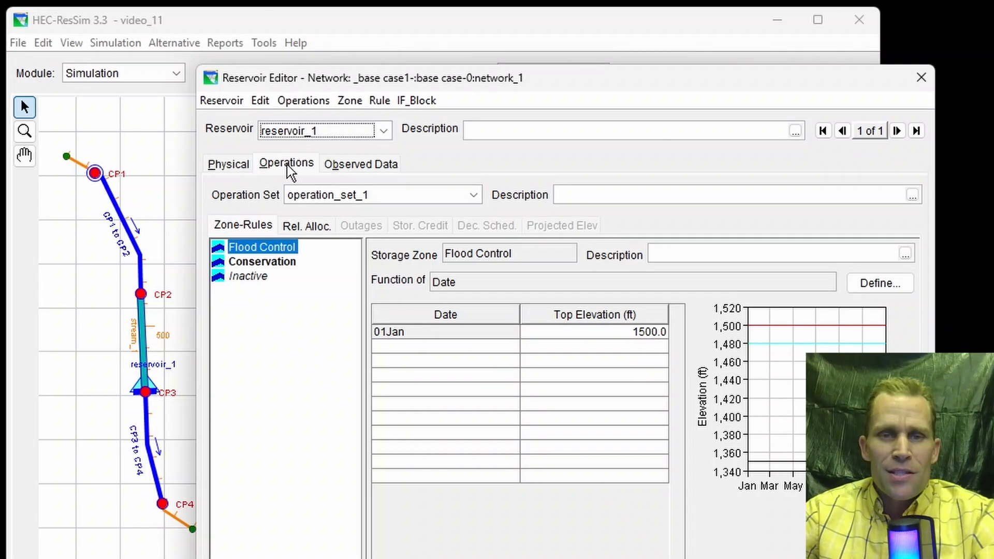
click(305, 228)
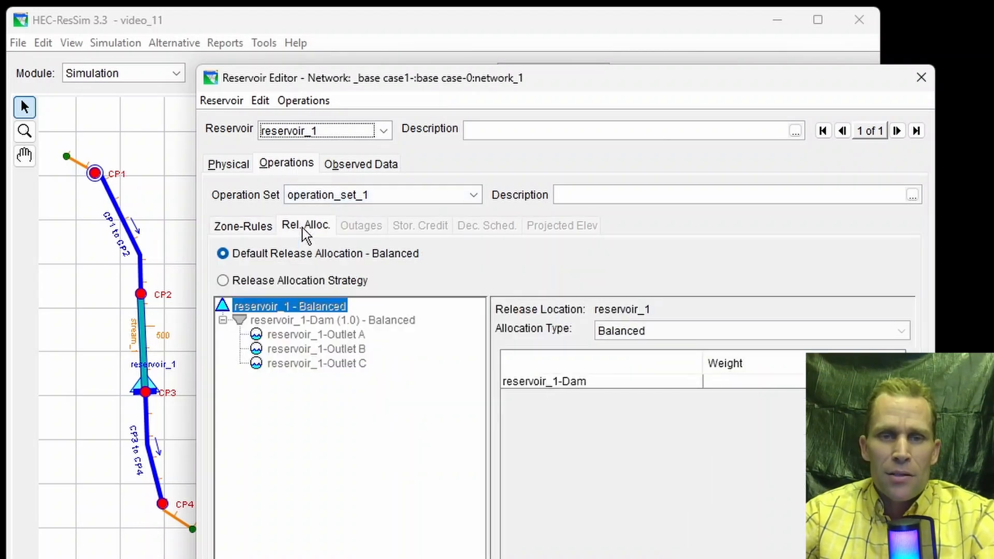
Enable a release allocation strategy instead of the balanced default and set the reservoir_1 dam's allocation type to Sequential
click(223, 281)
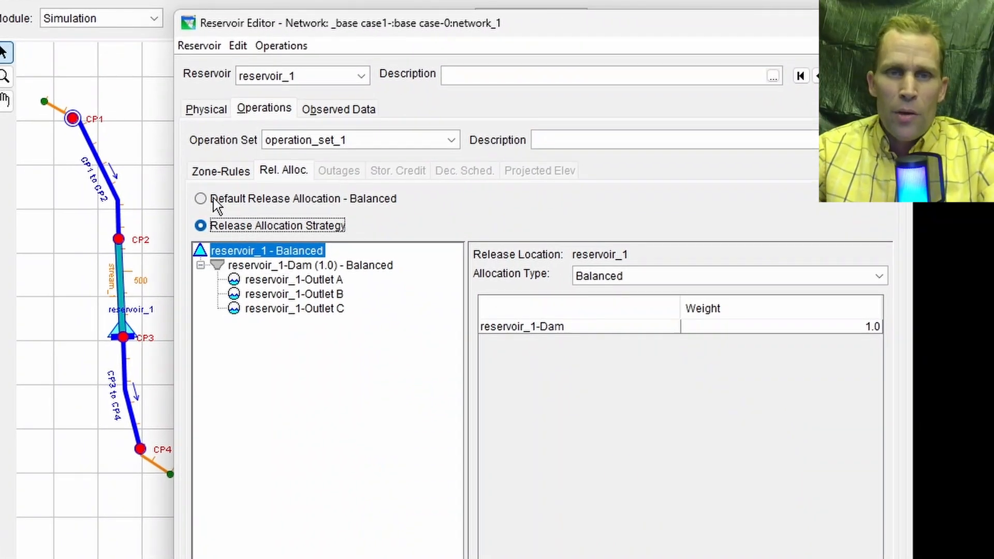
click(201, 199)
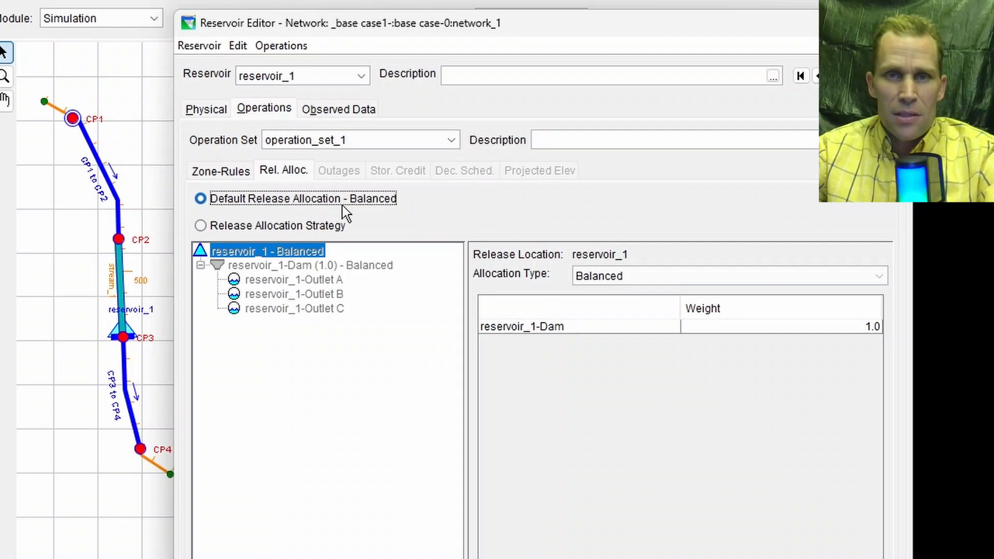
click(201, 227)
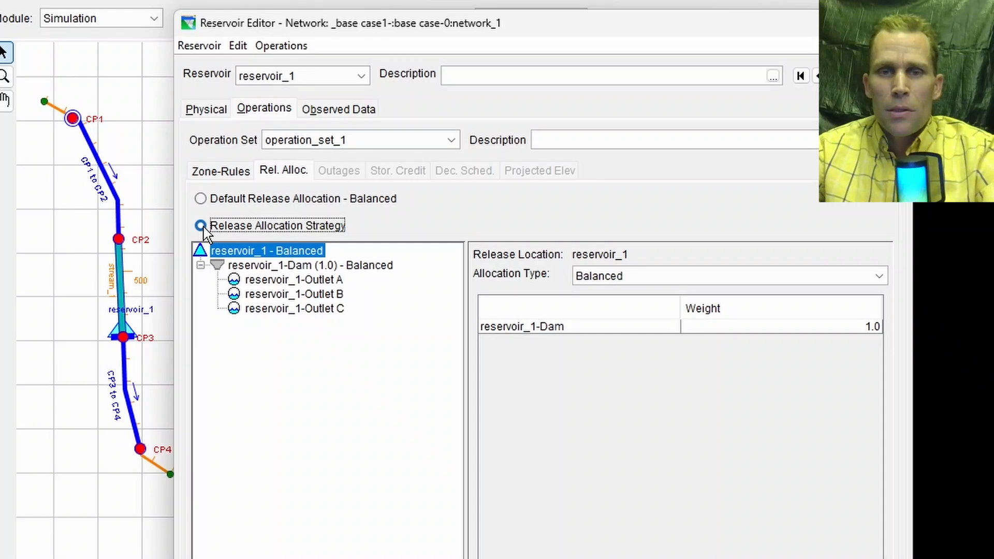
click(284, 265)
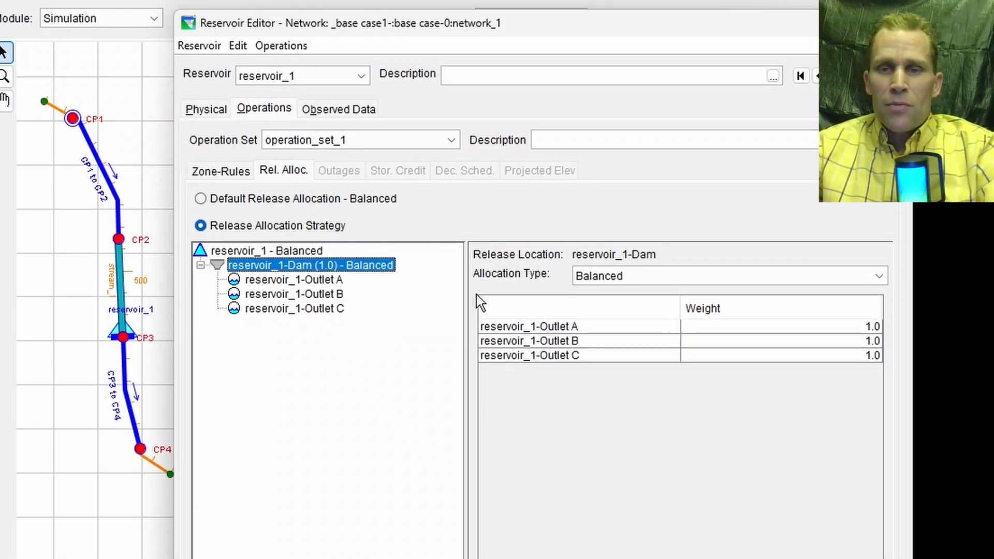
click(617, 275)
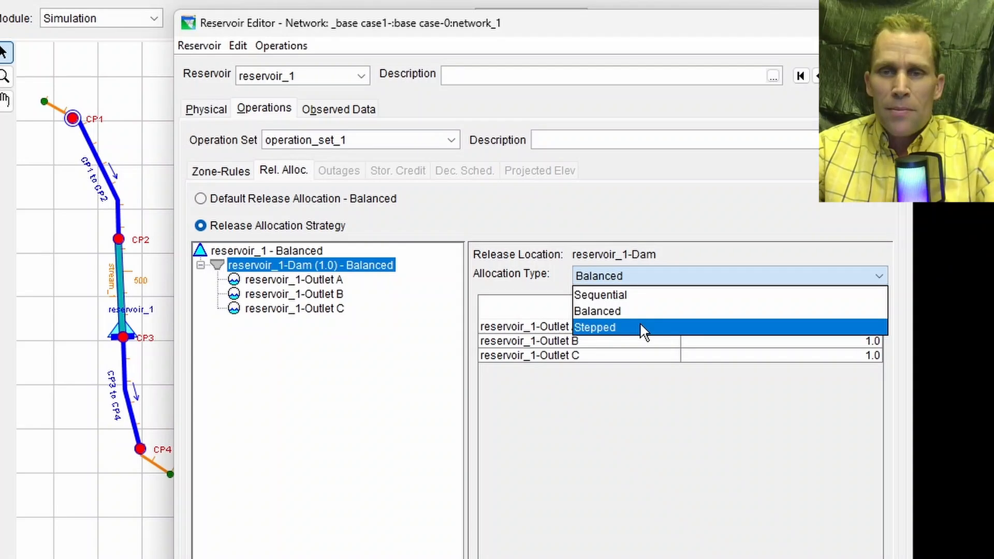
click(653, 294)
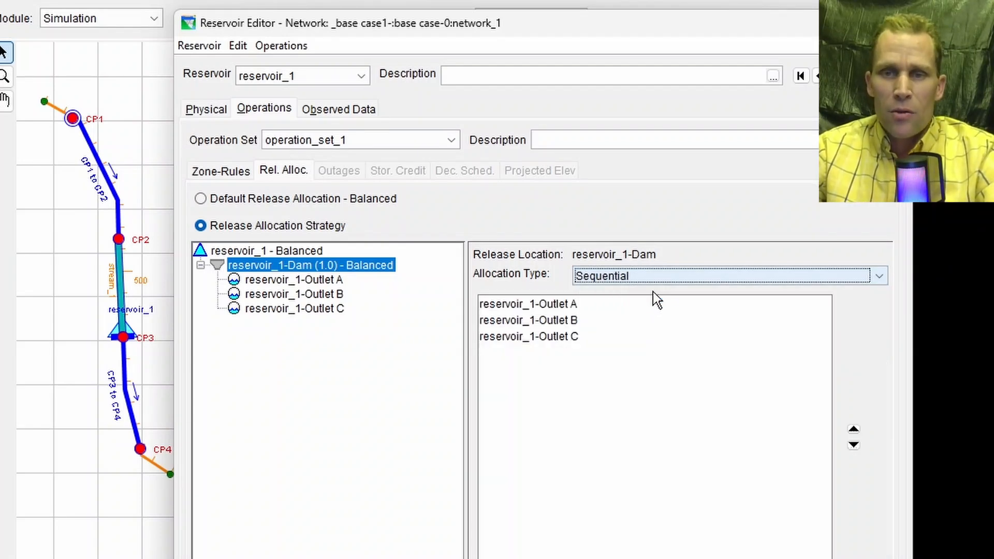
Go through Outlets A, B and C in the dam's sequential allocation list to review their release priority order
click(560, 309)
click(570, 320)
click(568, 337)
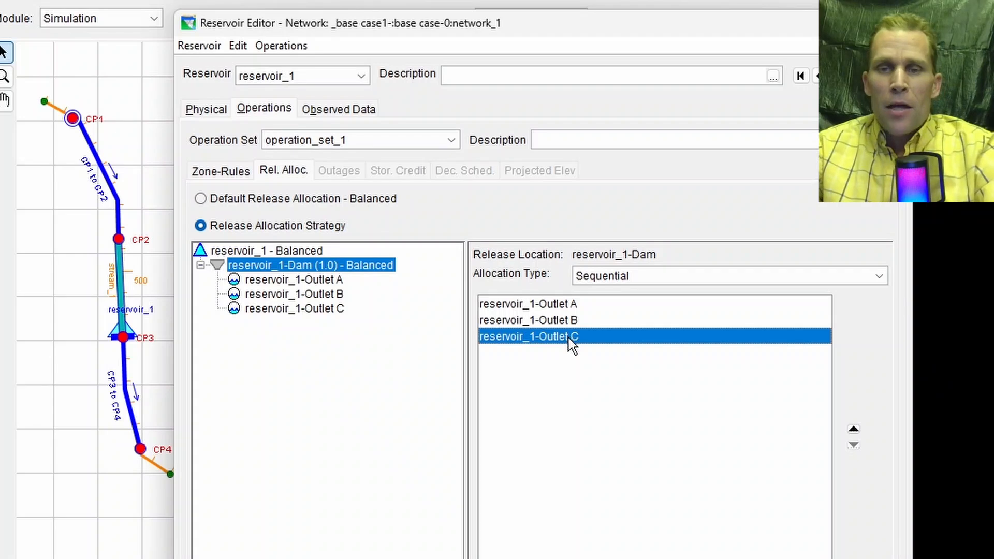
click(564, 306)
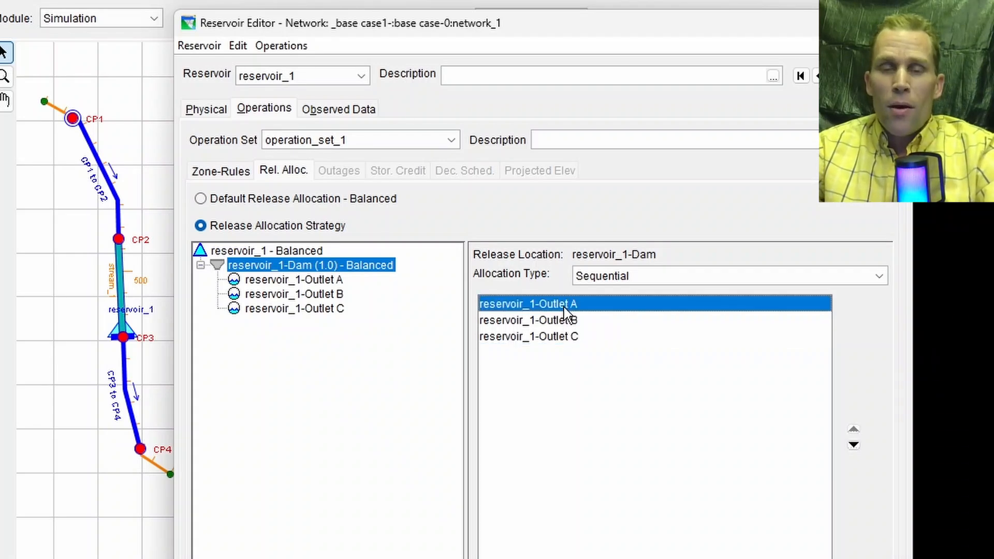
click(567, 324)
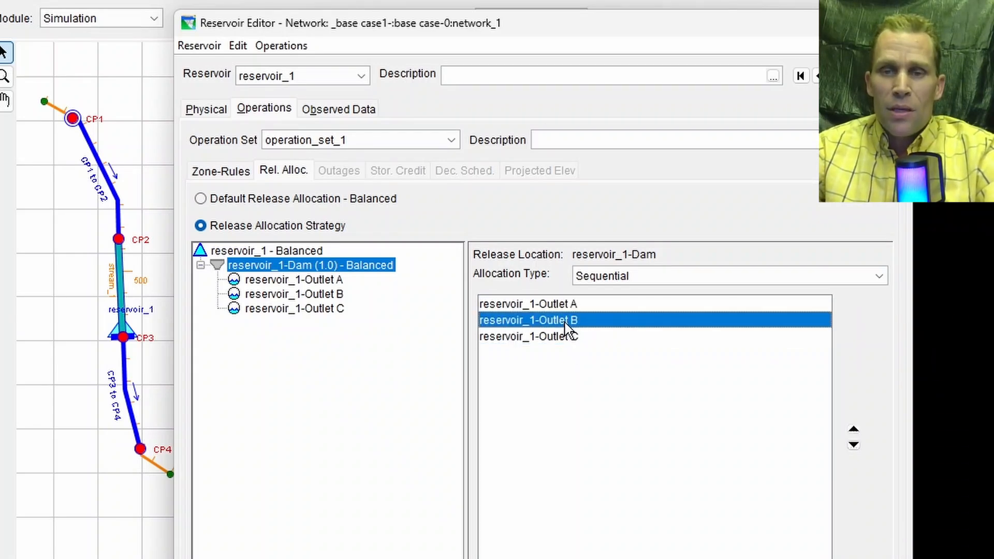
click(562, 340)
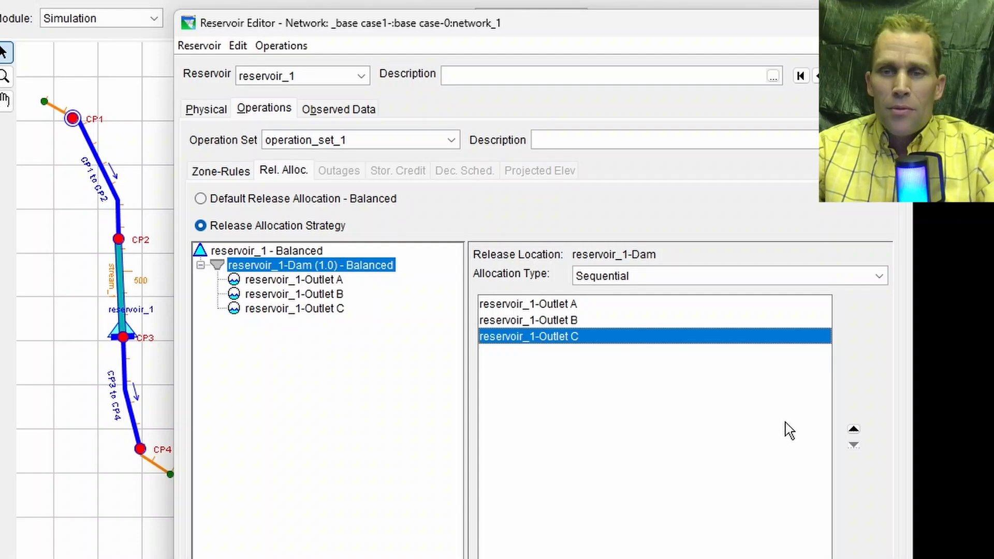
click(566, 306)
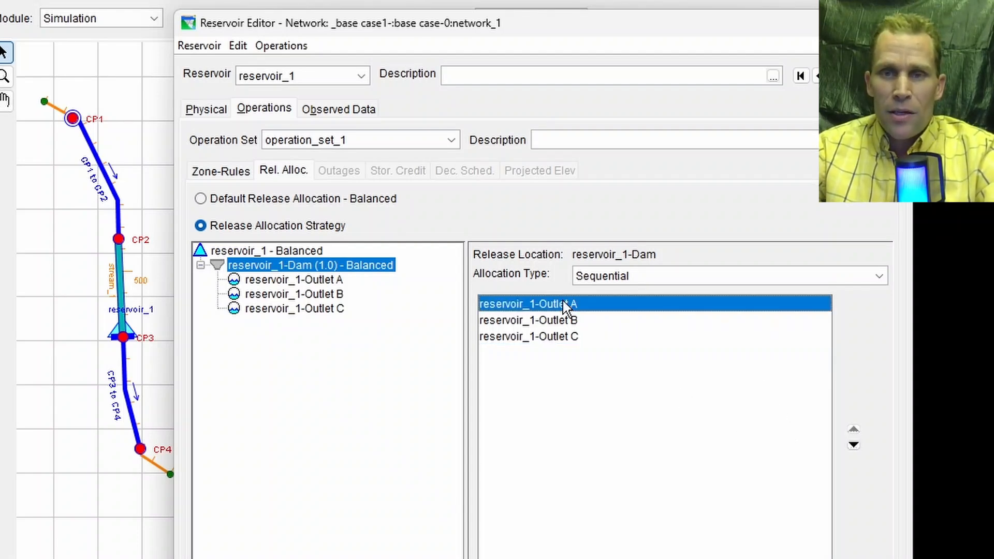
click(562, 324)
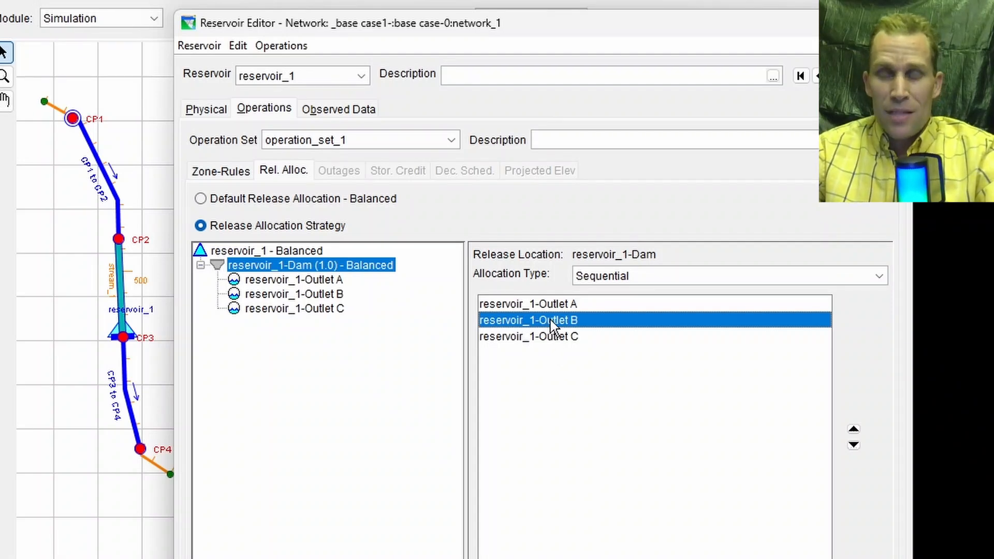
click(571, 339)
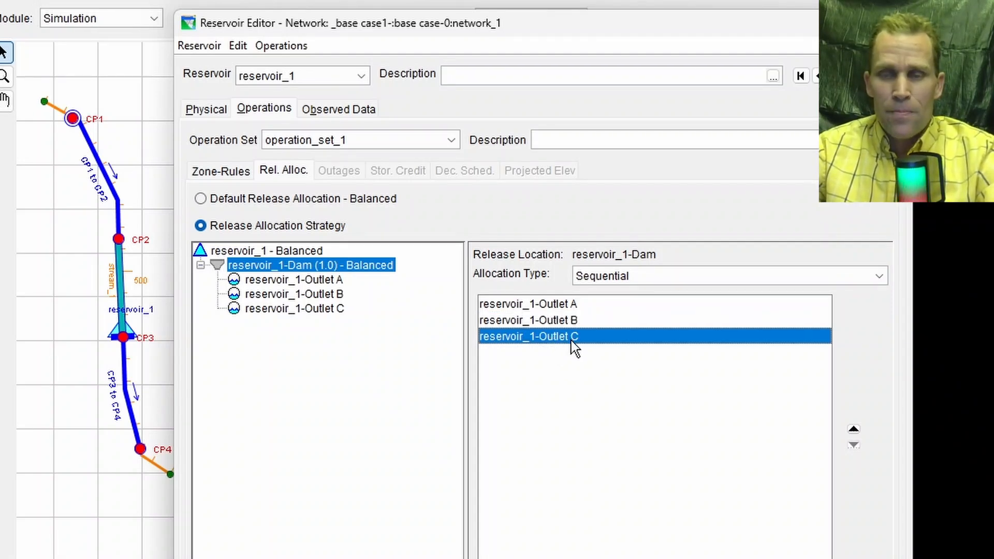
Move Outlet C up the dam's sequential release list and return it to its place below Outlet B
click(854, 428)
click(854, 429)
click(854, 444)
click(854, 445)
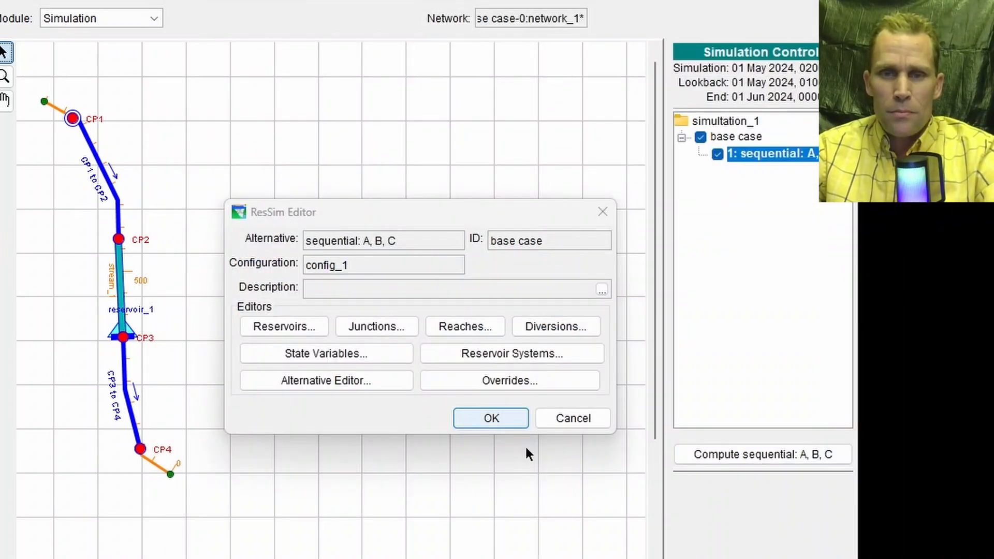
Accept the edits to the "sequential: A, B, C" trial, compute the trial and dismiss the compute log
click(504, 421)
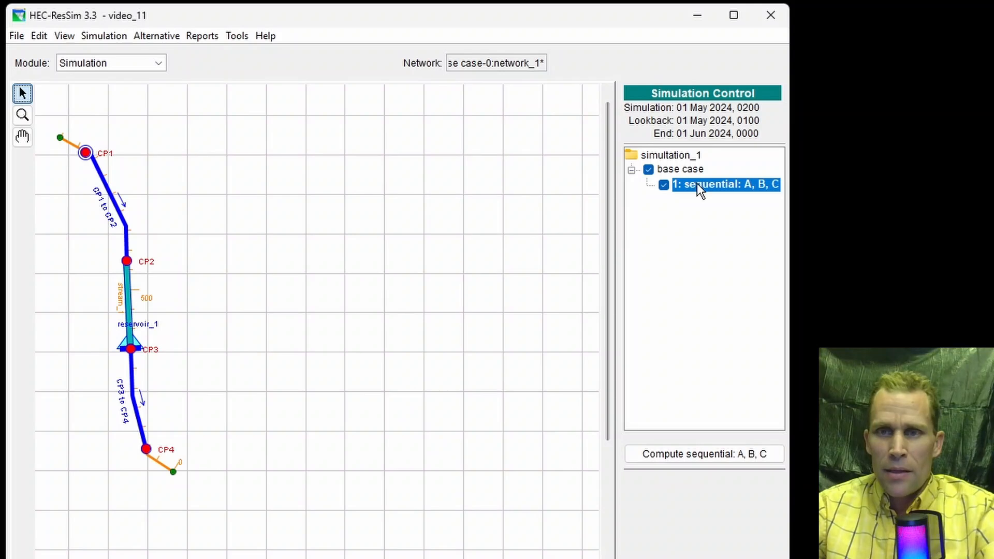
right_click(739, 162)
click(770, 199)
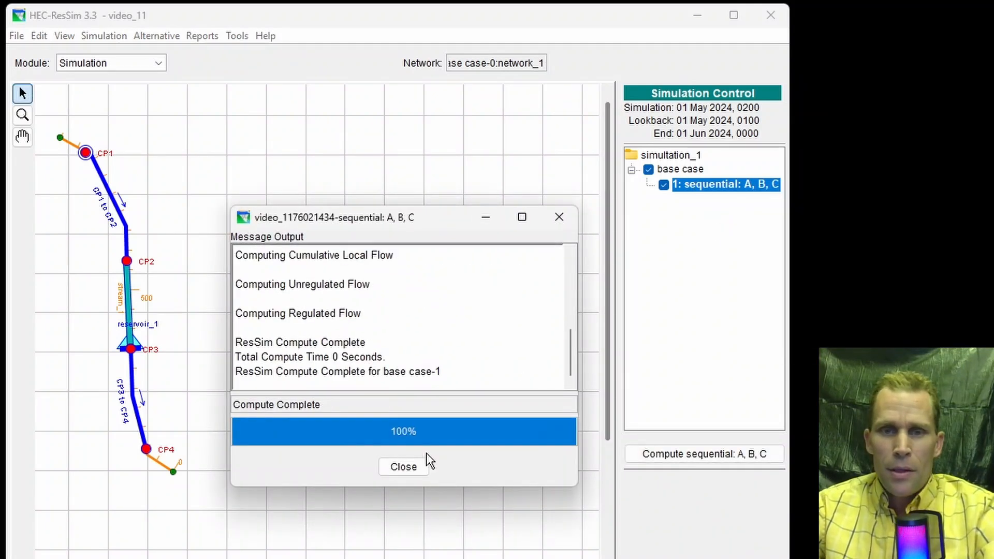
click(404, 467)
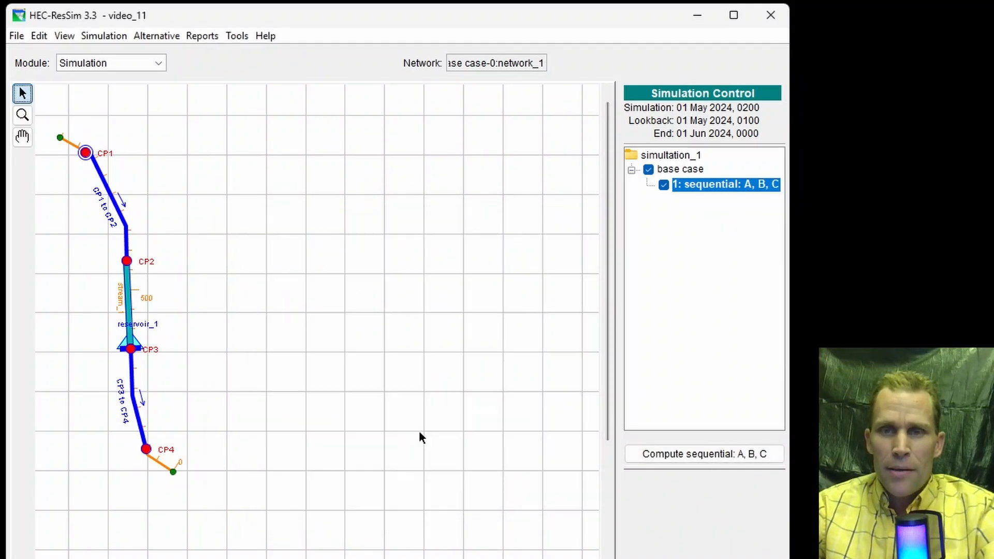
Deselect the base case so only the sequential trial is plotted, and open reservoir_1's releases plot at full screen
click(649, 170)
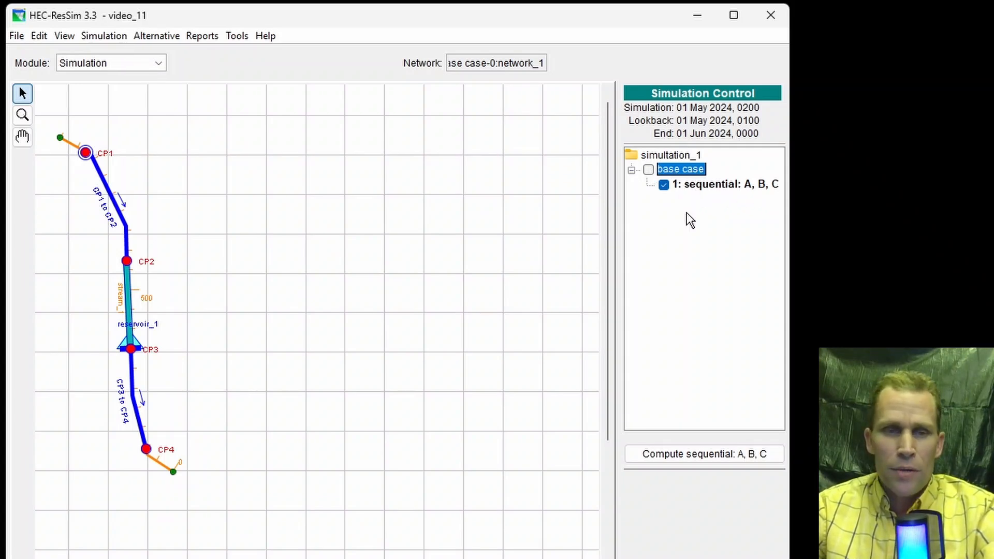
right_click(133, 343)
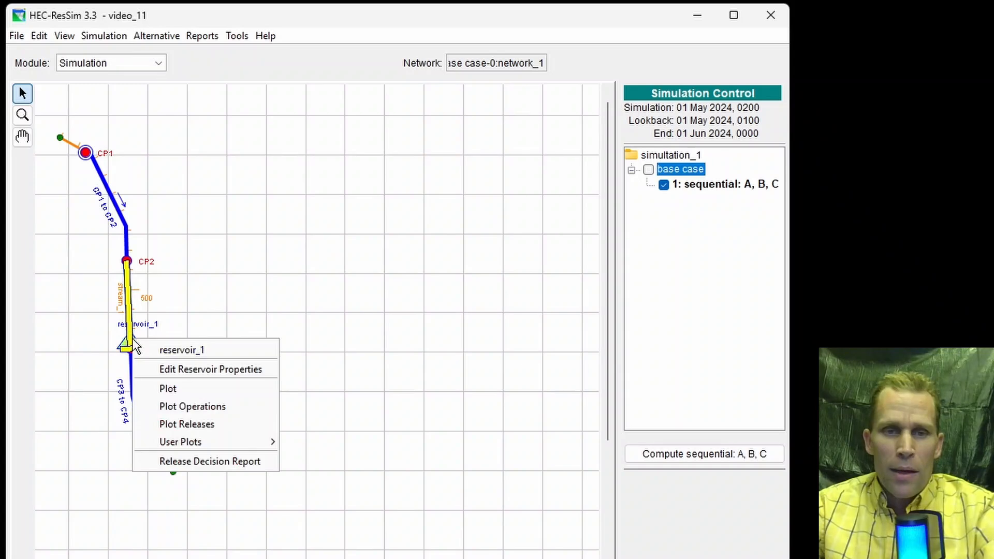
click(205, 426)
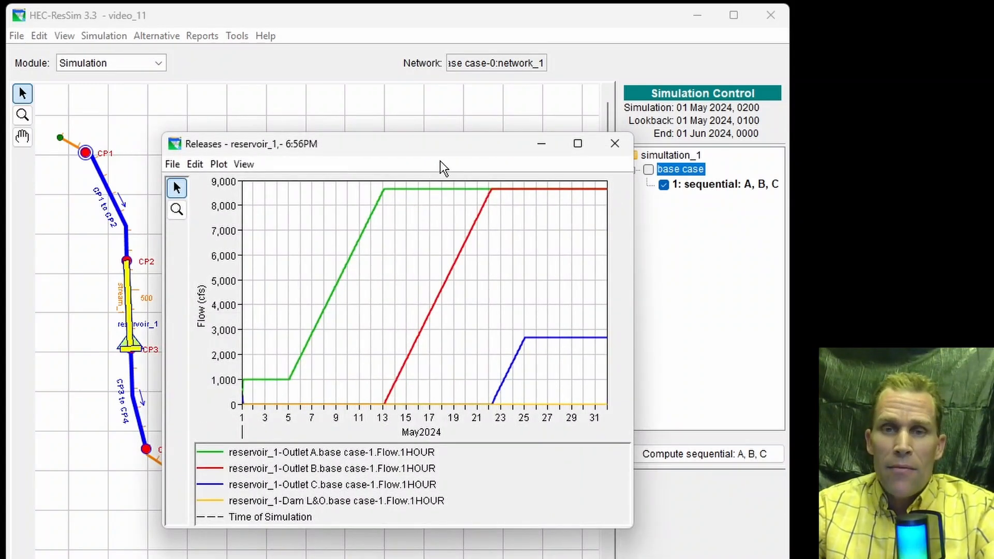
drag(440, 146, 440, 0)
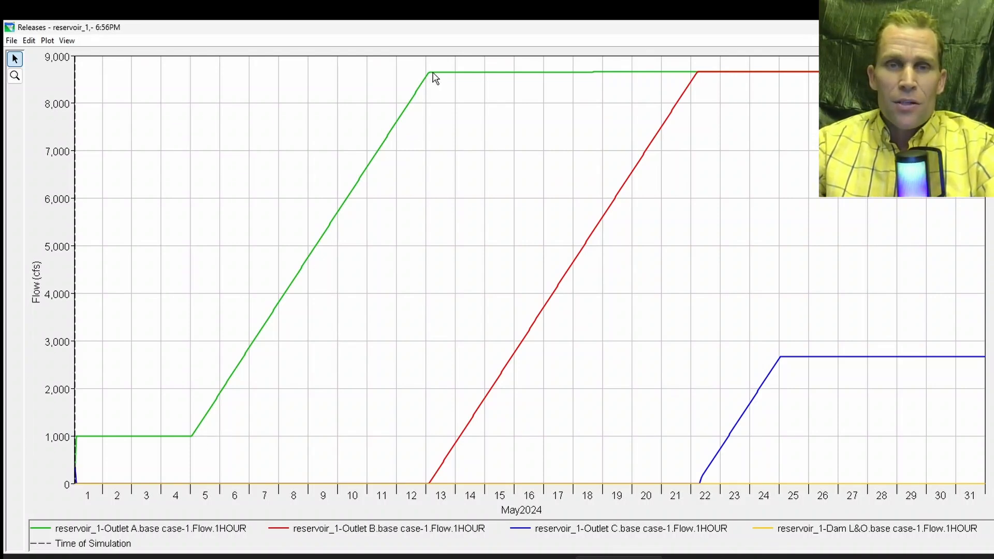
Examine when Outlets A, B and C release in turn, highlighting the Outlet B and Outlet C curves
mouse_move(436, 77)
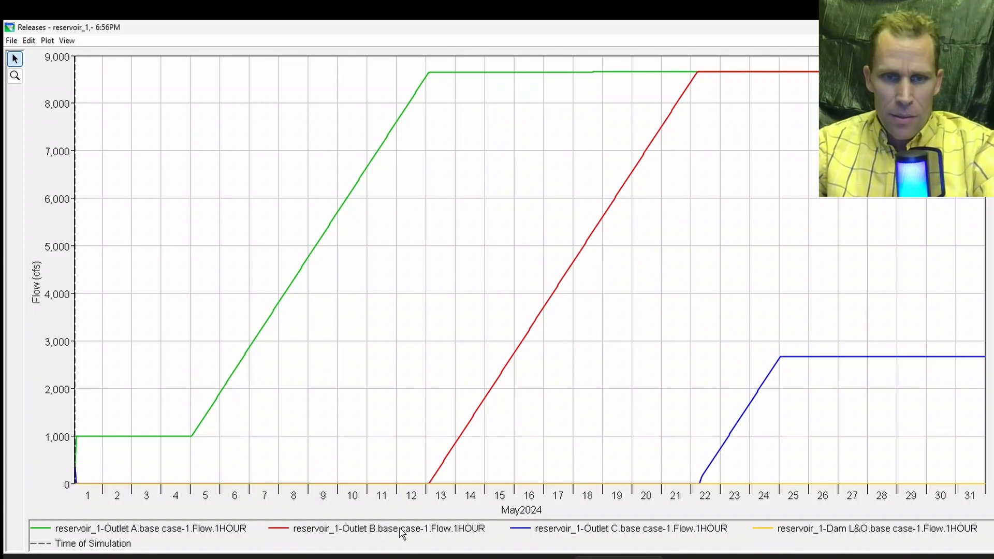
click(448, 534)
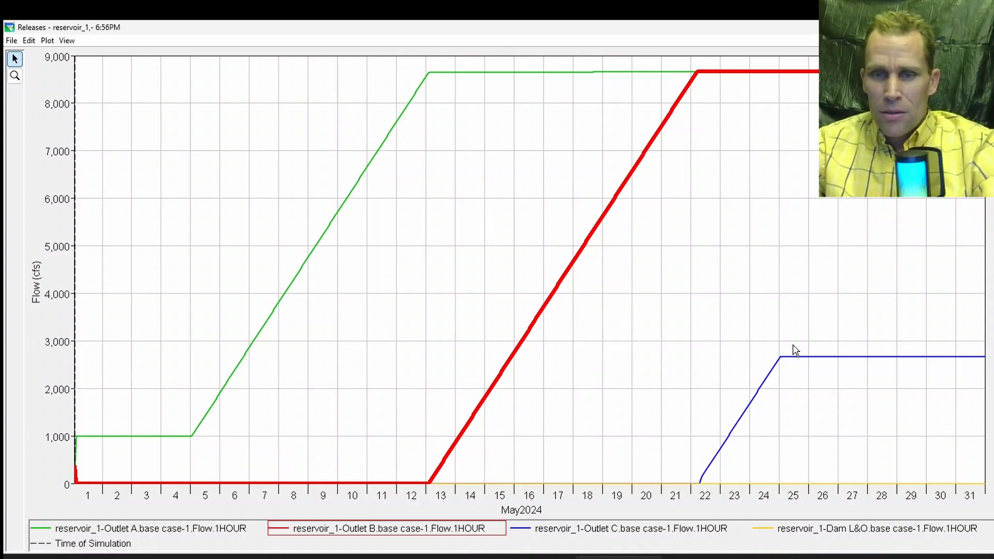
click(602, 529)
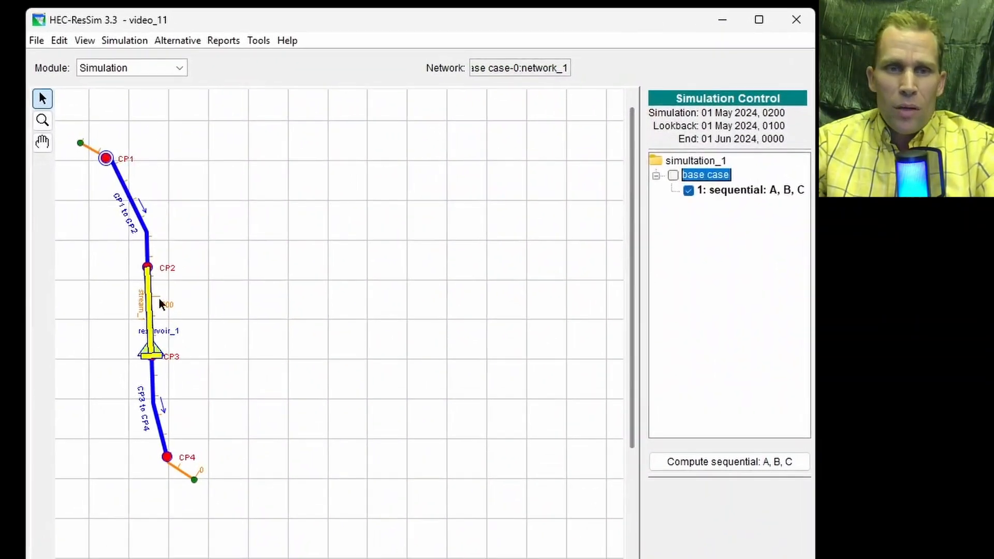
View reservoir_1's default plot of pool elevation and inflow/outflow for the sequential trial, and close it
right_click(137, 359)
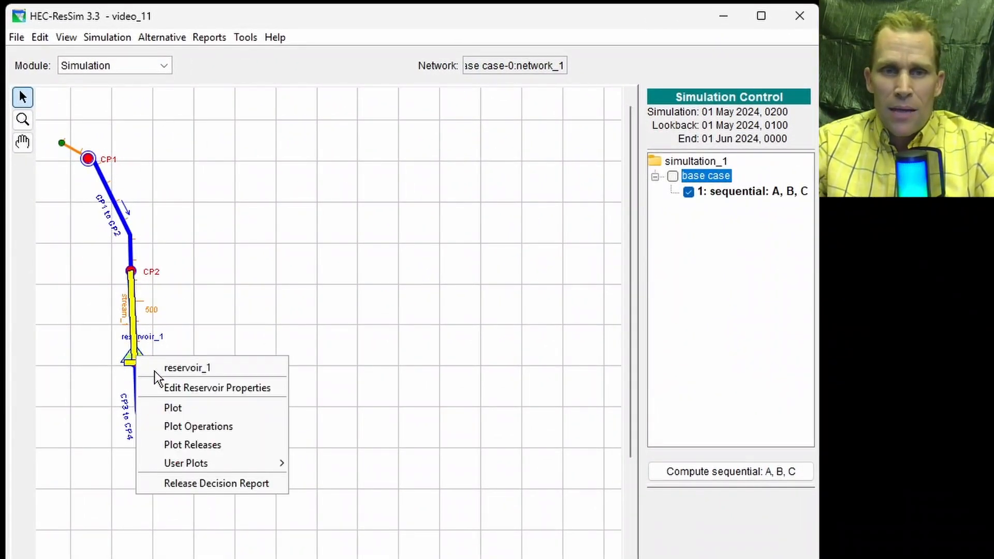
click(185, 409)
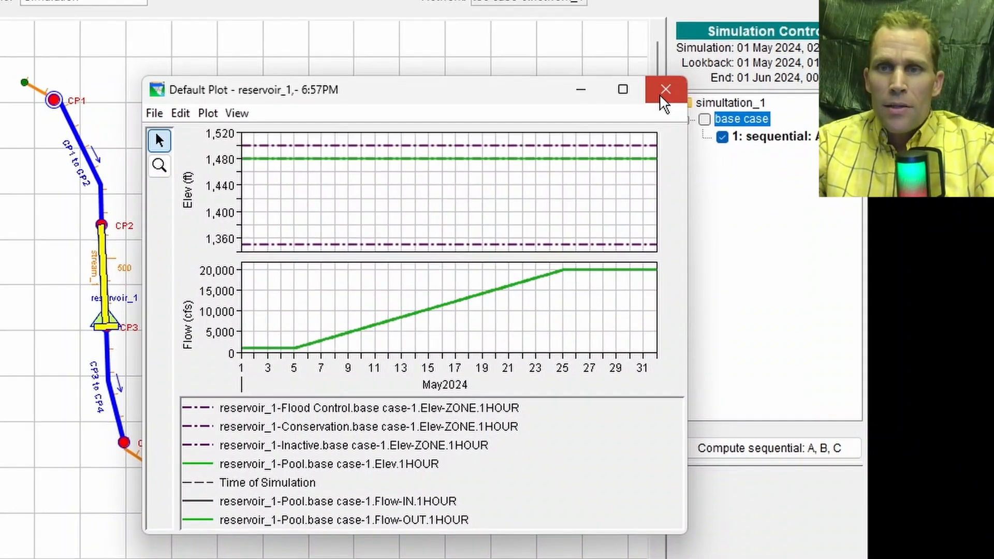
click(663, 97)
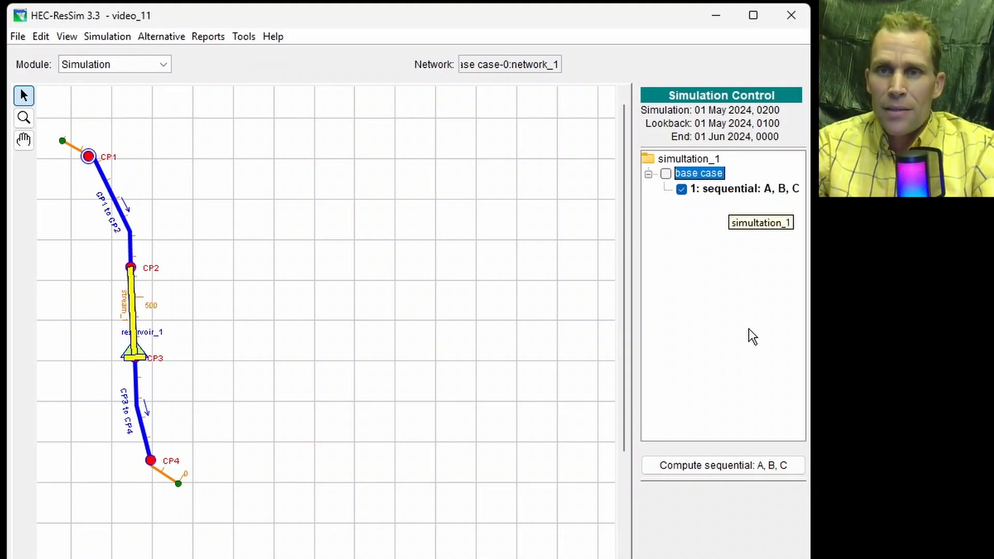
Create a new ResSim trial of the base case named "balanced: 6, 3, 1", based on base case-0, saving the parent alternative
right_click(707, 180)
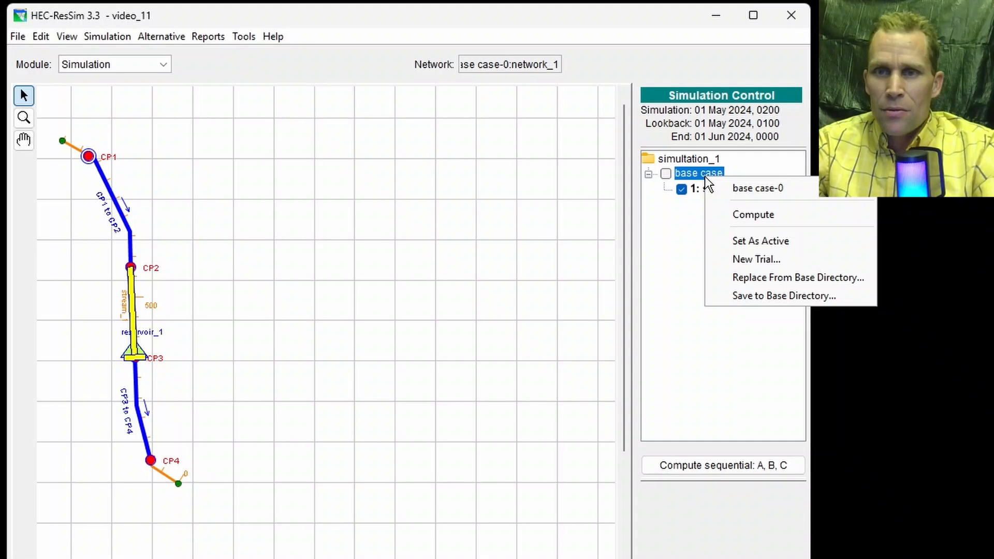
click(765, 259)
drag(493, 350, 339, 351)
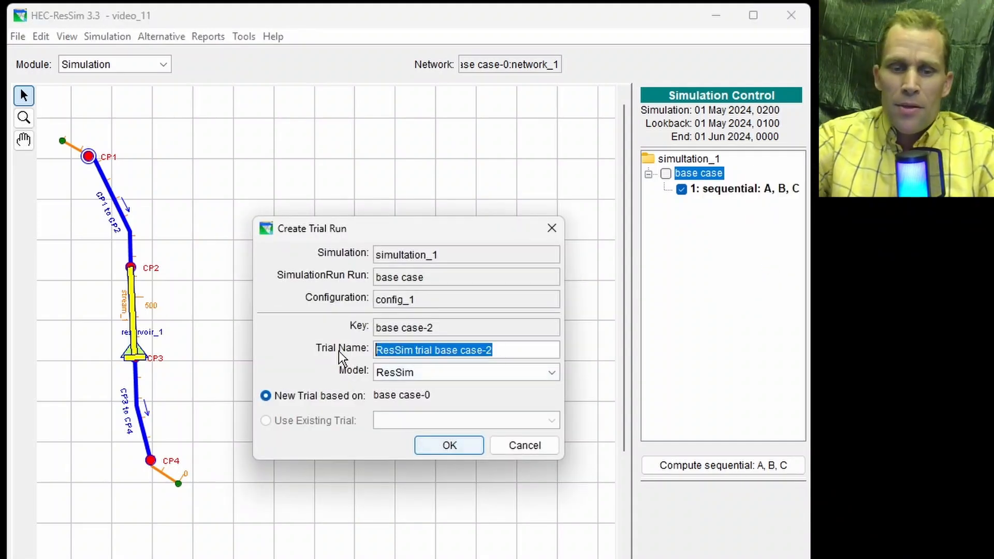
text(balanced: )
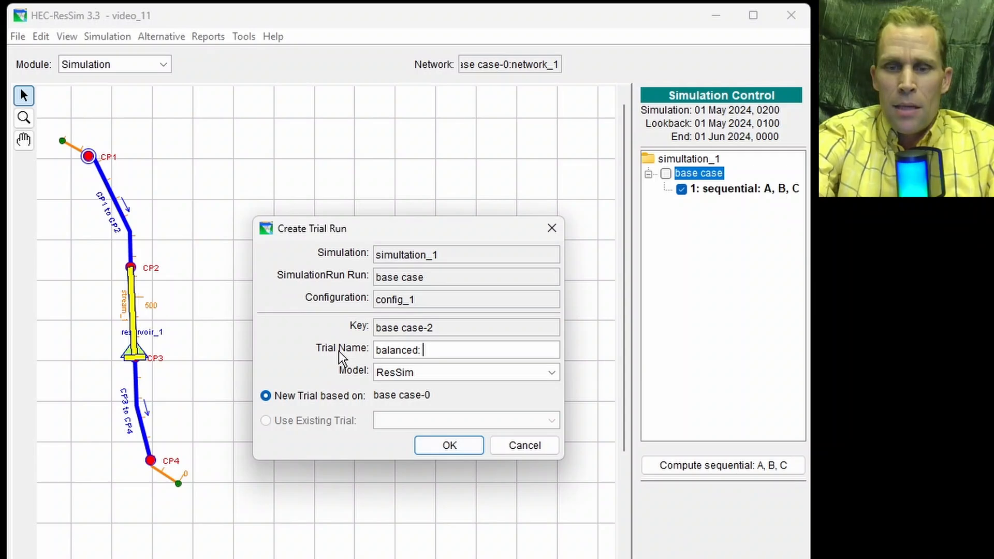
text(6, 3, 1)
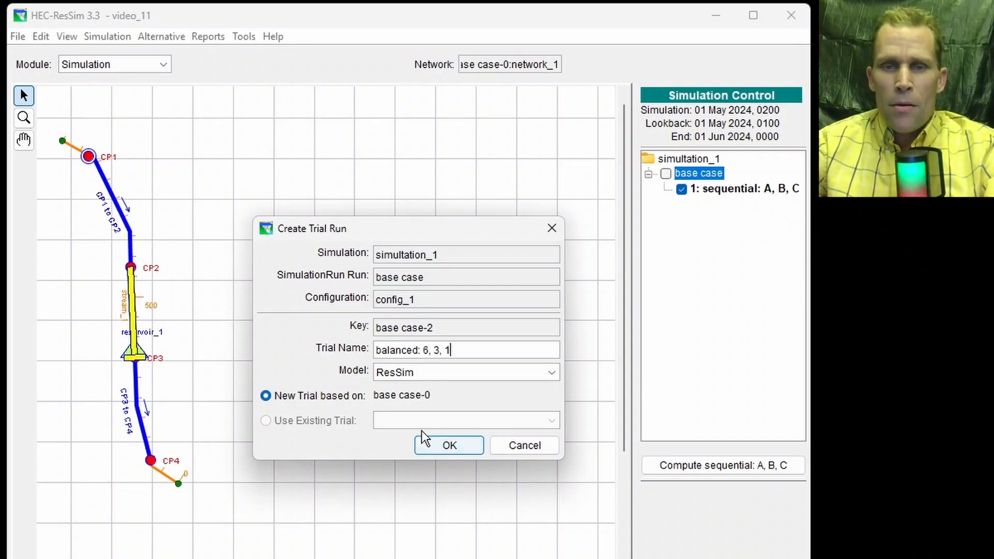
click(450, 448)
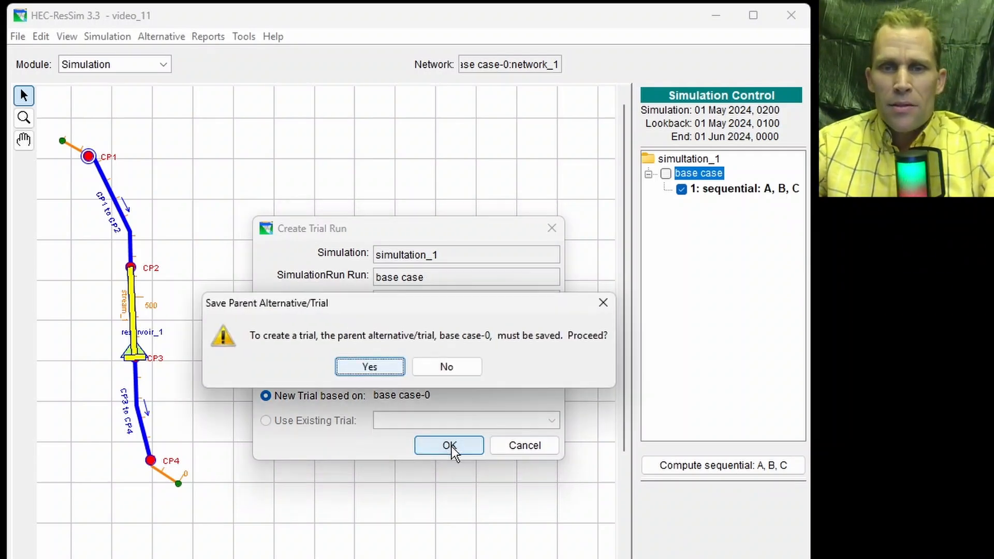
click(388, 371)
Edit the "balanced: 6, 3, 1" trial's run and open the release allocation settings of operation_set_1 for reservoir_1
right_click(725, 202)
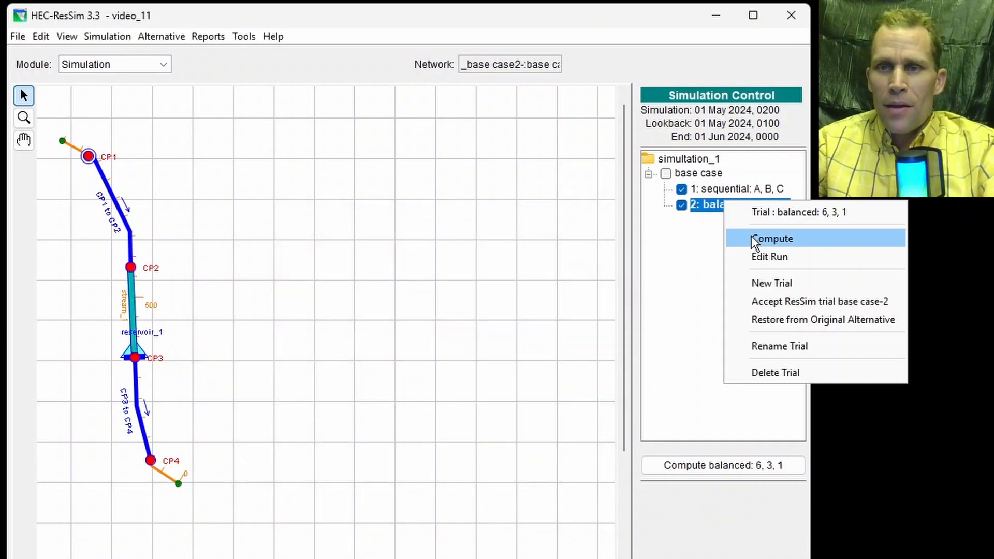
click(762, 256)
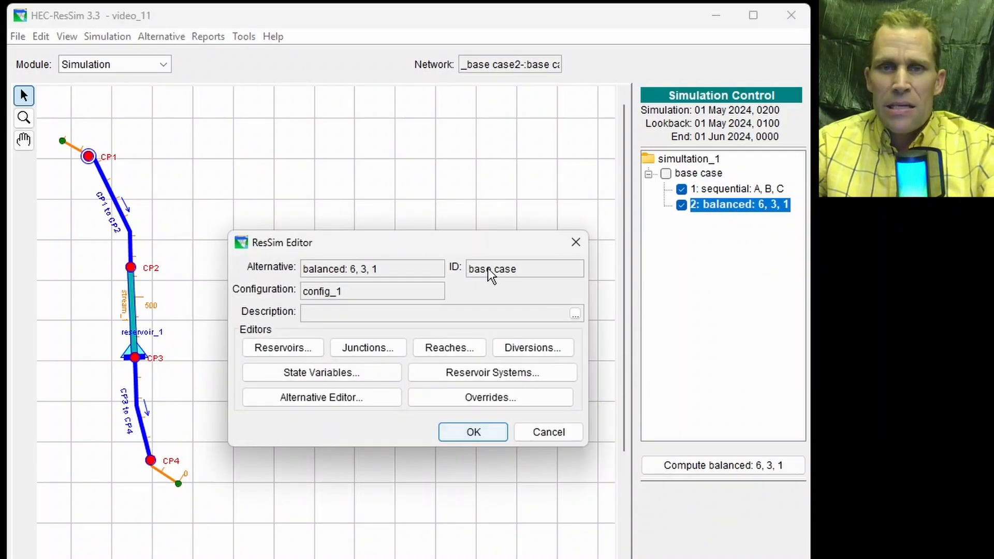
drag(453, 249, 470, 244)
click(318, 344)
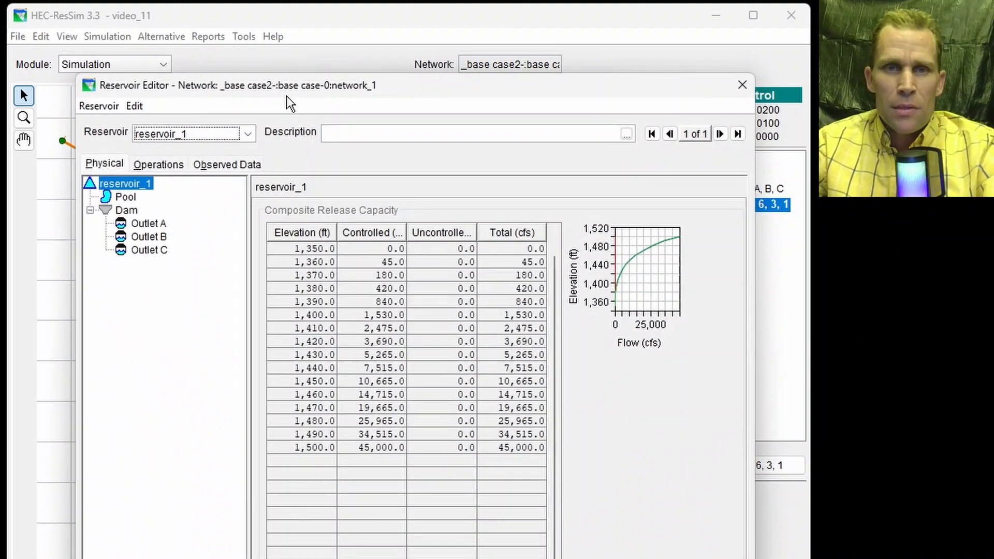
drag(317, 80, 437, 64)
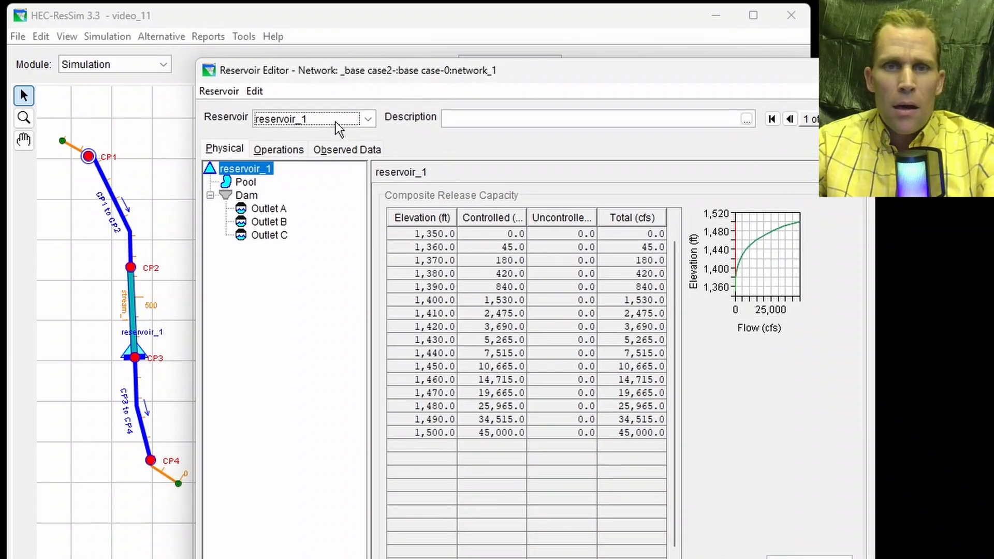
click(275, 153)
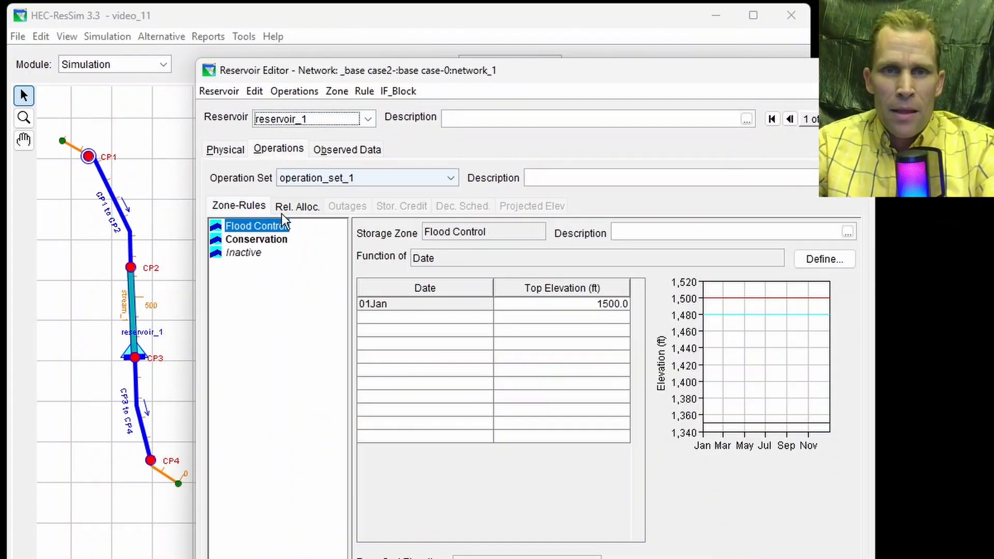
click(296, 214)
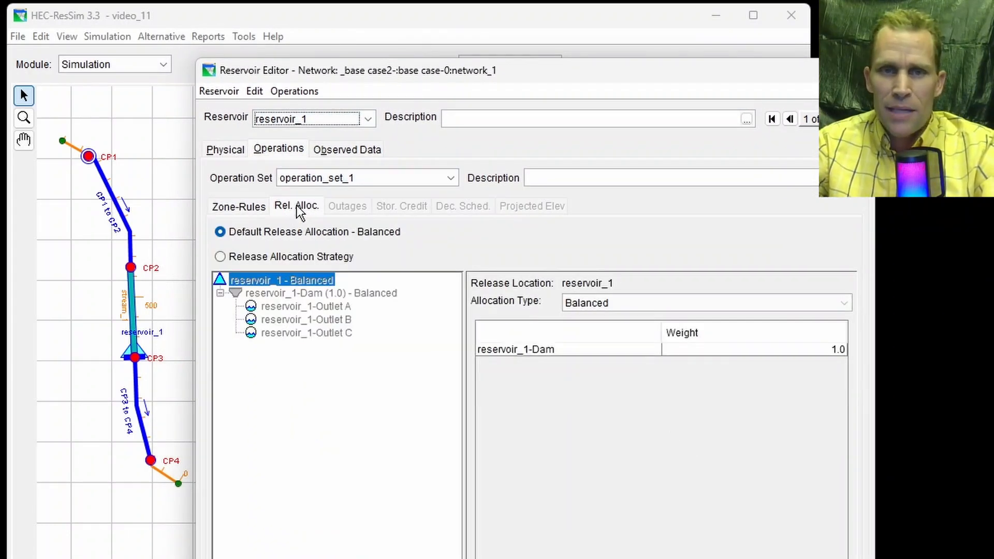
Enable a release allocation strategy for reservoir_1 and display the dam's balanced outlet weights
click(220, 257)
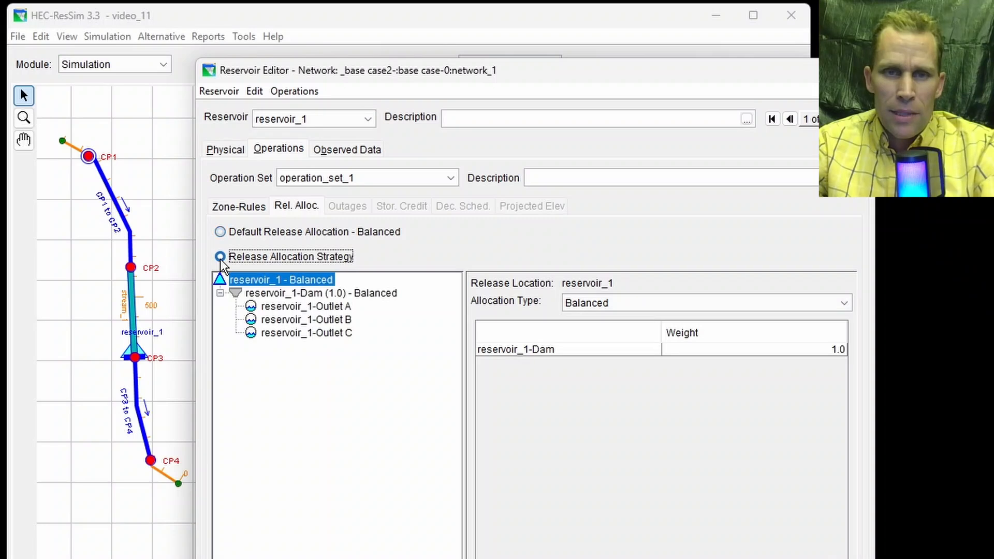
click(629, 301)
click(282, 294)
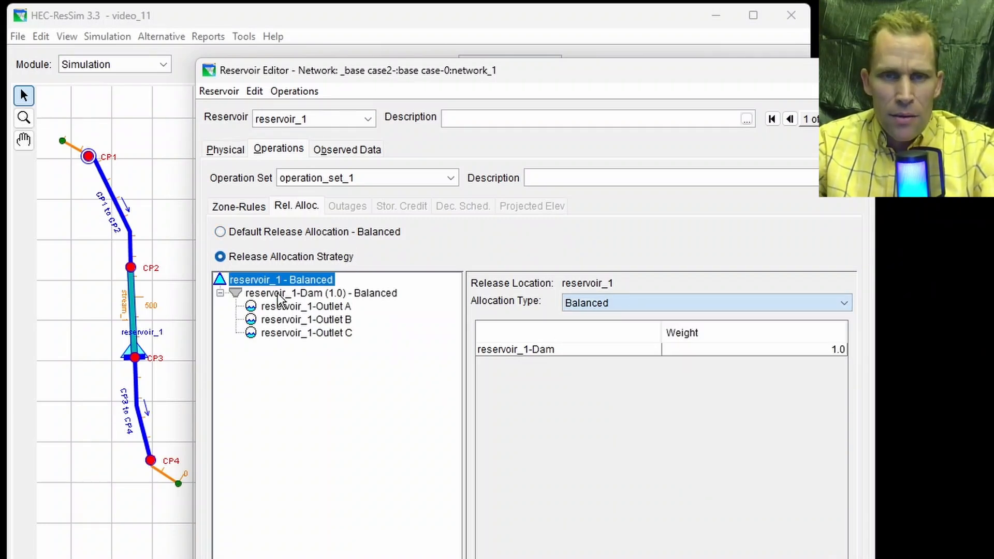
click(284, 294)
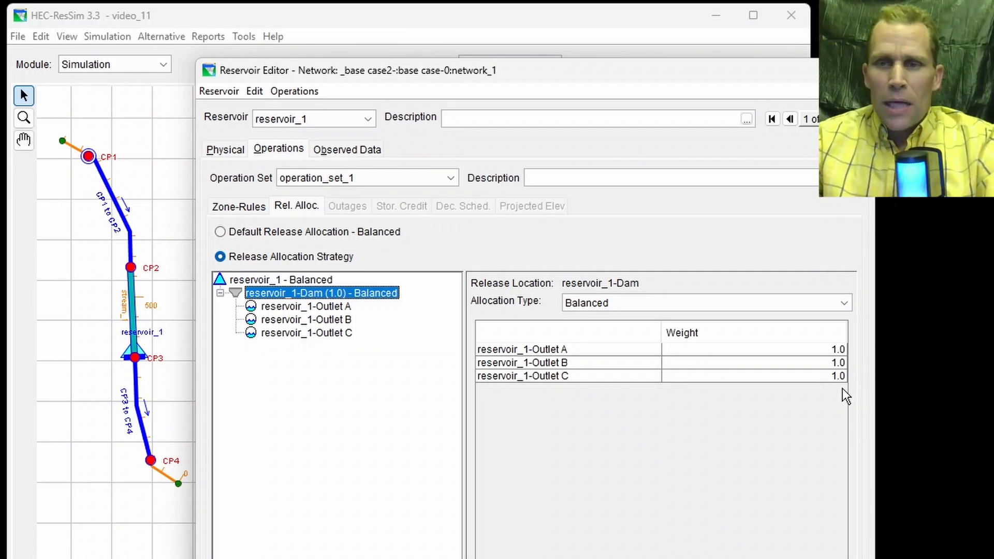
Set the dam's balanced allocation weights to 6 for Outlet A, 3 for Outlet B and 1 for Outlet C
click(811, 351)
text(8)
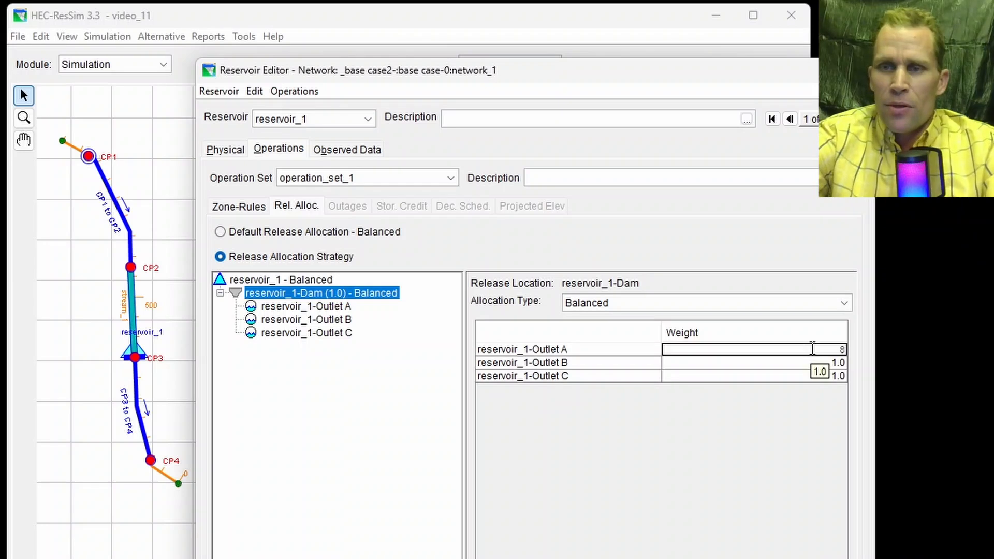
key(Tab)
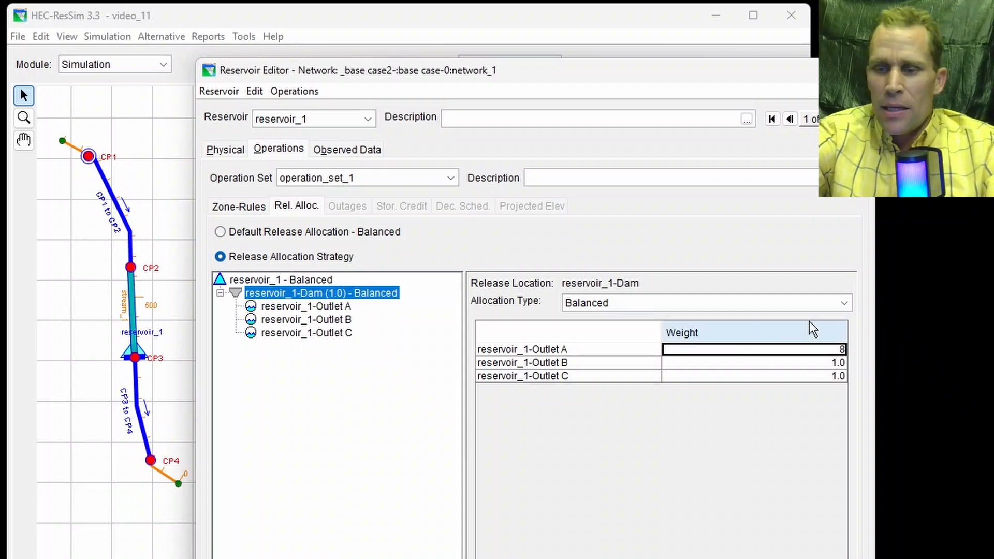
key(BackSpace)
text(6)
key(Down)
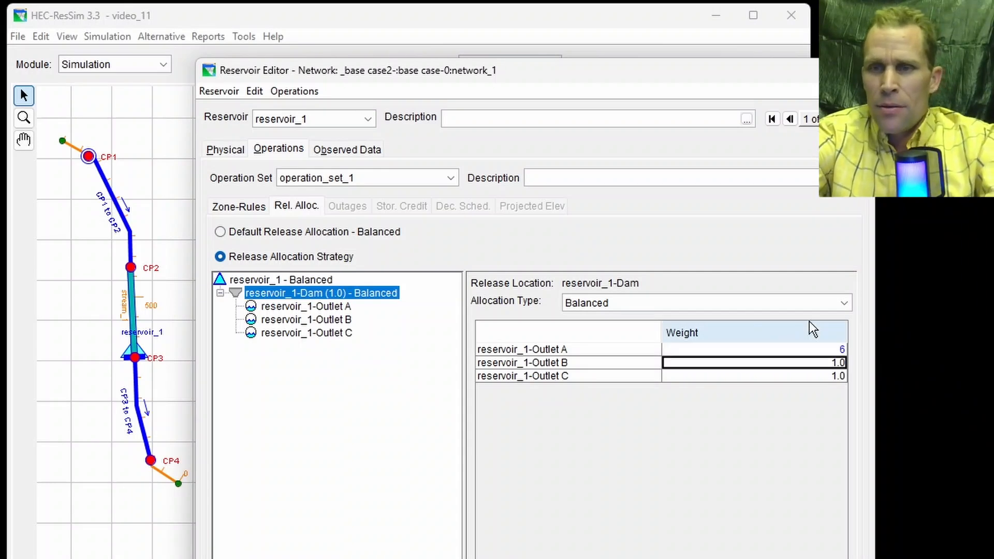
text(3)
key(Down)
text(1)
key(Up)
key(Up)
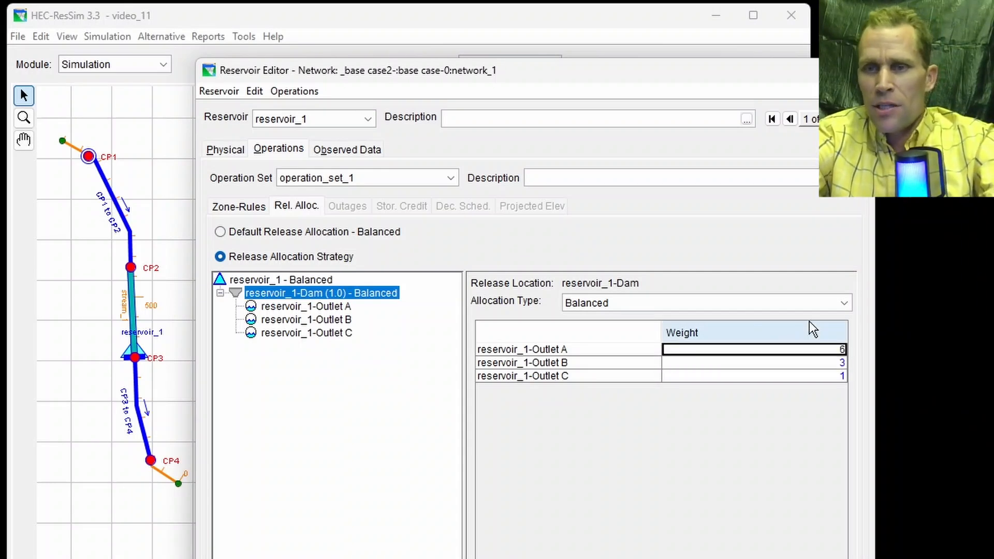
Go through the weights of Outlets A, B and C to review their relative shares of the dam's release
key(Down)
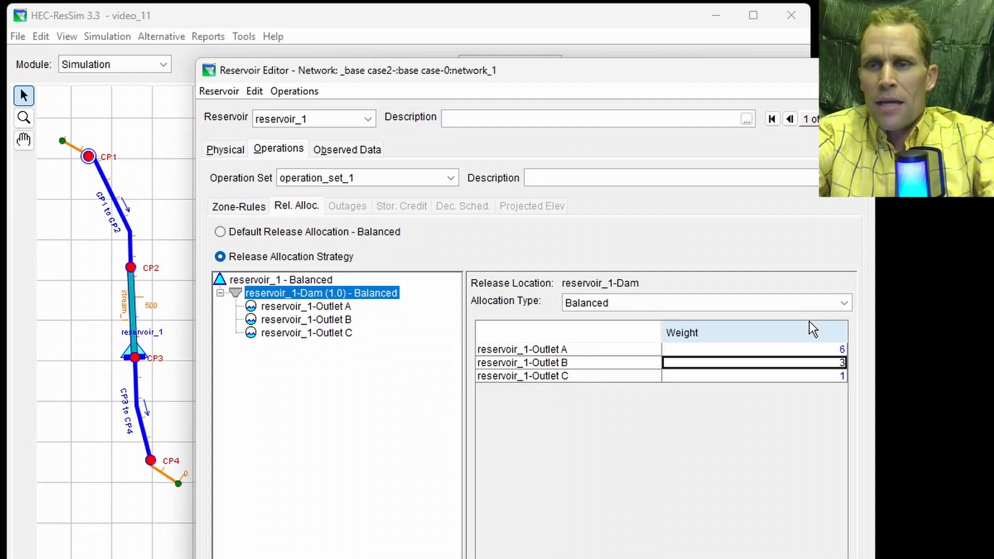
key(Down)
key(Up)
key(Up)
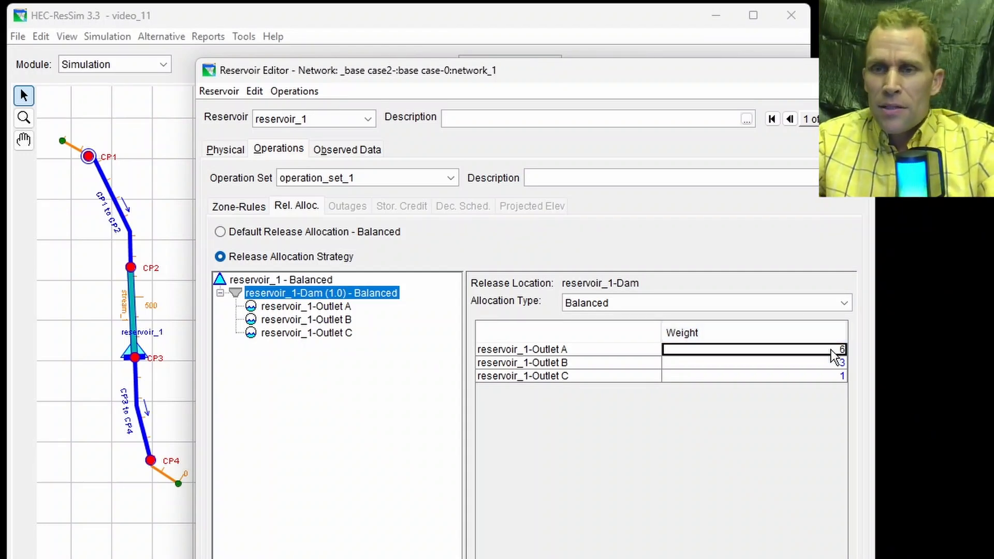
click(825, 365)
click(810, 377)
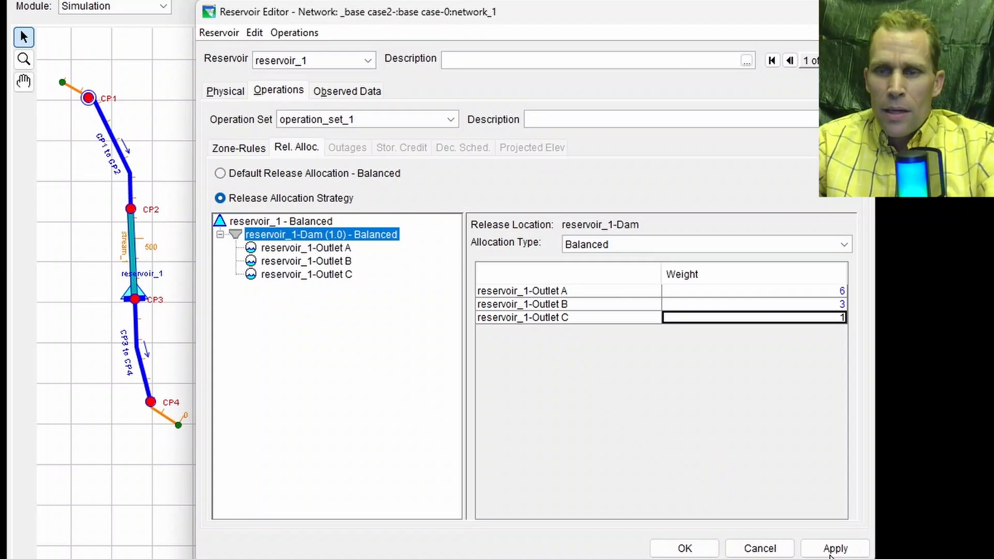
Apply the dam's allocation weights and open the lookback settings of the "balanced: 6, 3, 1" alternative
click(835, 548)
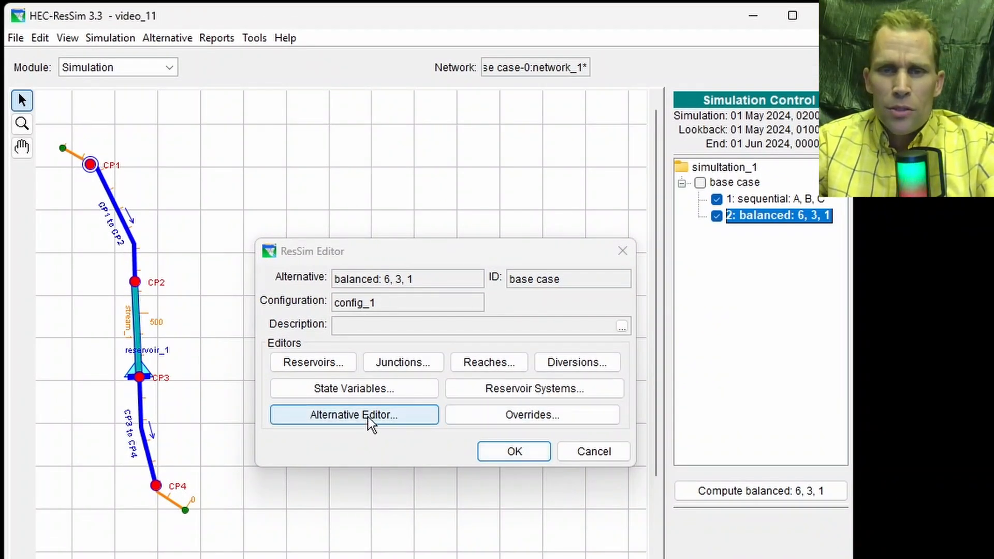
click(374, 417)
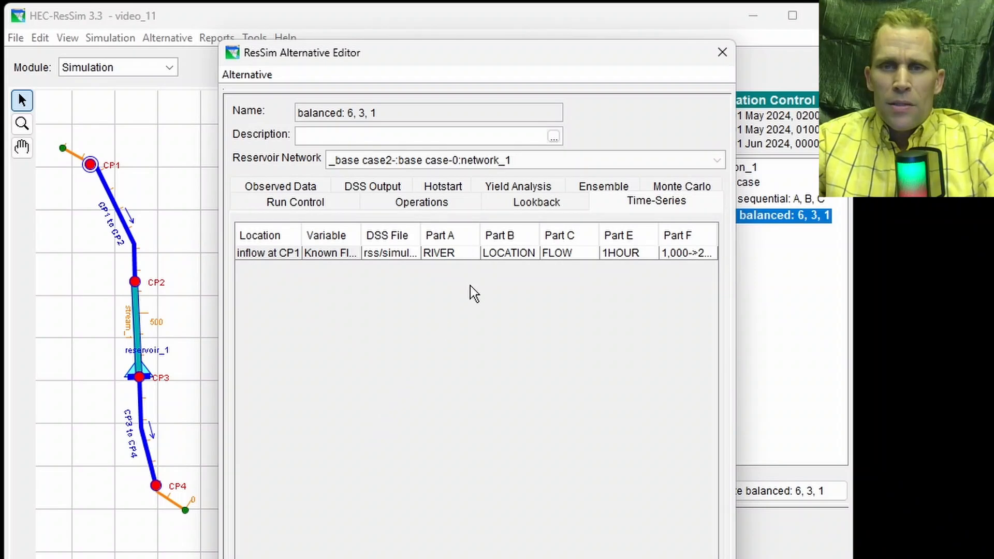
click(535, 204)
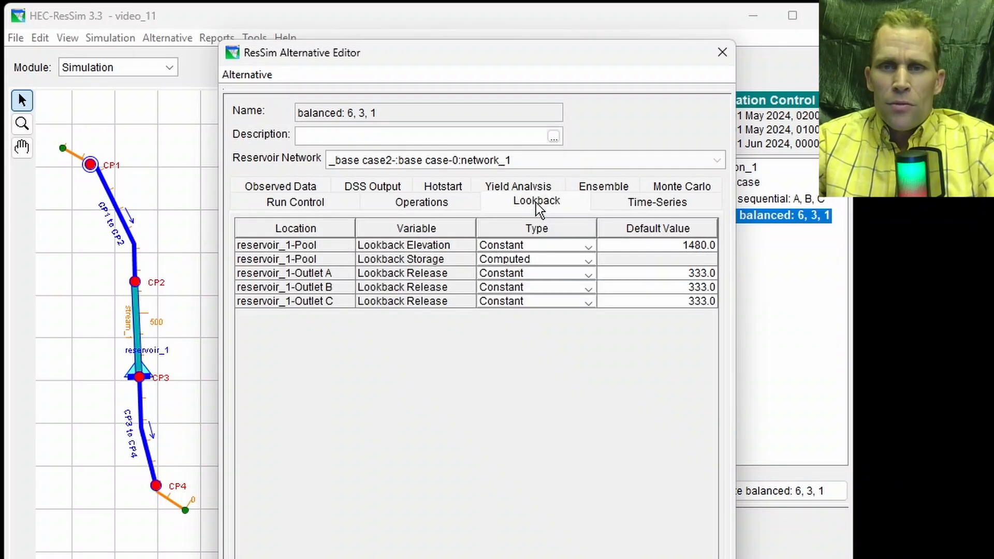
Set the constant lookback releases to 600 for Outlet A, 300 for Outlet B and 100 for Outlet C, and save the alternative
click(667, 275)
text(6)
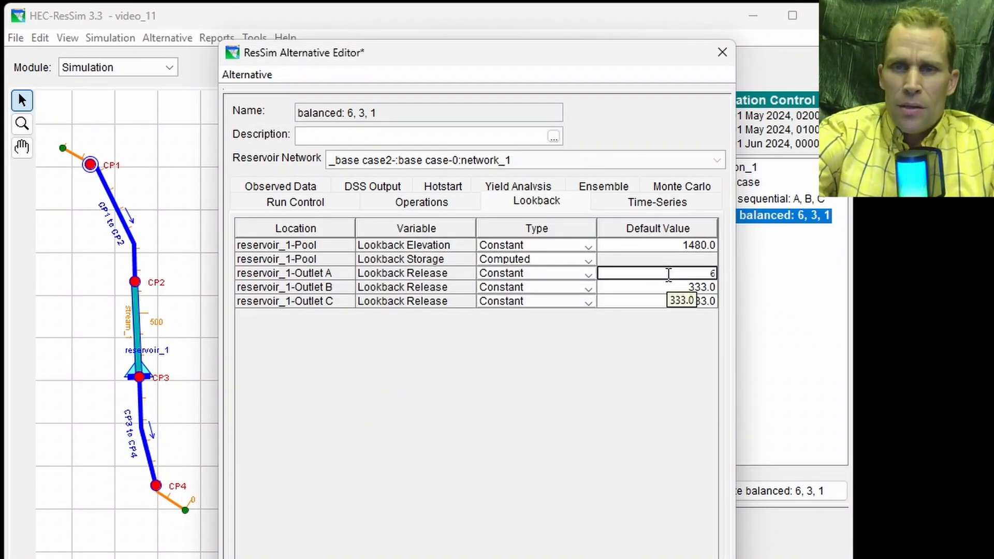
text(00)
key(Return)
text(300)
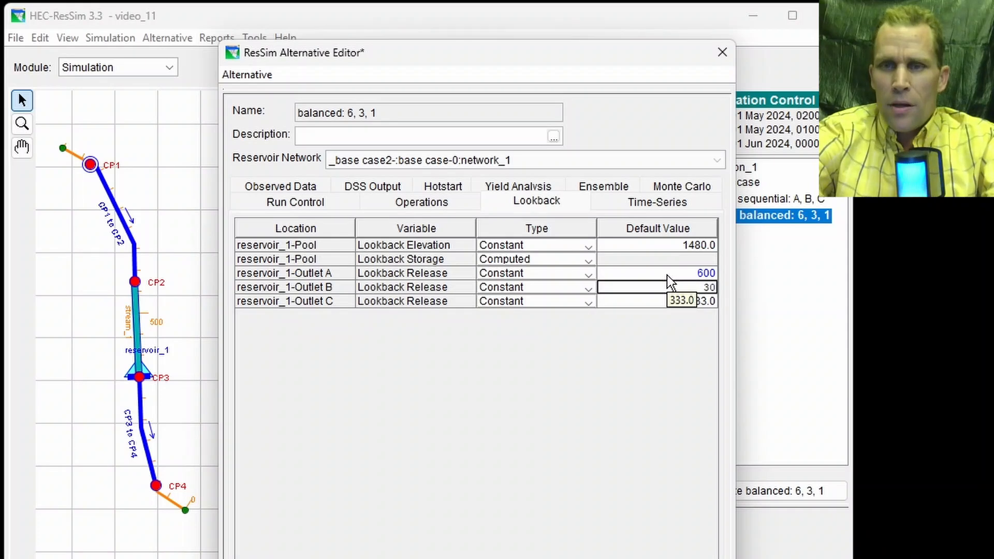
key(Return)
text(100)
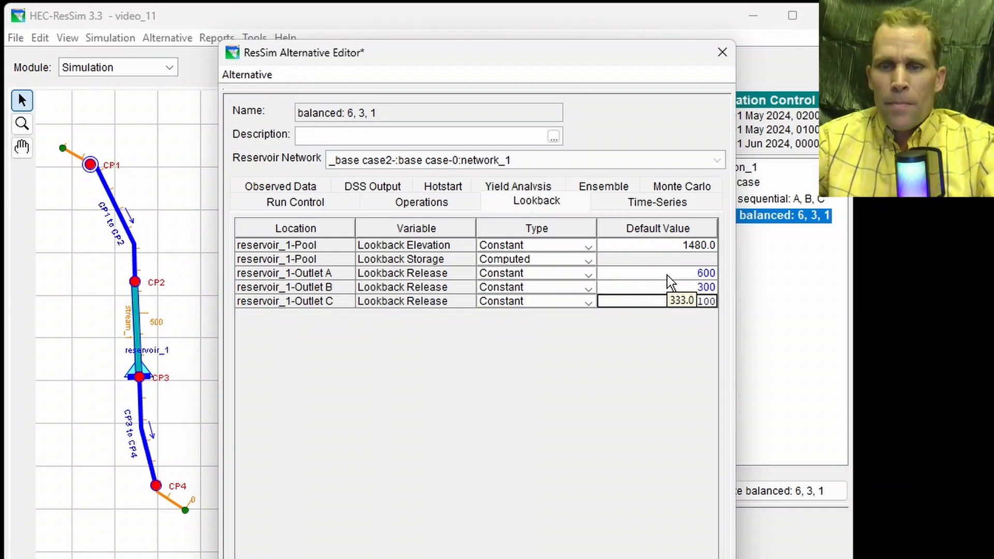
click(238, 76)
click(250, 96)
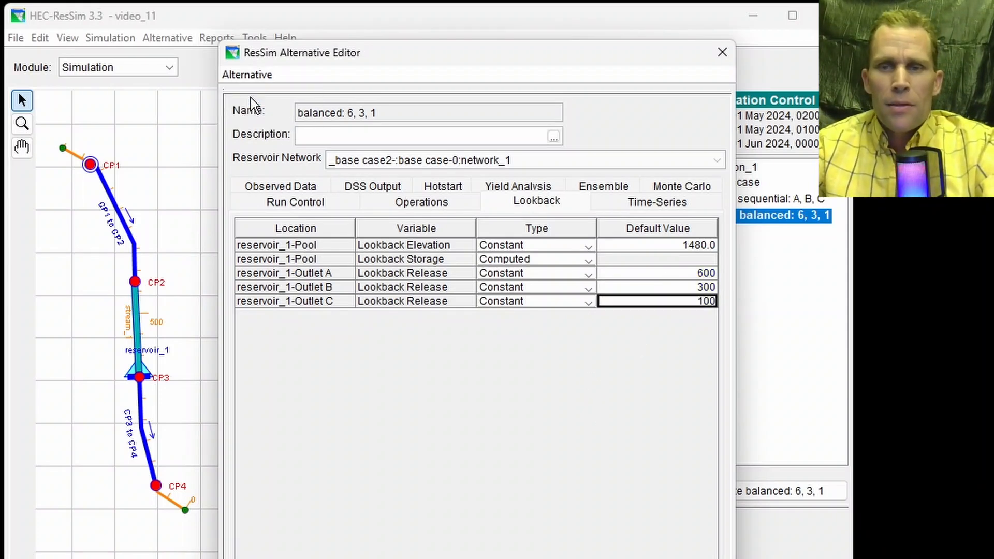
click(722, 54)
Compute the "balanced: 6, 3, 1" trial and dismiss the compute output
right_click(761, 217)
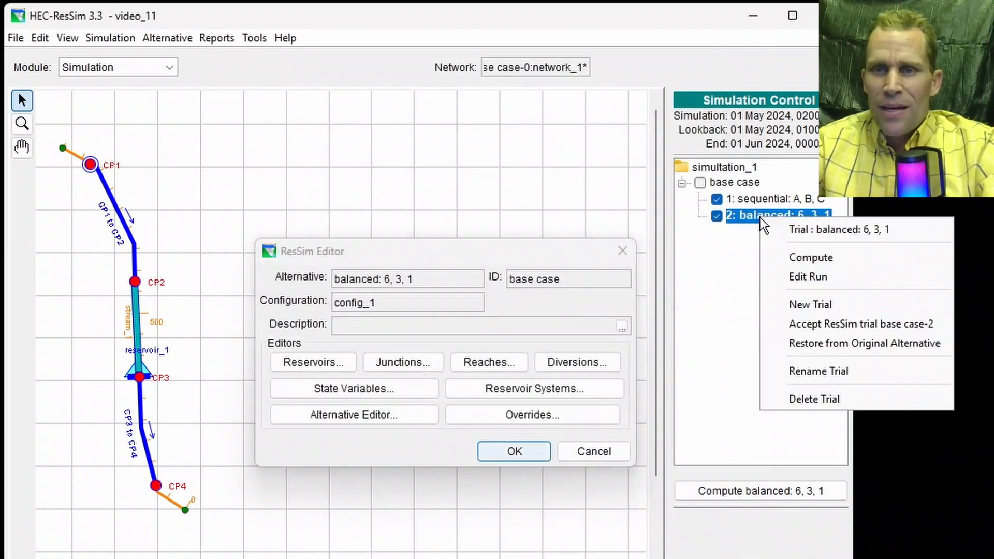
click(784, 256)
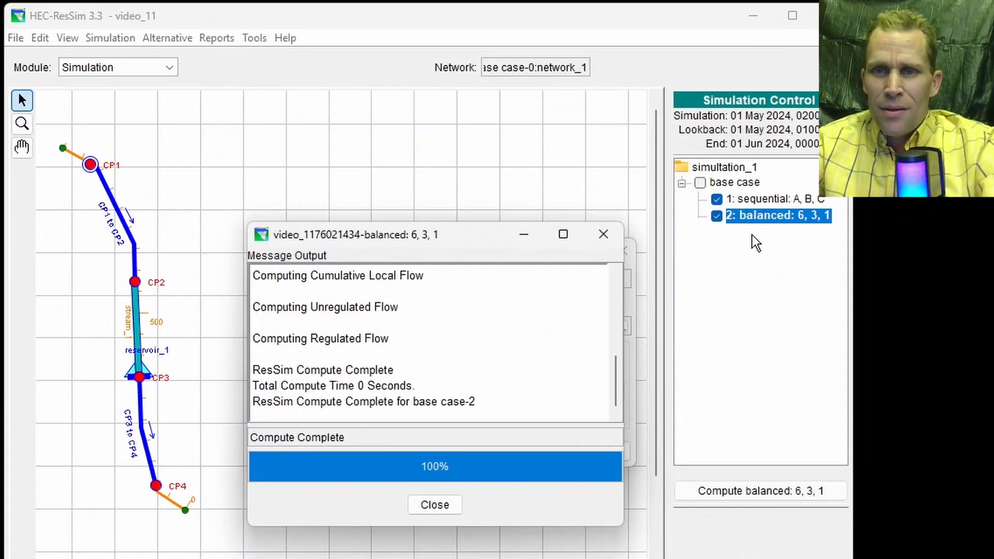
click(434, 504)
Leave only the "balanced: 6, 3, 1" trial selected, and plot reservoir_1's releases in a maximized window
click(717, 200)
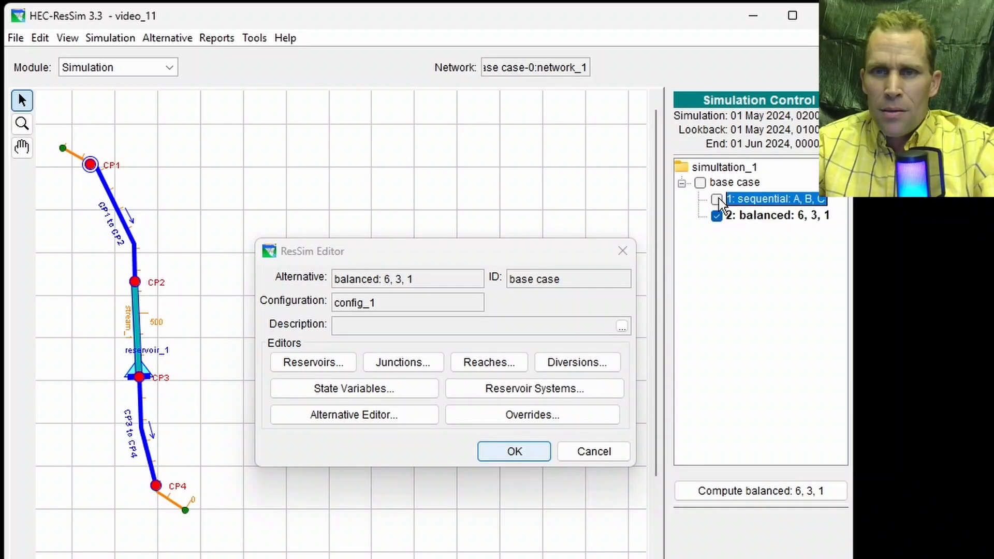
click(514, 451)
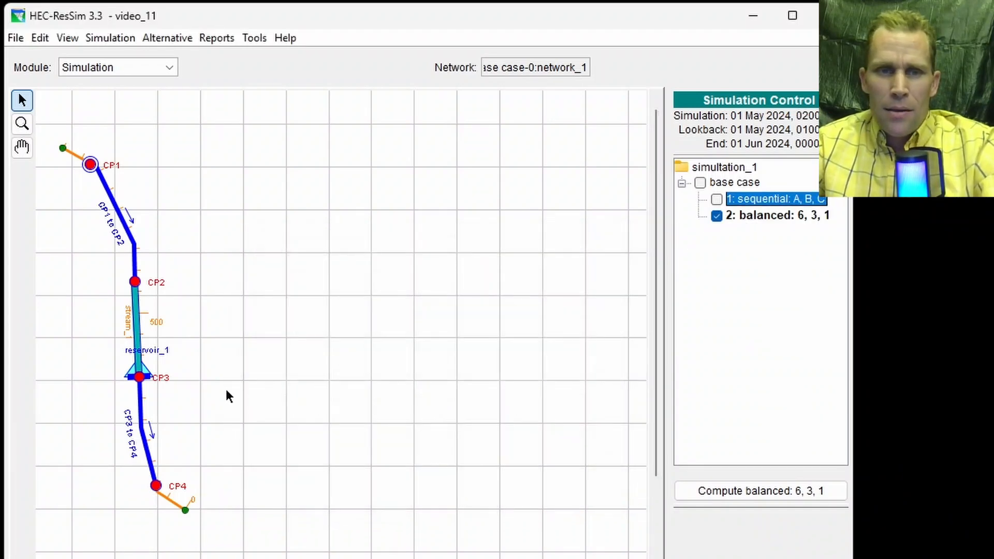
right_click(142, 369)
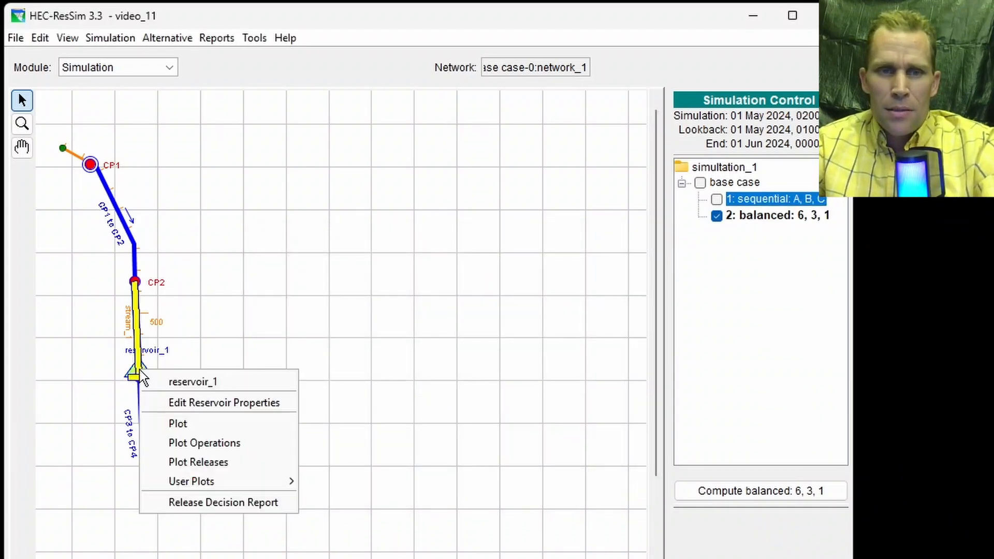
click(209, 463)
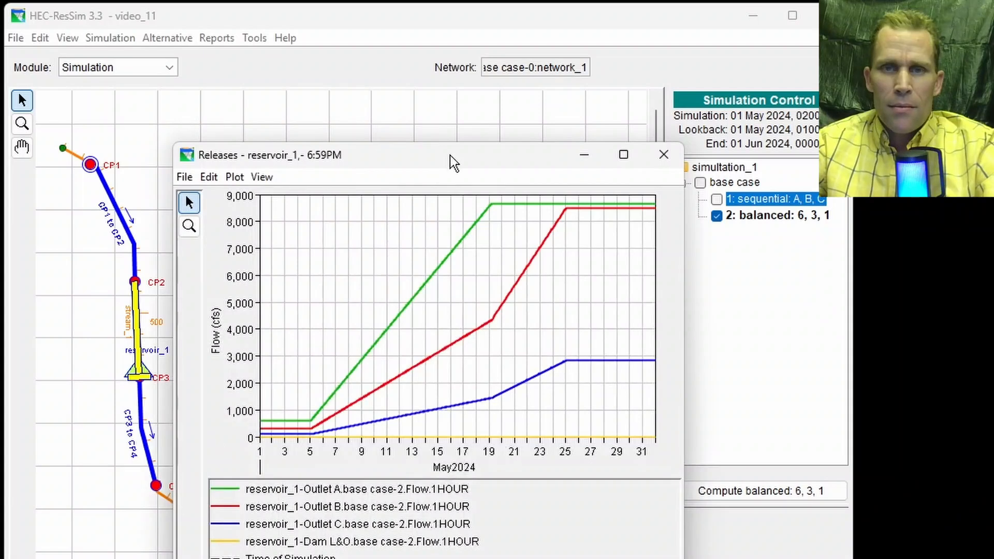
drag(450, 154, 474, 29)
double_click(473, 29)
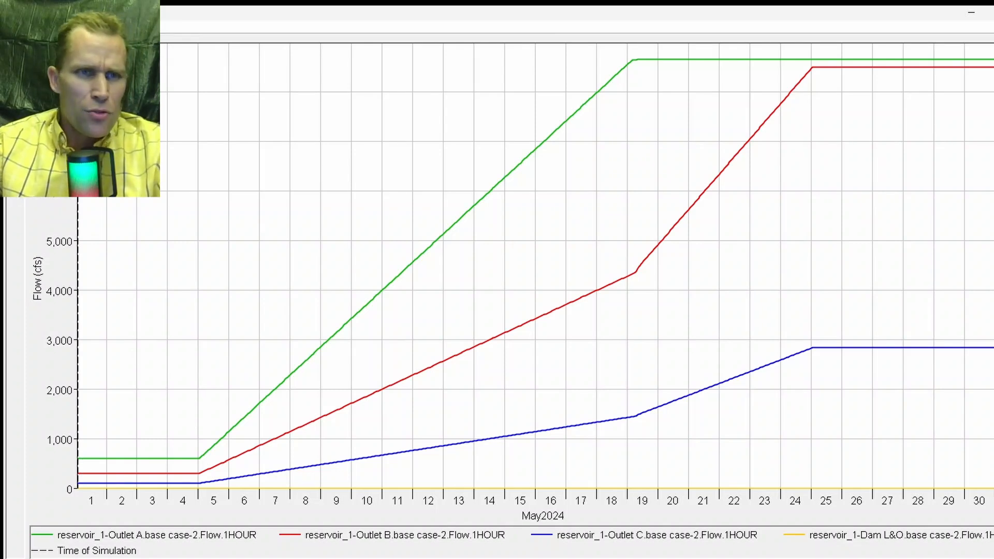
Compare the release curves of Outlets A, B and C closely over the first days of May and across the whole month
drag(238, 400, 78, 484)
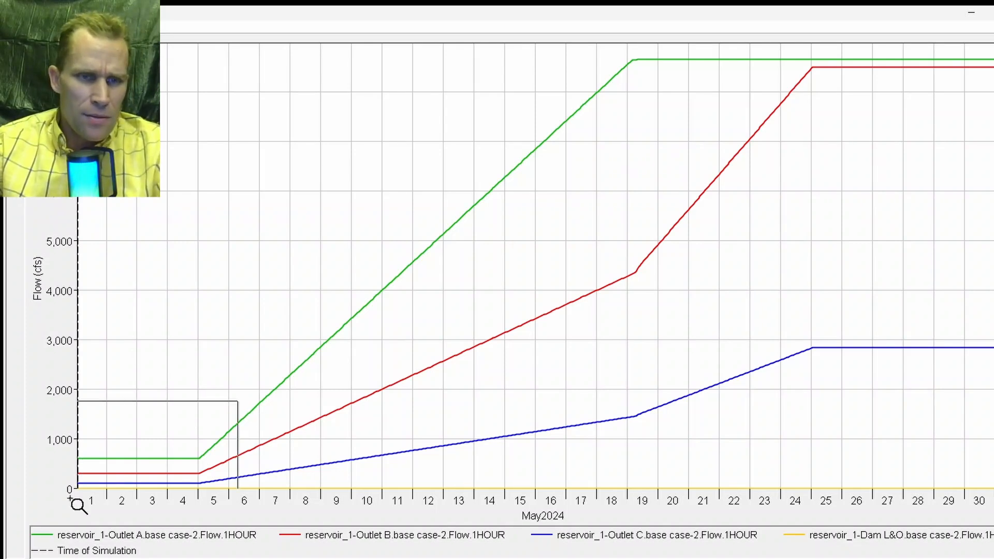
click(197, 538)
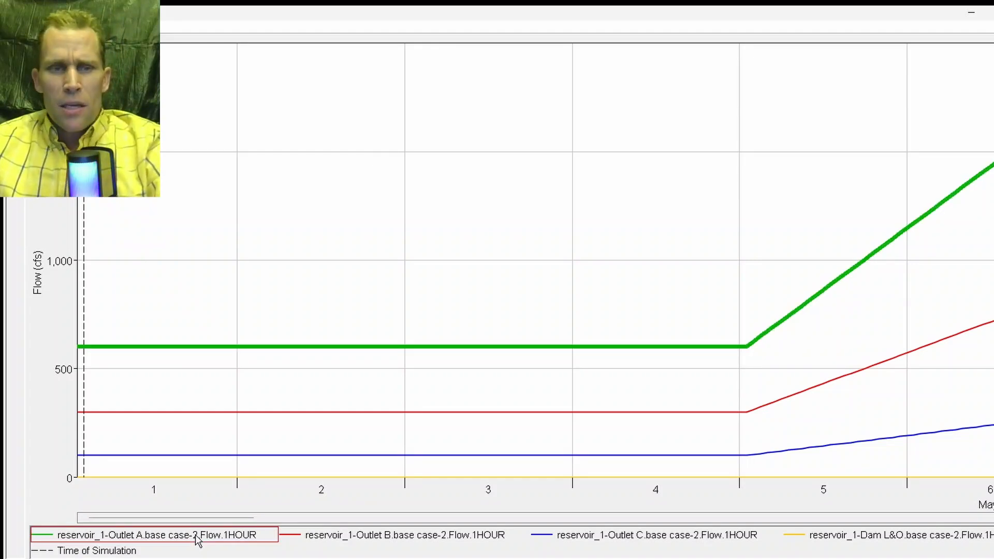
click(354, 540)
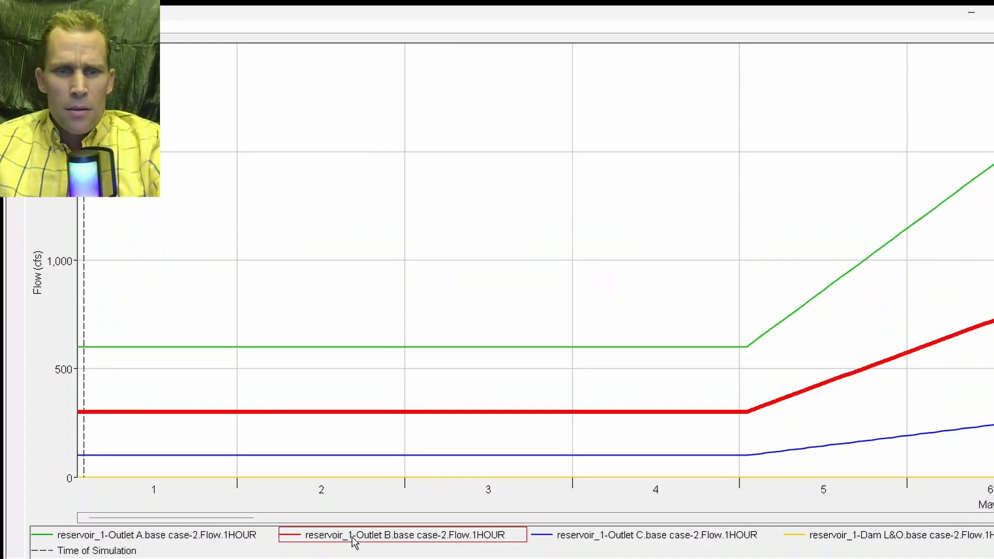
click(629, 537)
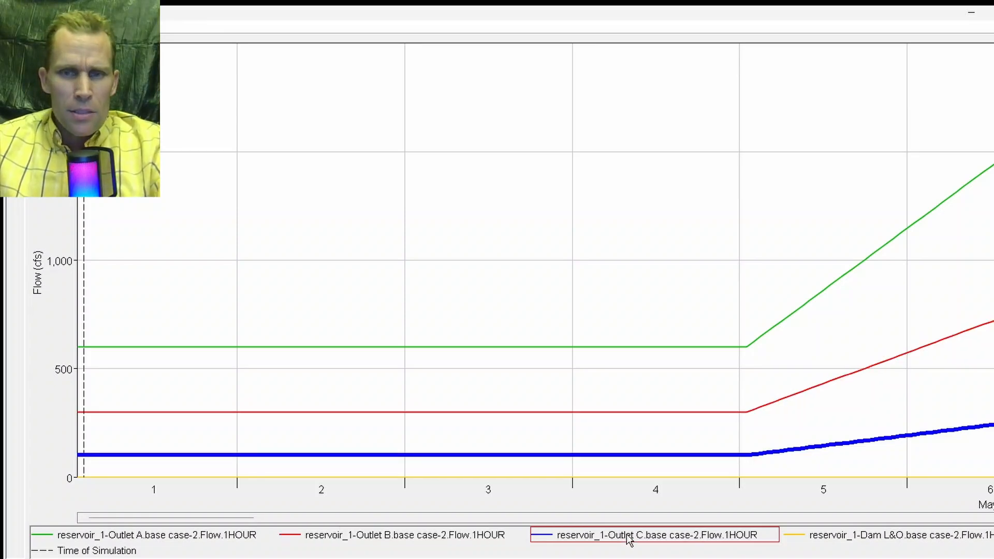
right_click(438, 285)
right_click(438, 285)
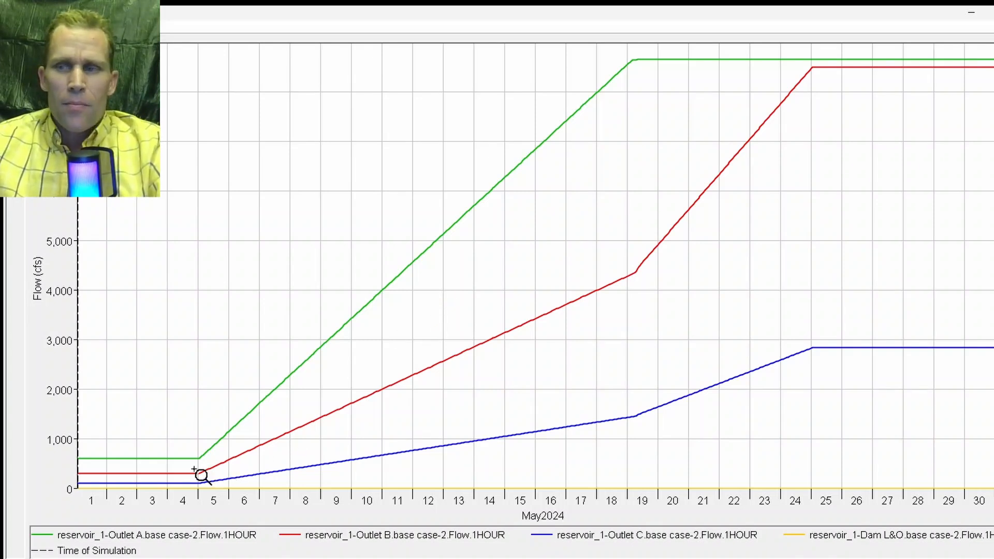
mouse_move(201, 475)
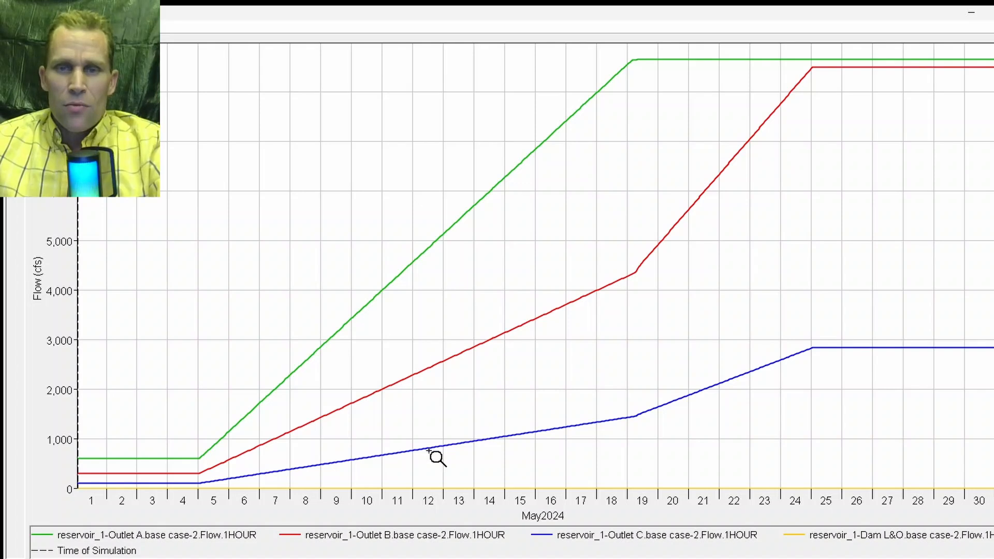
mouse_move(640, 60)
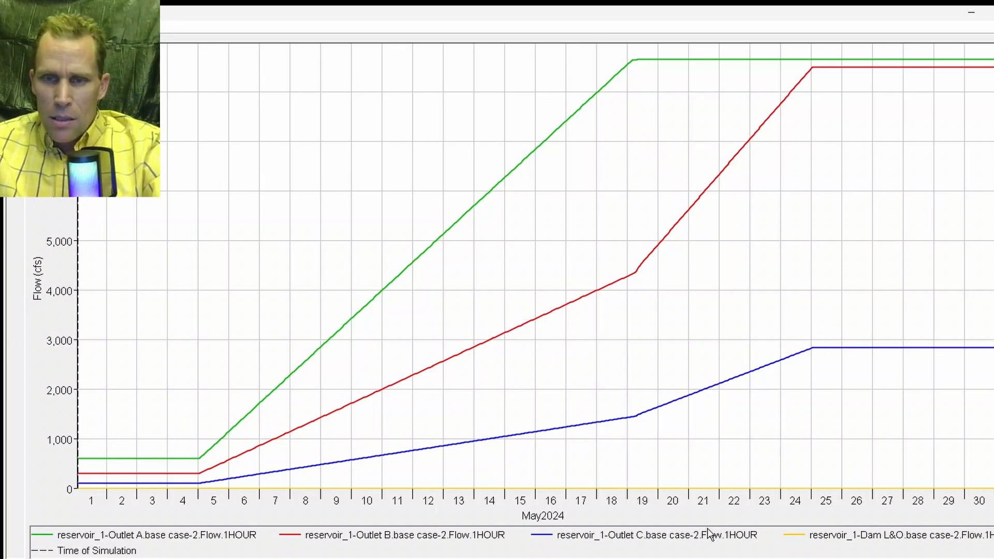
click(662, 539)
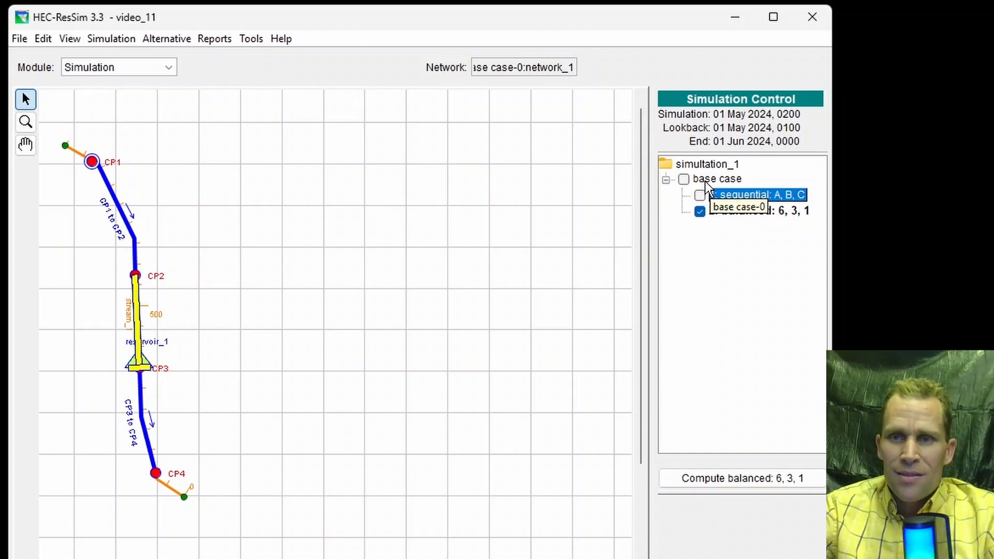
Create a trial named "stepped" from the base case and deselect the "balanced: 6, 3, 1" trial
right_click(705, 182)
click(745, 266)
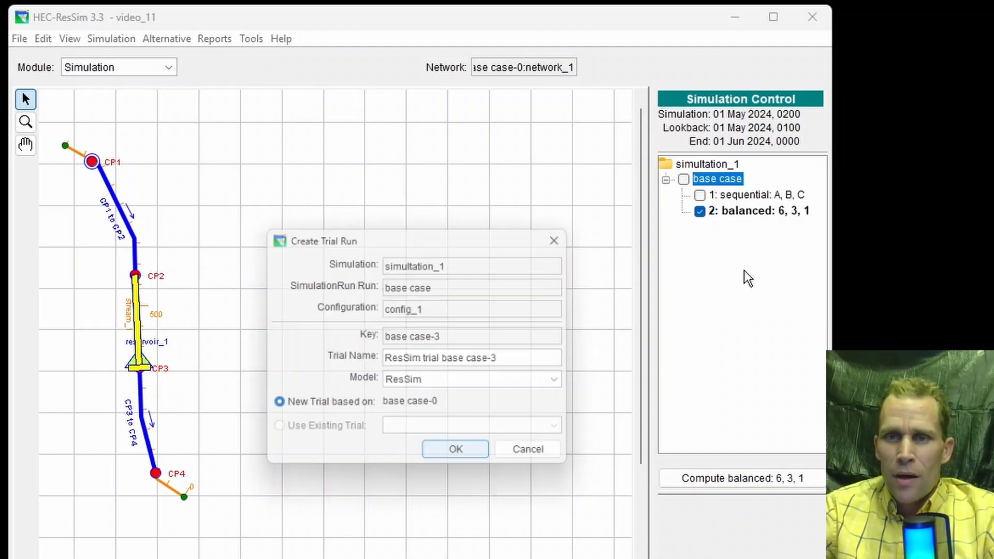
text(stepped)
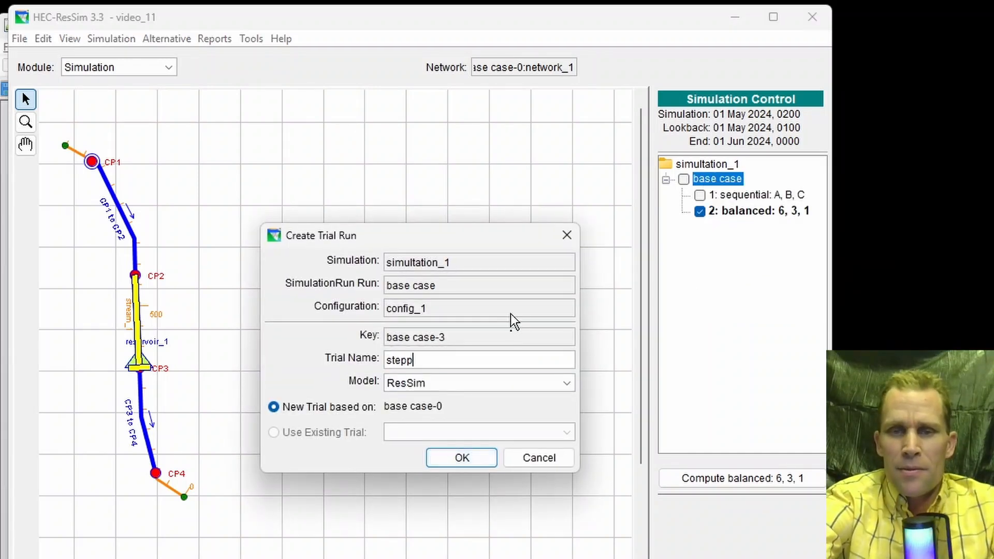
click(457, 458)
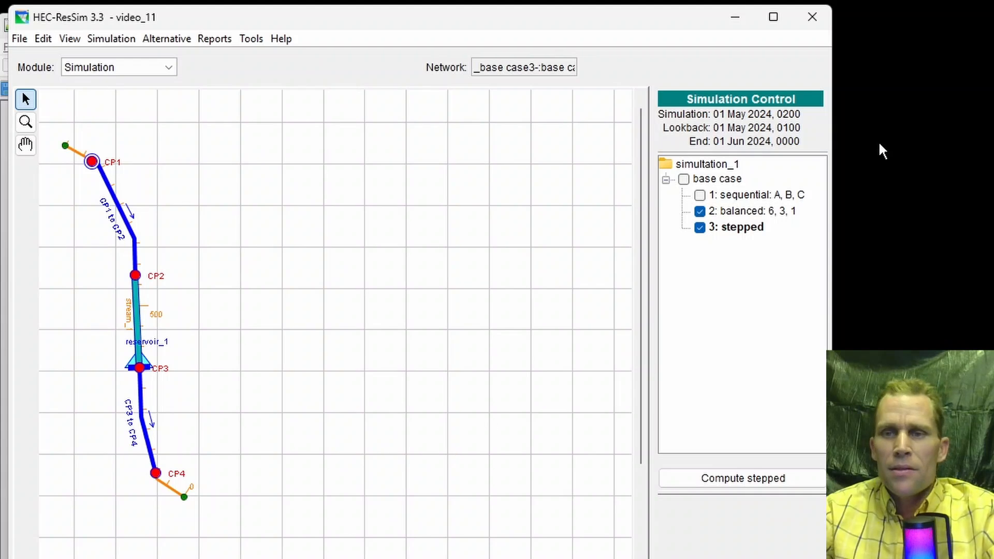
click(712, 212)
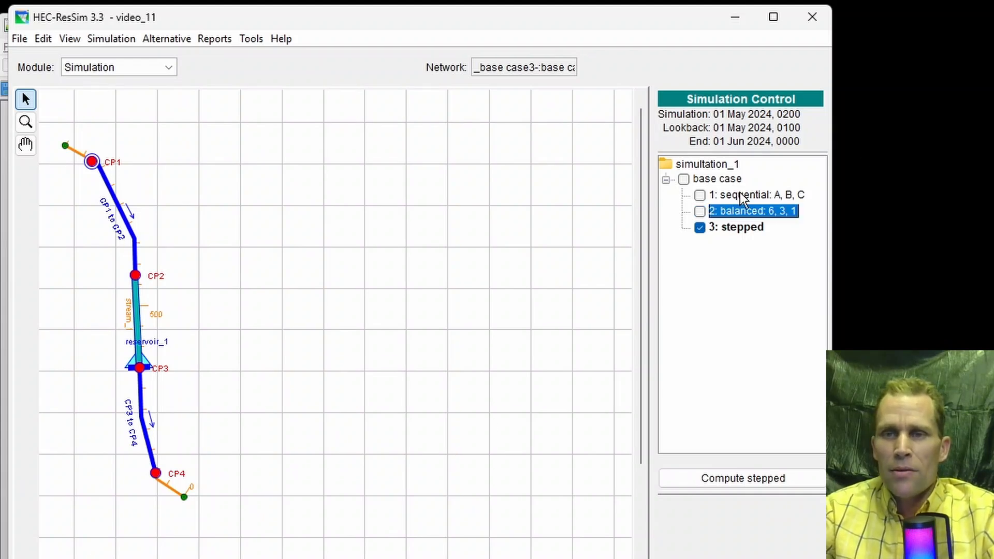
Edit the "stepped" trial's run and open the release allocation settings of operation_set_1 for reservoir_1
right_click(737, 231)
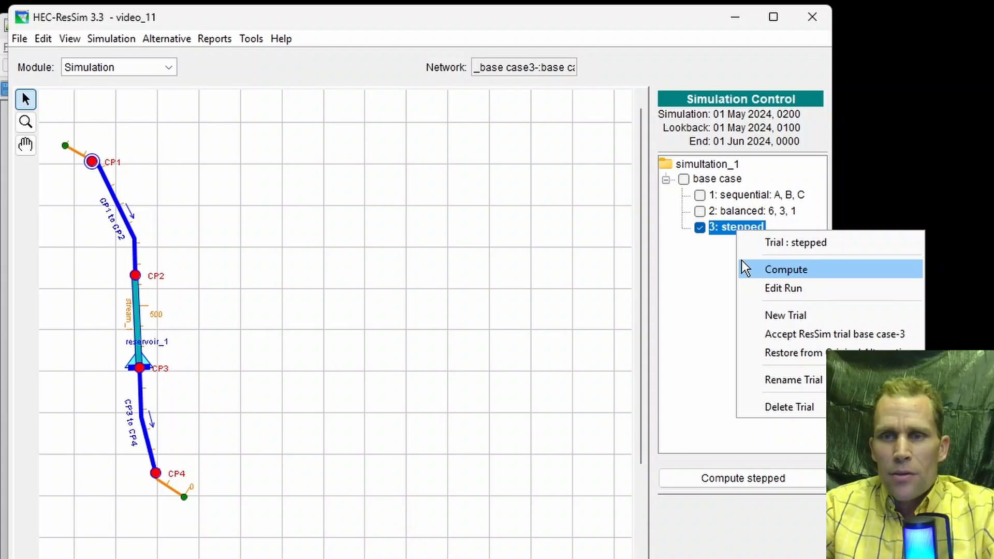
click(775, 288)
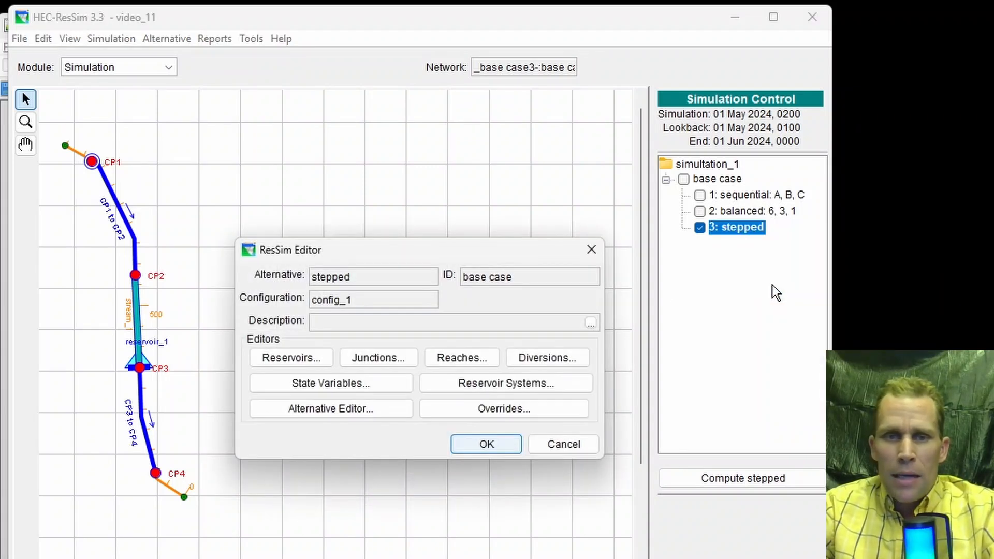
click(300, 357)
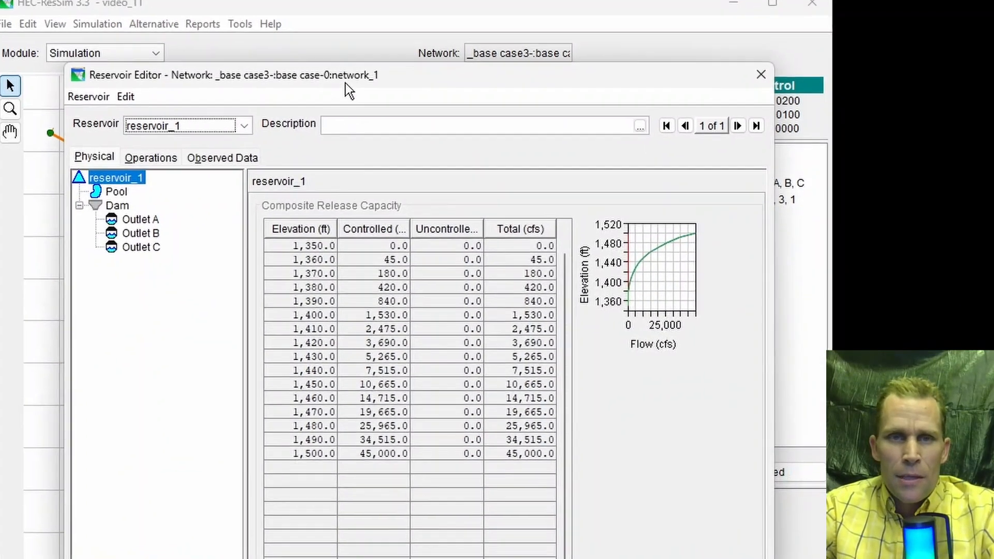
drag(355, 92, 437, 15)
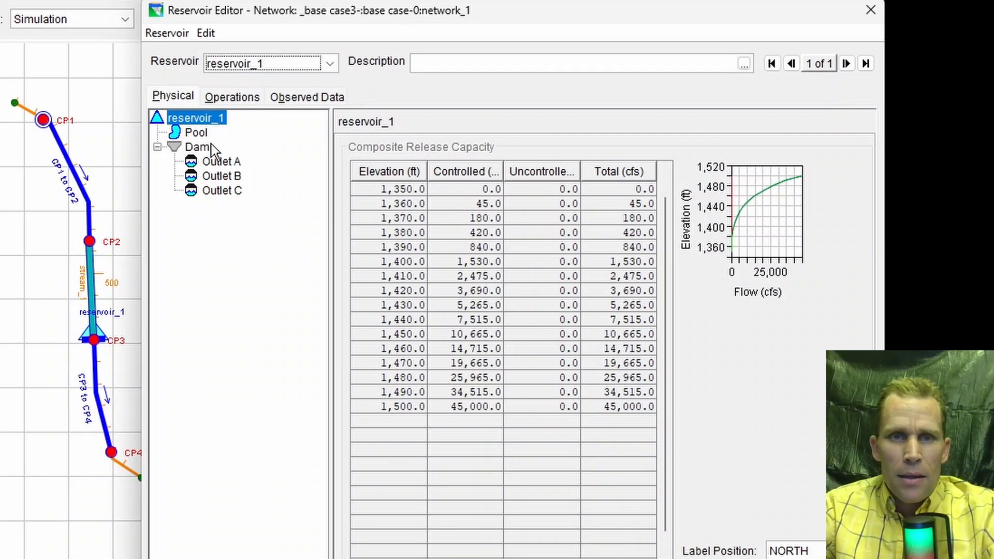
click(228, 99)
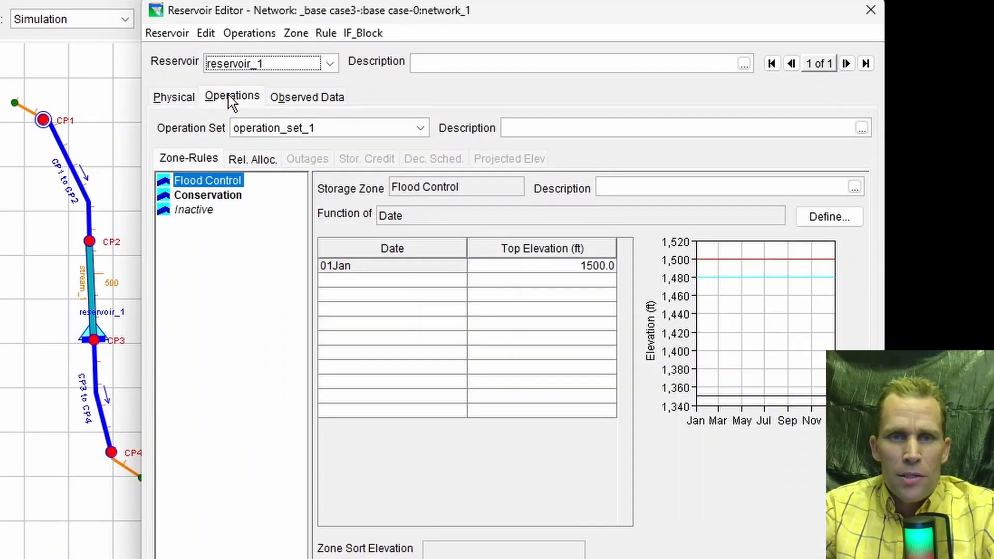
click(244, 158)
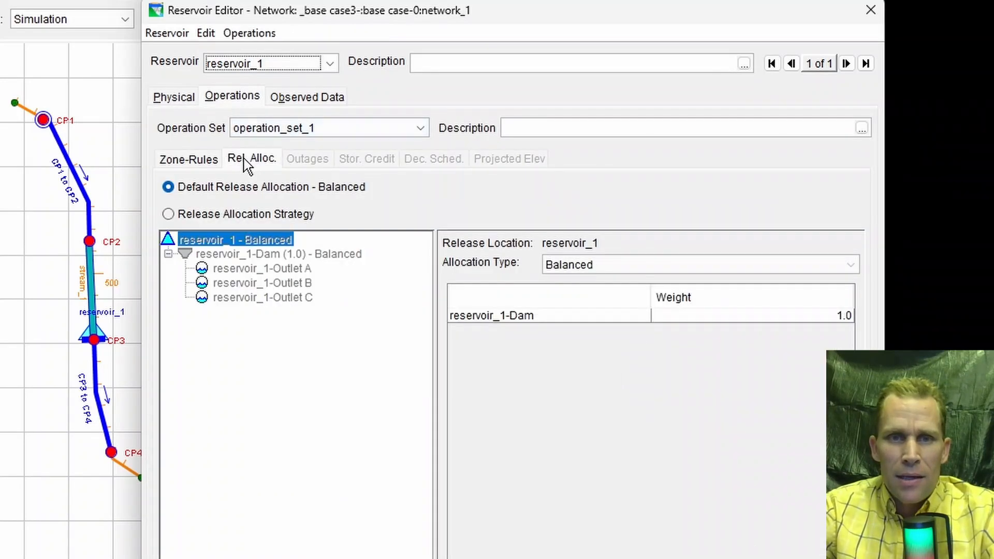
Use a release allocation strategy for reservoir_1-Dam with Stepped allocation type and % Release Capacity as table units
click(168, 214)
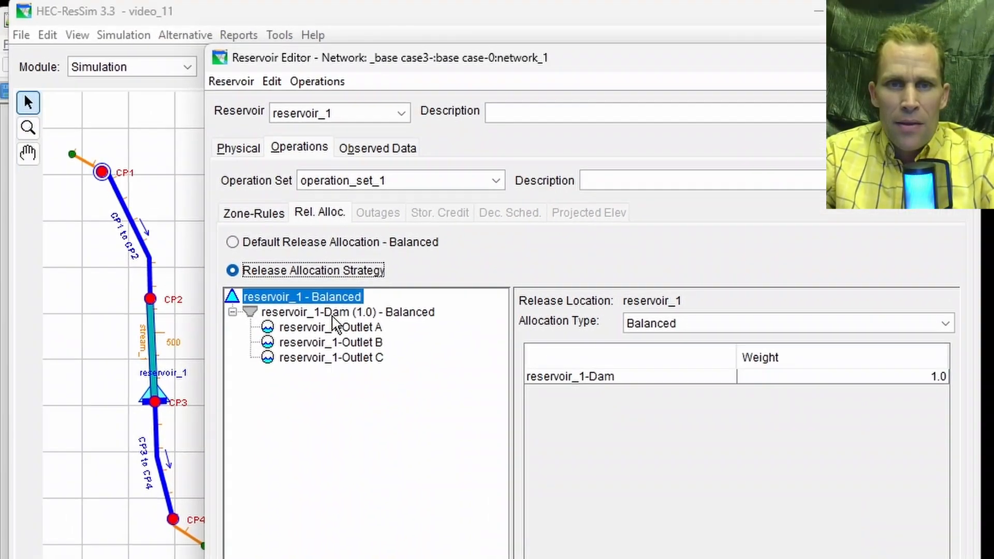
click(259, 272)
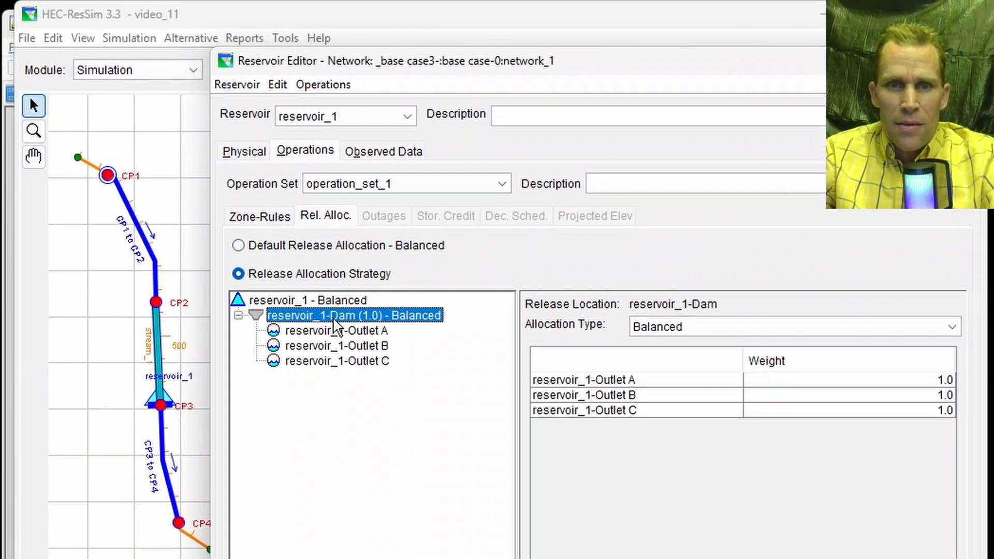
click(705, 332)
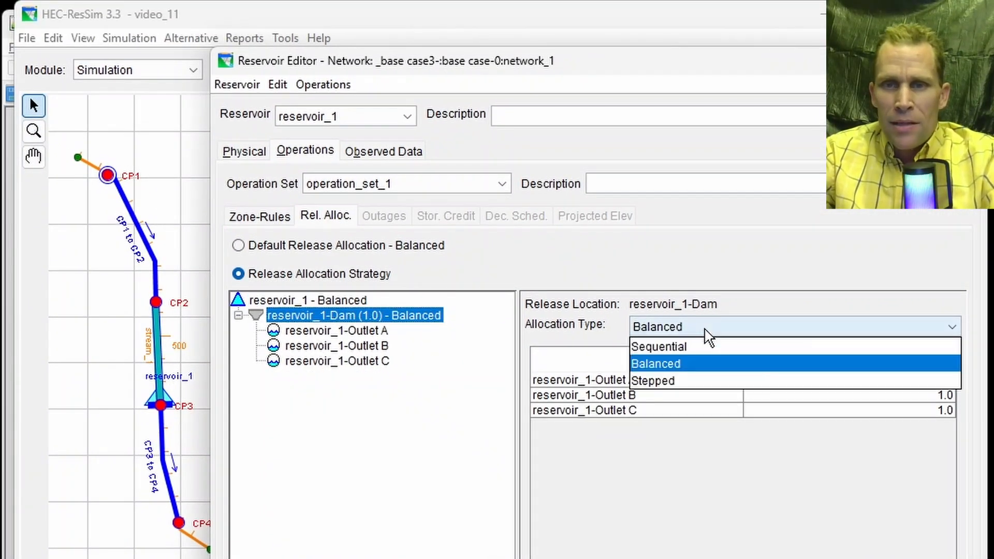
click(693, 384)
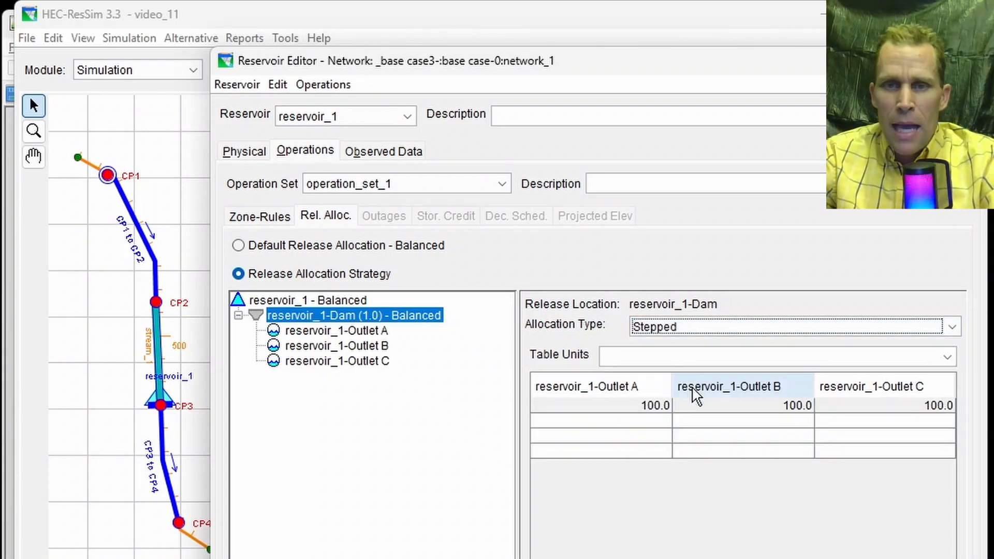
click(675, 358)
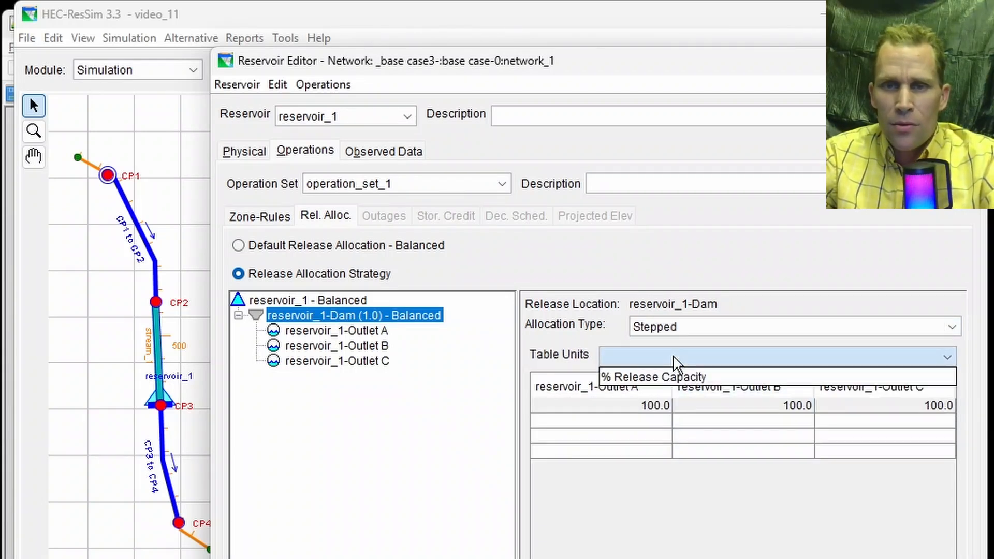
click(656, 379)
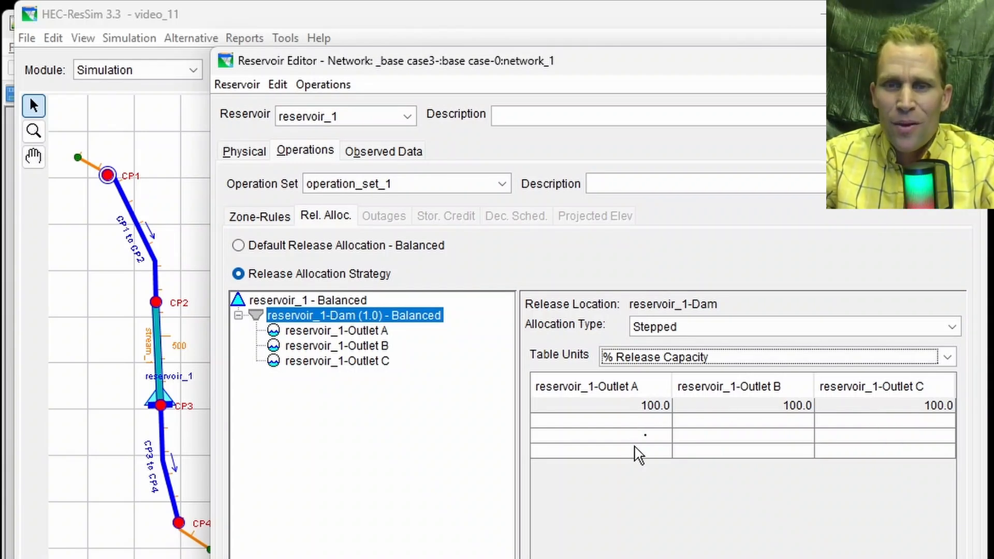
Enter 100 for Outlet A in each of the three empty rows of the stepped allocation table
click(636, 422)
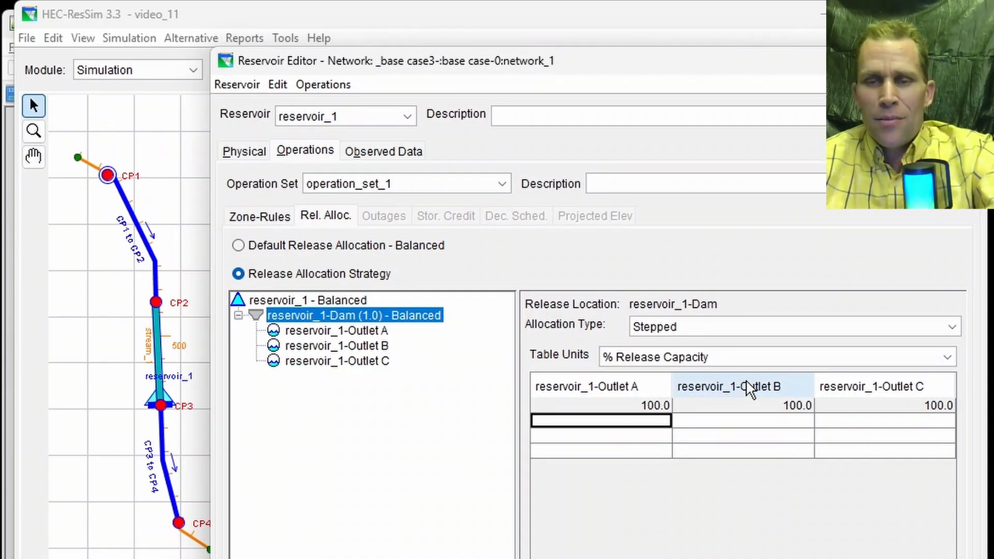
text(100)
key(Return)
text(100)
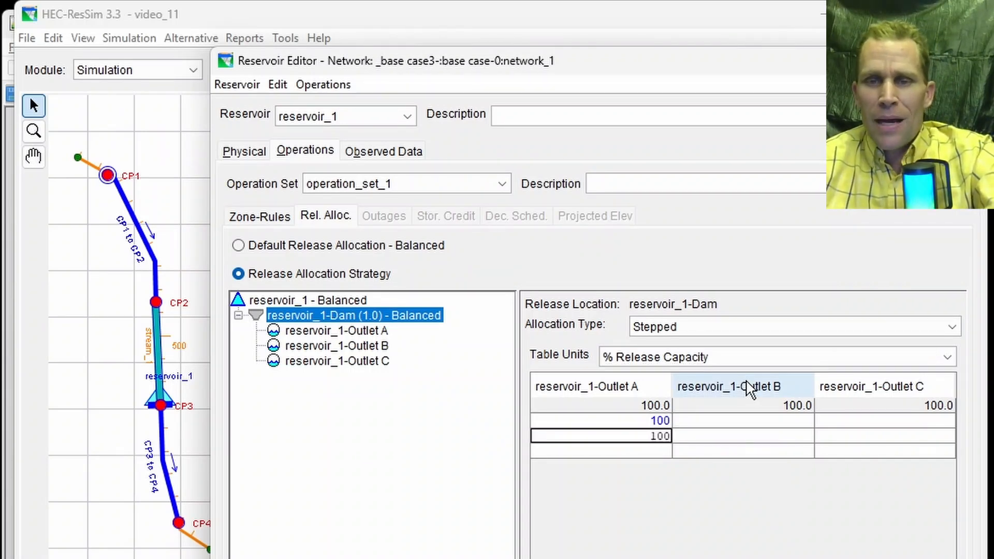
key(Return)
text(100)
key(Up)
key(Up)
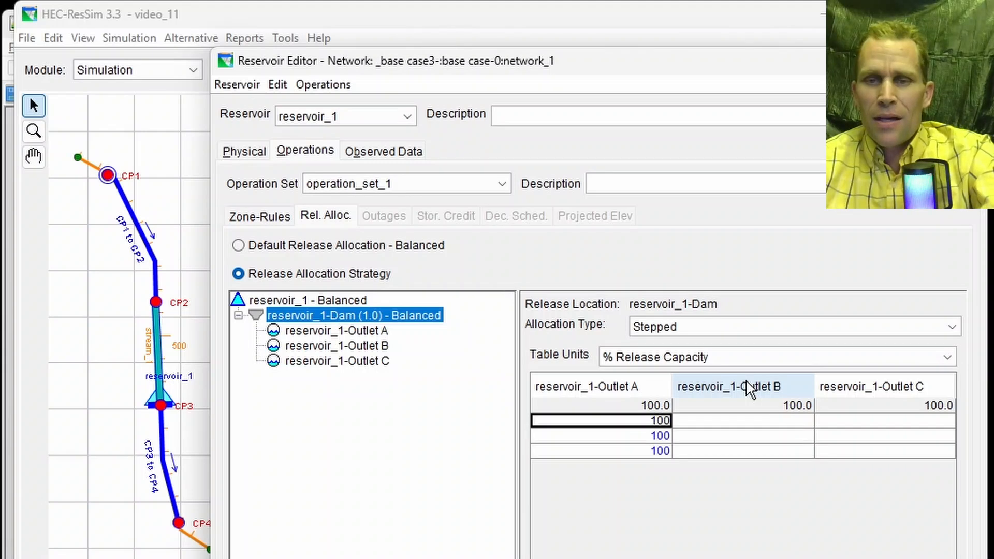
key(Up)
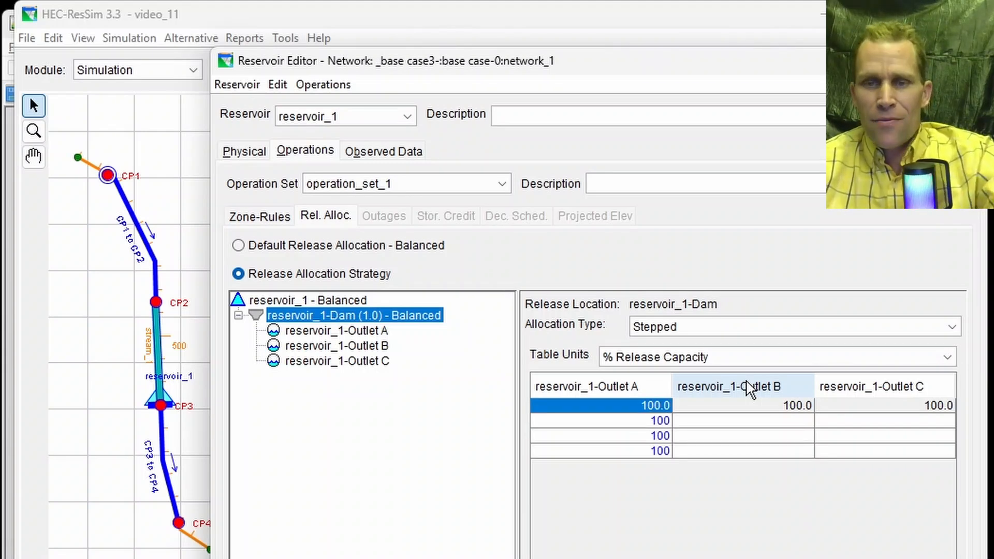
Set Outlets B and C to 0 in the last row of the stepped allocation table
click(781, 454)
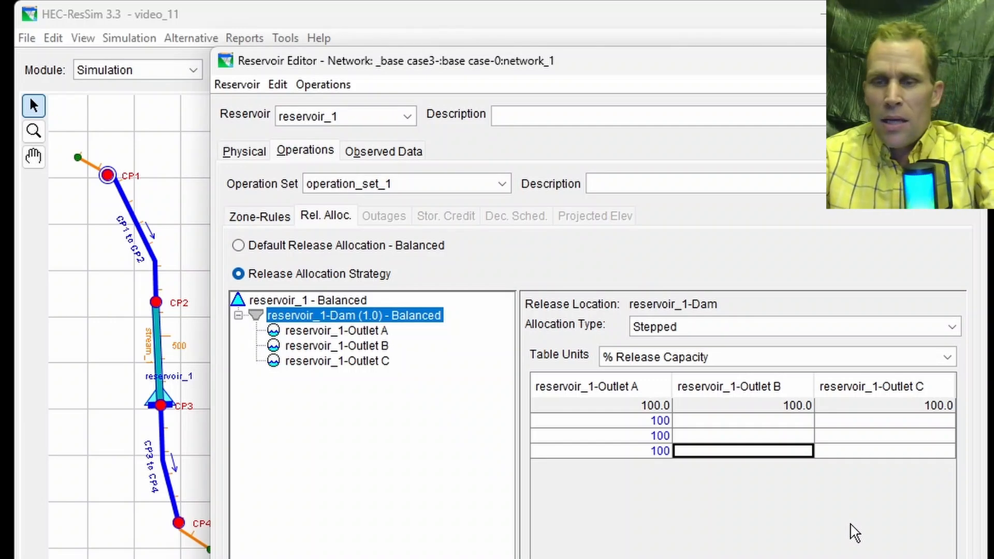
text(0)
key(Tab)
text(0)
Set Outlets B and C to 20 in the second-to-last row of the stepped allocation table
key(Up)
key(Left)
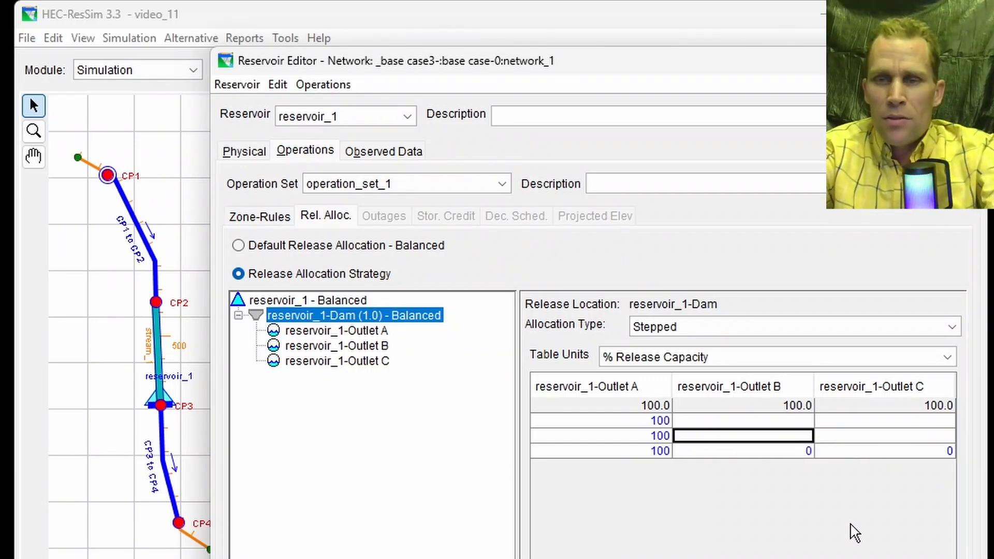
text(20)
key(Tab)
text(20)
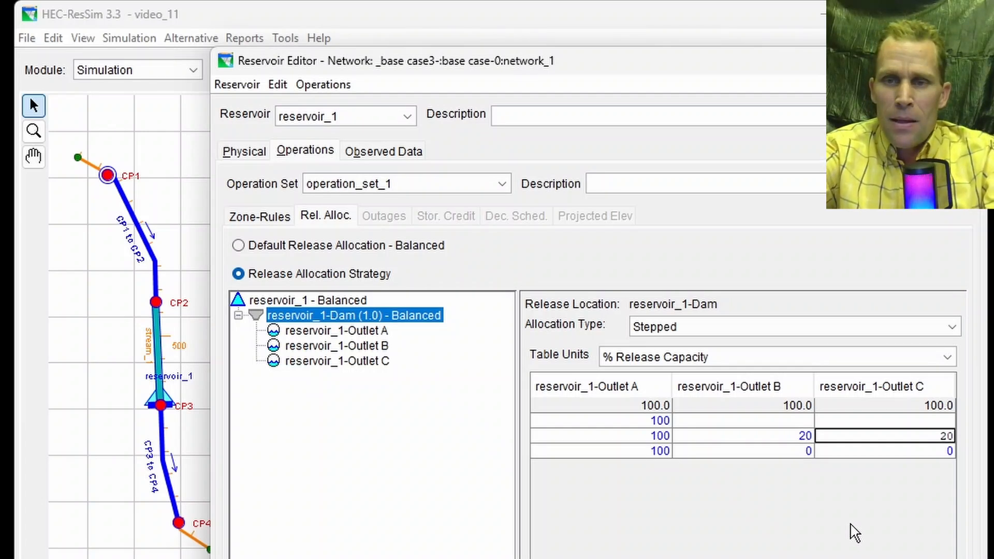
key(Left)
key(Left)
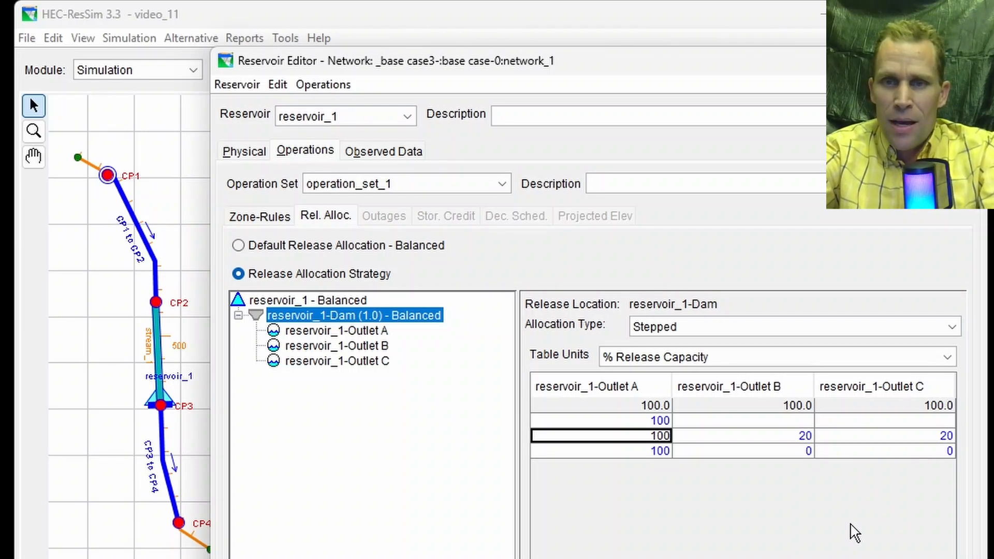
key(Right)
key(Right)
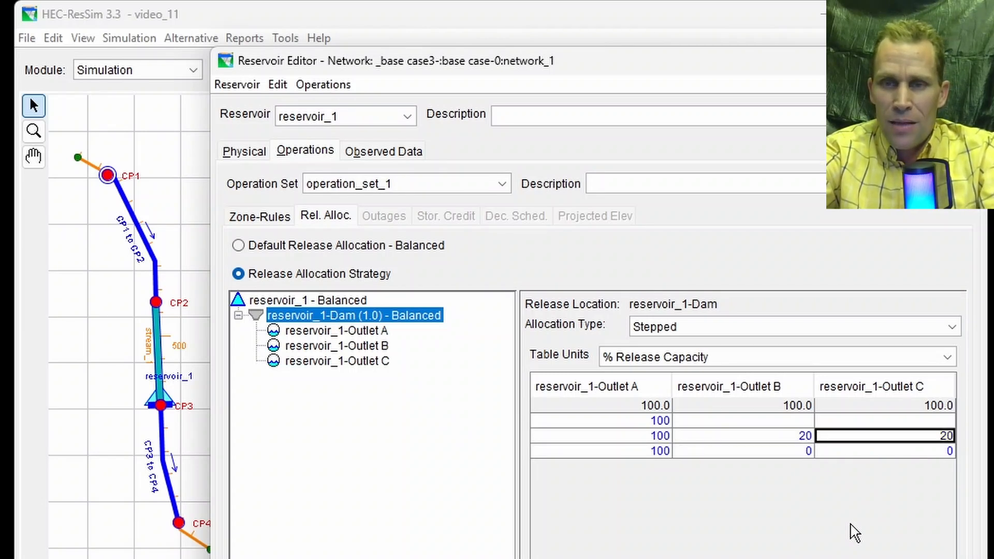
Set Outlet B to 100 and Outlet C to 20 in the first editable row of the stepped allocation table
key(Left)
key(Up)
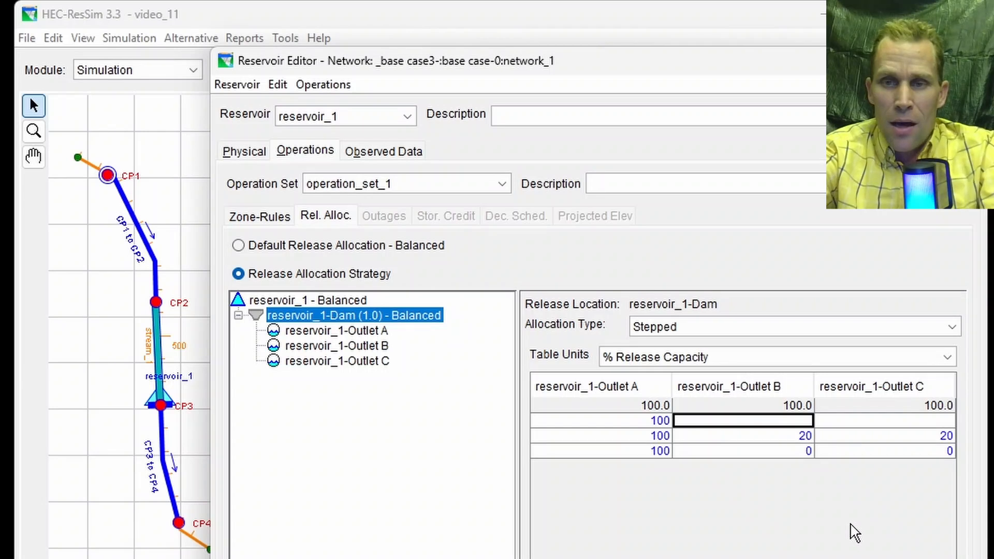
text(100)
key(Right)
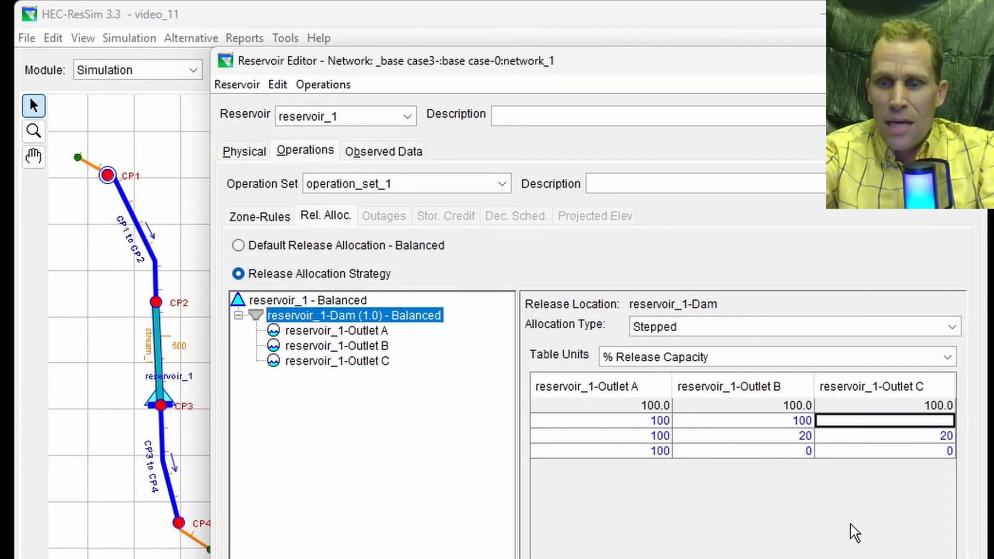
text(20)
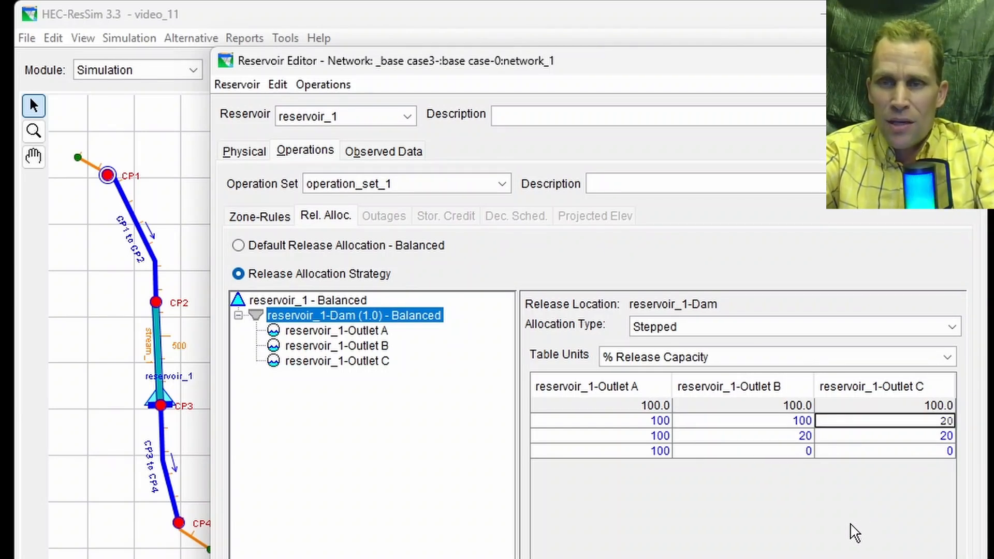
key(Up)
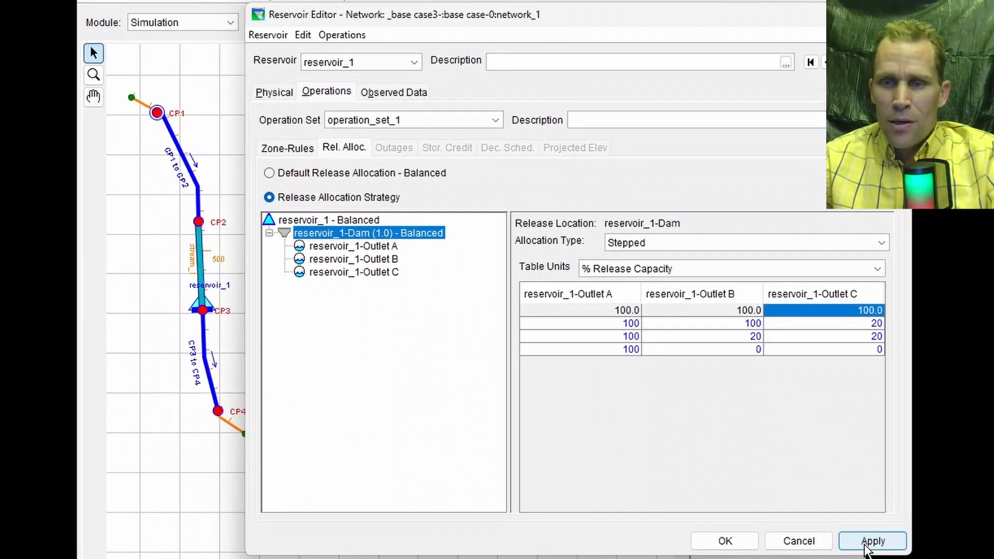
Apply the stepped release allocation and accept both the reservoir editor and the trial's ResSim editor
click(873, 540)
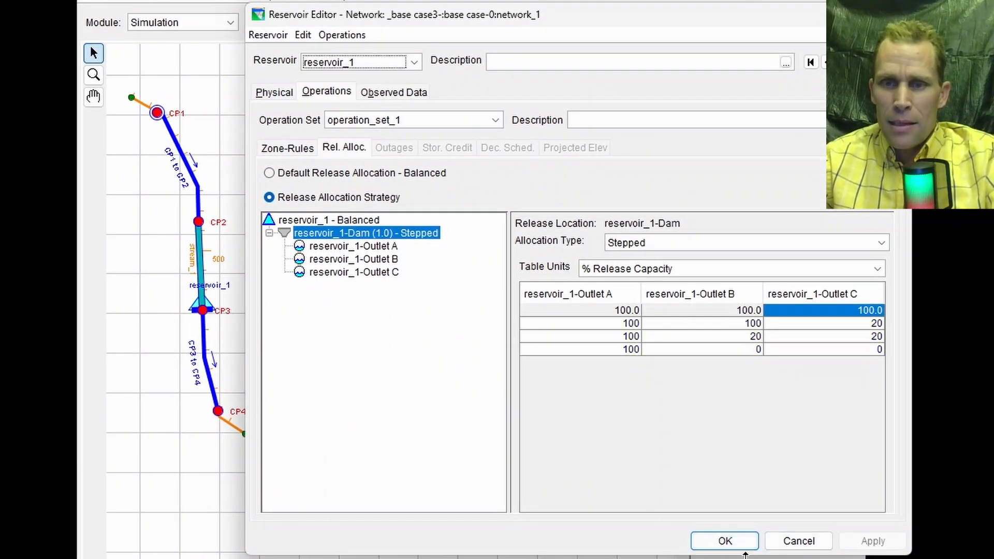
click(725, 541)
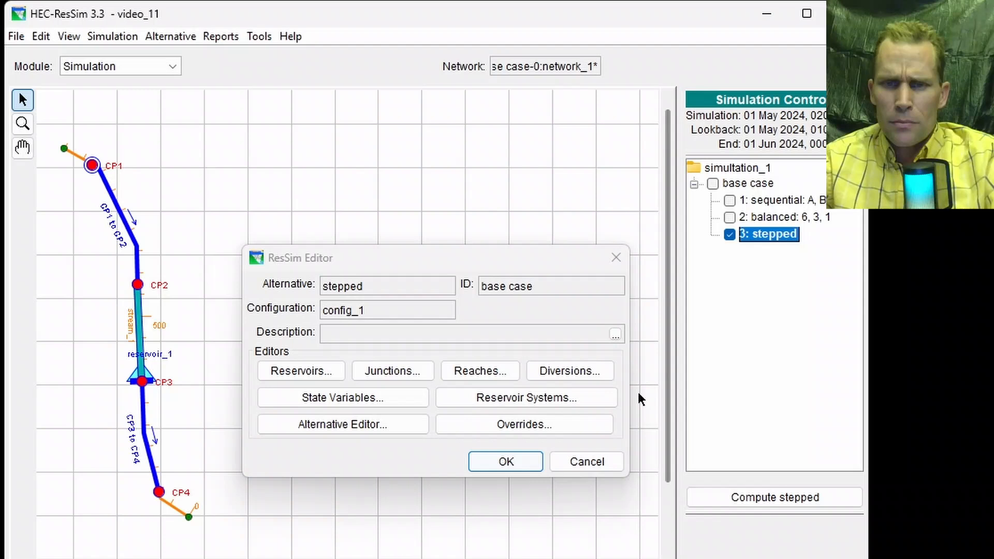
click(517, 467)
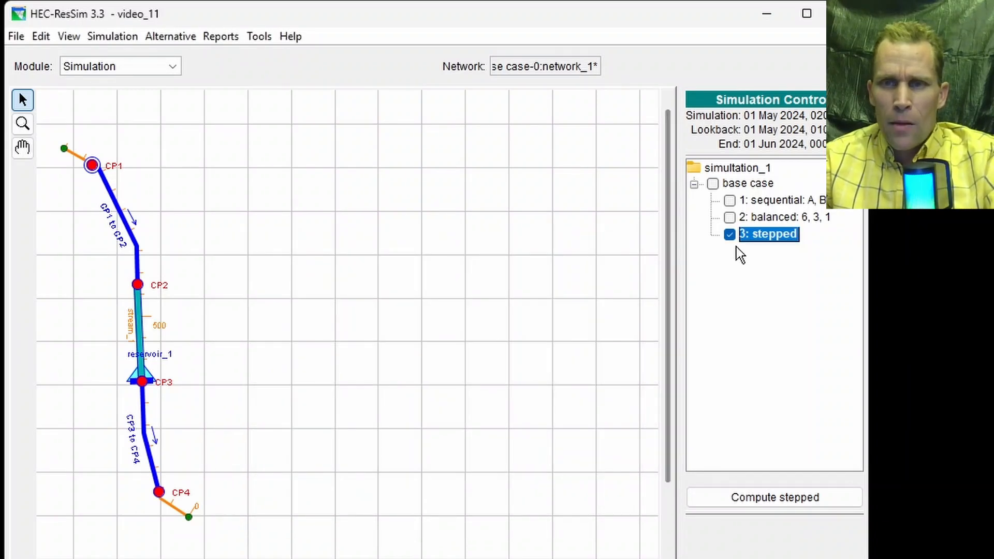
Compute the "stepped" trial and dismiss its message output
right_click(760, 244)
click(800, 277)
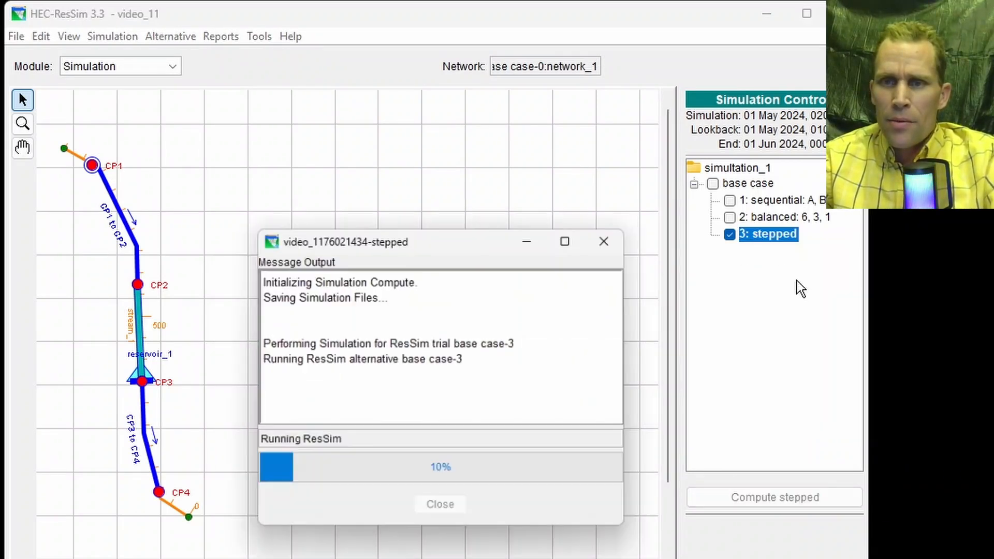
click(456, 515)
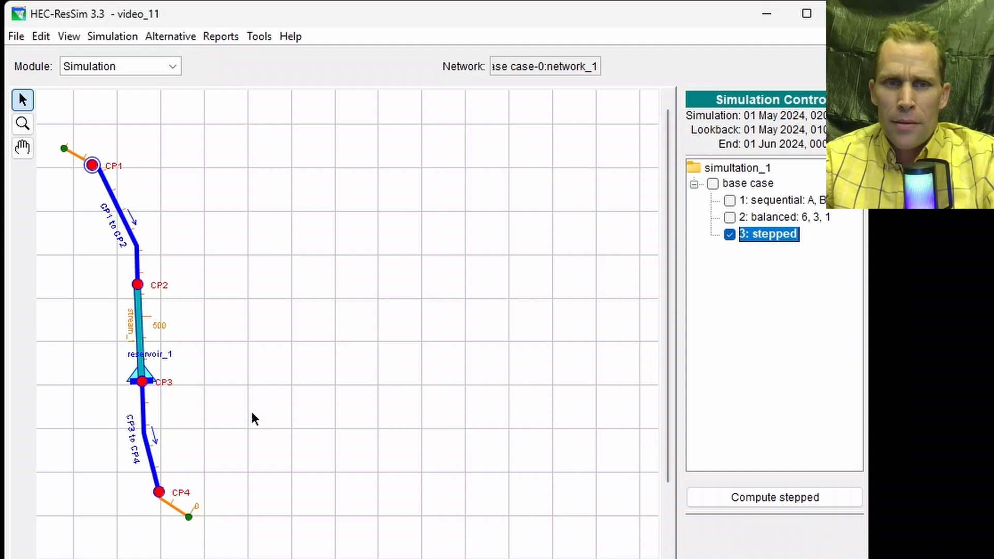
Plot reservoir_1's releases for the "stepped" trial and compare the highlighted curves of Outlets A, B and C over May 2024
right_click(142, 373)
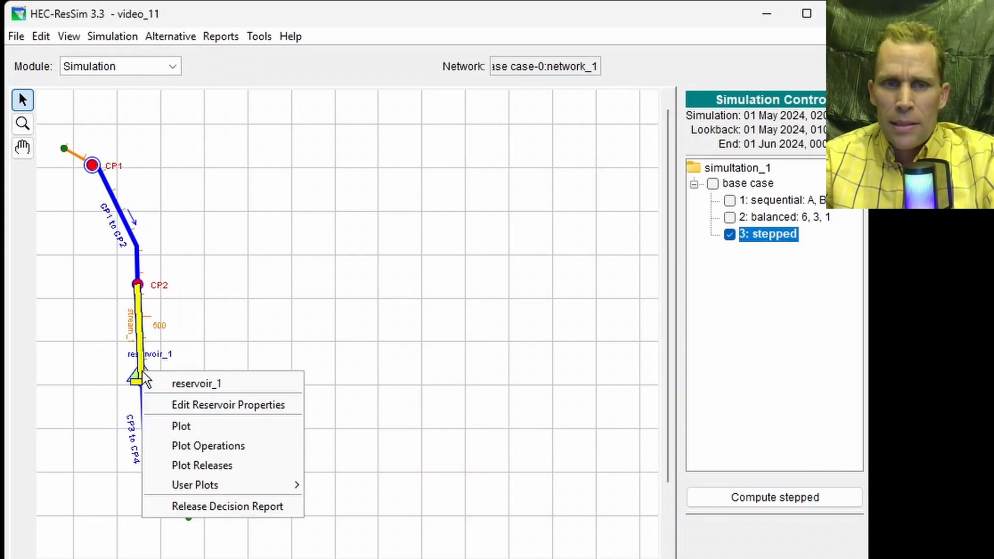
click(191, 465)
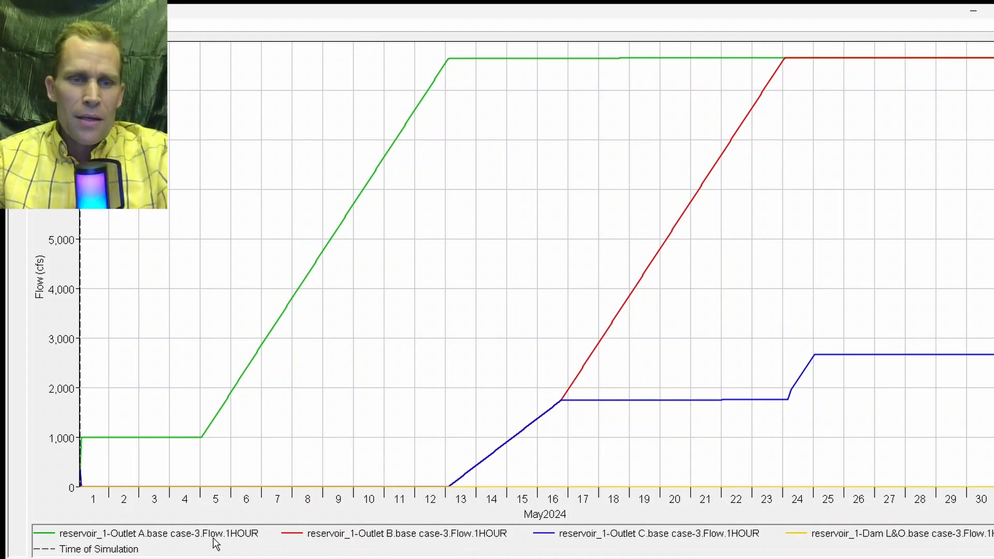
click(212, 538)
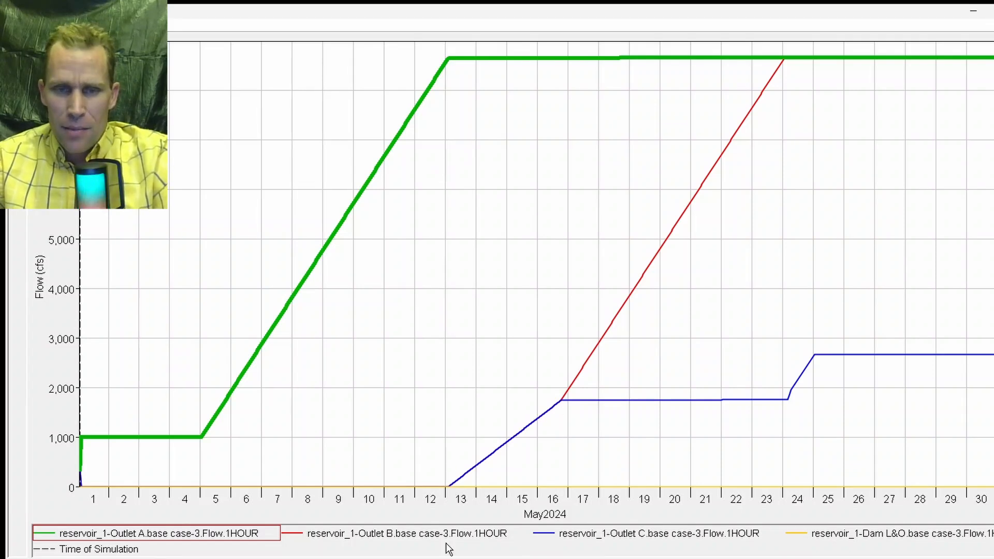
click(419, 537)
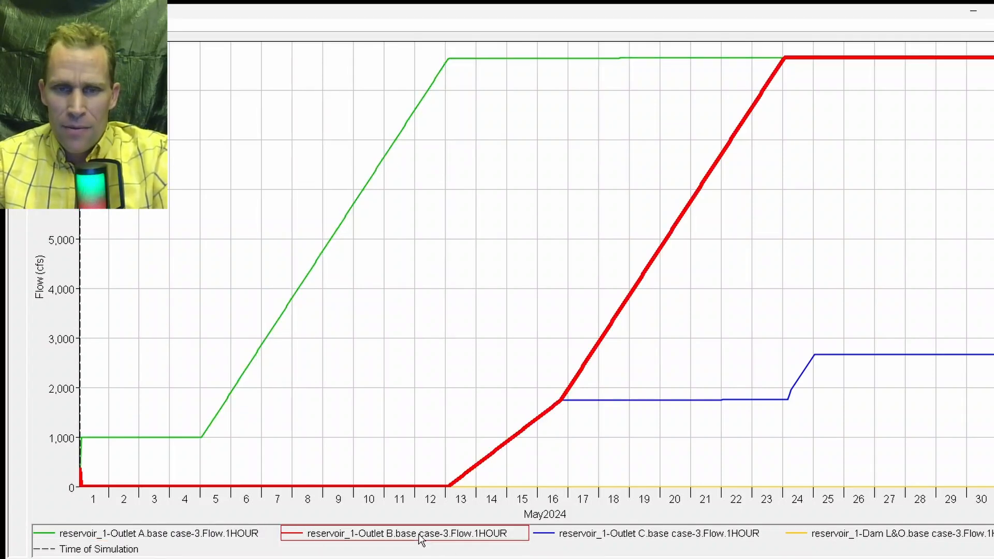
click(572, 533)
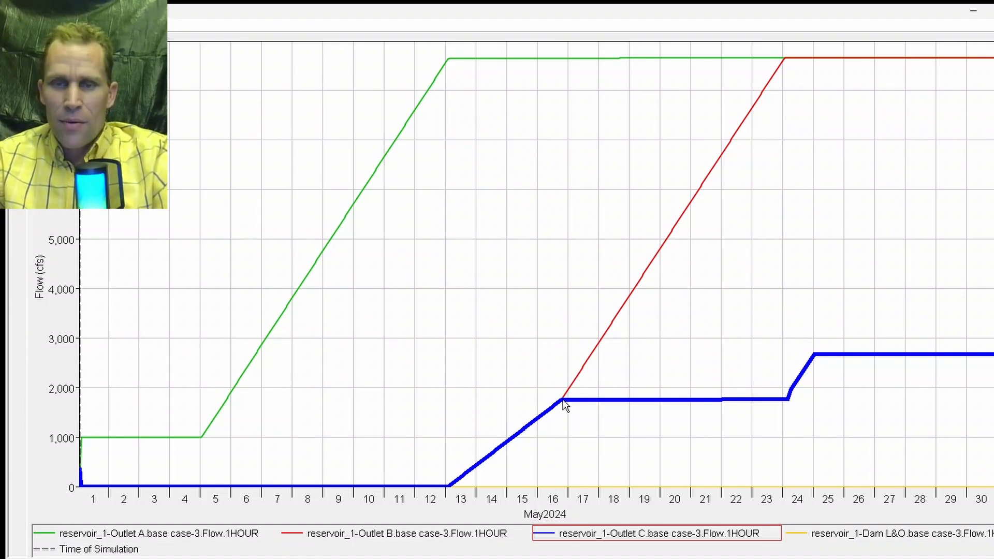
mouse_move(565, 405)
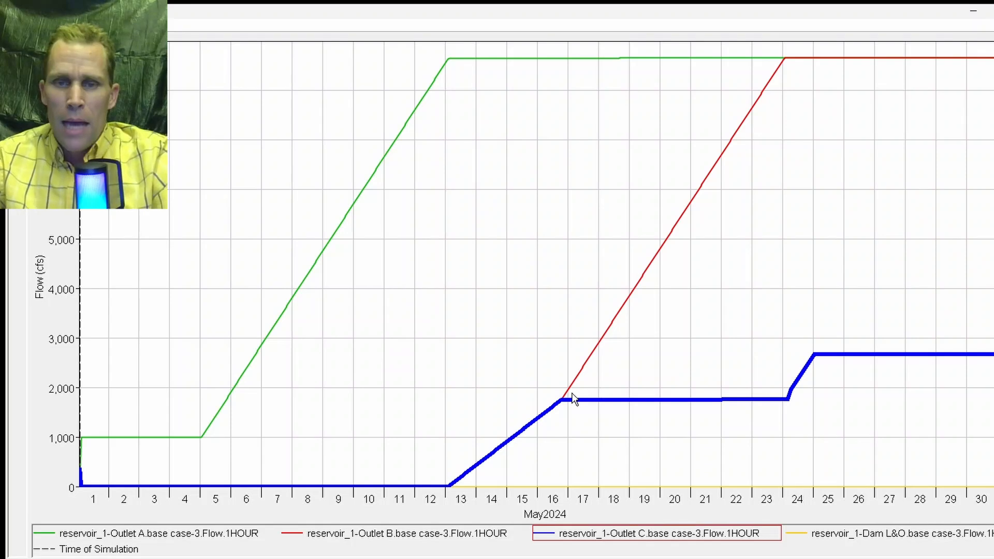
click(428, 541)
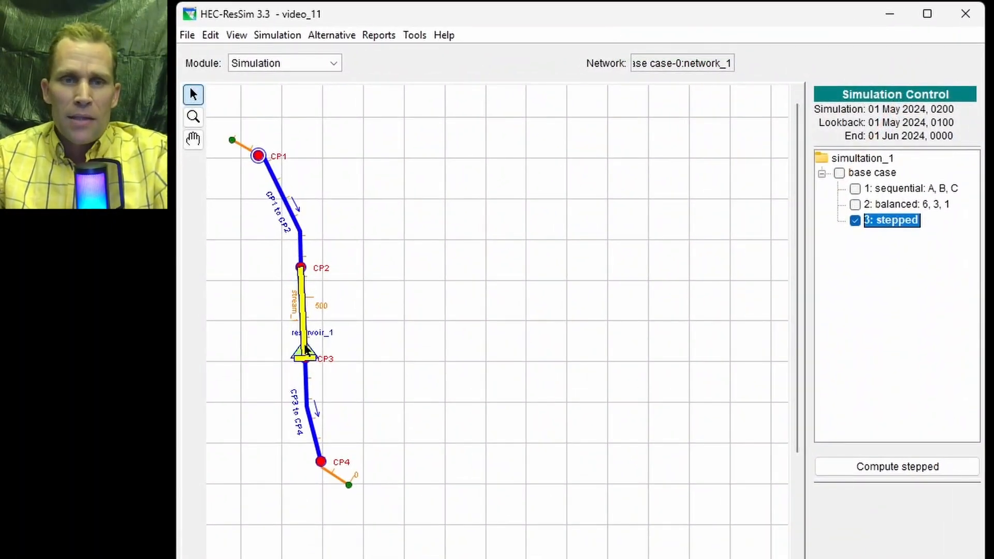
View reservoir_1's default elevation and flow plot for the "stepped" trial, and close it
right_click(306, 346)
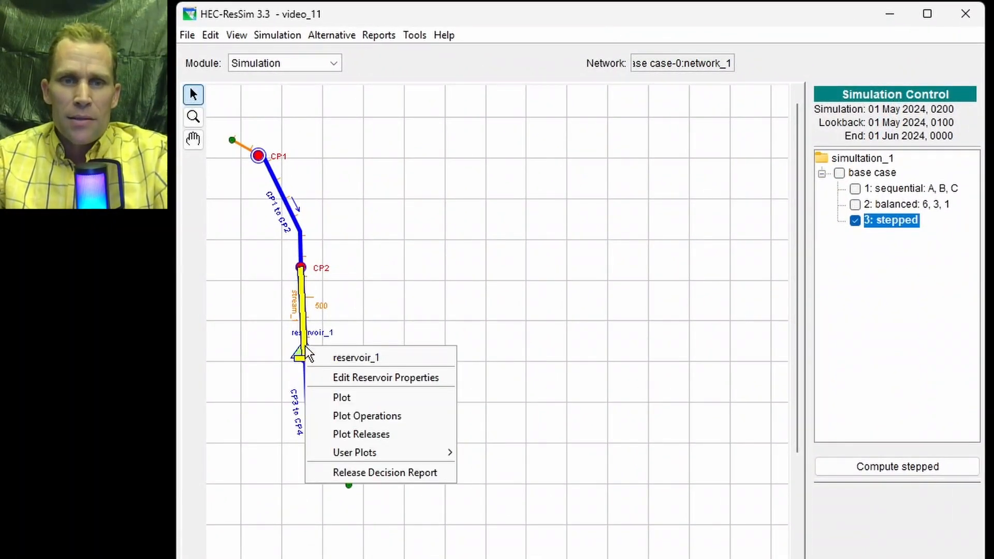
click(346, 398)
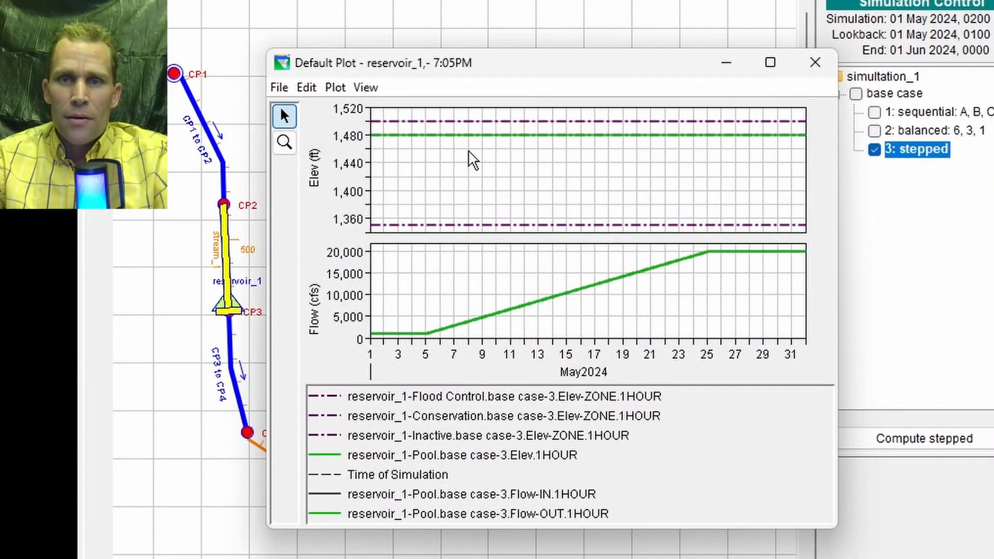
click(816, 63)
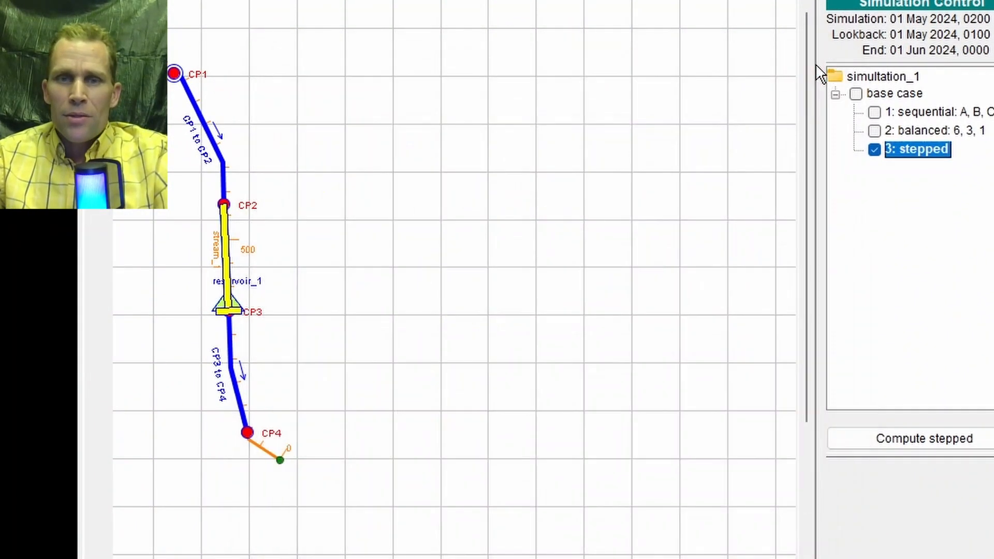